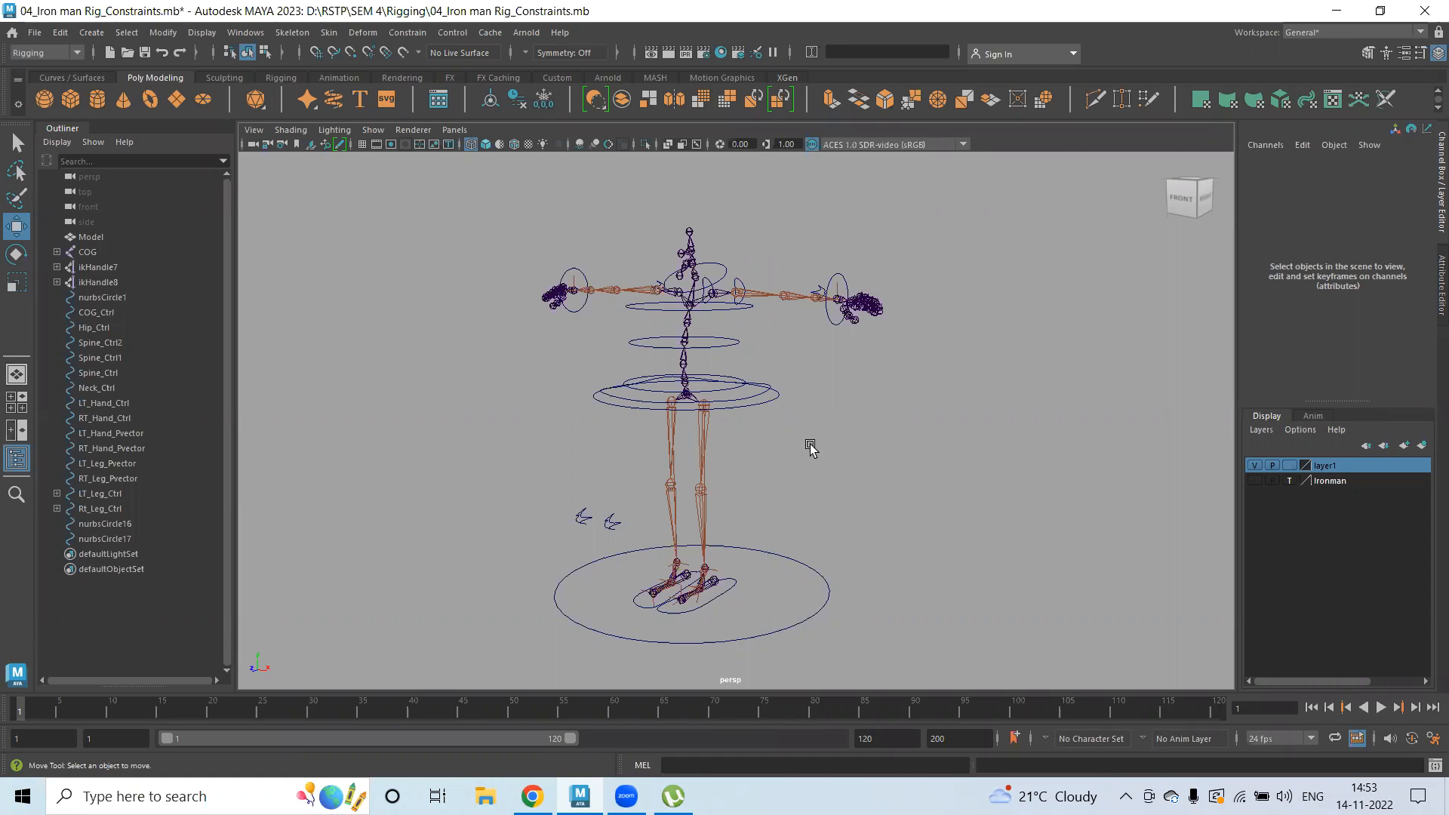
left_click_drag(810, 447, 886, 492, "alt")
right_click_drag(885, 492, 993, 495, "alt")
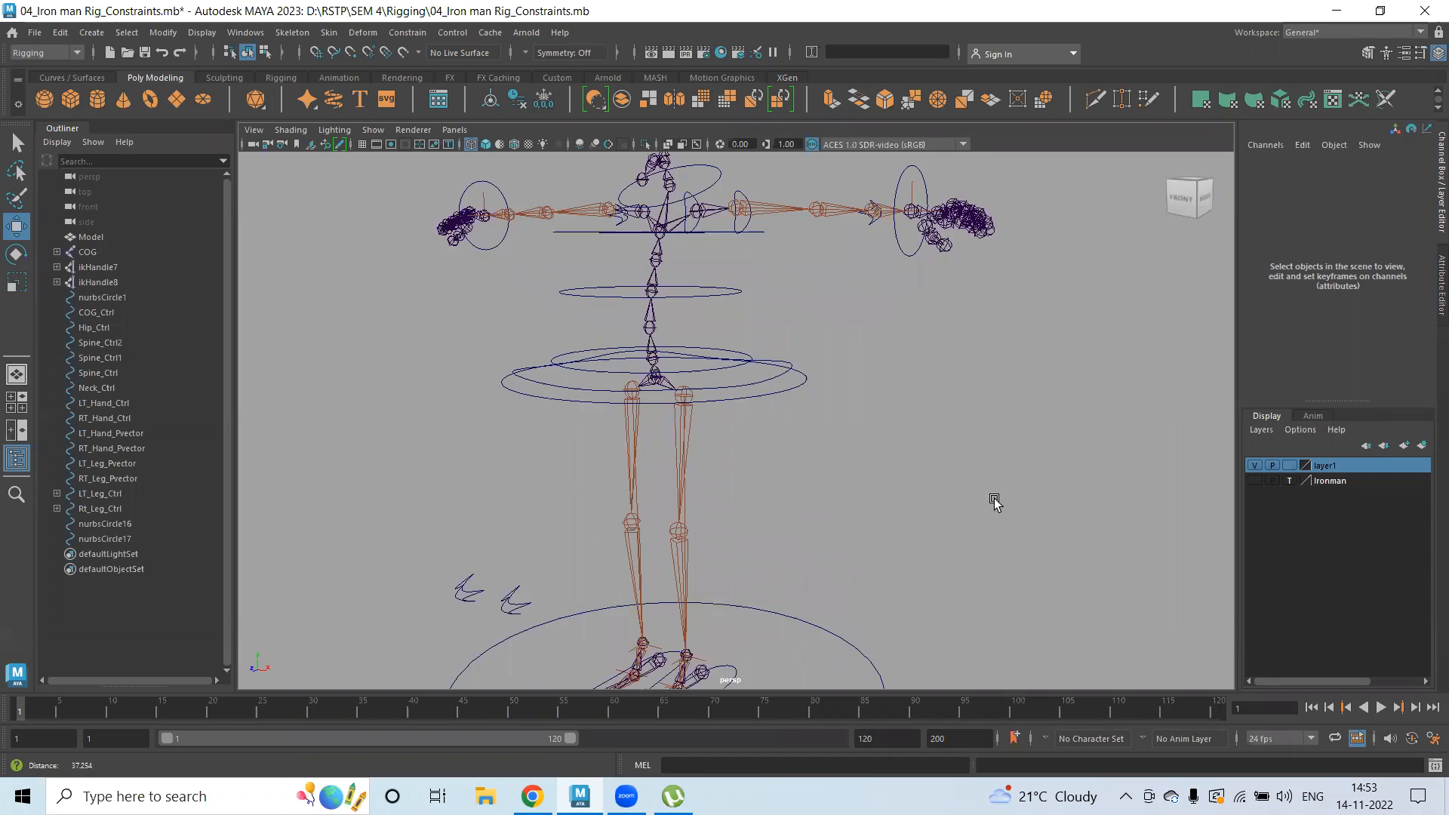
left_click(740, 356)
key("e")
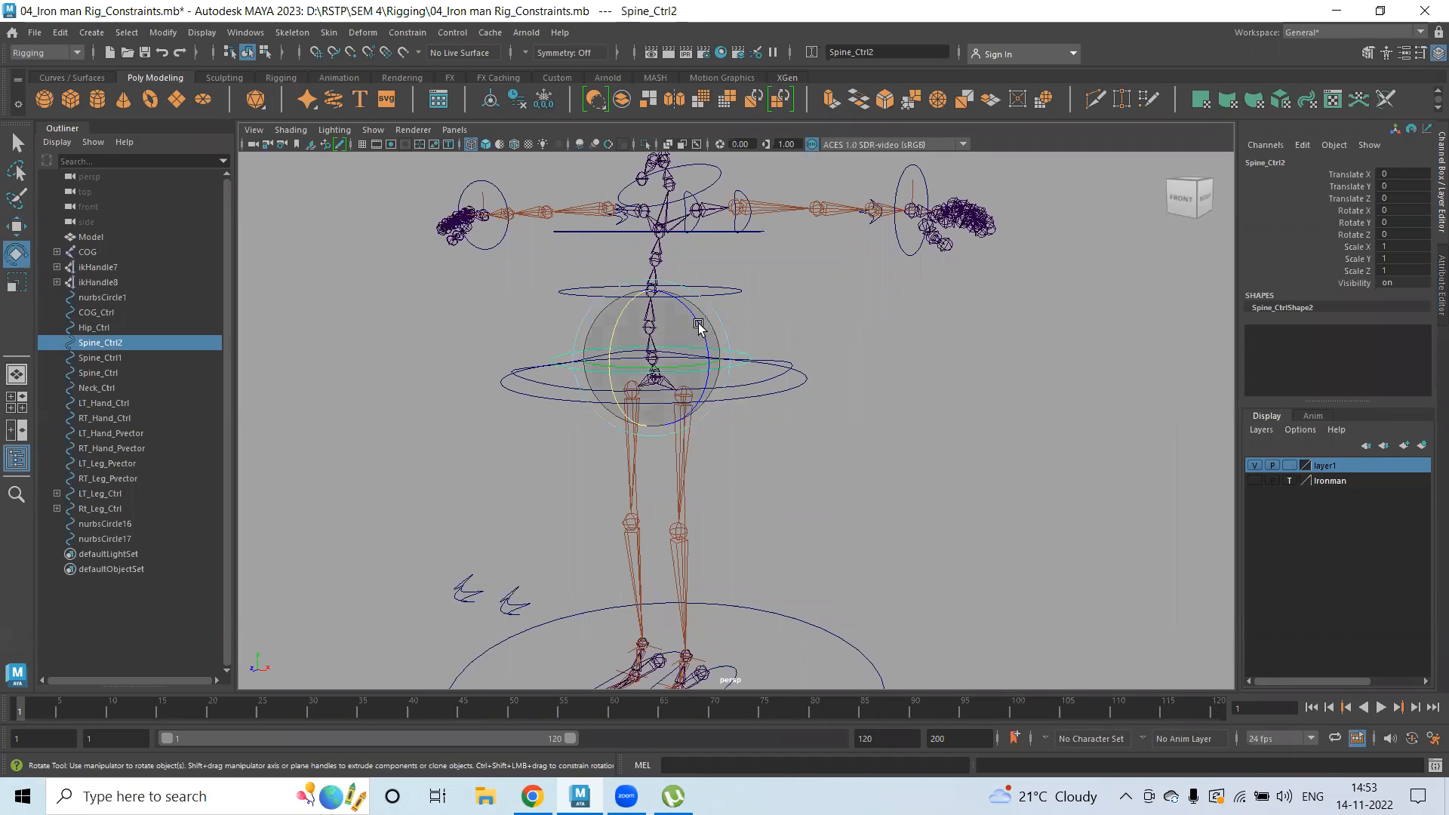
left_click(755, 347)
key("w")
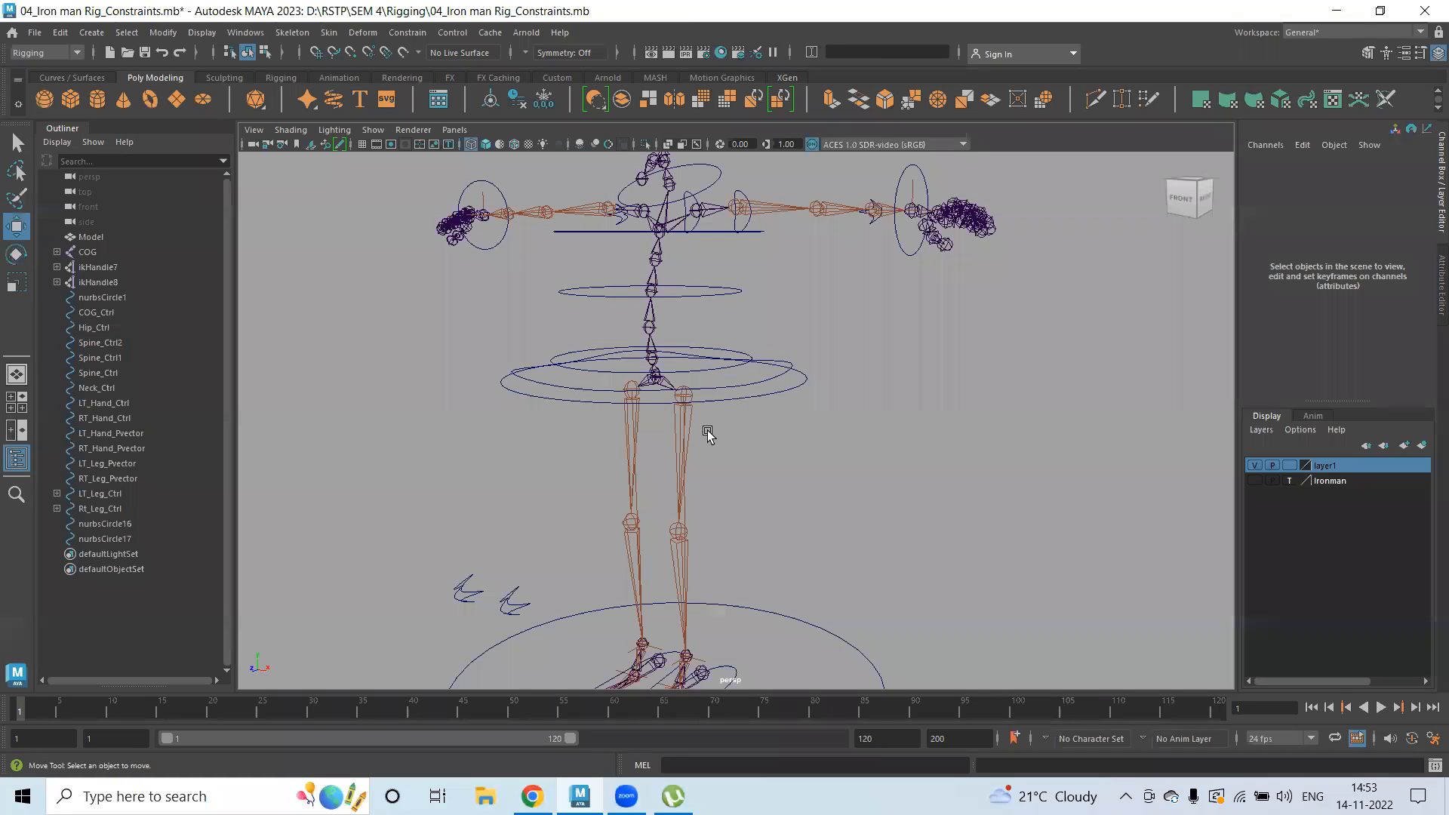
- Save the scene as a new file named 05_Iron man Rig_Grouping and Parenting.mb
left_click(34, 32)
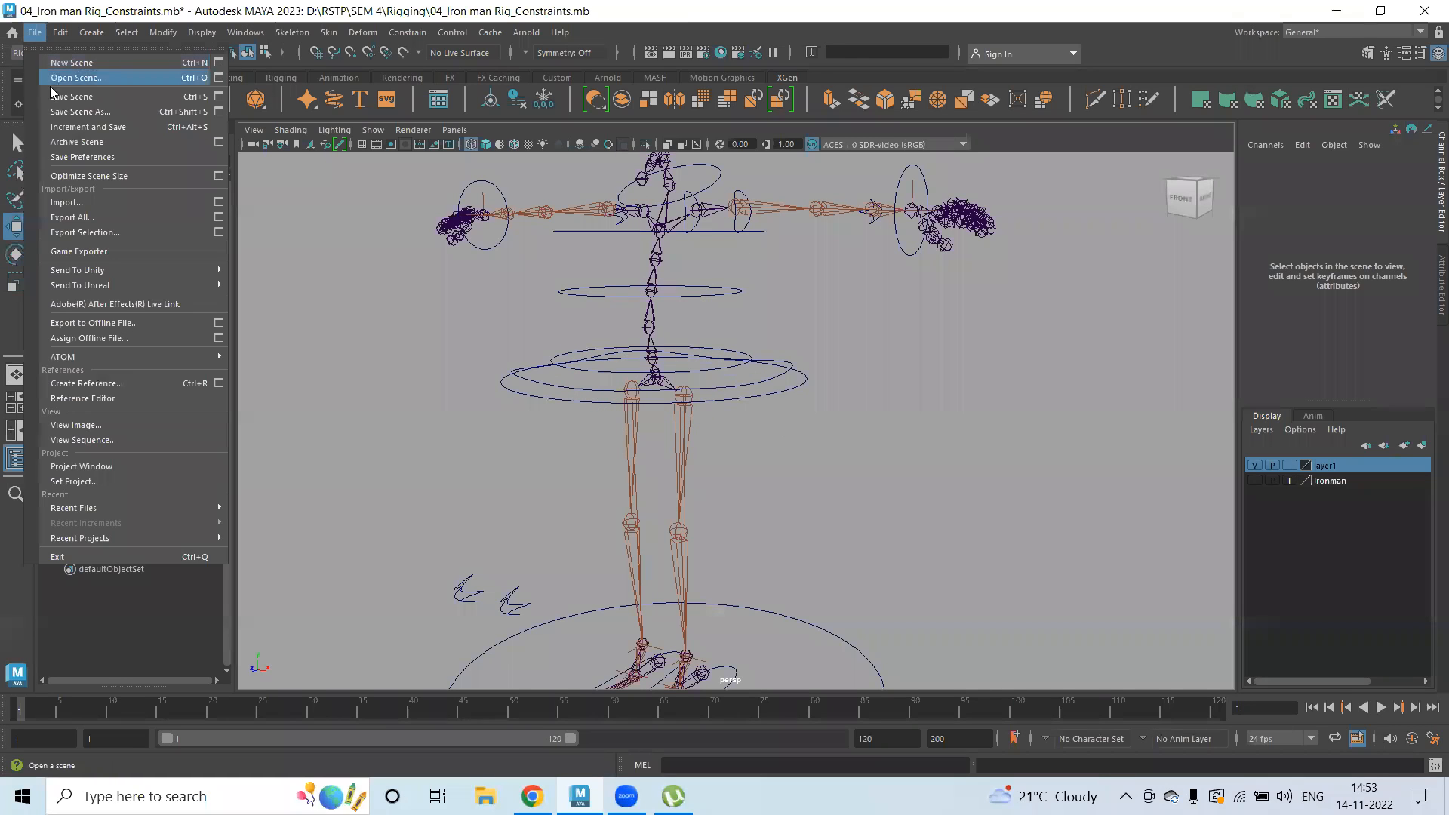
left_click(68, 106)
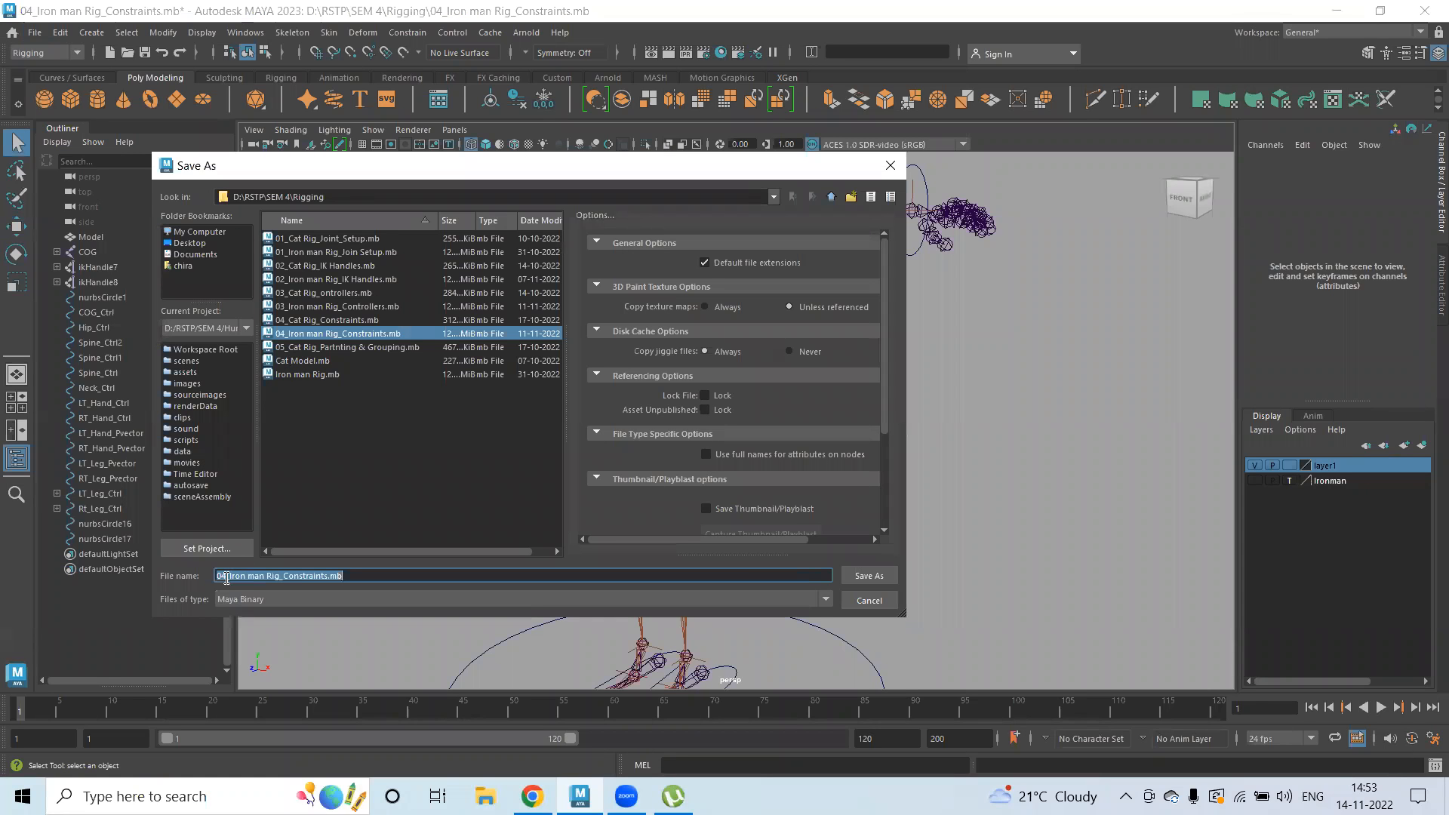
left_click(260, 579)
key("BackSpace")
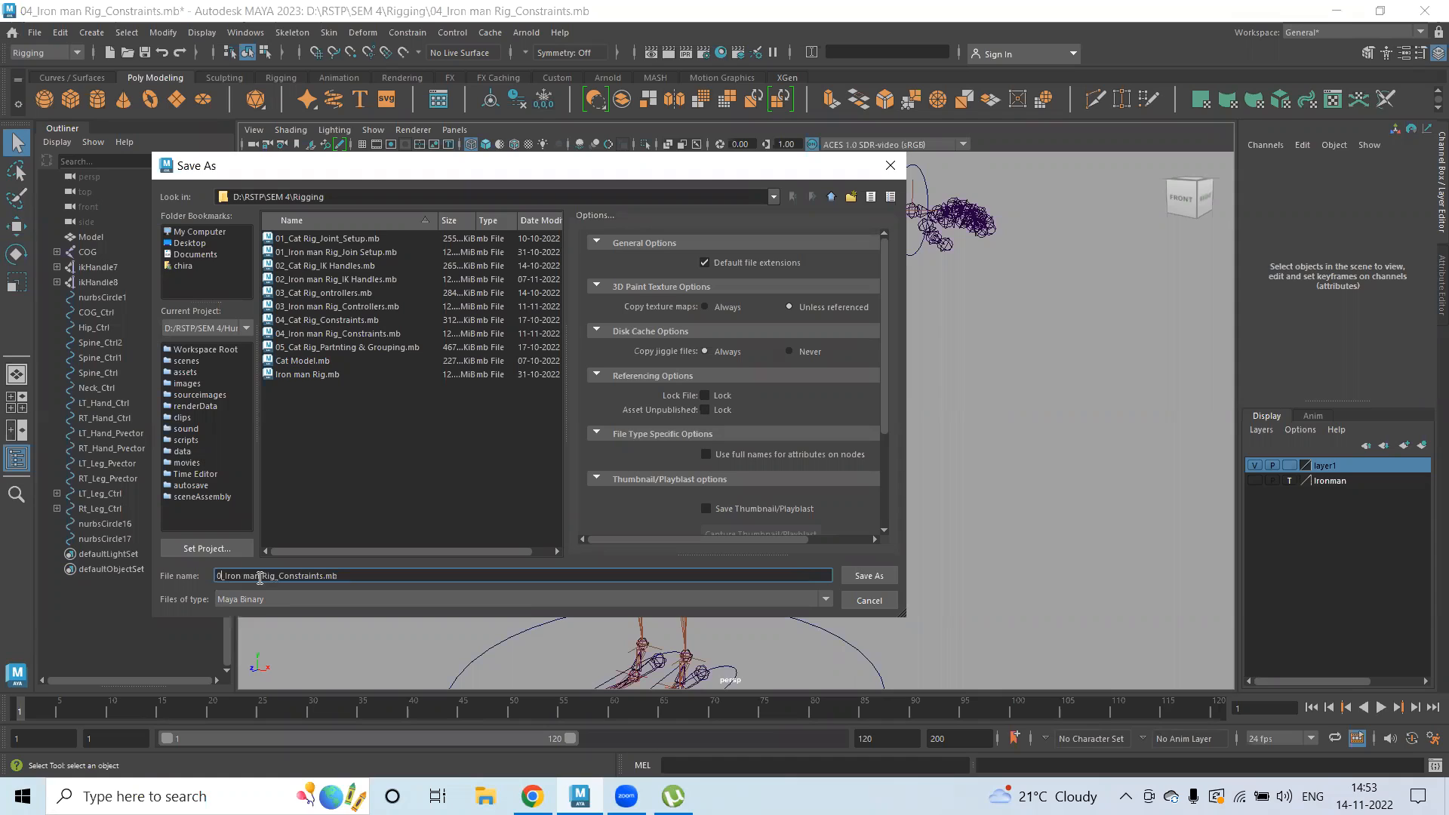
type("5")
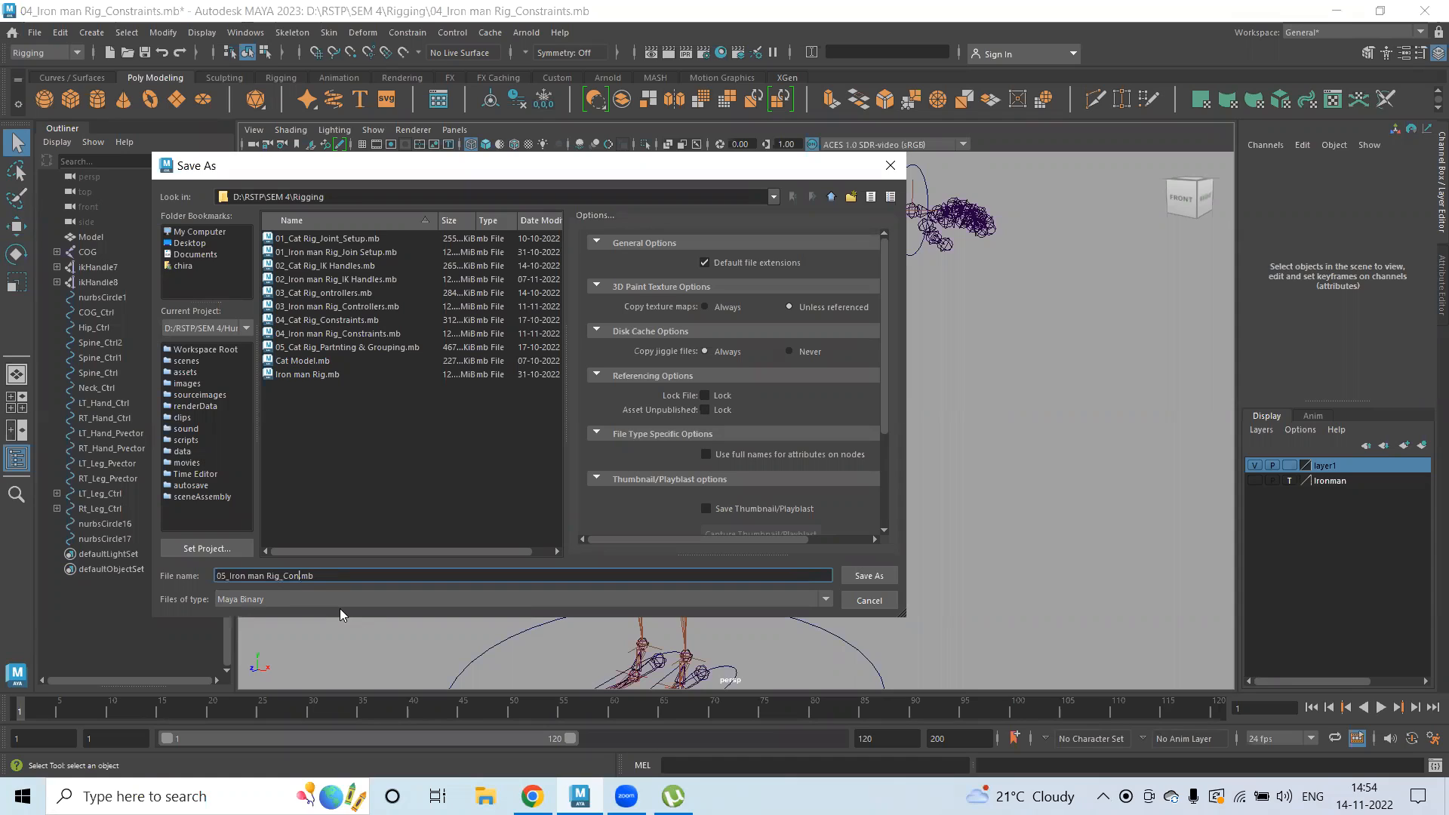
key("BackSpace")
key("BackSpace")
key("BackSpace")
type("Grouping and Parenting")
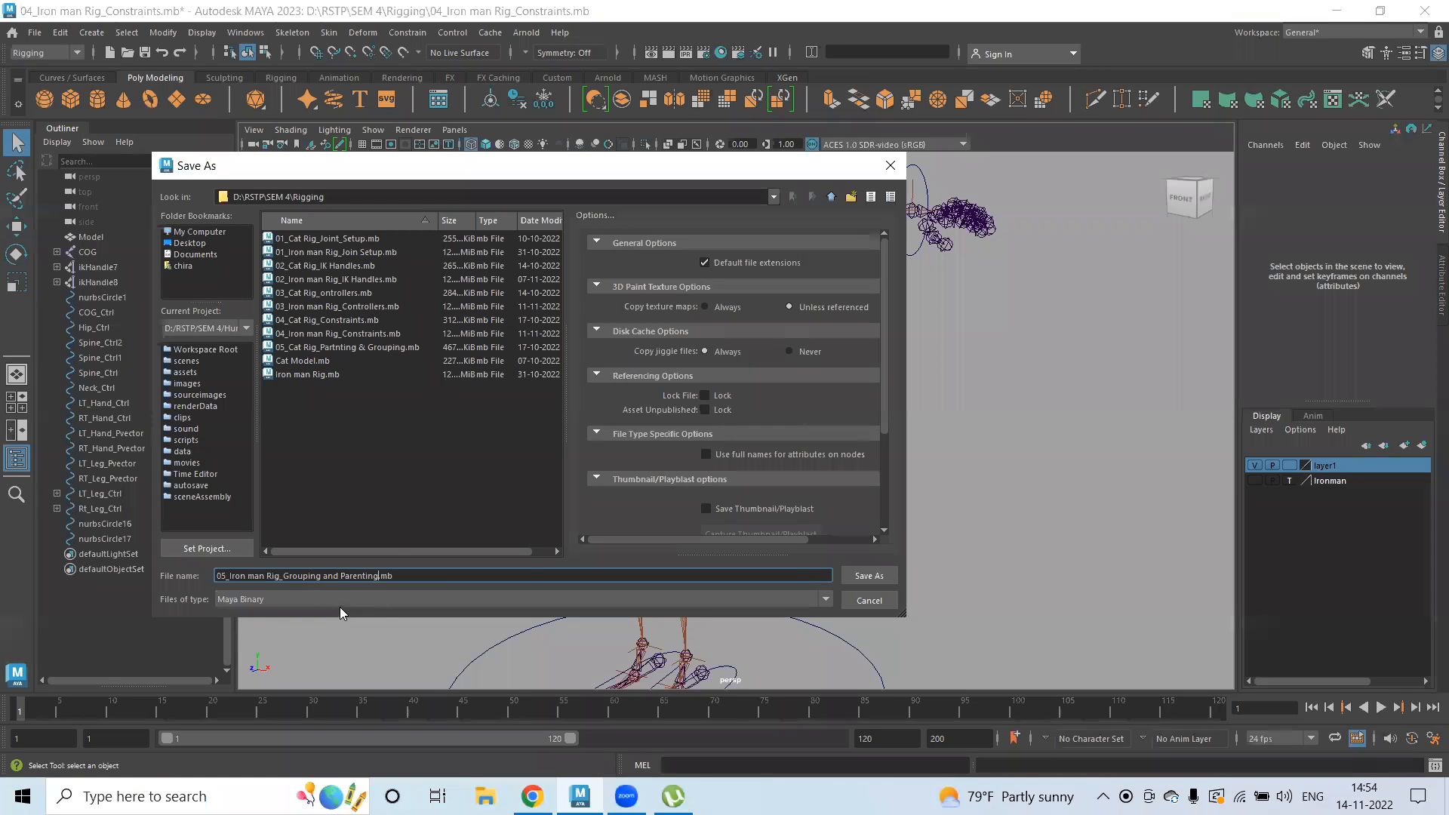
left_click(869, 576)
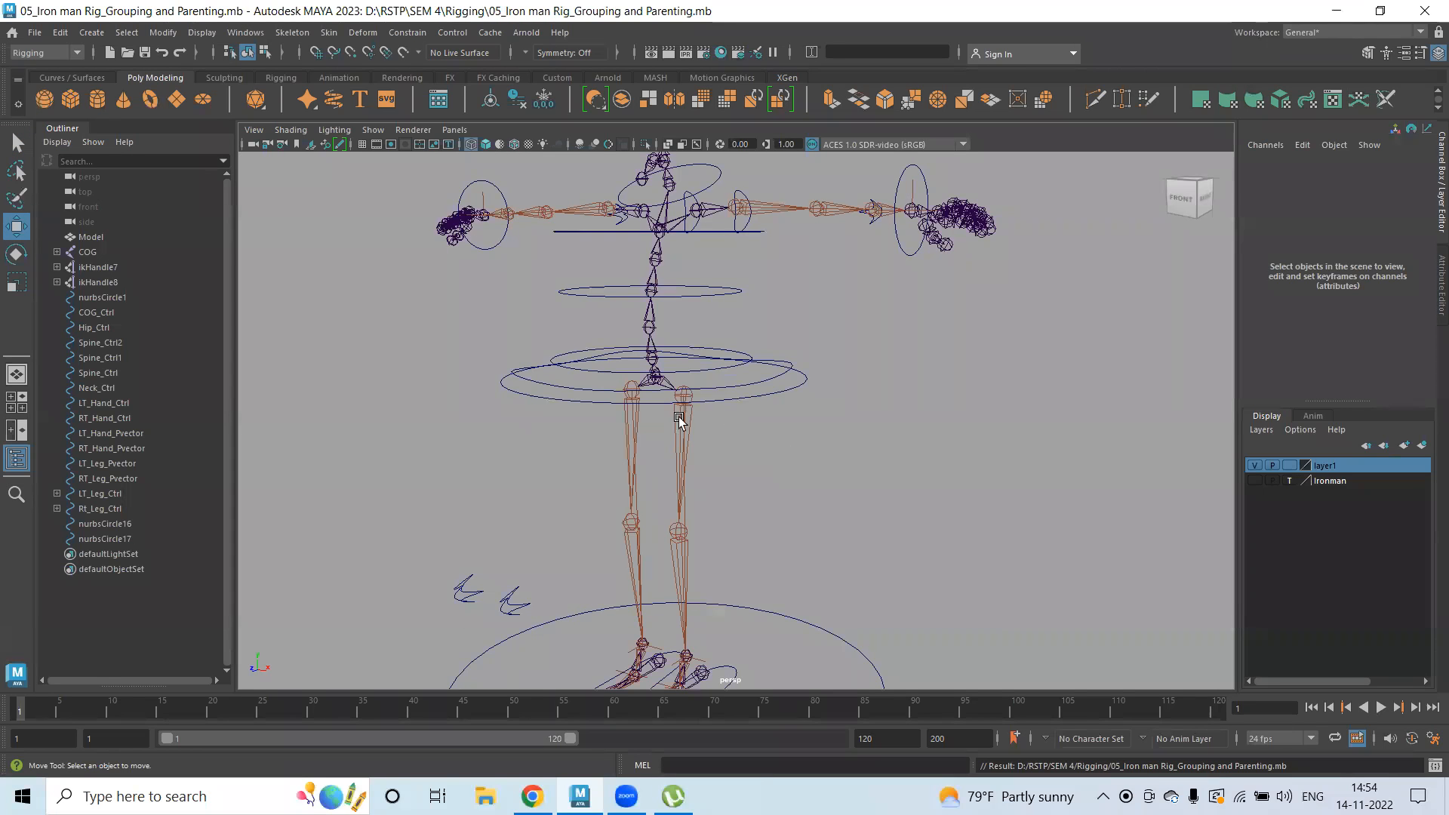
- Examine the rig's spine, hand, hip and leg controllers from several angles before parenting them
left_click_drag(788, 447, 749, 408, "alt")
right_click_drag(661, 426, 769, 410, "alt")
middle_click_drag(736, 364, 686, 384, "alt")
left_click_drag(687, 385, 653, 382, "alt")
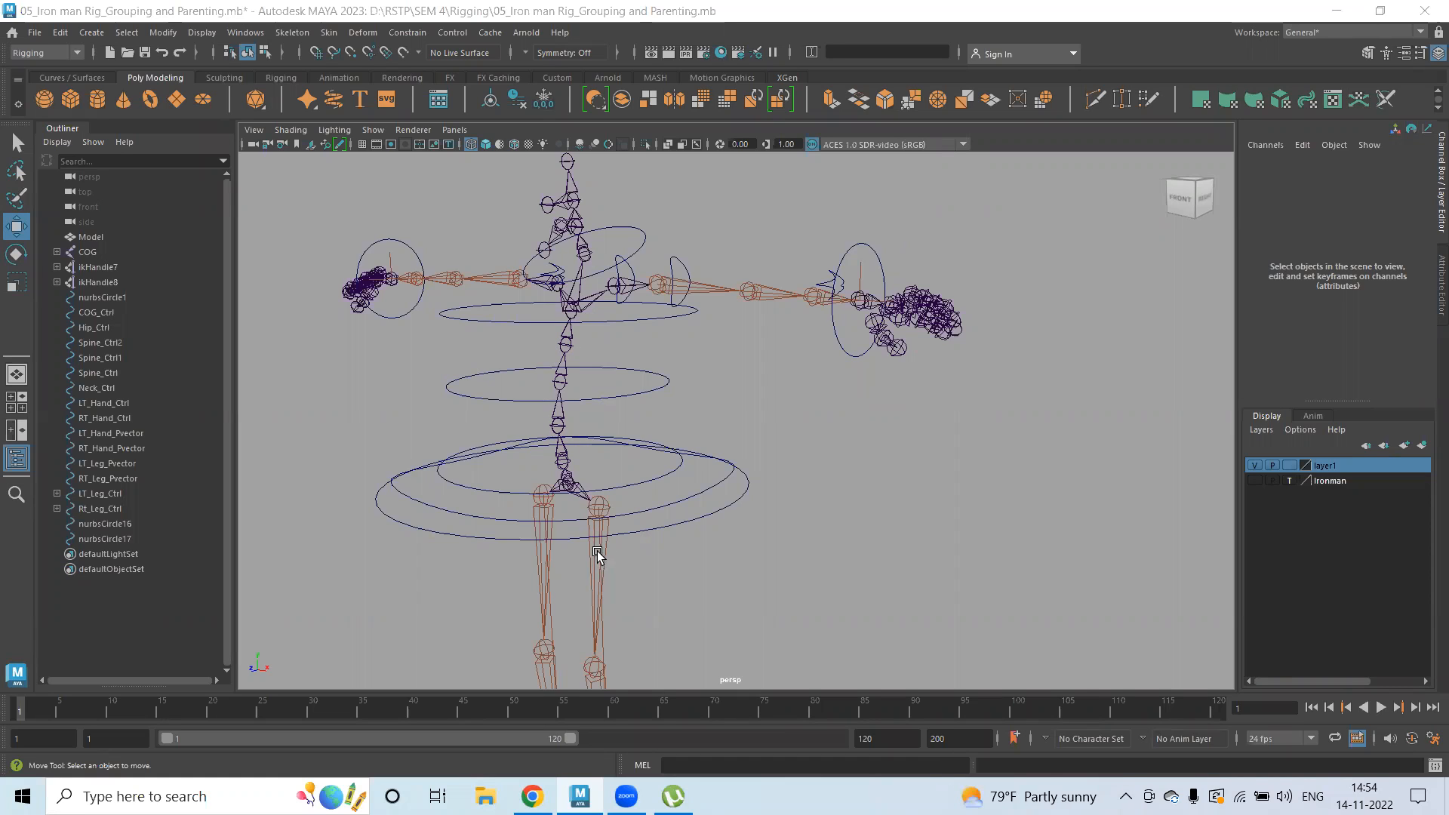
scroll(710, 543, "down", 2)
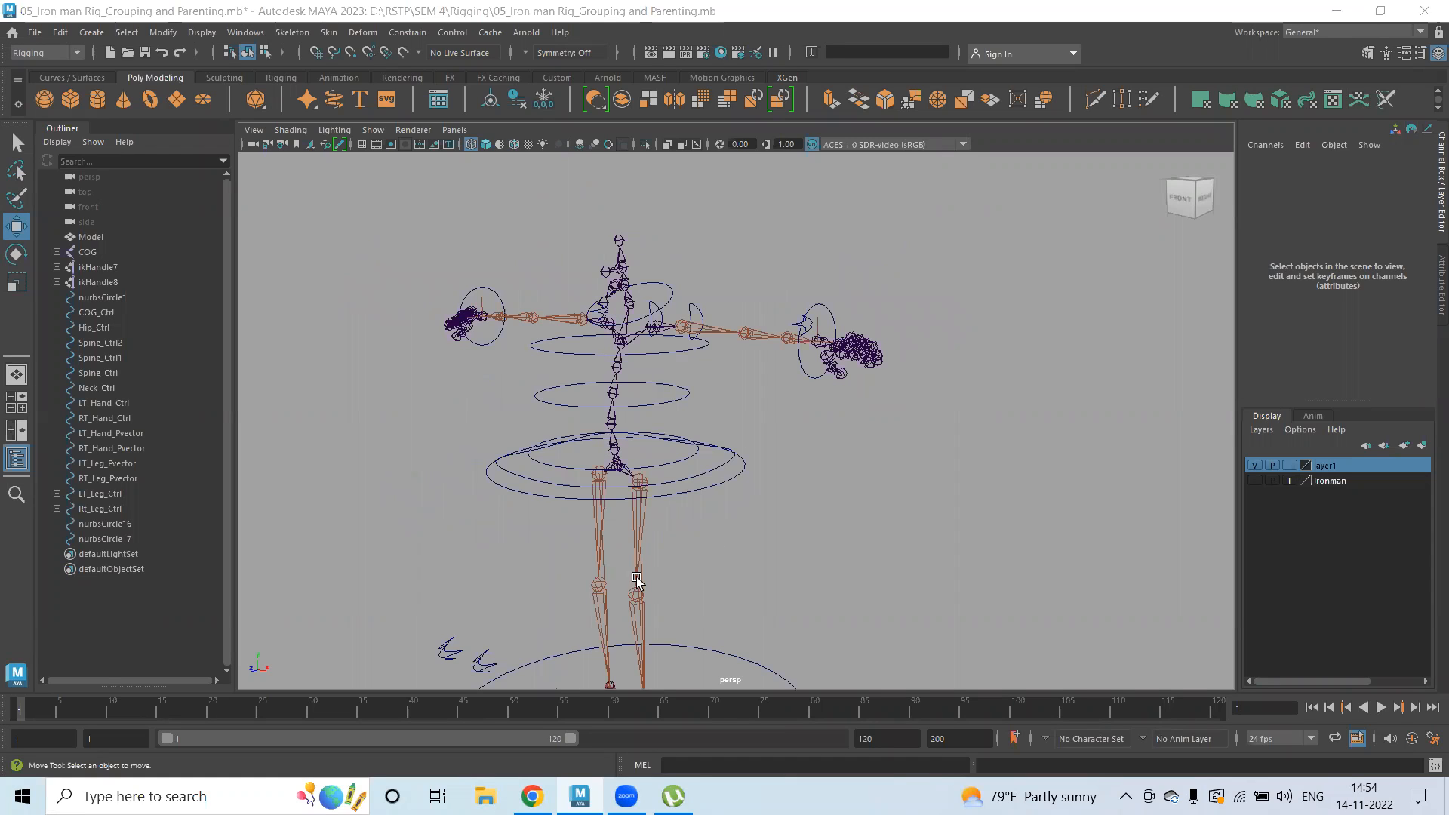
middle_click_drag(733, 543, 738, 408, "alt")
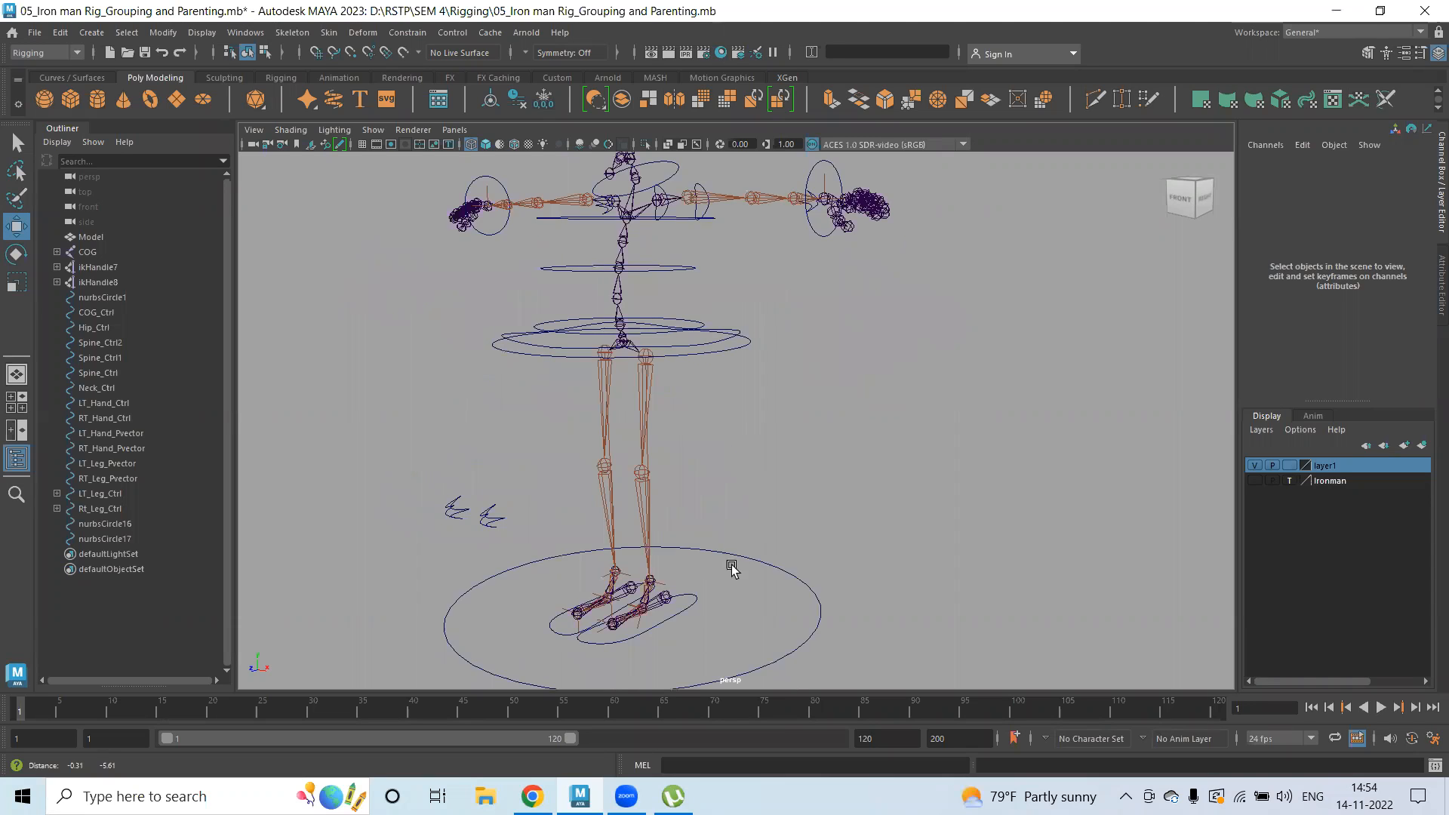
middle_click_drag(731, 565, 731, 566, "alt")
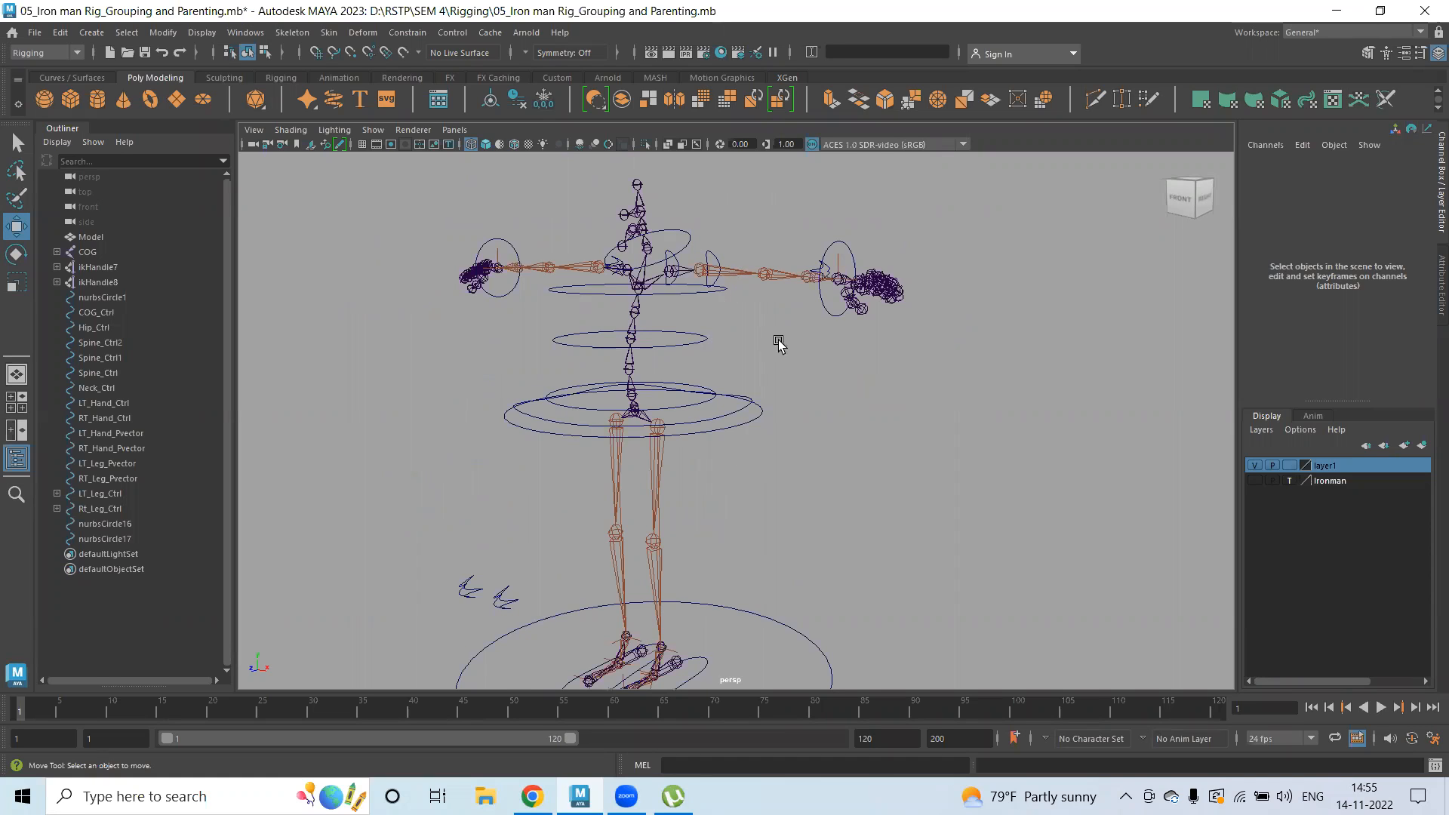
left_click_drag(643, 329, 852, 330, "alt")
key("bracketleft")
key("bracketleft")
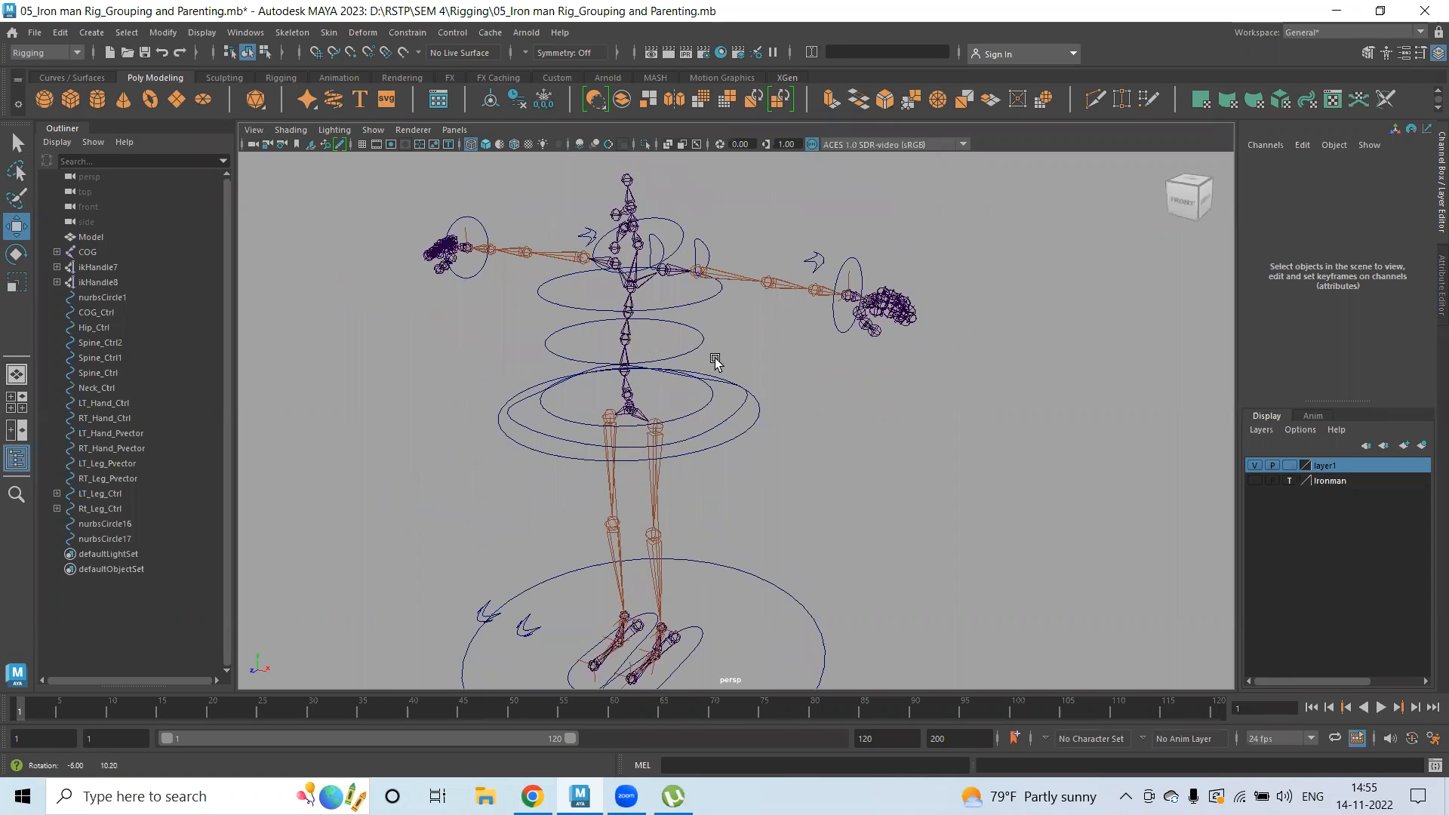
key("bracketleft")
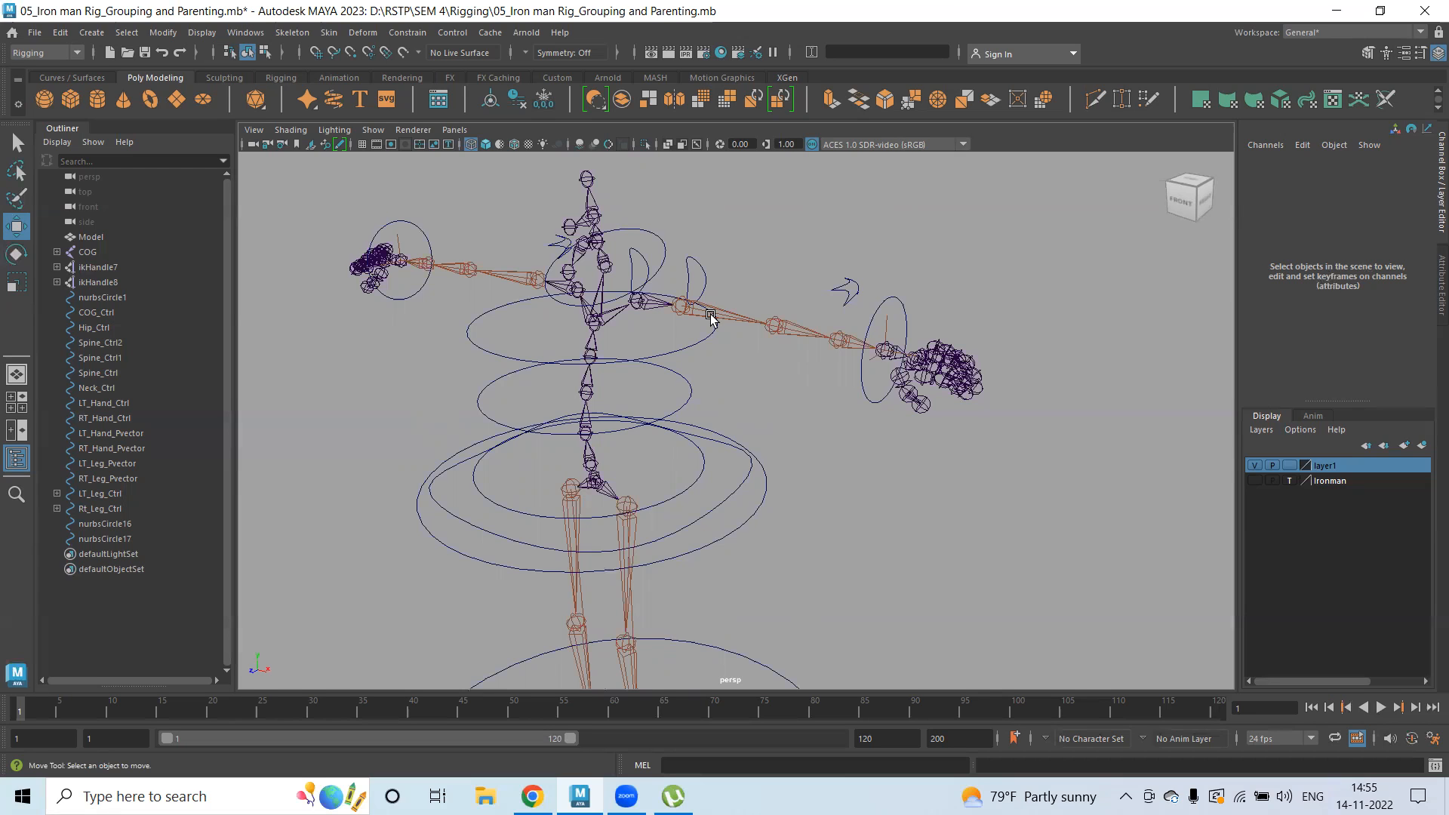
left_click_drag(576, 495, 446, 378, "alt")
left_click_drag(604, 407, 511, 375, "alt")
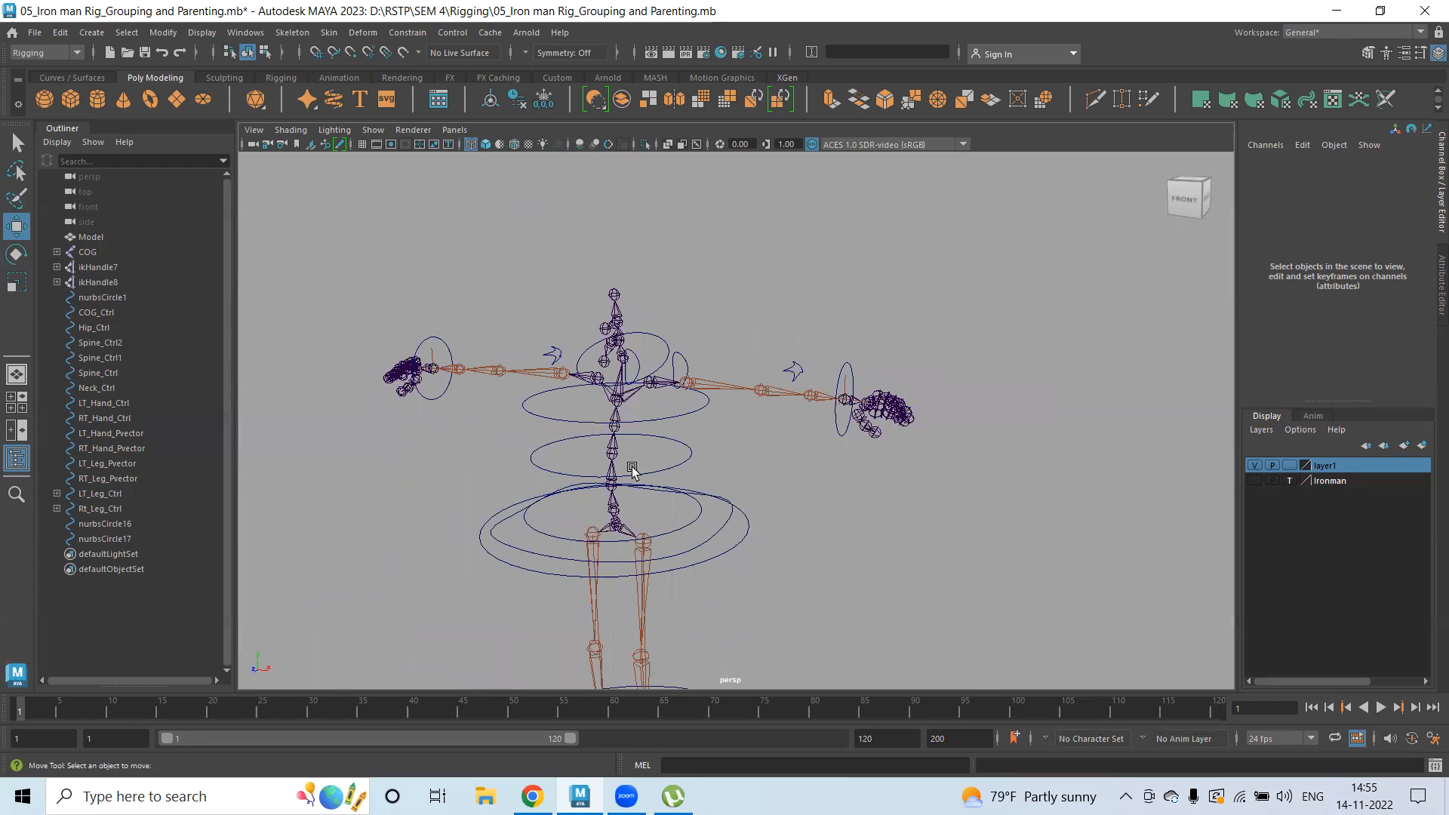
left_click_drag(815, 608, 637, 556, "alt")
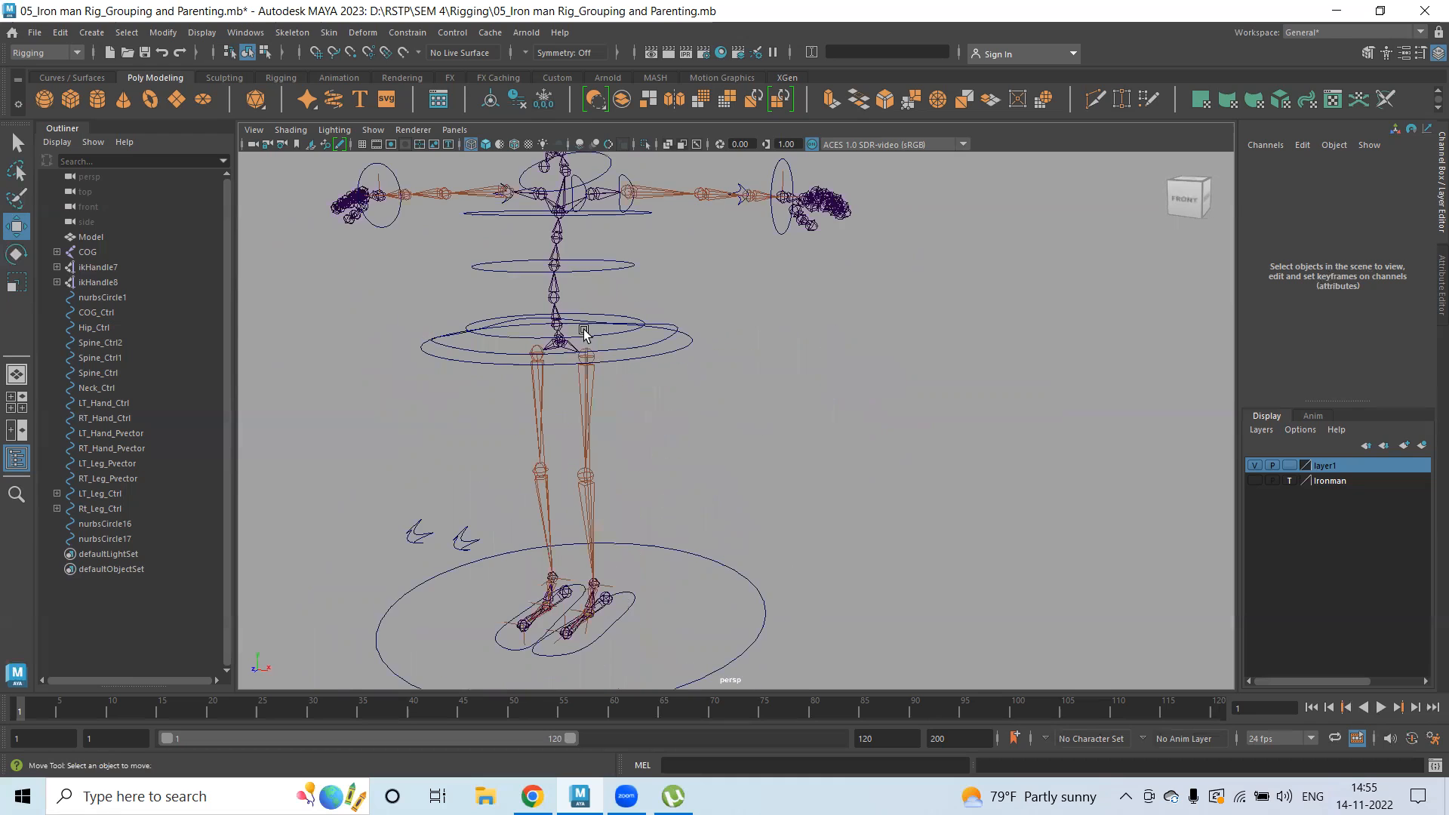
left_click_drag(689, 356, 659, 479, "alt")
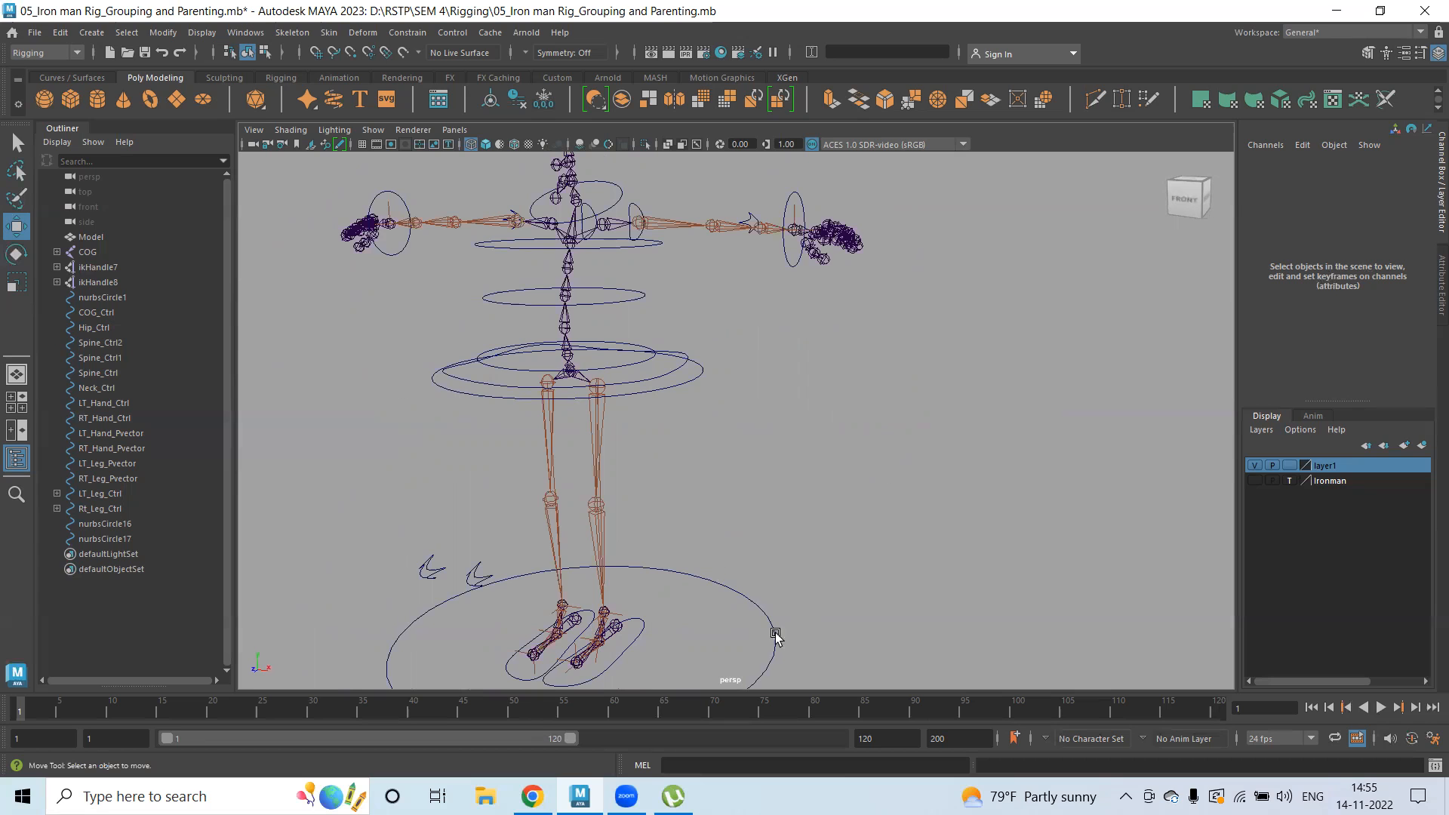
- Parent the neck controller Neck_Ctrl under the upper spine controller Spine_Ctrl
scroll(560, 349, "up", 5)
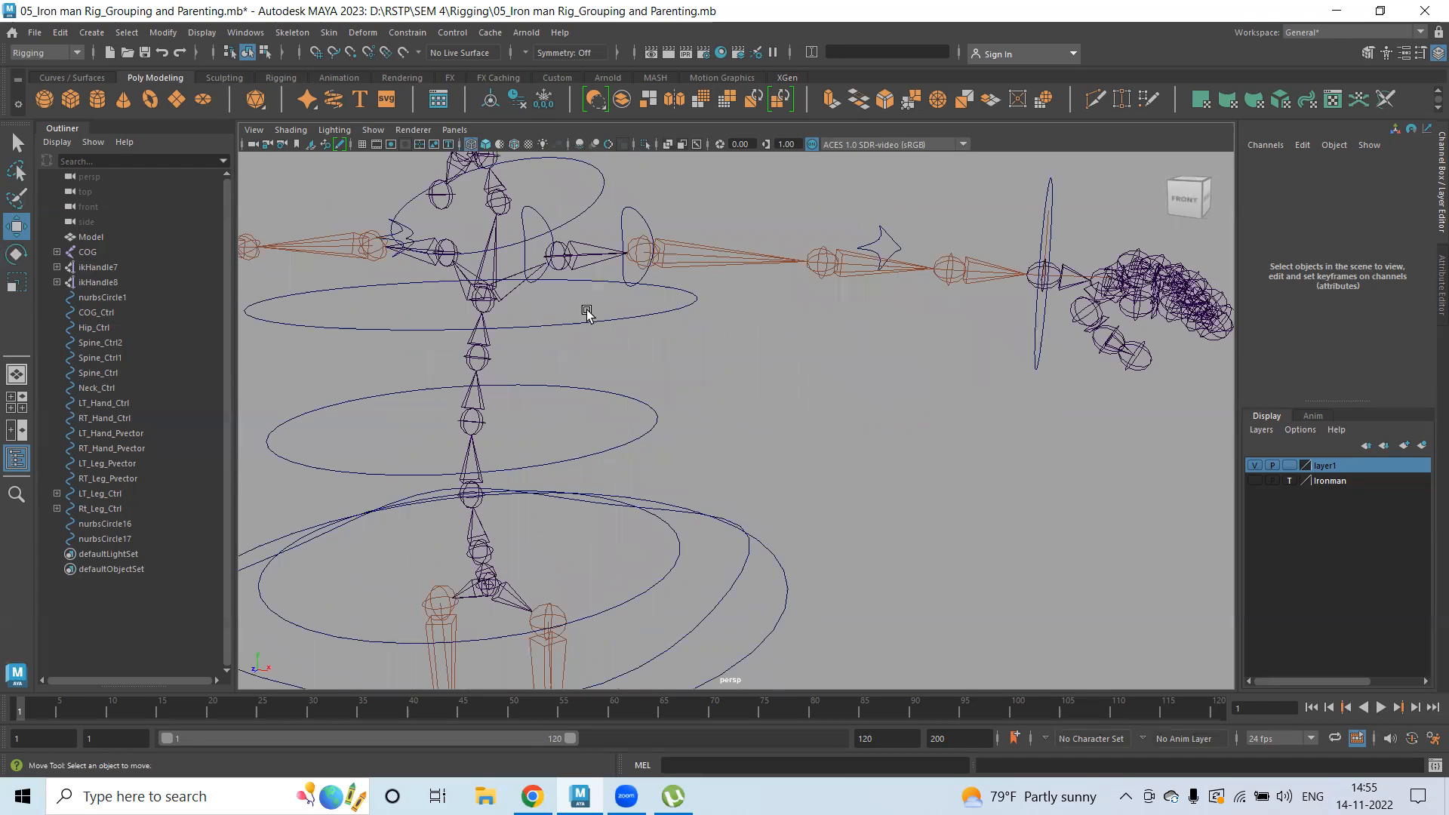
scroll(667, 353, "up", 3)
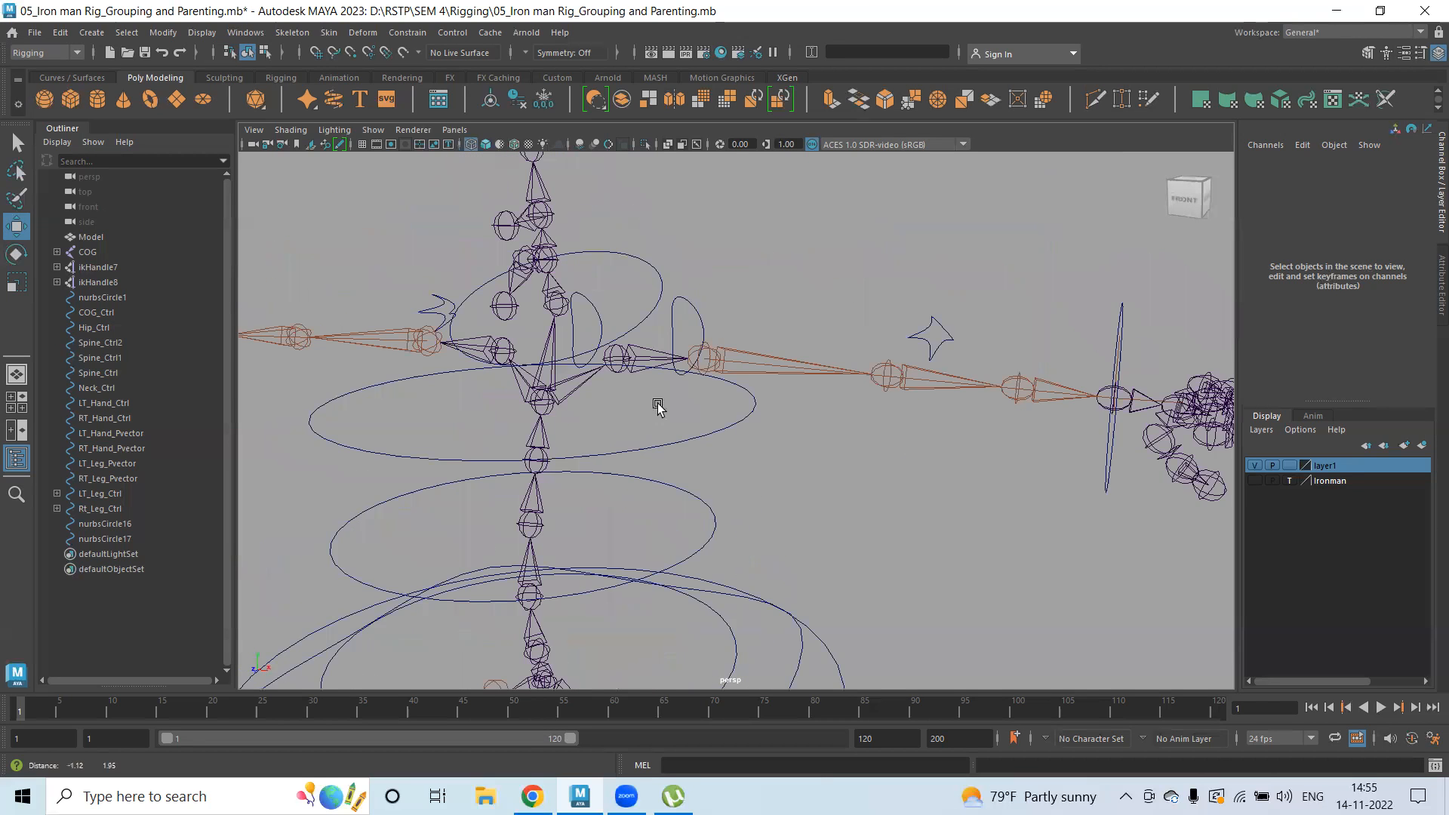
left_click(626, 253)
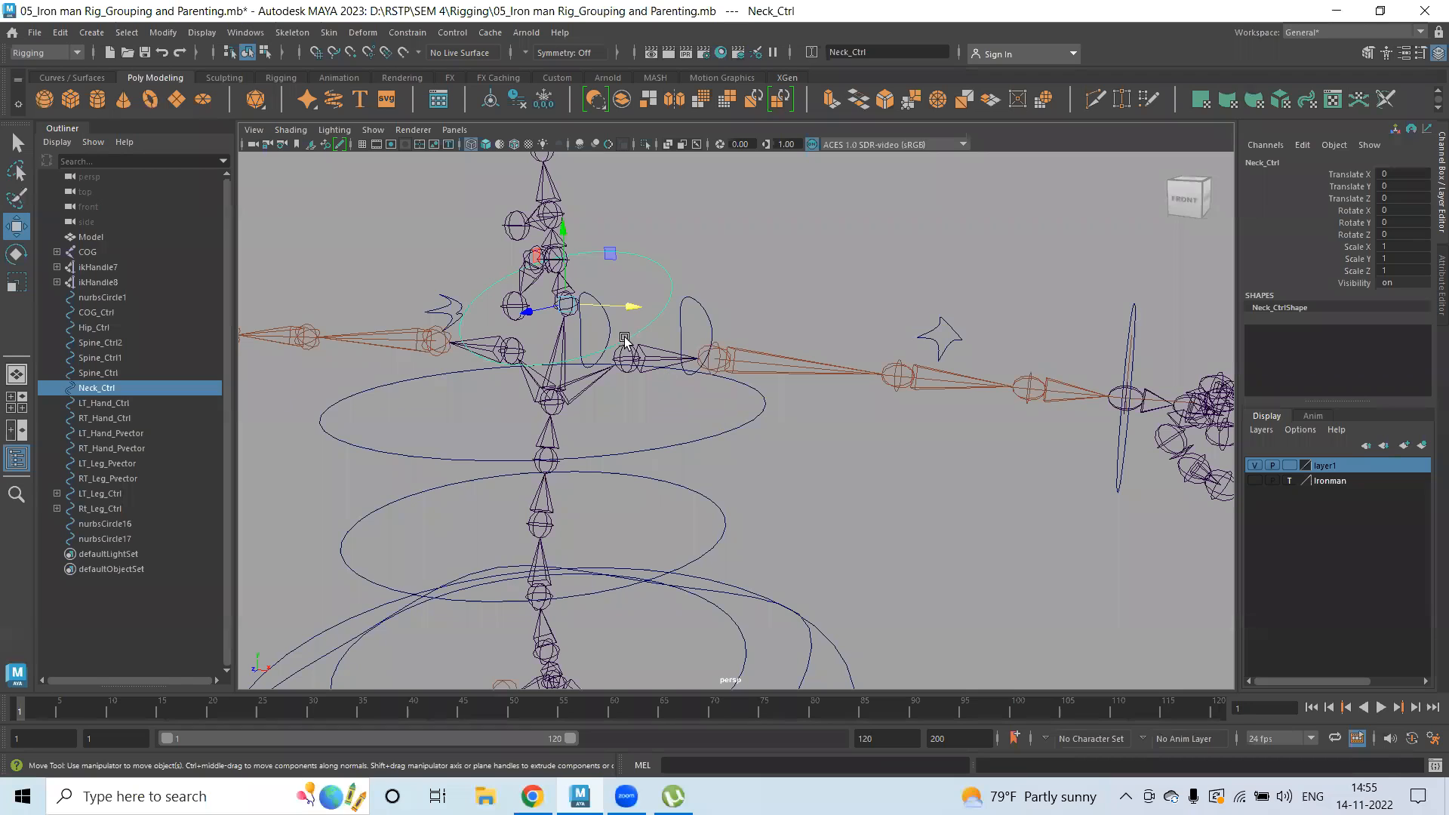
left_click(724, 451, "shift")
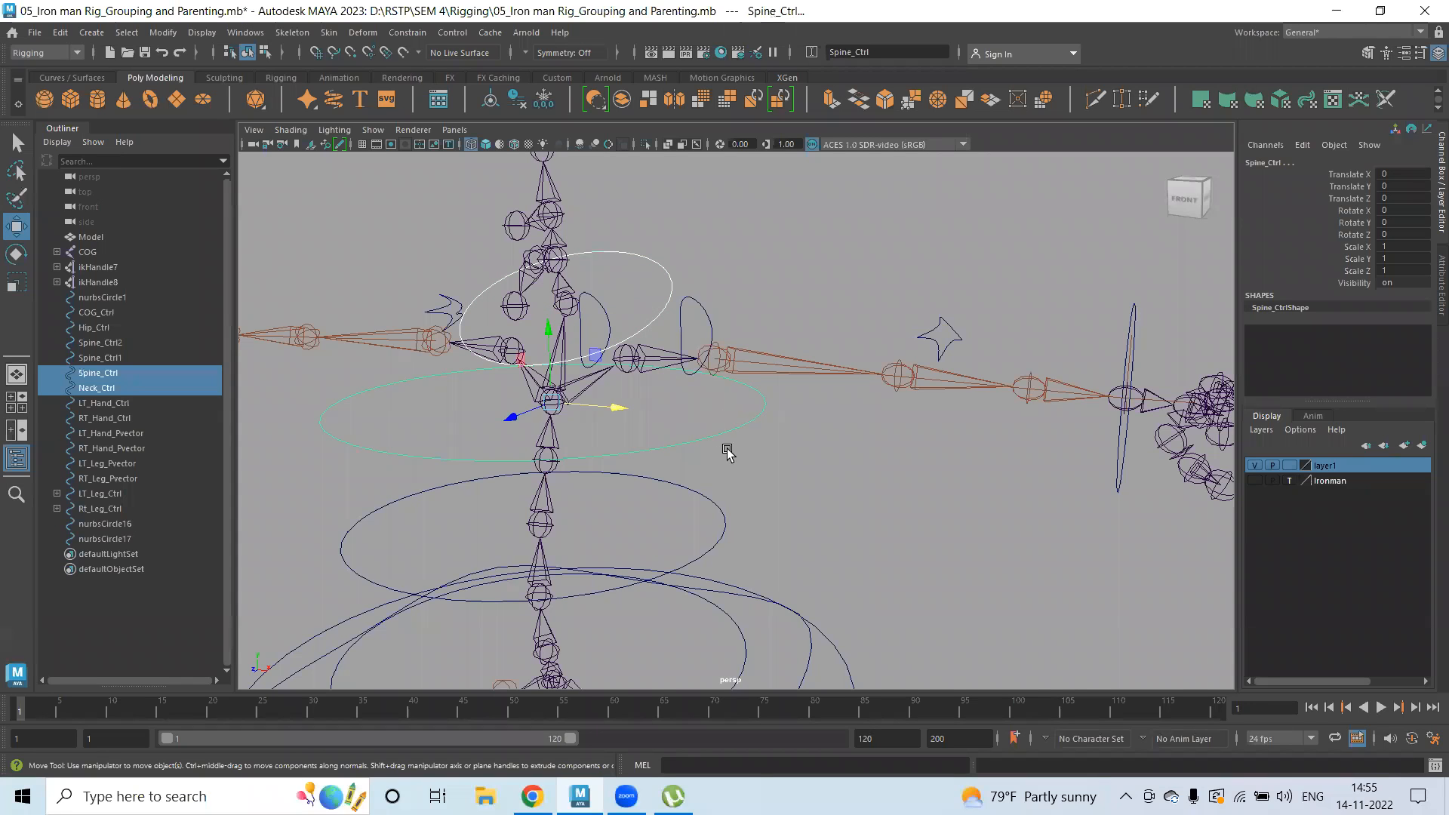
key("p")
- Test-rotate Spine_Ctrl to check that the neck controller follows, and undo the rotation
left_click(725, 453)
left_click_drag(717, 453, 700, 347, "alt")
left_click_drag(677, 404, 693, 437)
left_click_drag(730, 378, 732, 438, "alt")
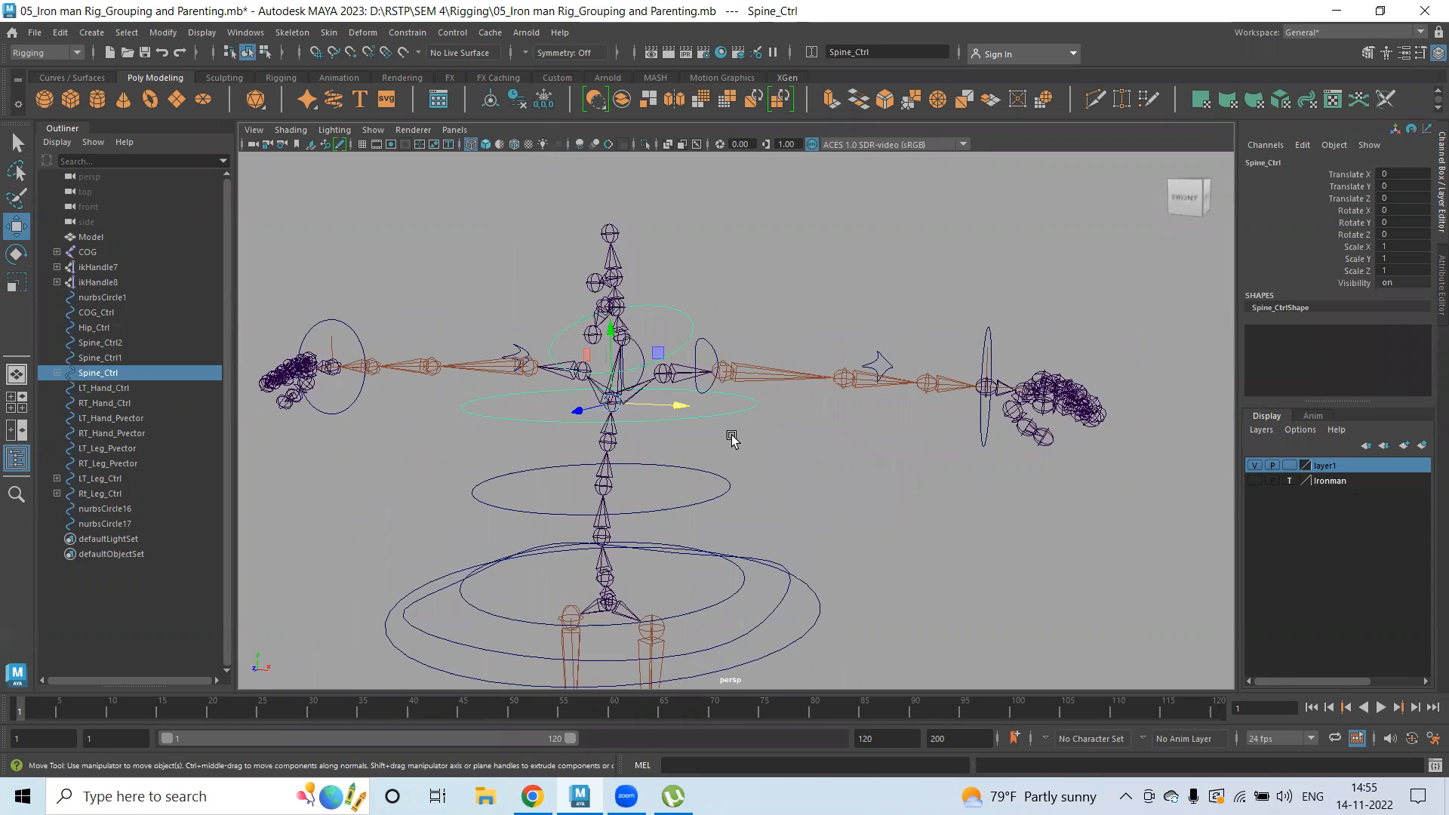
key("e")
mouse_move(657, 364)
left_mouse_down()
mouse_move(669, 402)
mouse_move(637, 352)
left_mouse_up()
key("ctrl+z")
- Parent the shoulder circles nurbsCircle16 and nurbsCircle17 under Spine_Ctrl and check its hierarchy by selecting it
left_click(739, 290)
left_click_drag(769, 370, 763, 337, "alt")
left_click(747, 333)
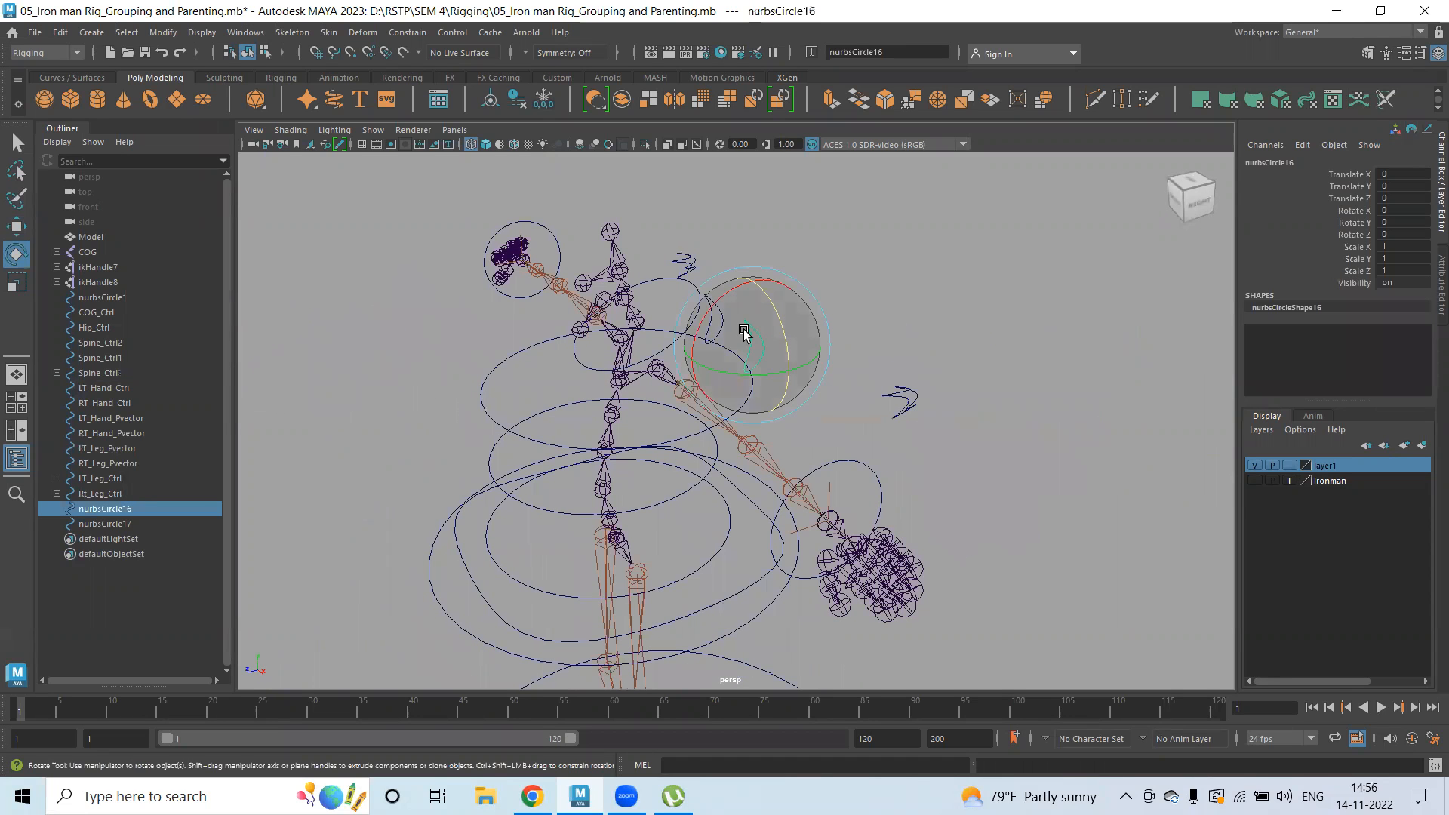
key("q")
left_click(719, 317, "shift")
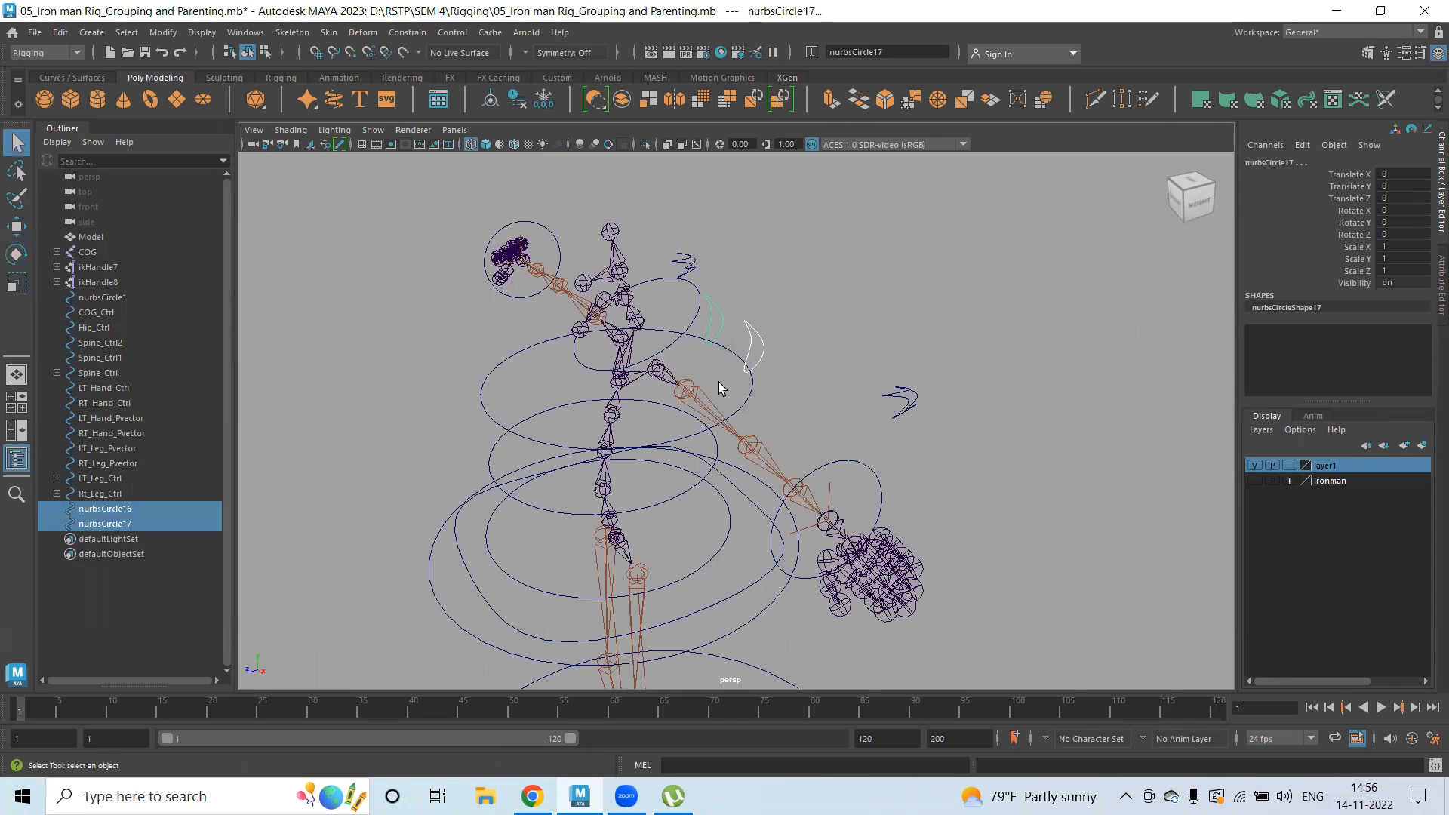
left_click_drag(543, 462, 516, 396, "alt")
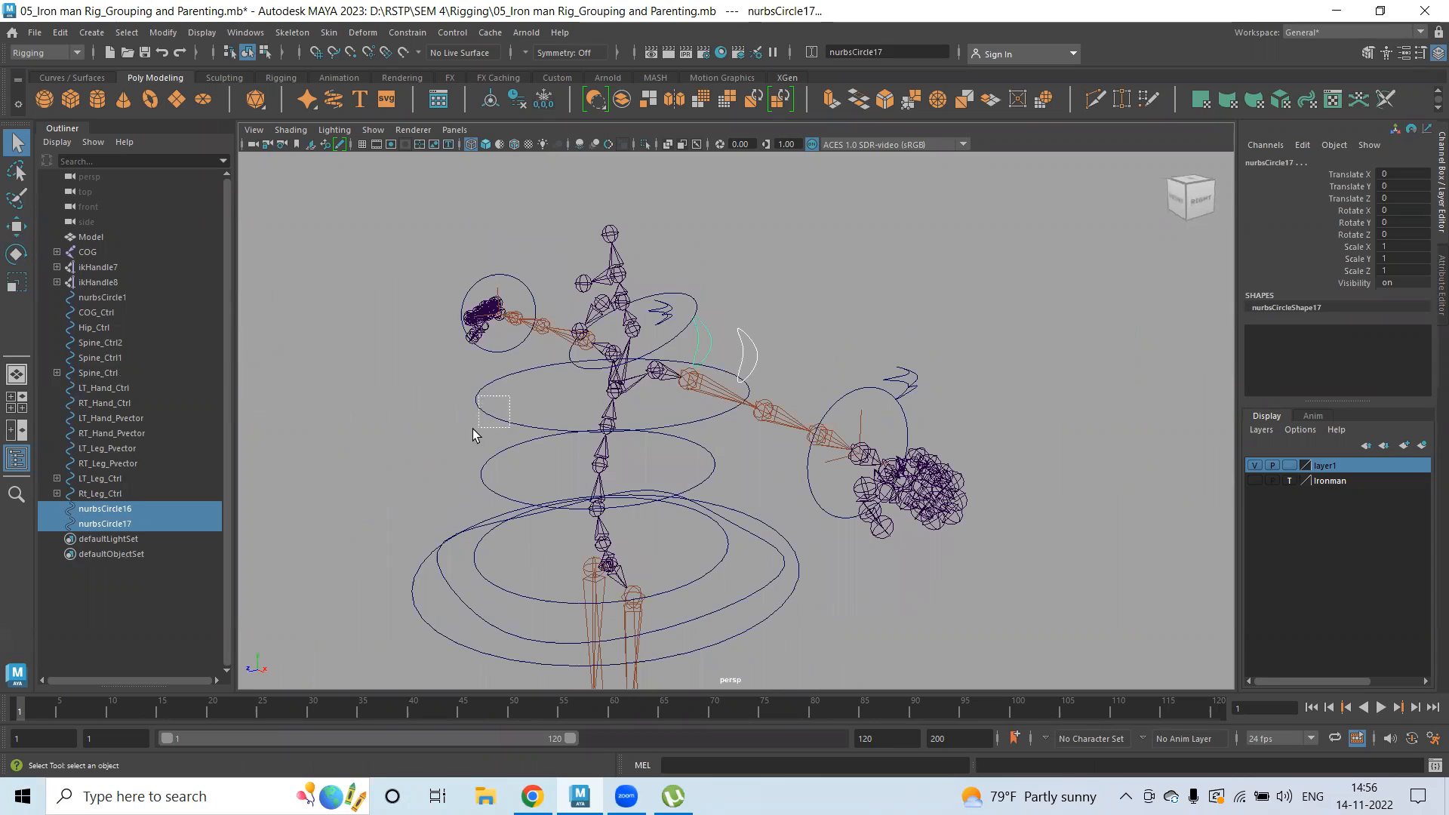
left_click(546, 430, "shift")
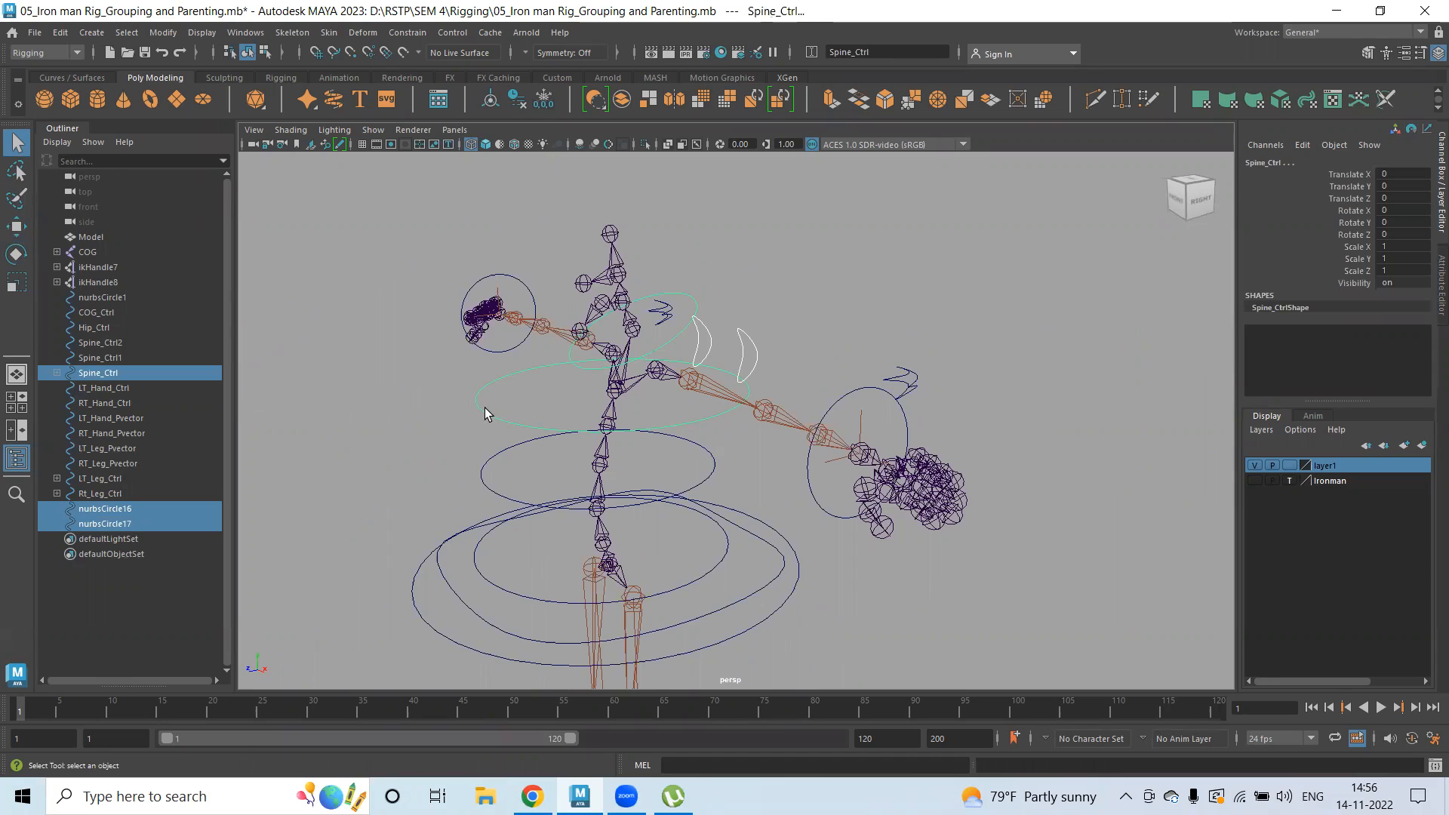
key("p")
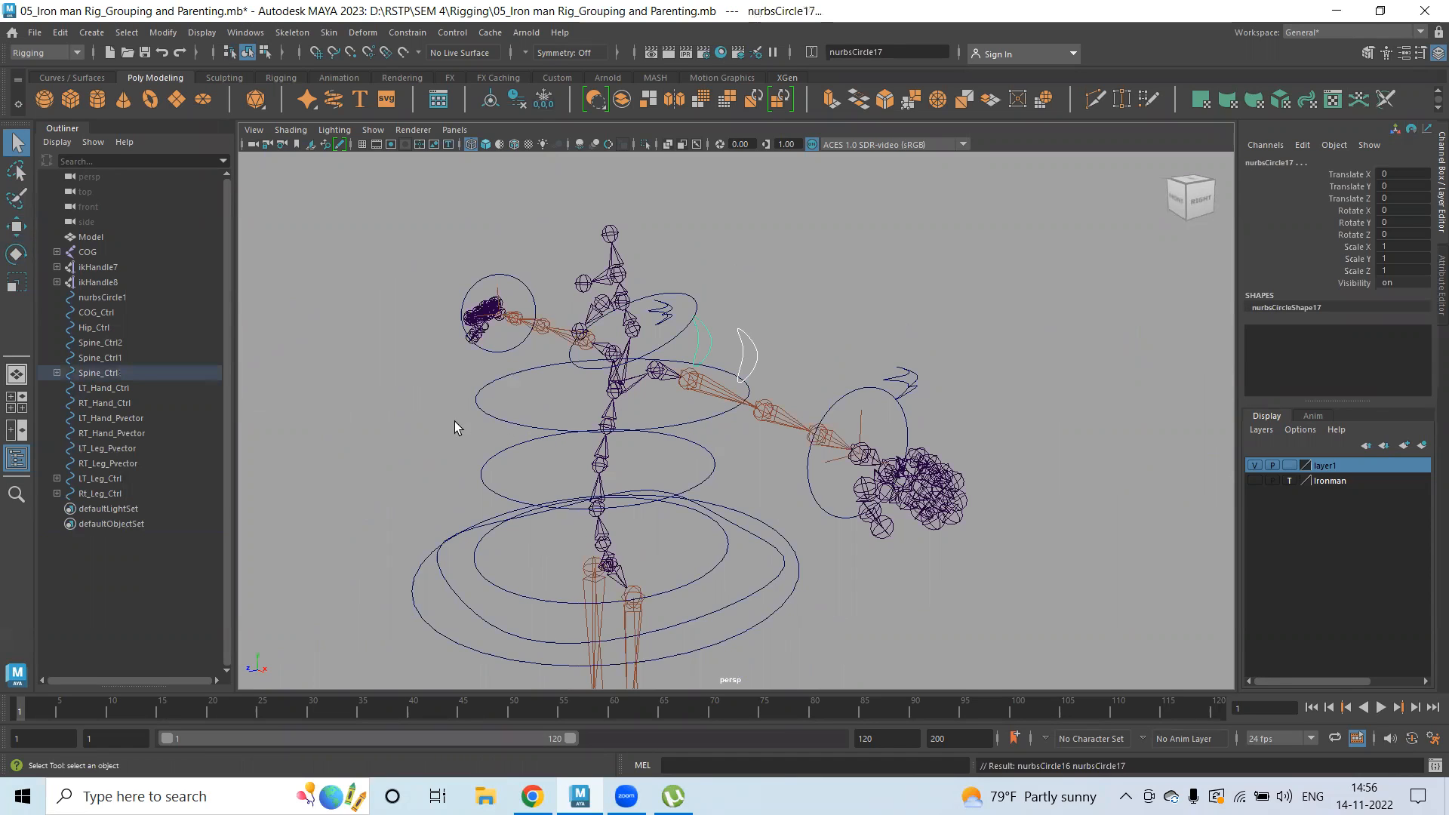
left_click(518, 399)
left_click_drag(474, 413, 476, 417)
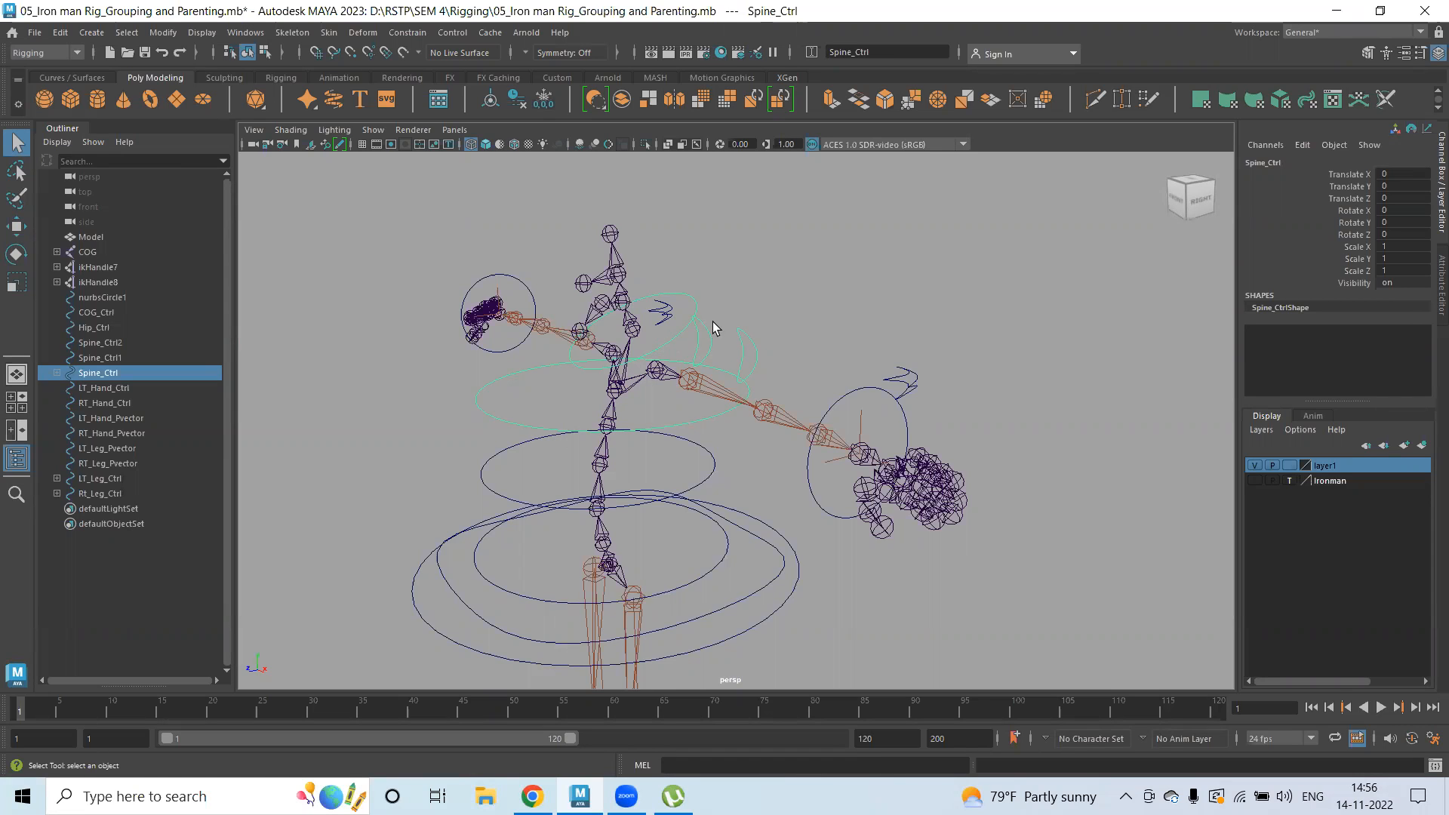
left_click(718, 427)
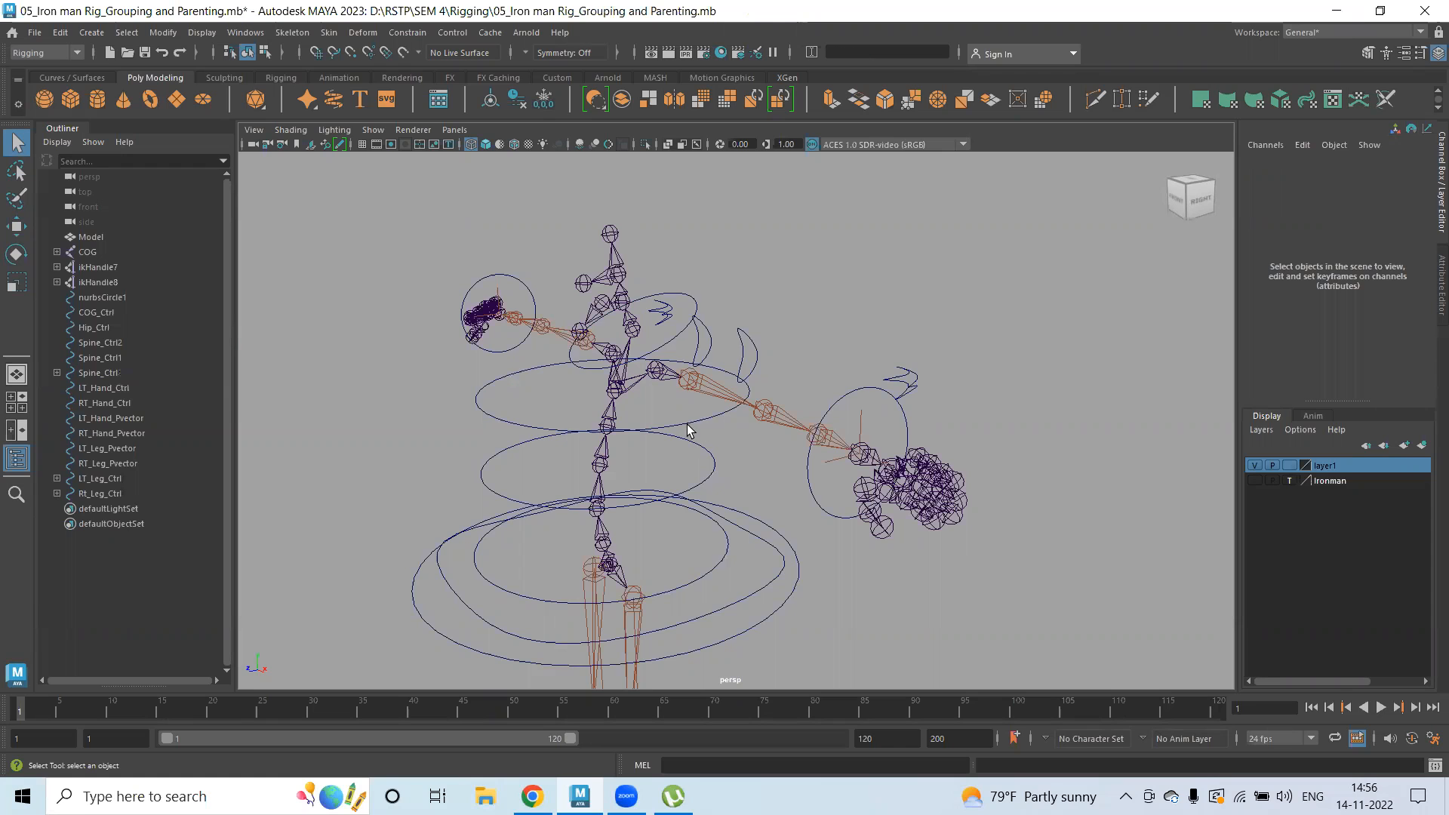
- Parent Spine_Ctrl under the middle spine controller Spine_Ctrl1
left_click(702, 430)
middle_click_drag(774, 490, 755, 362, "alt")
right_click_drag(754, 362, 781, 405, "alt")
left_click(667, 356, "shift")
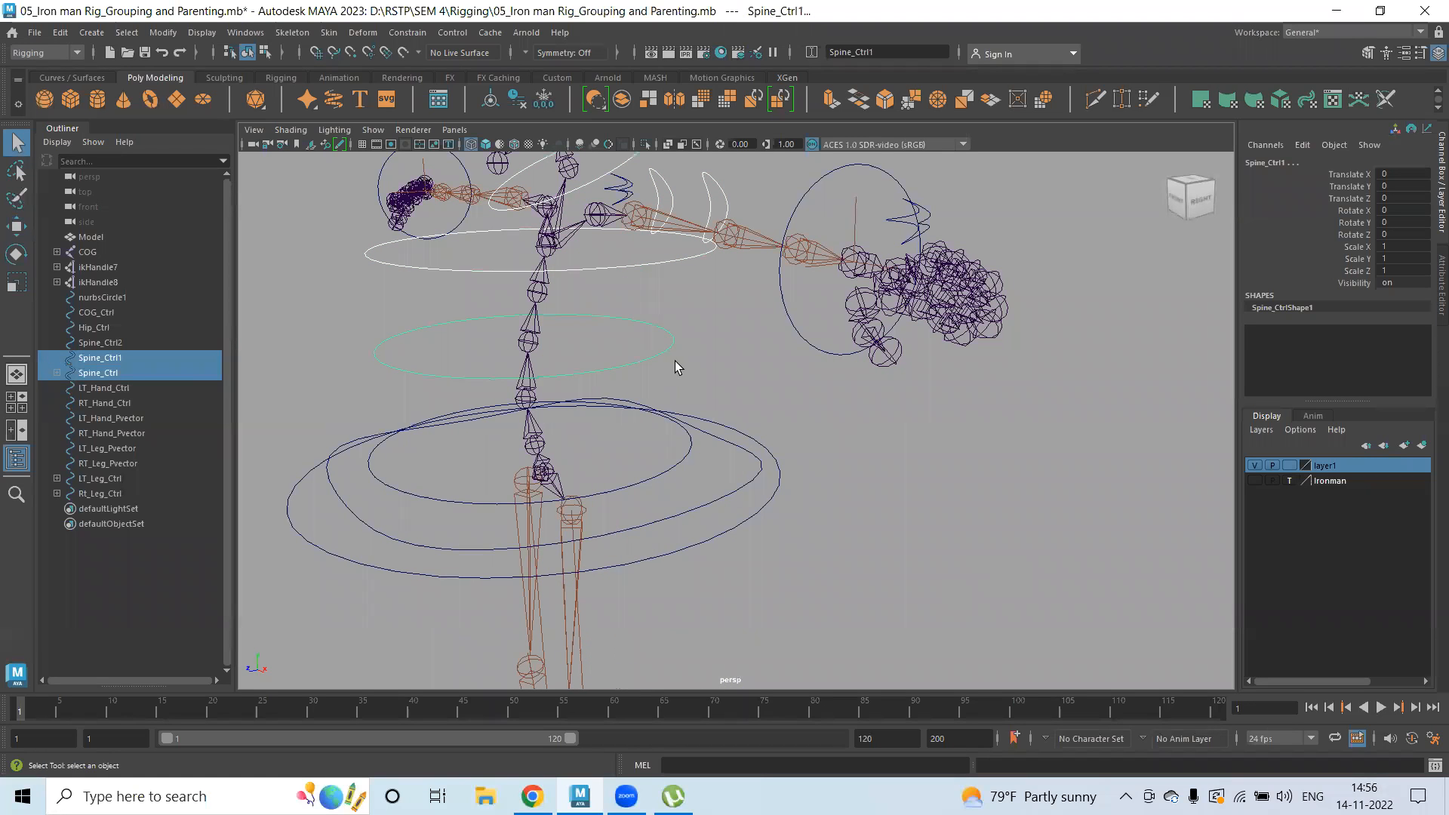
key("p")
left_click_drag(694, 410, 701, 377, "alt")
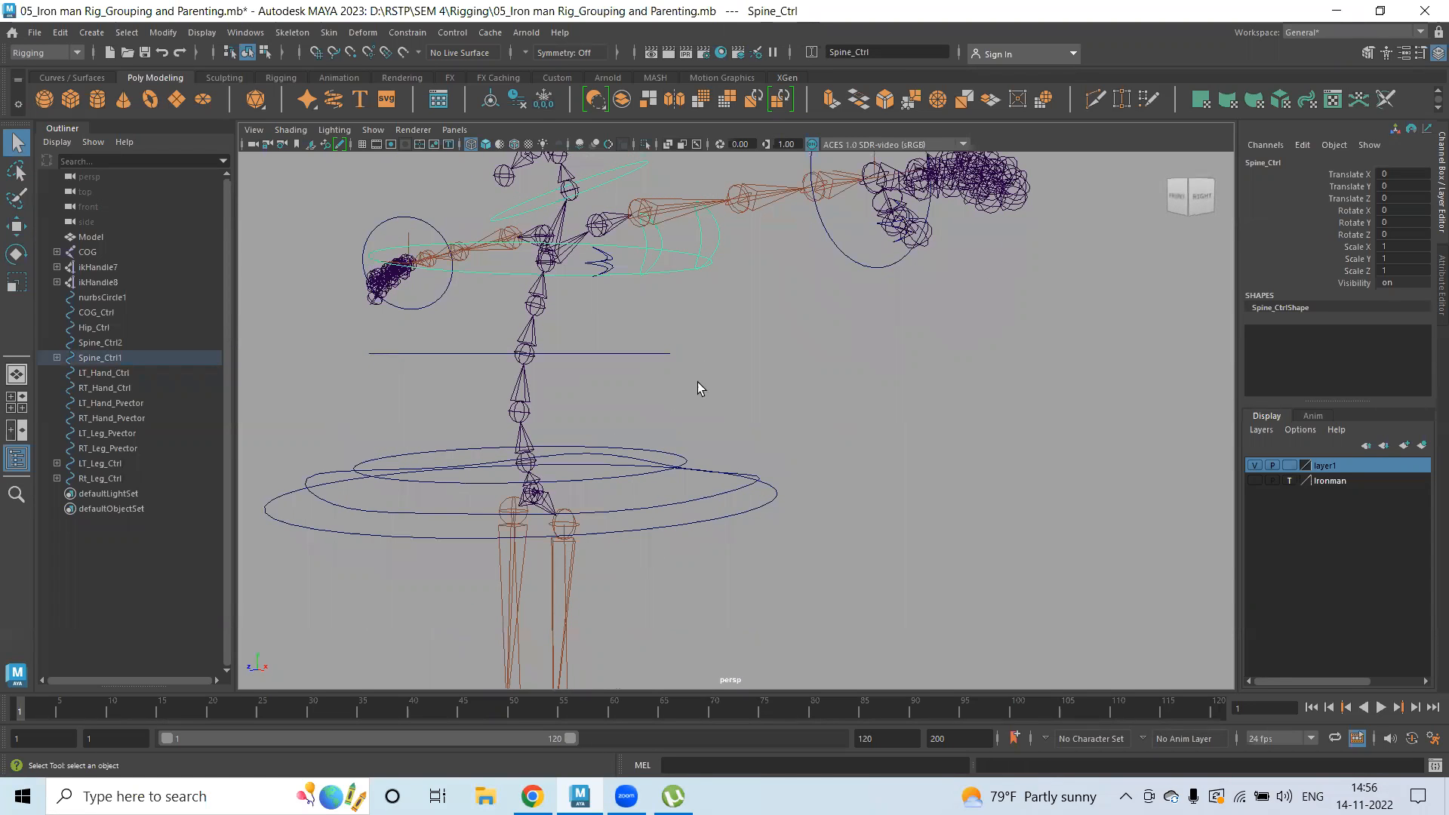
- Parent Spine_Ctrl1 under the lowest spine controller Spine_Ctrl2 and clear the selection
left_click(645, 353)
left_click_drag(679, 445, 689, 448, "alt")
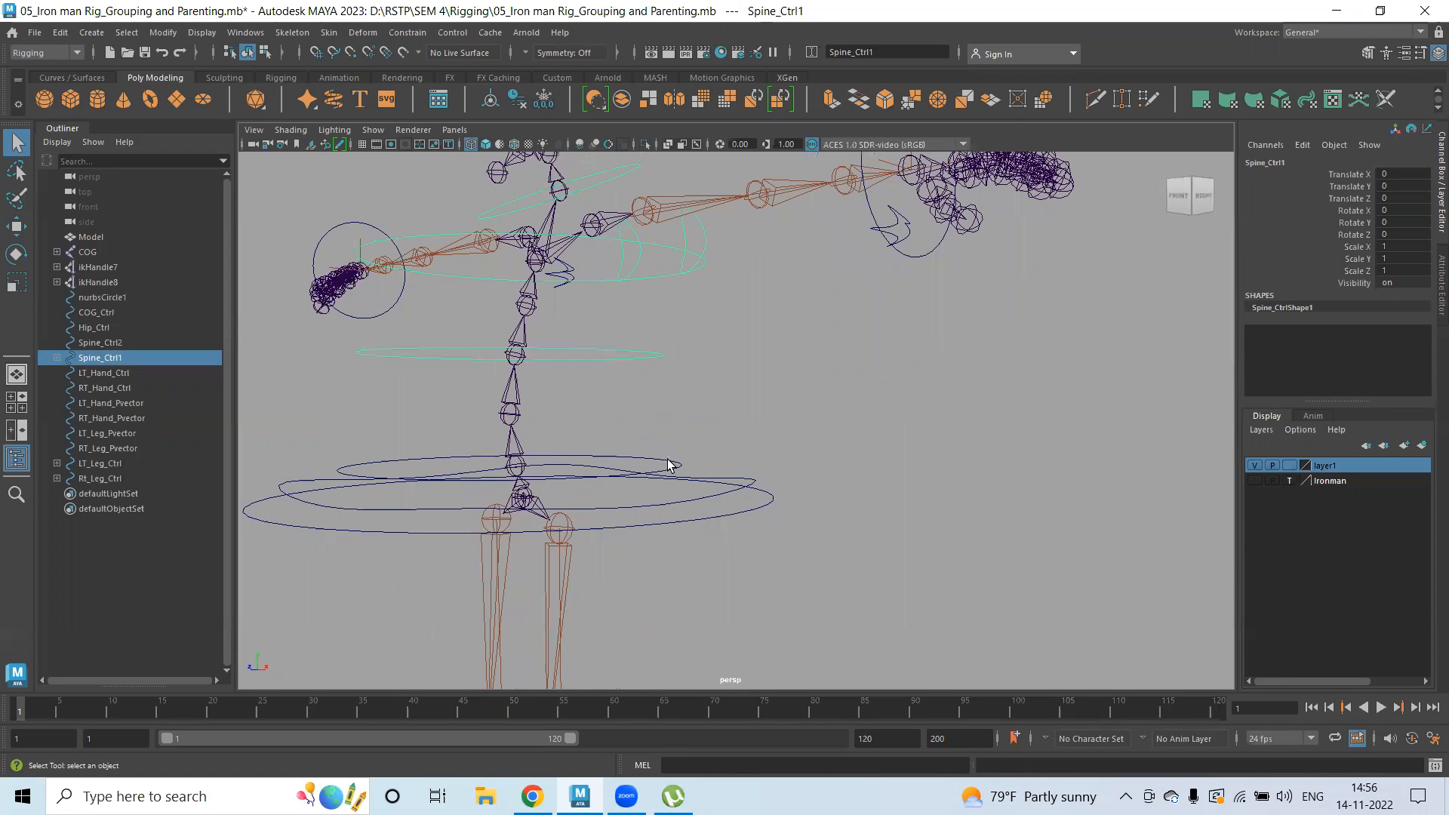
left_click(682, 472, "shift")
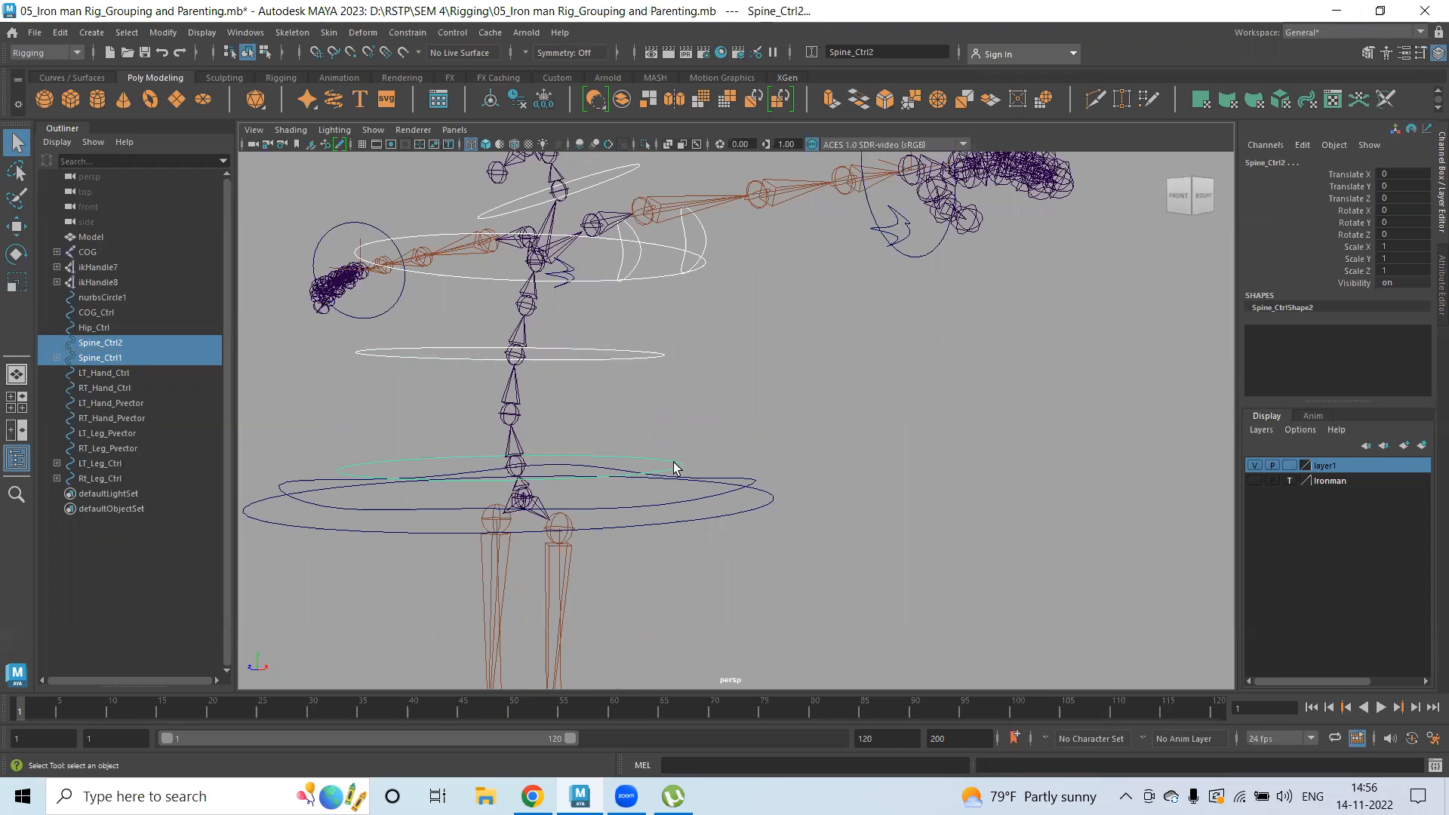
key("p")
left_click(691, 414)
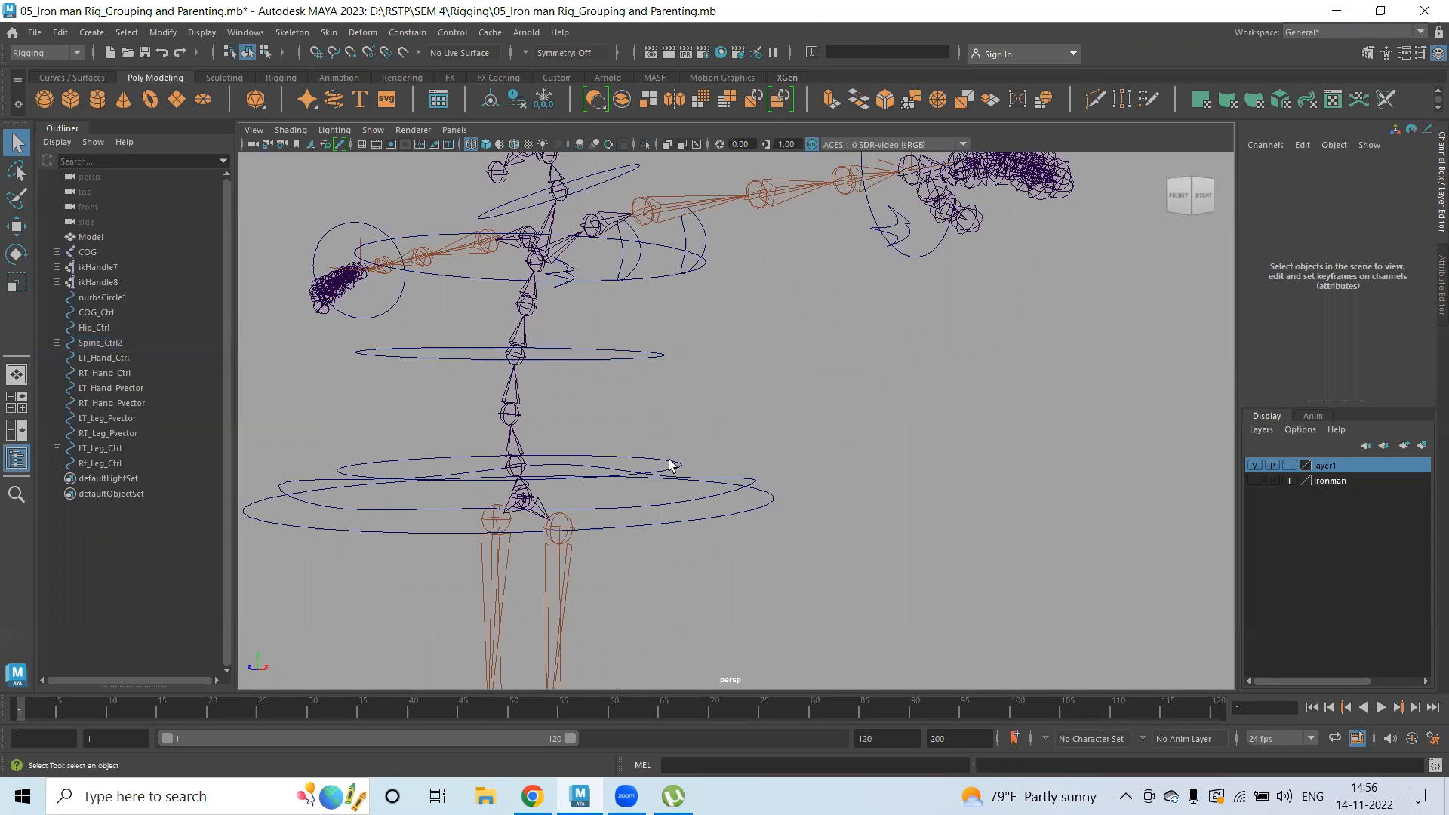
- Parent the lowest spine controller Spine_Ctrl2 under COG_Ctrl at the pelvis
left_click_drag(681, 463, 631, 530)
right_click_drag(631, 530, 758, 553, "alt")
left_click_drag(758, 553, 730, 566, "alt")
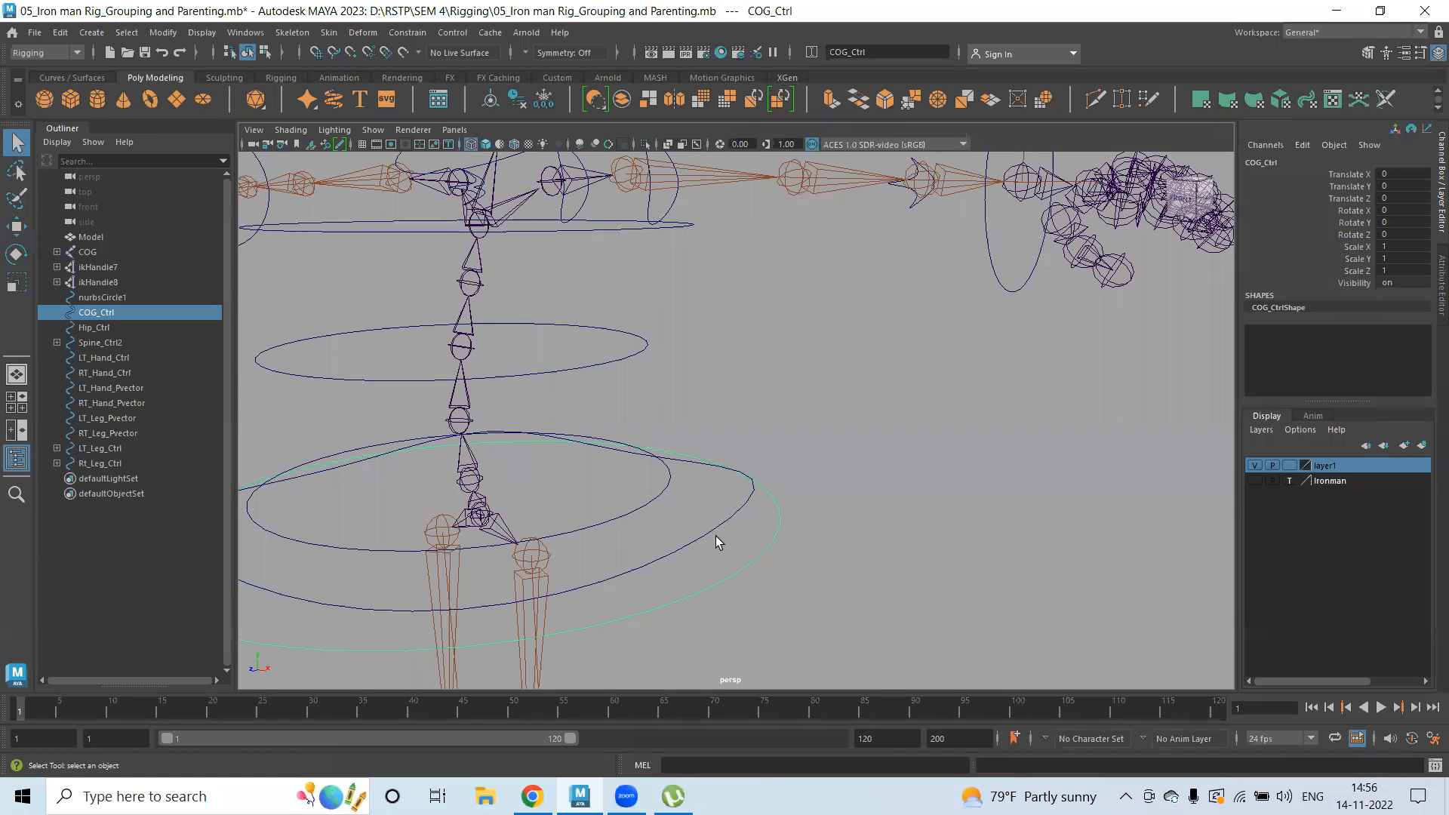
left_click(709, 536)
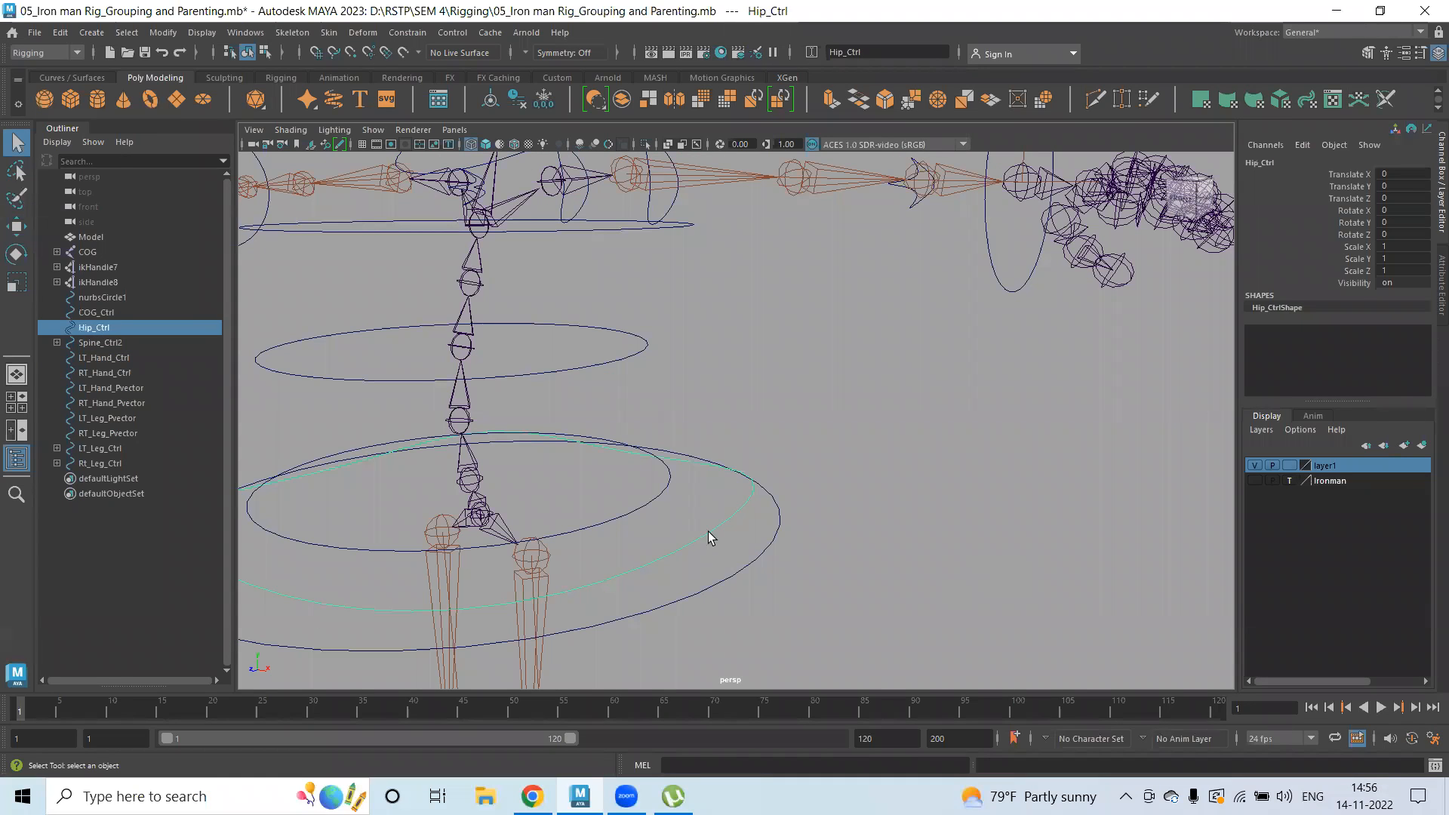
left_click(659, 532)
middle_click_drag(743, 560, 718, 487, "alt")
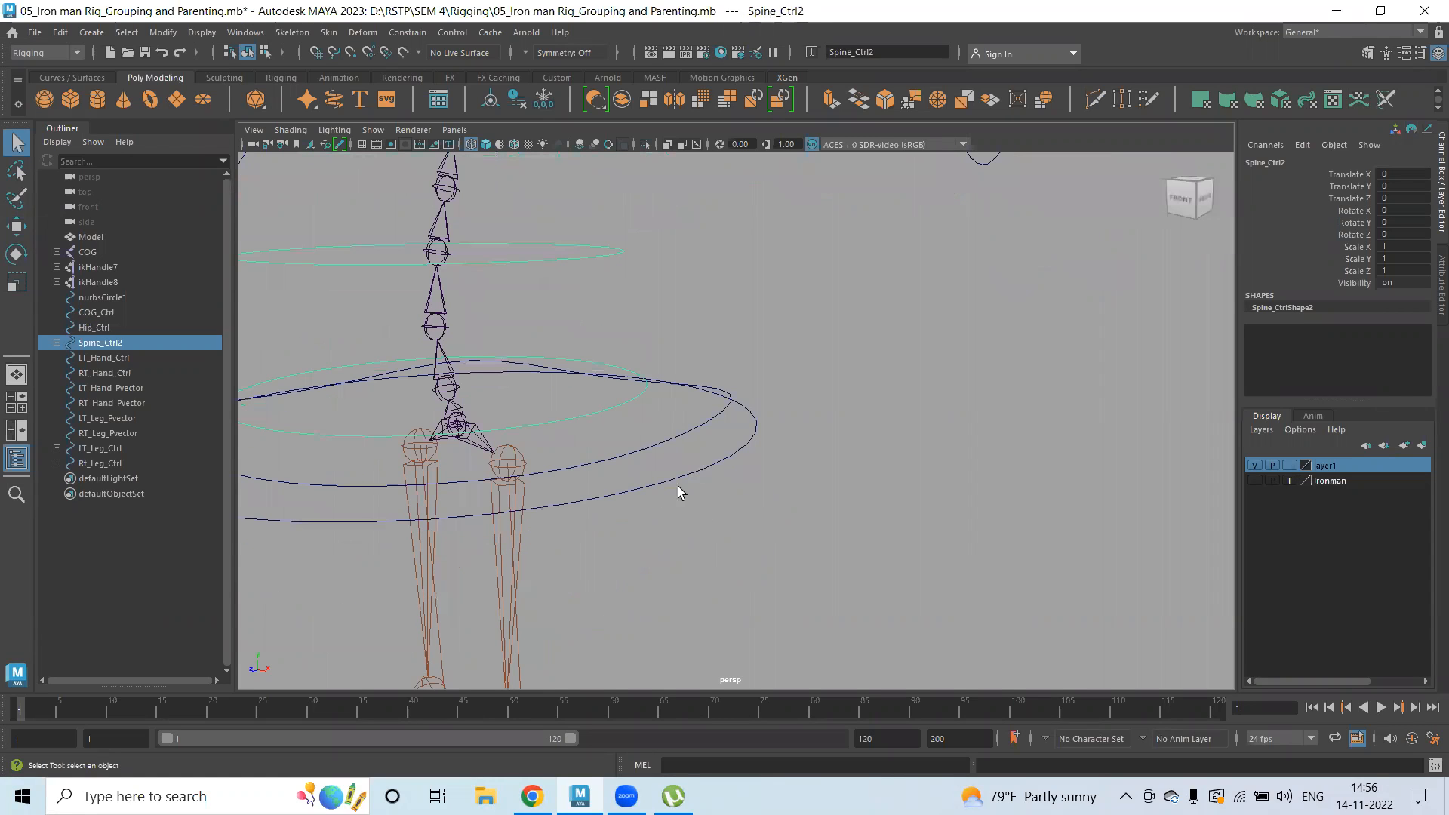
left_click(697, 473, "shift")
key("p")
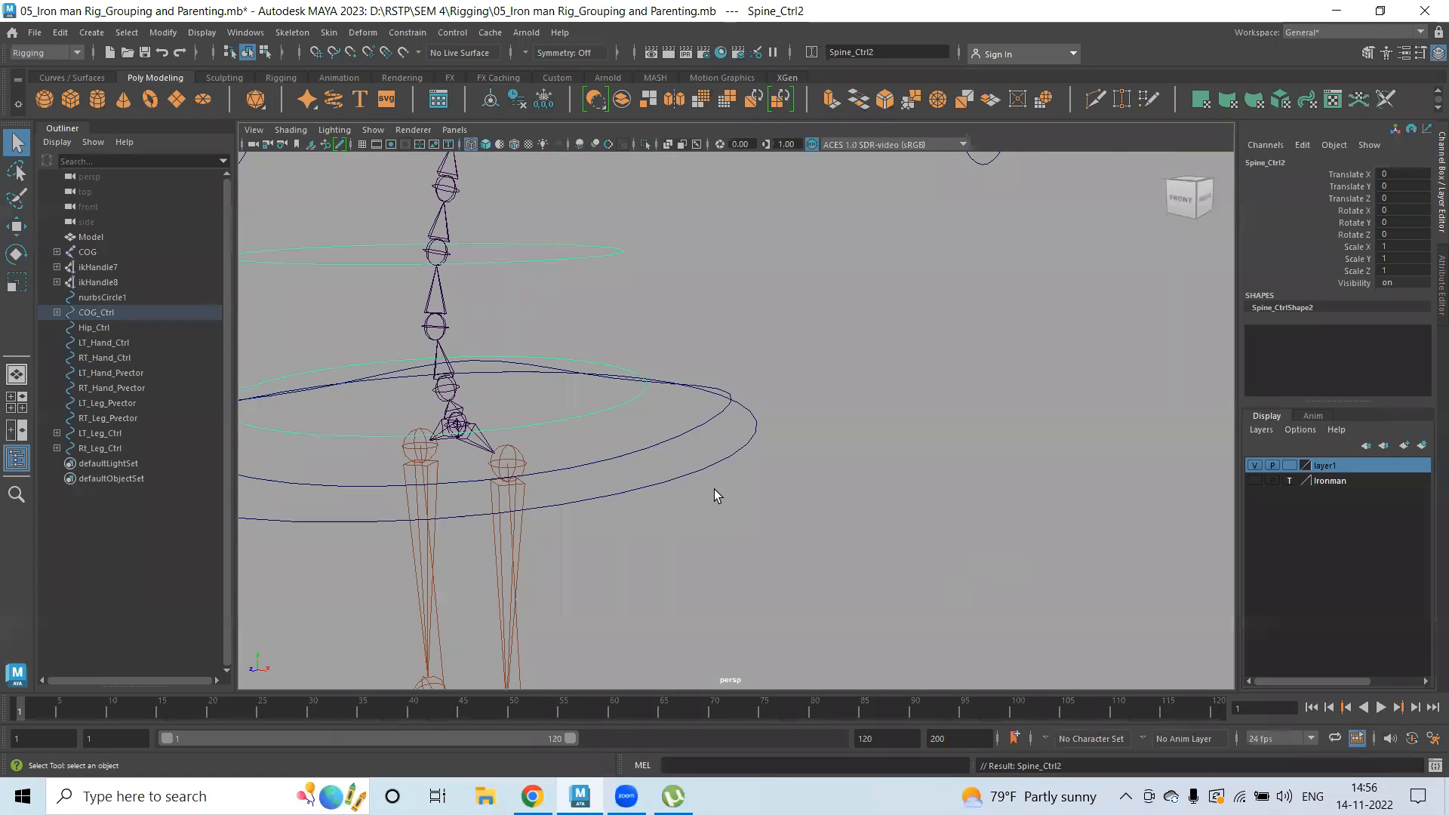
- Test-rotate Spine_Ctrl2 about Z to check that the upper-body controllers follow, undo the rotation and clear the selection
left_click(675, 436)
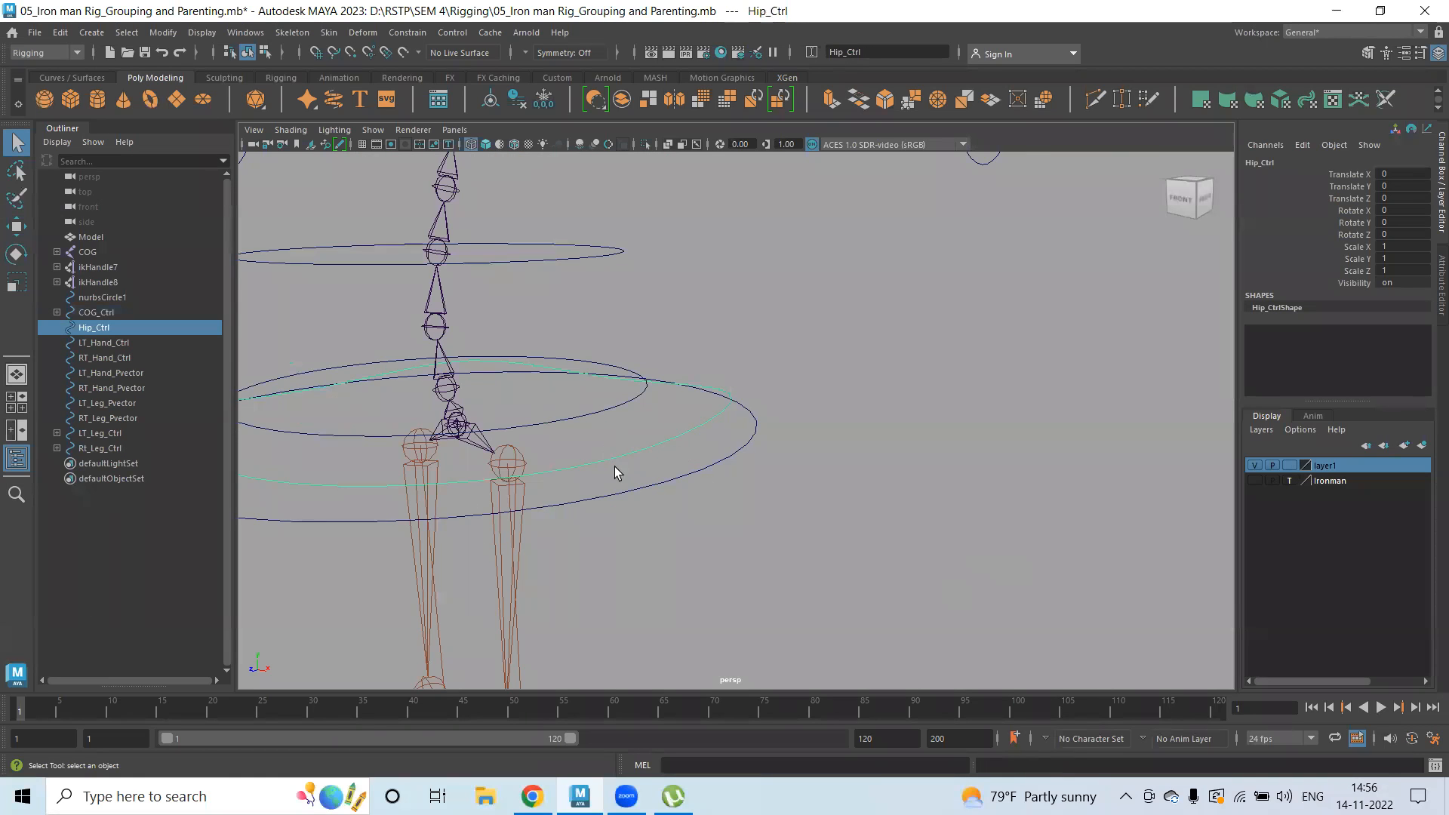
left_click(601, 417)
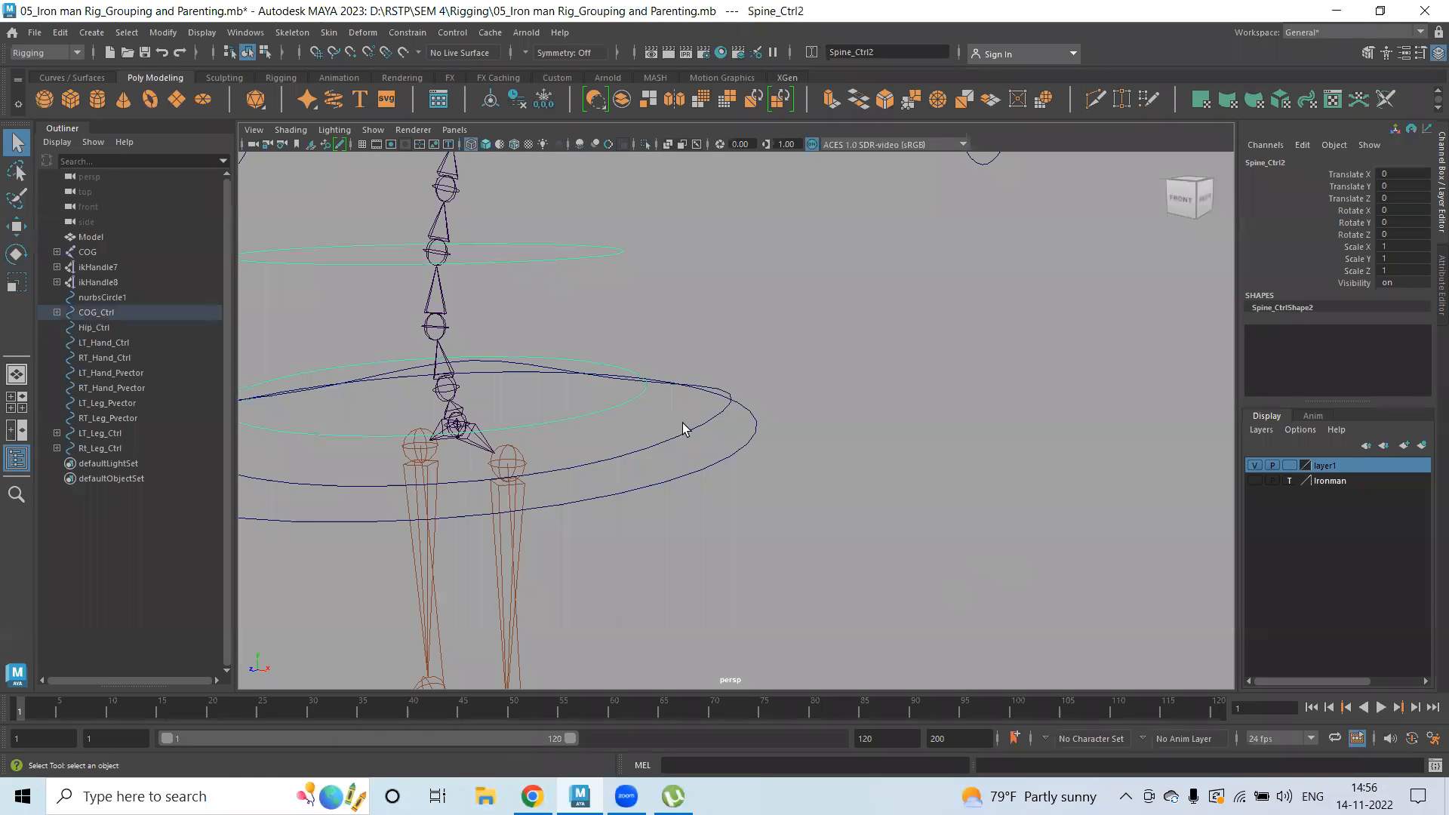
middle_click_drag(659, 432, 794, 476, "alt")
middle_click_drag(632, 488, 634, 487, "alt")
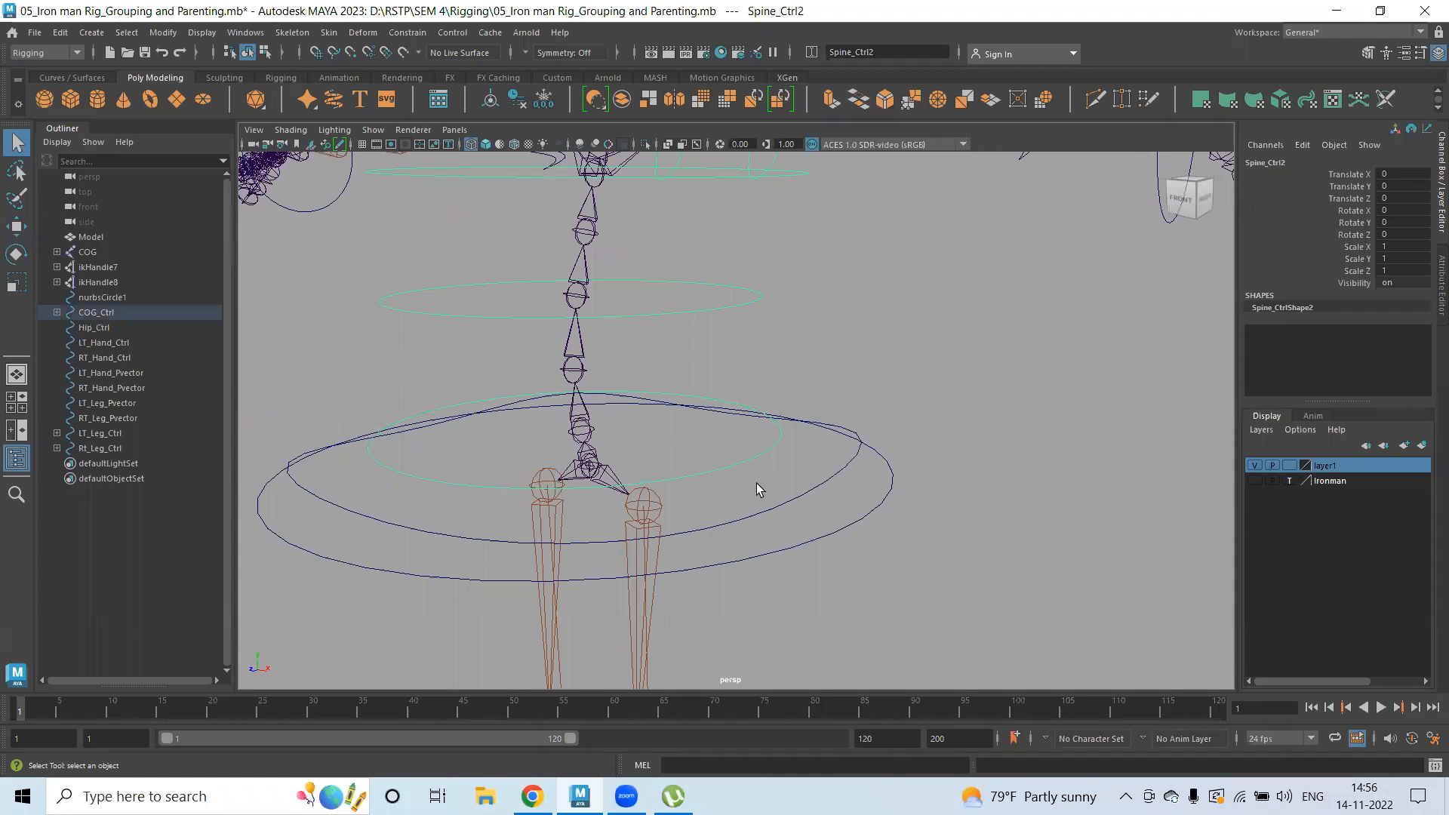
scroll(587, 472, "down", 3)
scroll(649, 483, "up", 1)
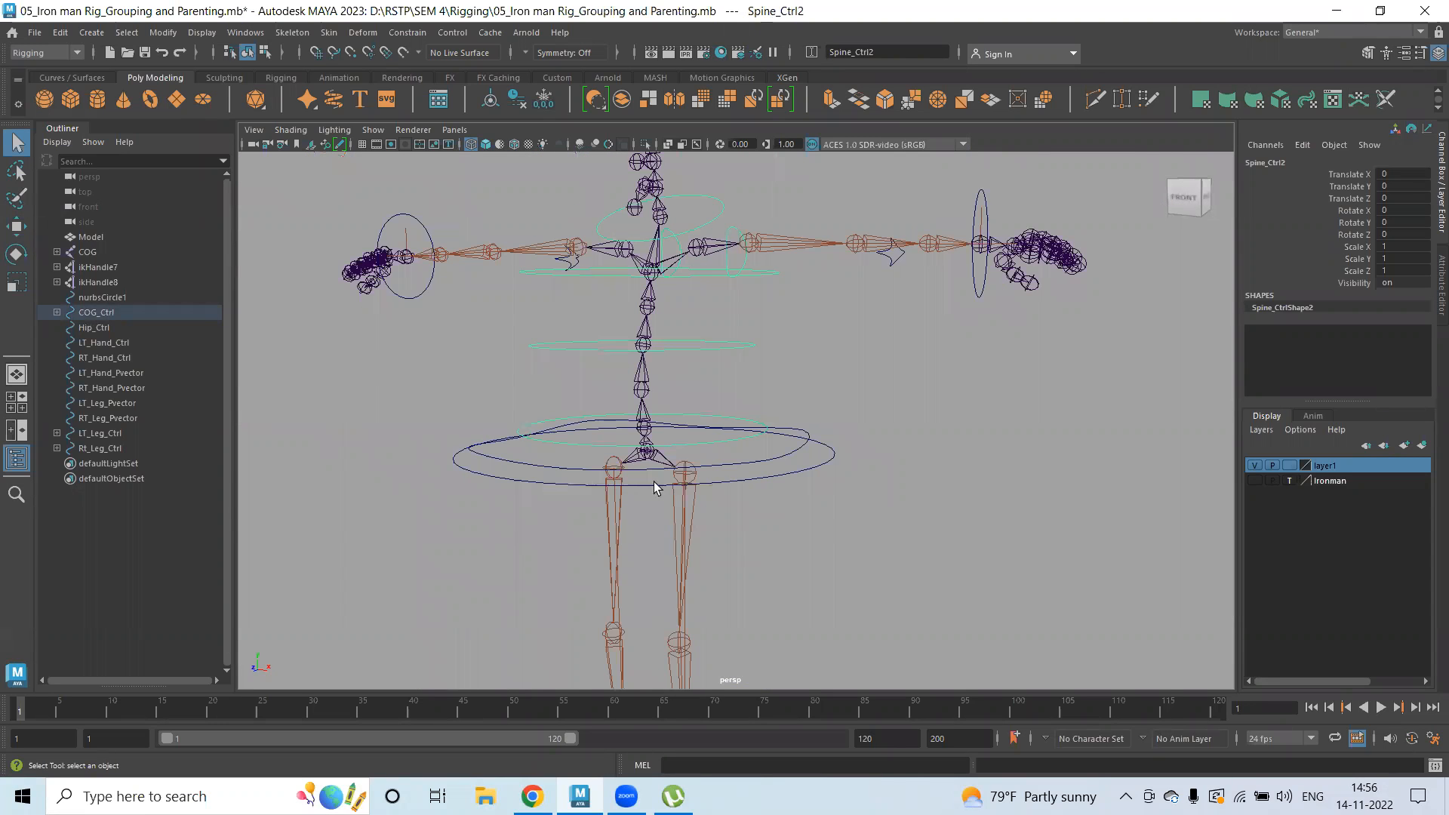
left_click_drag(632, 426, 634, 444, "alt")
key("p")
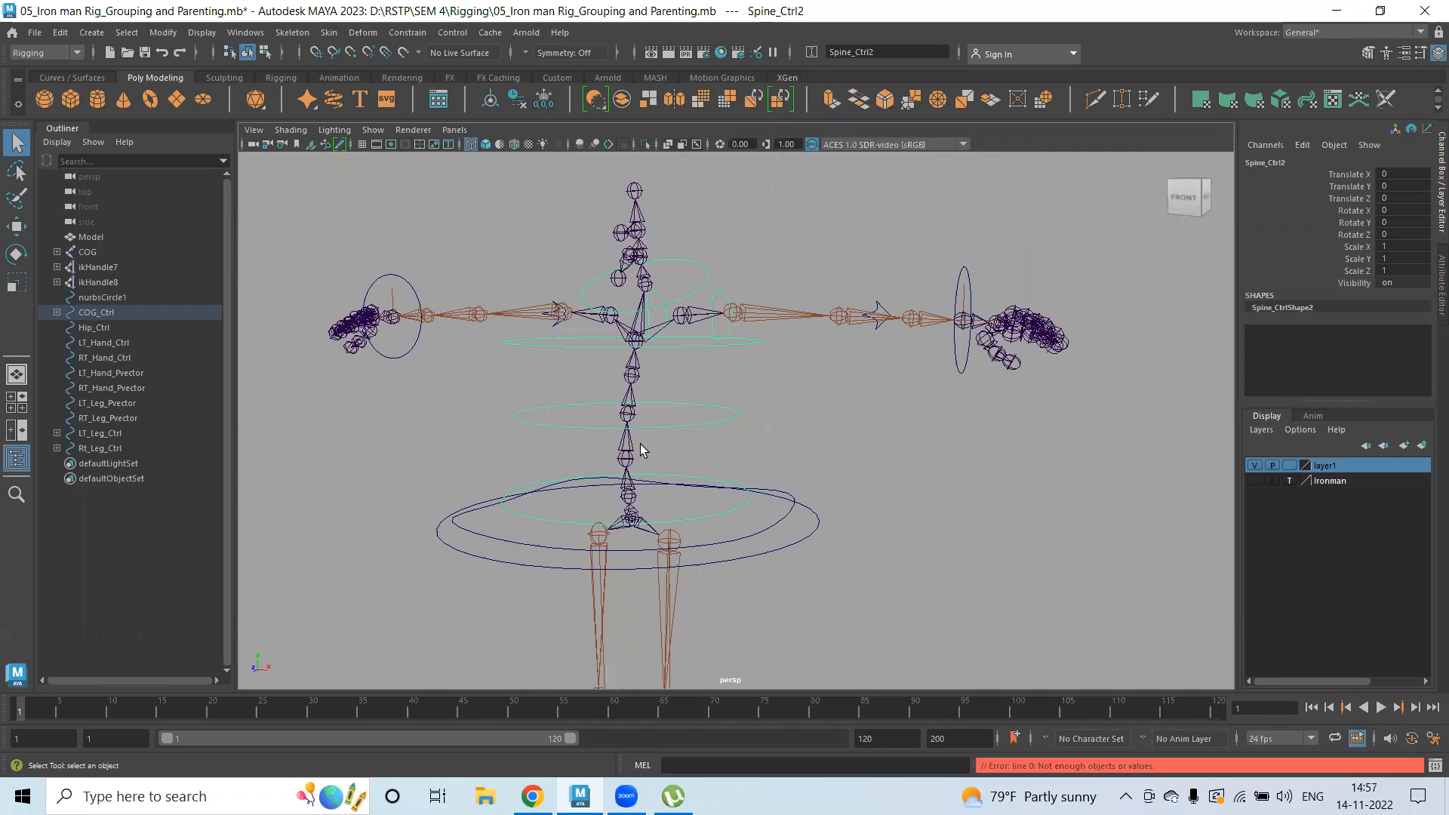
key("e")
mouse_move(687, 478)
left_mouse_down()
mouse_move(646, 415)
mouse_move(676, 486)
mouse_move(640, 427)
mouse_move(687, 475)
left_mouse_up()
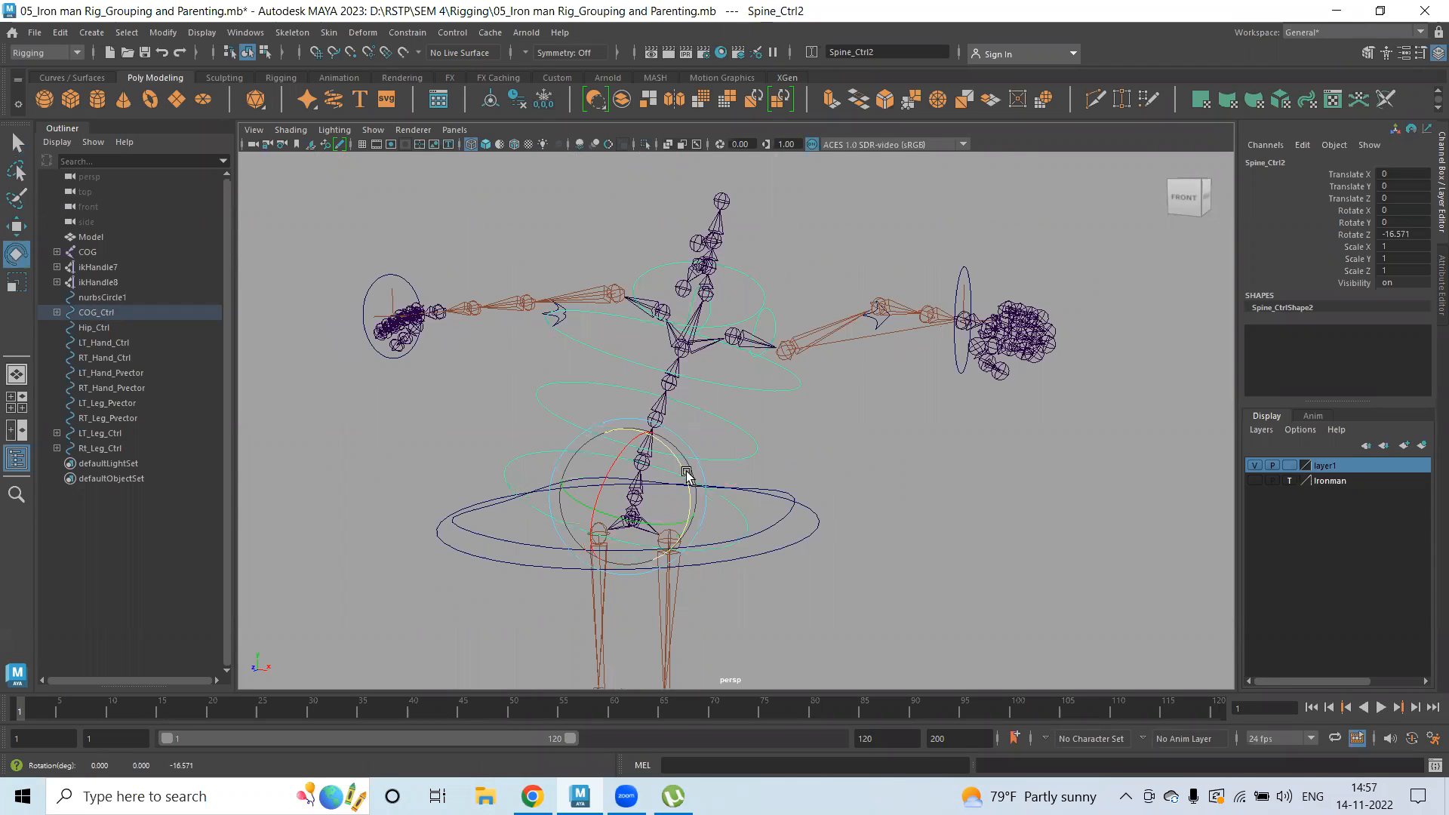
left_click(777, 523)
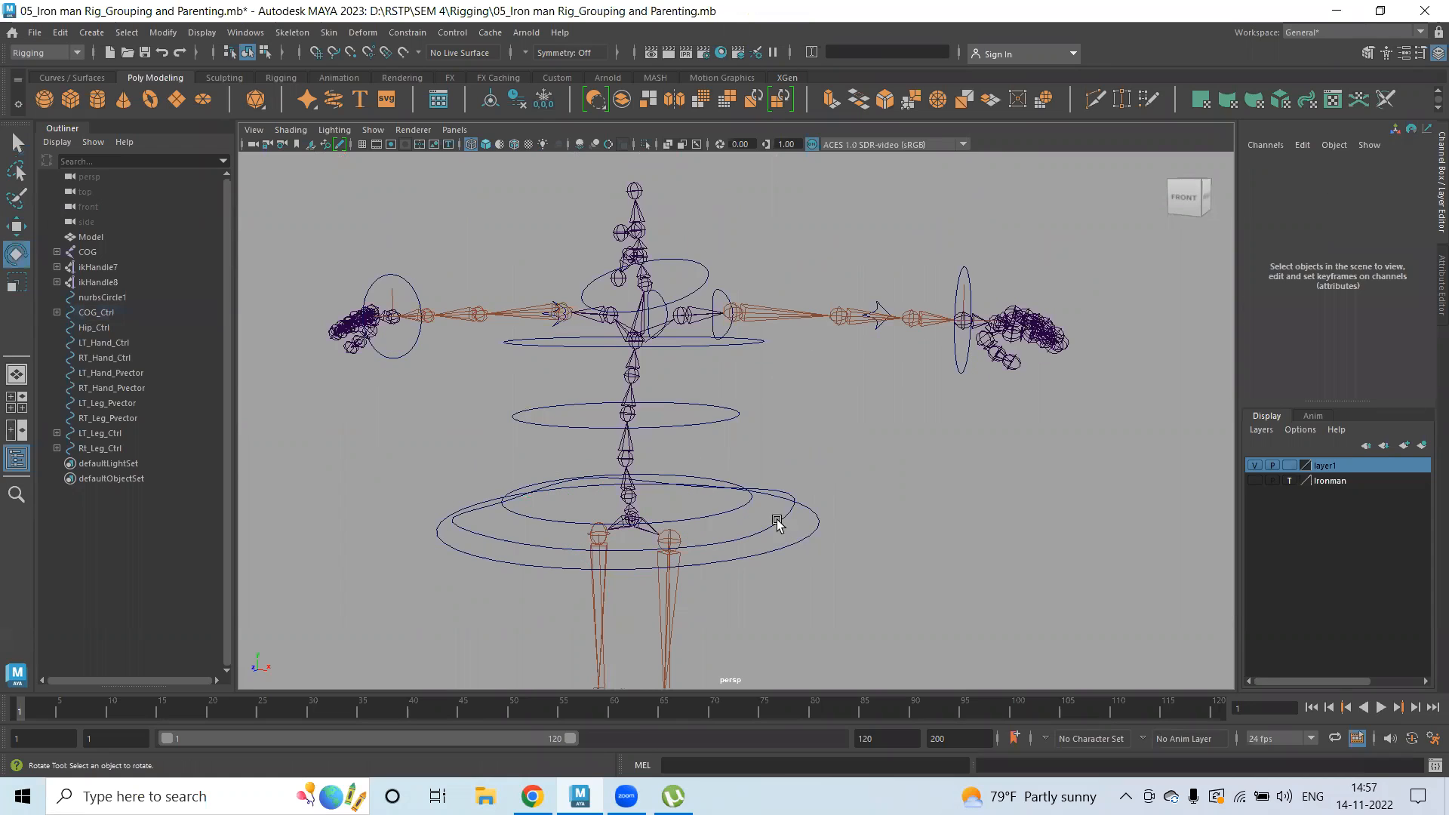
- Parent the hip controller Hip_Ctrl under COG_Ctrl
left_click(675, 476)
left_click(739, 511)
left_click(785, 532)
key("q")
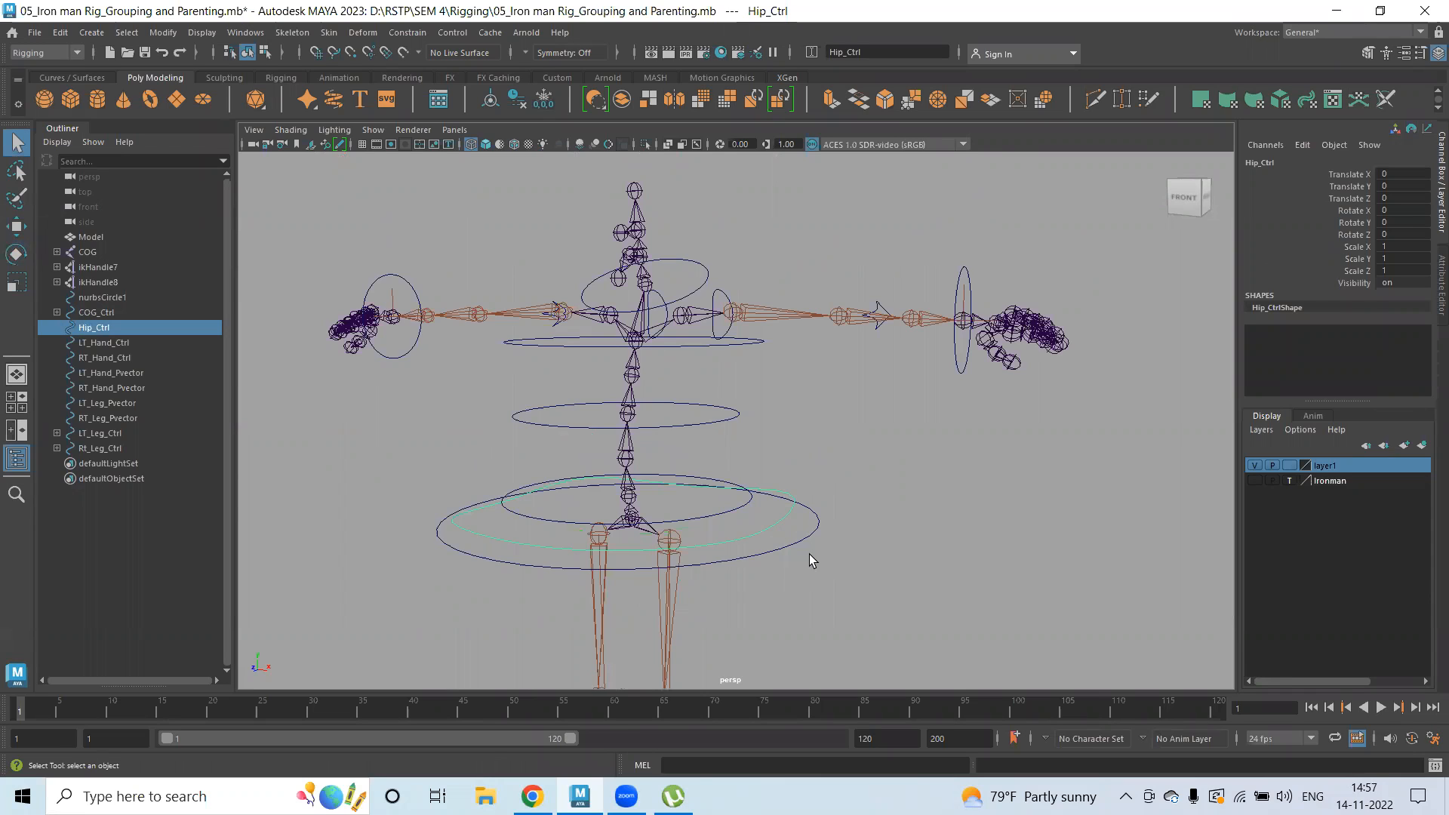
left_click(811, 533, "shift")
key("p")
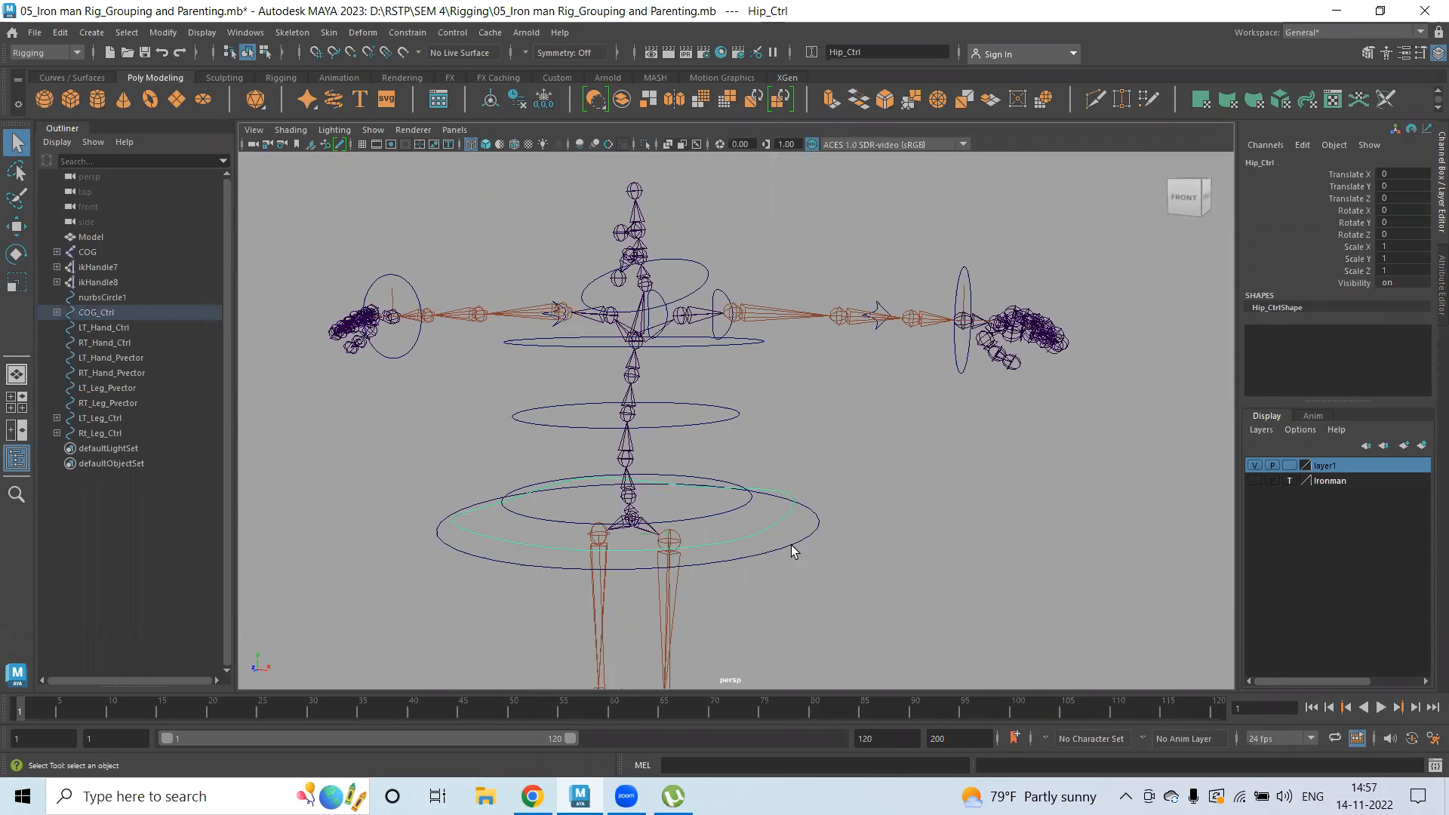
- Test-rotate COG_Ctrl about Z to check that the hip and spine controllers follow, undo the rotation and deselect
left_click(801, 561)
left_click(604, 485)
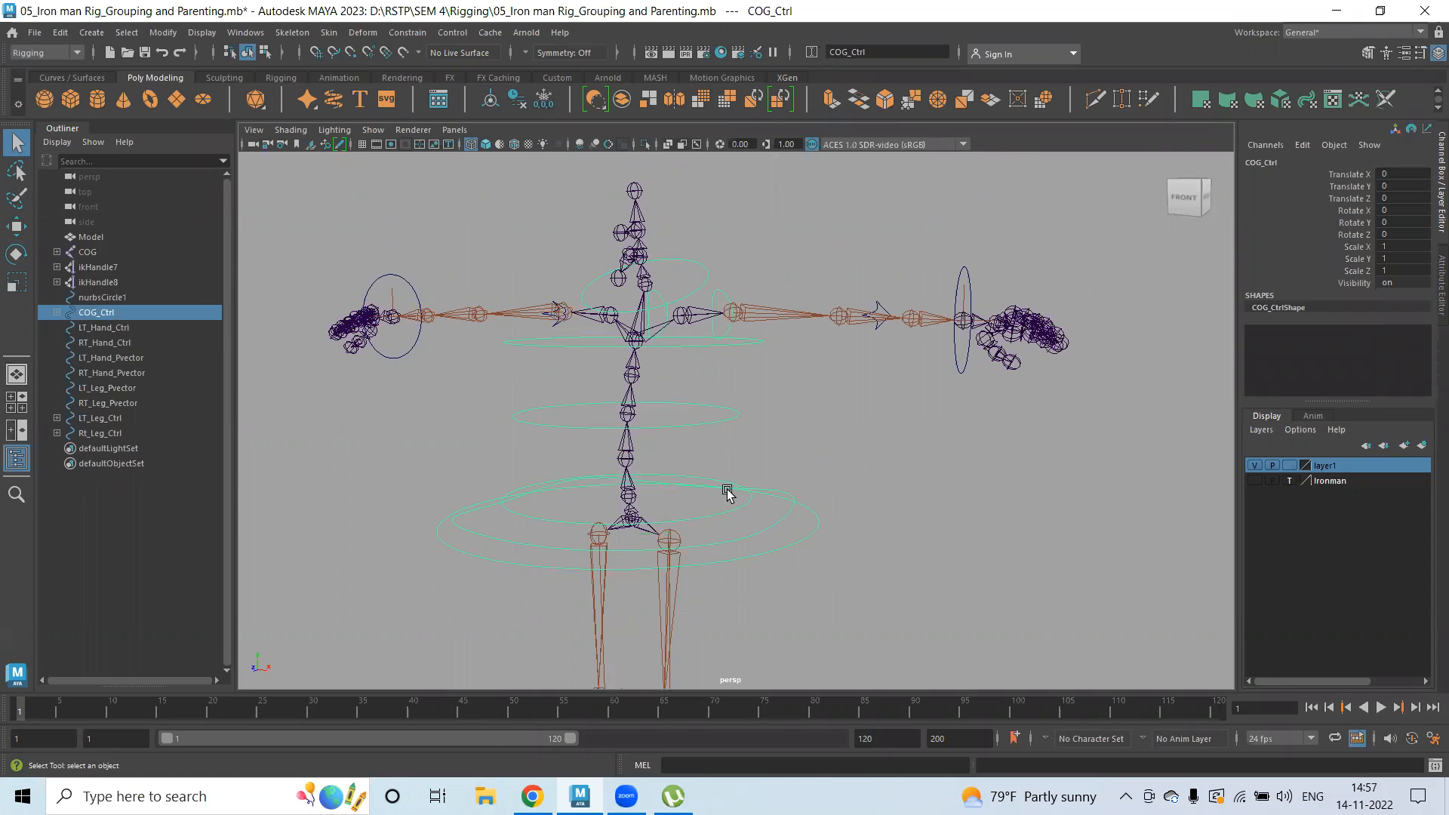
key("e")
left_click_drag(676, 485, 678, 501)
left_click_drag(646, 445, 679, 508)
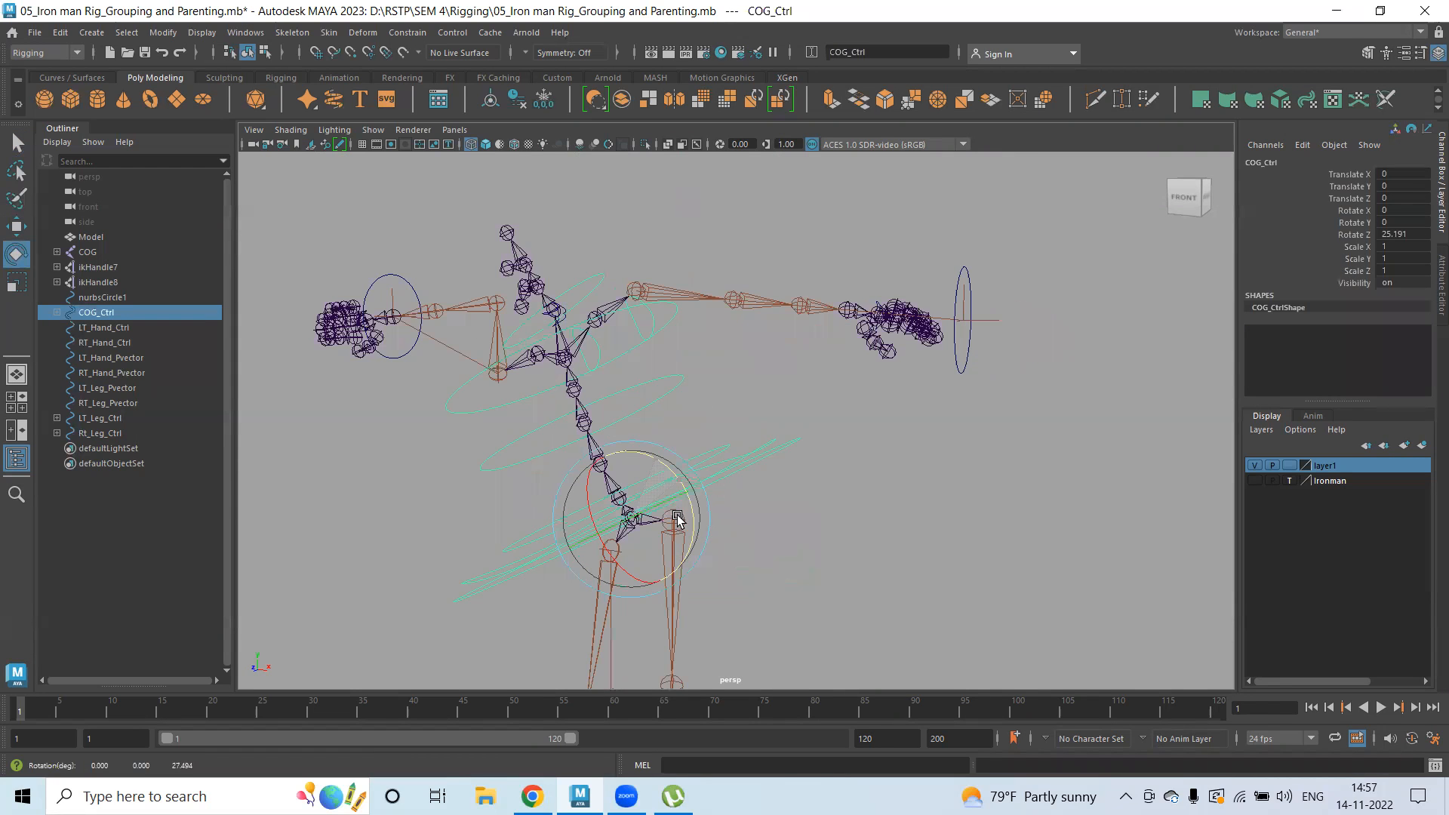
left_click_drag(647, 453, 649, 459)
key("ctrl+z")
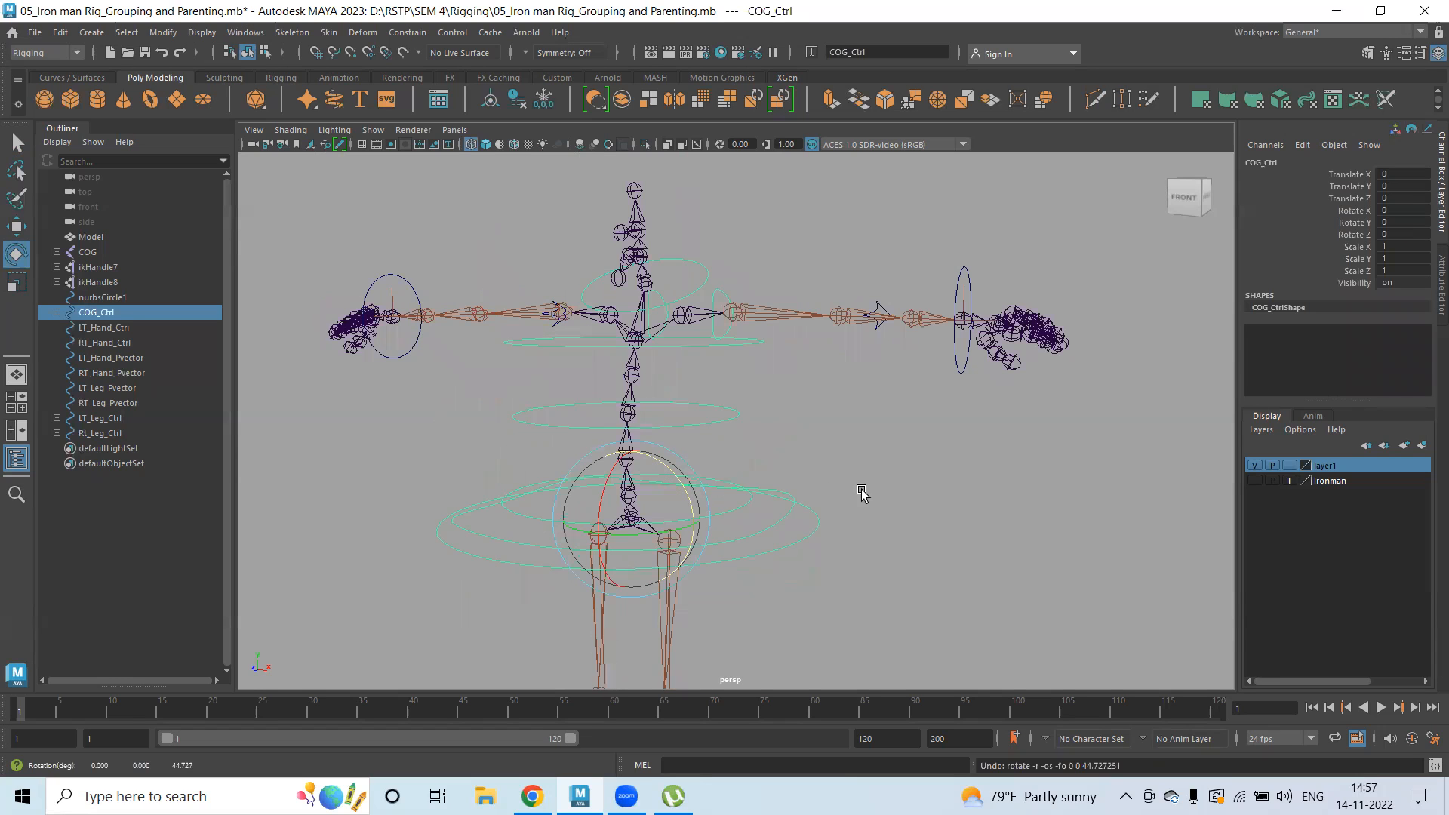
left_click(788, 469)
- Parent the elbow pole vector controllers LT_Hand_Pvector and RT_Hand_Pvector under COG_Ctrl and clear the selection
scroll(789, 485, "down", 2)
left_click_drag(691, 452, 686, 446, "alt")
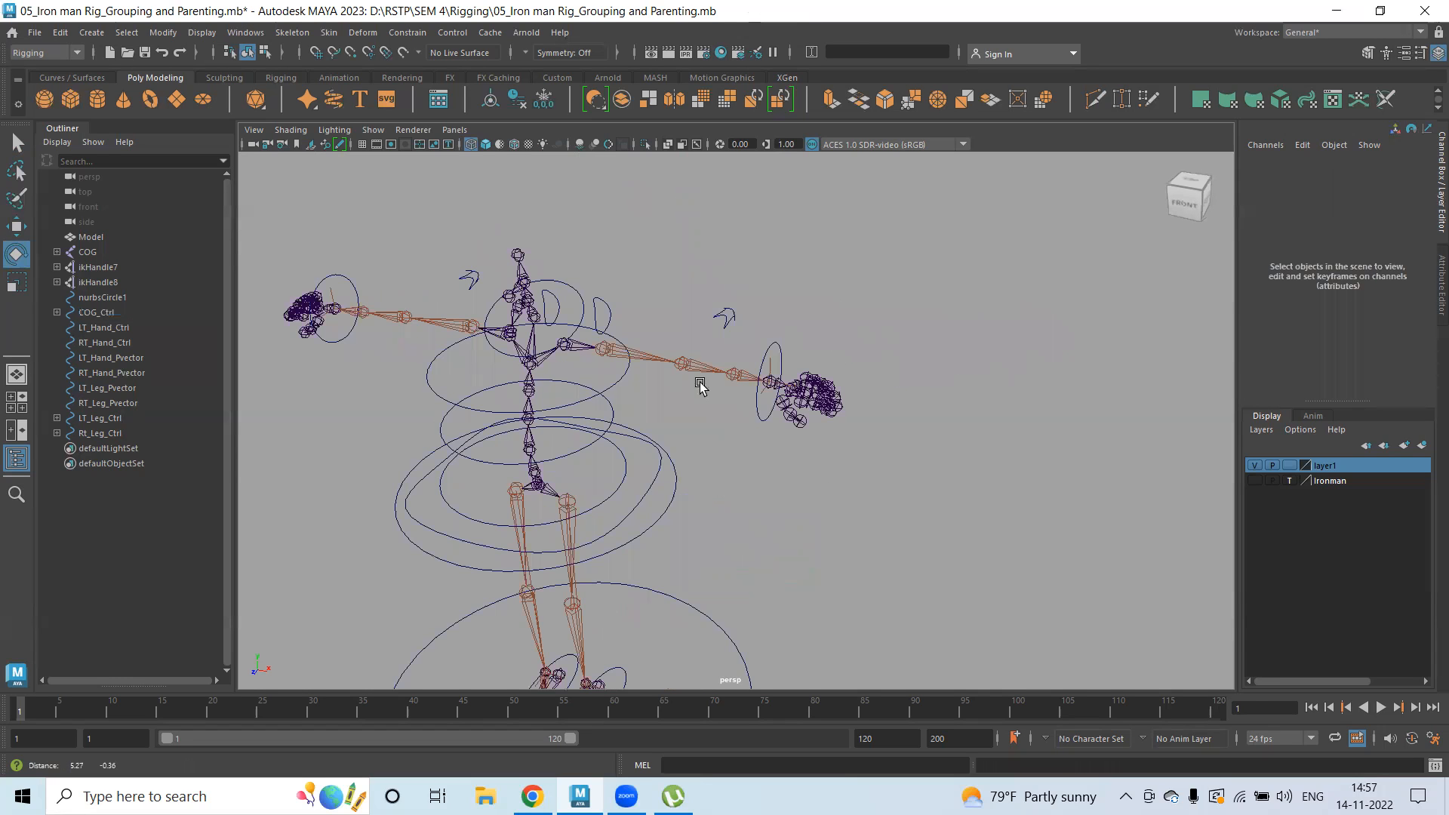
left_click(726, 320)
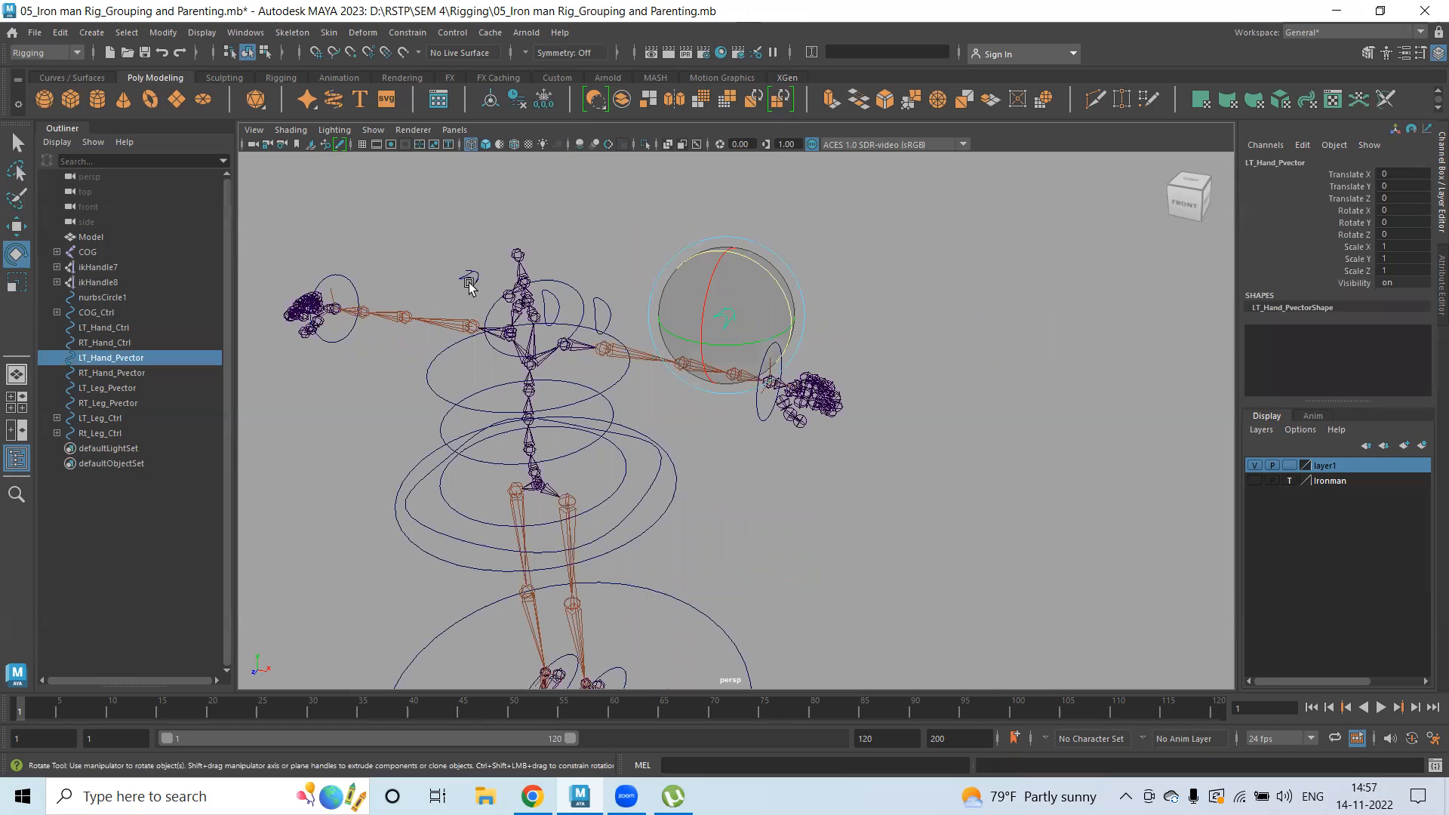
key("w")
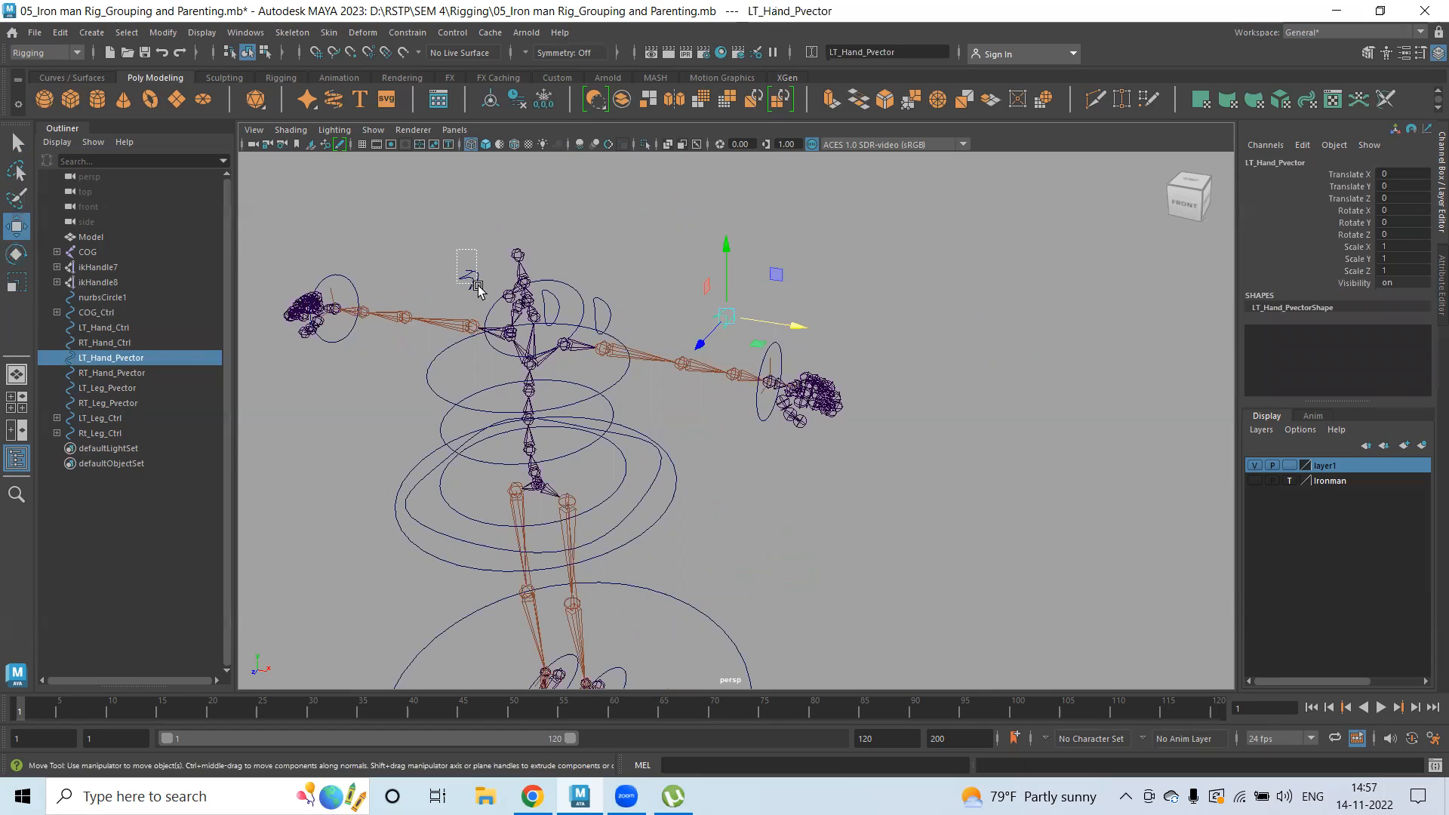
left_click(468, 277, "shift")
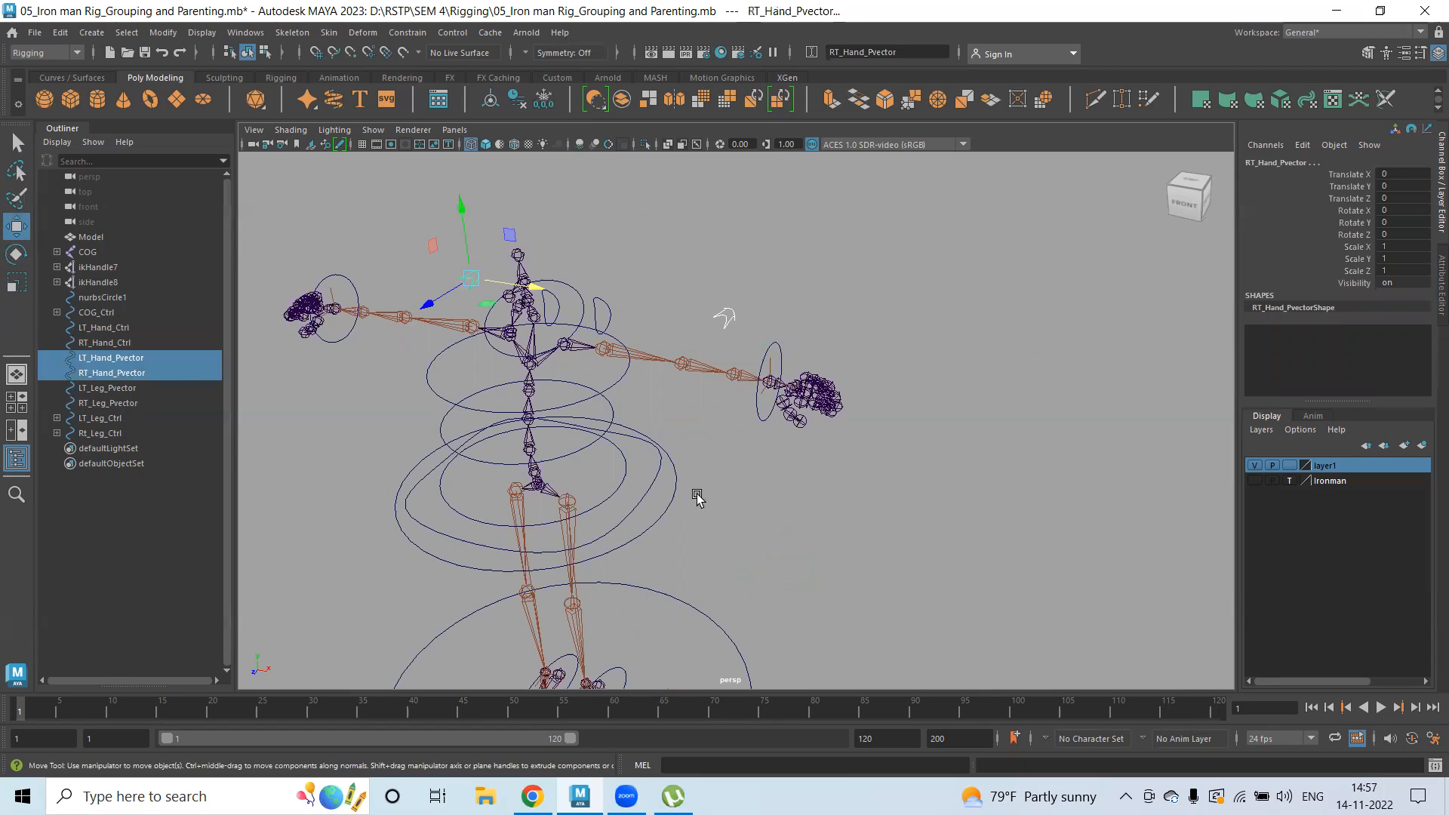
middle_click_drag(732, 641, 720, 593, "alt")
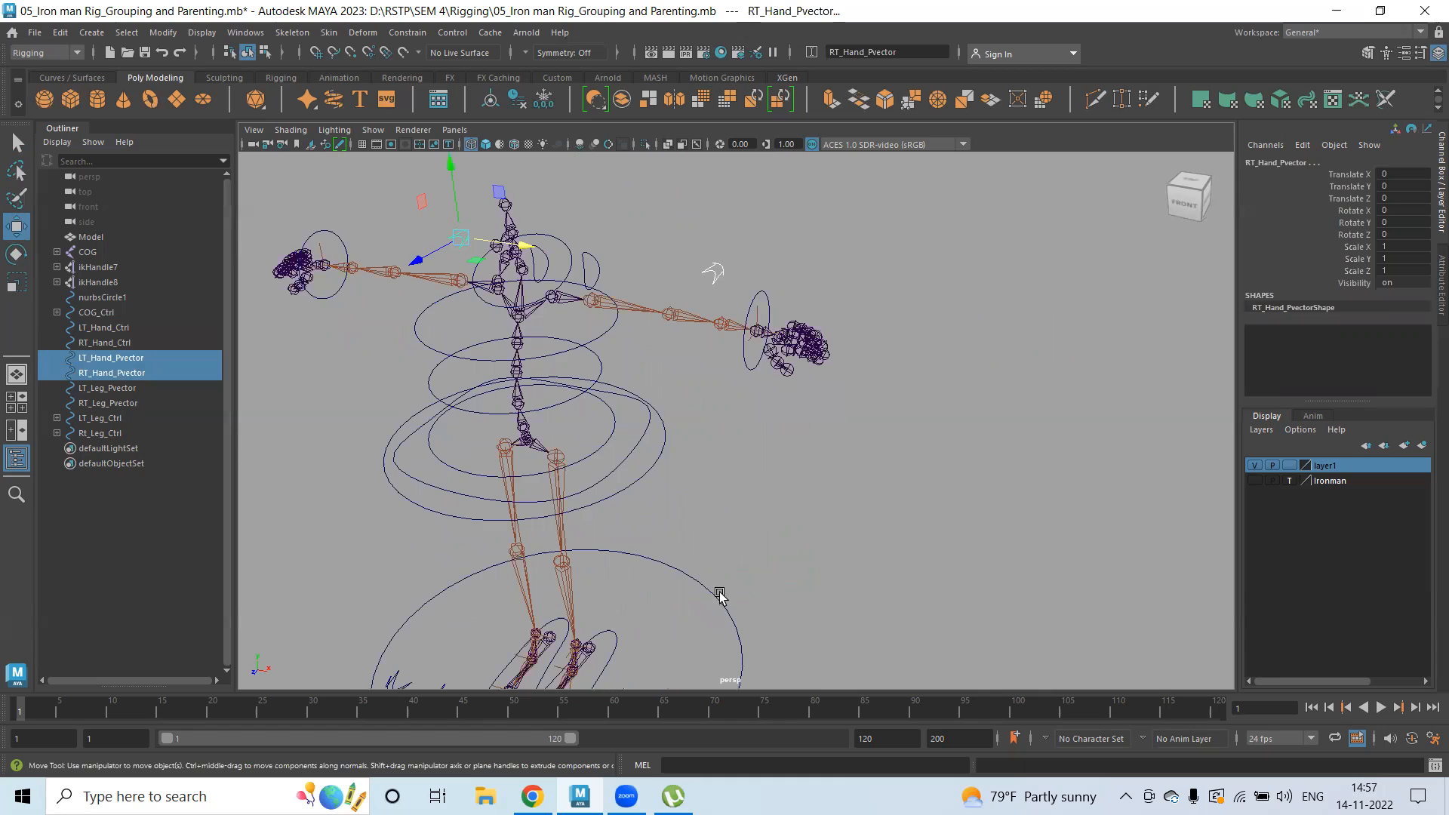
left_click(652, 474, "shift")
key("p")
left_click(715, 506)
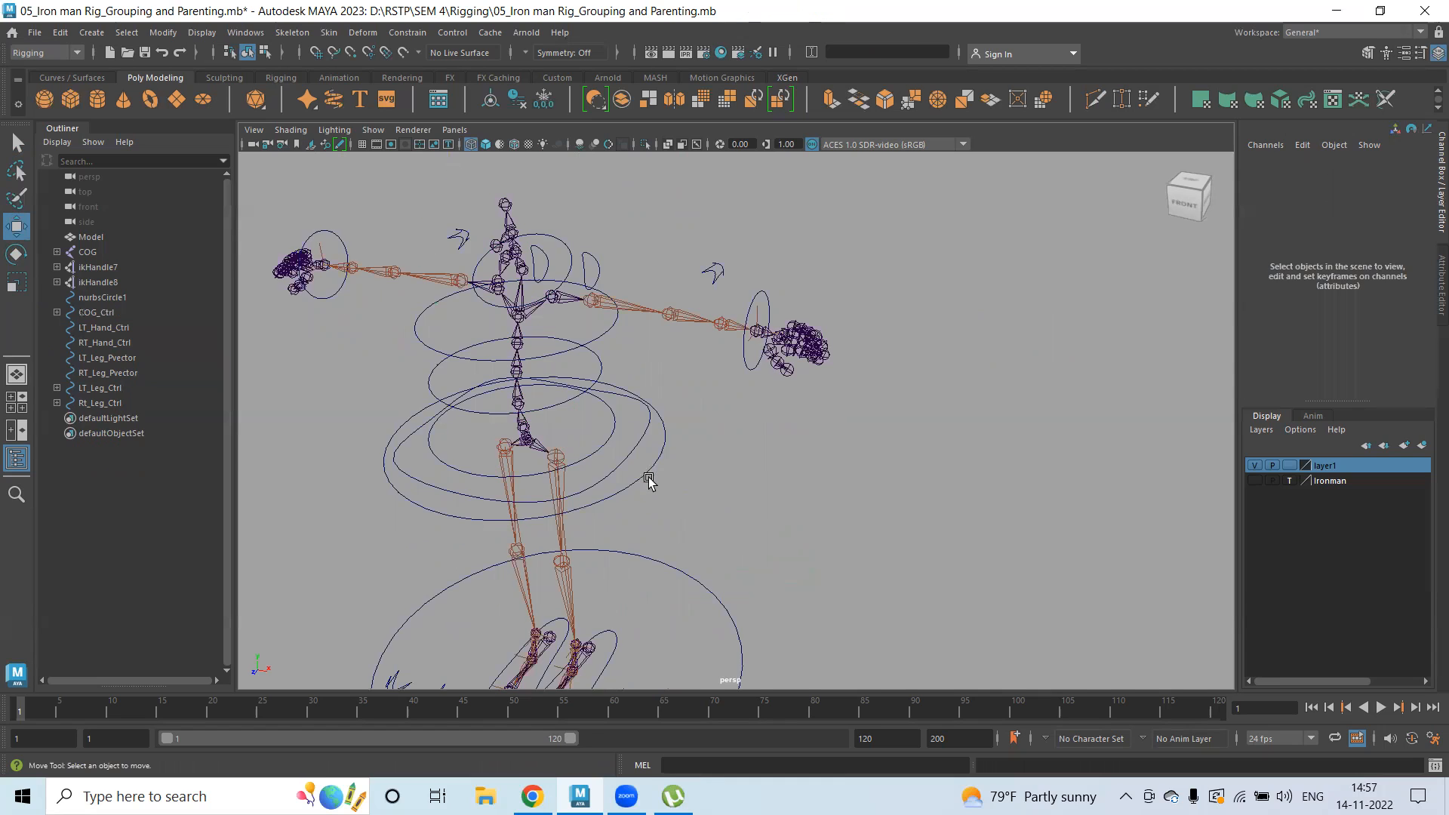
- Test-move COG_Ctrl along X to check that the arm pole vectors follow, and undo the movement
left_click(591, 460)
left_click_drag(589, 459, 619, 483)
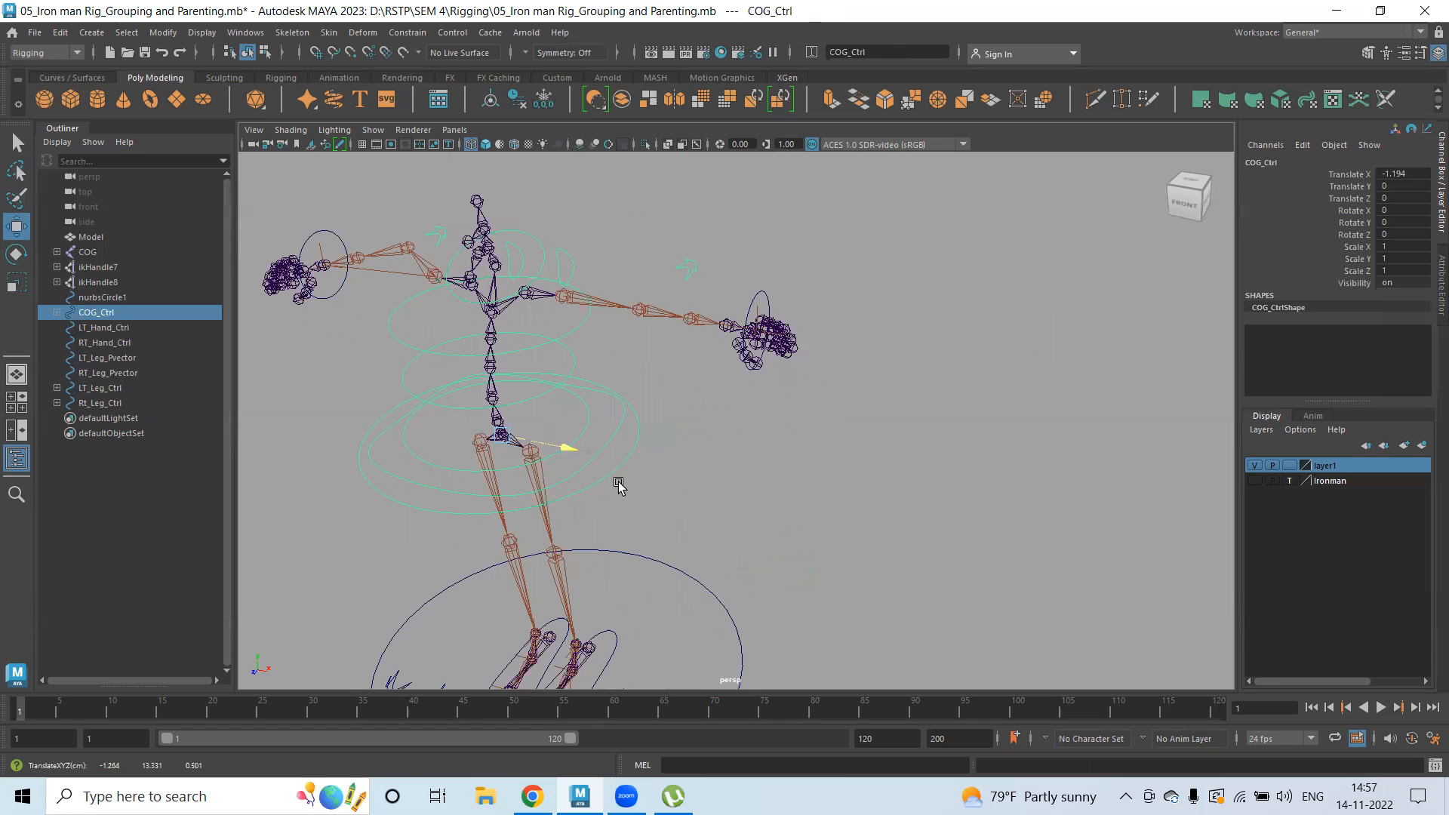
key("ctrl+z")
key("ctrl+z")
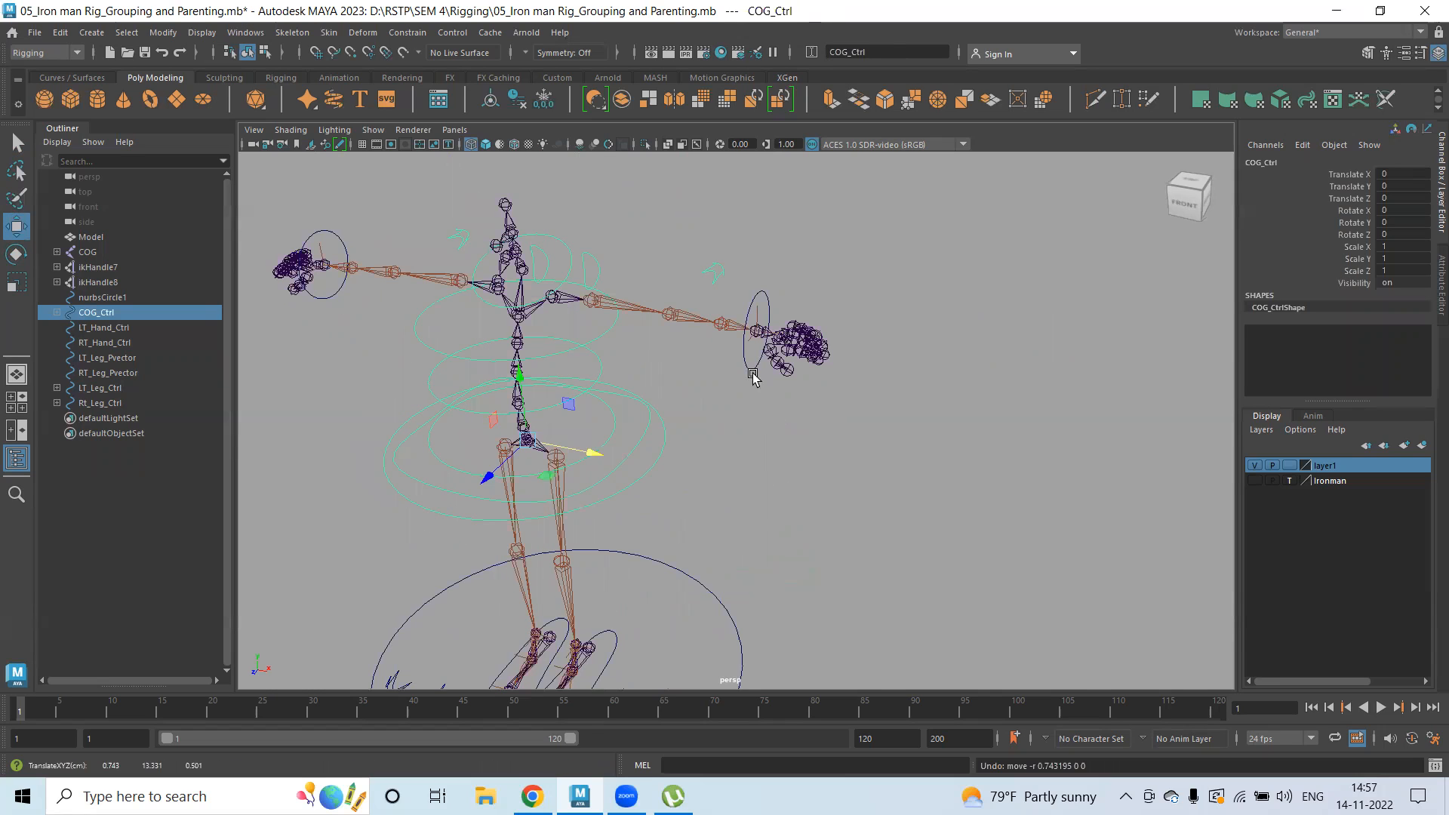
- Parent the hand controllers LT_Hand_Ctrl and RT_Hand_Ctrl under COG_Ctrl
left_click(751, 373)
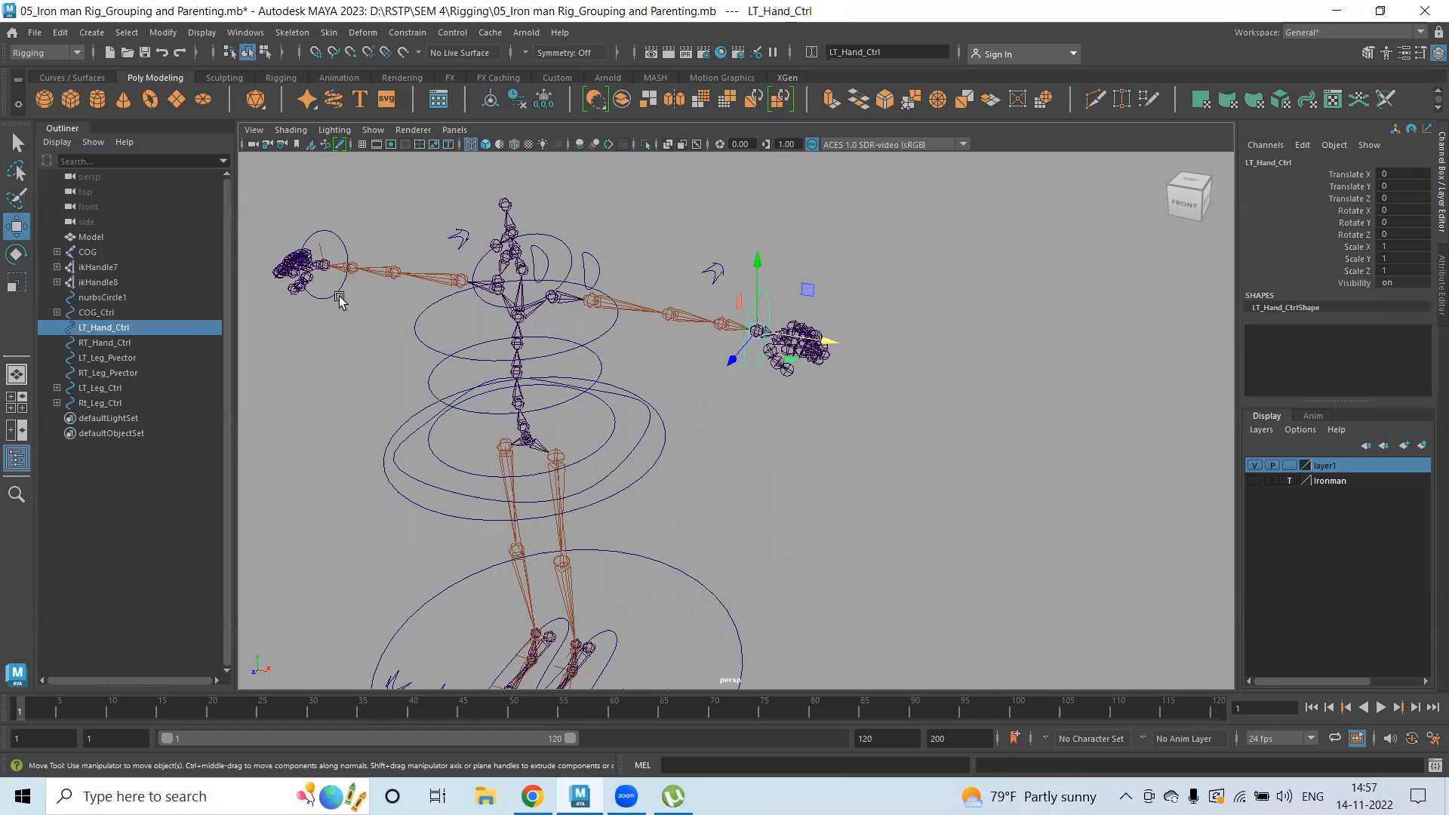
left_click(339, 299, "shift")
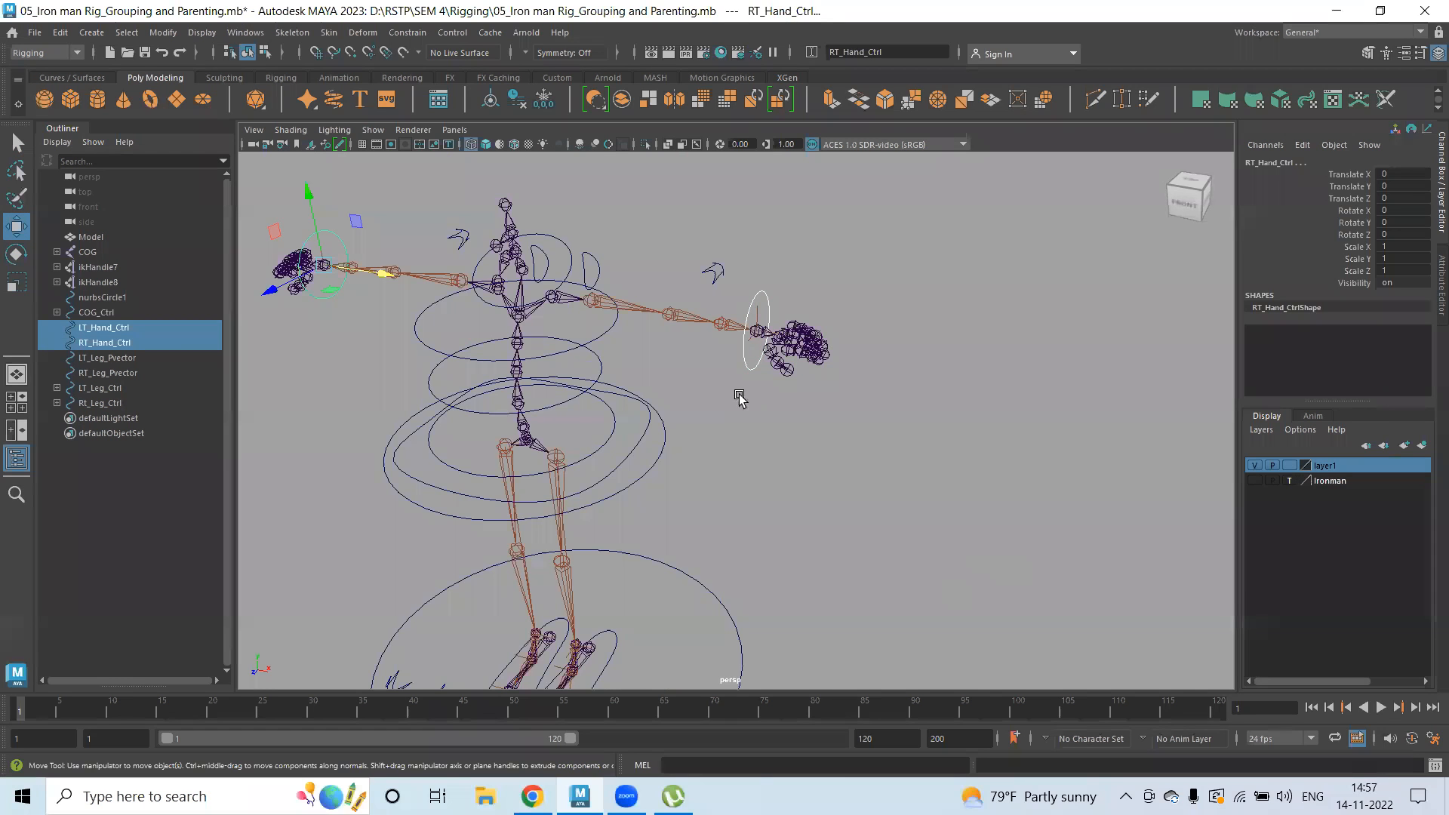
left_click(636, 489, "shift")
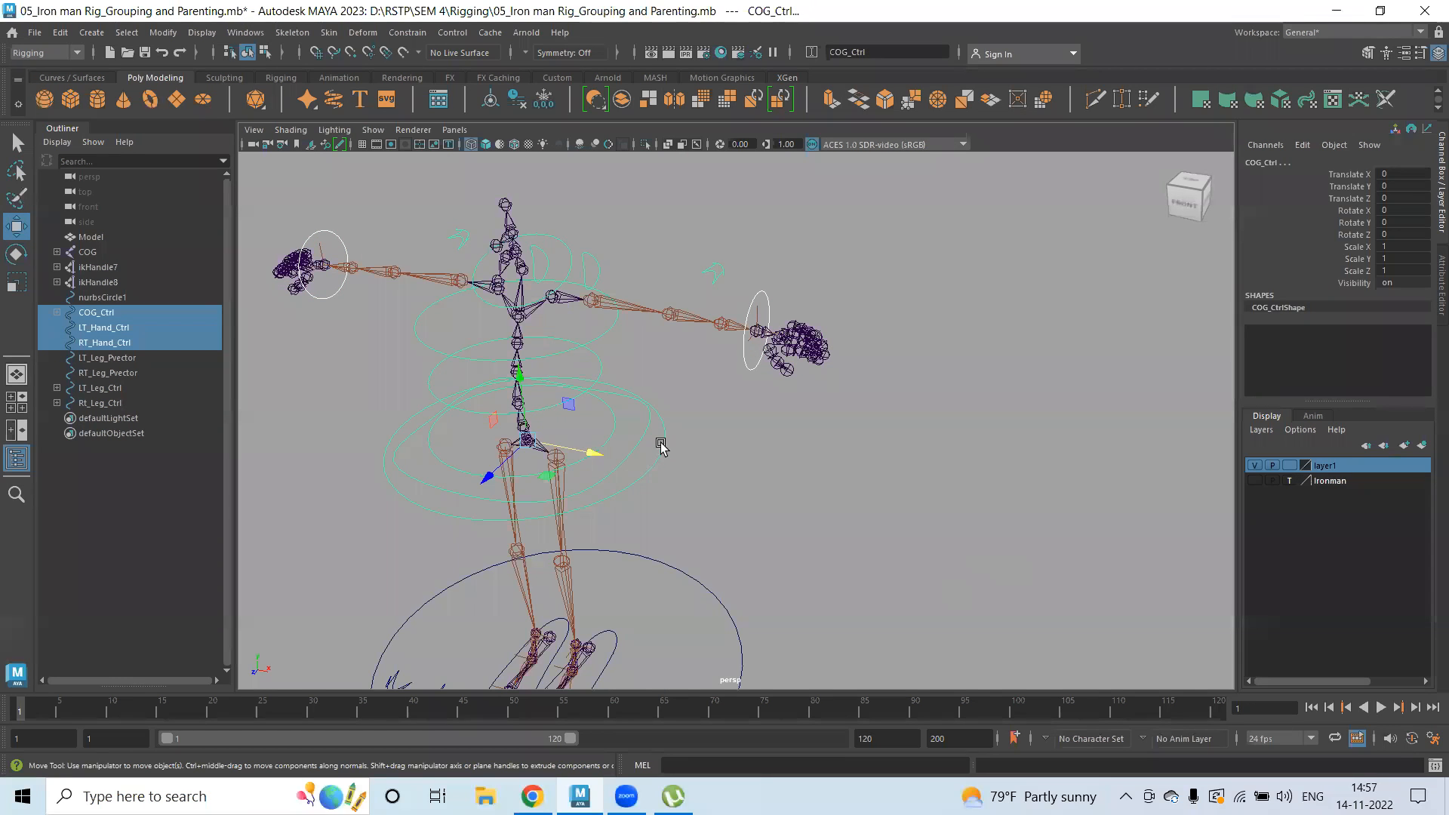
key("p")
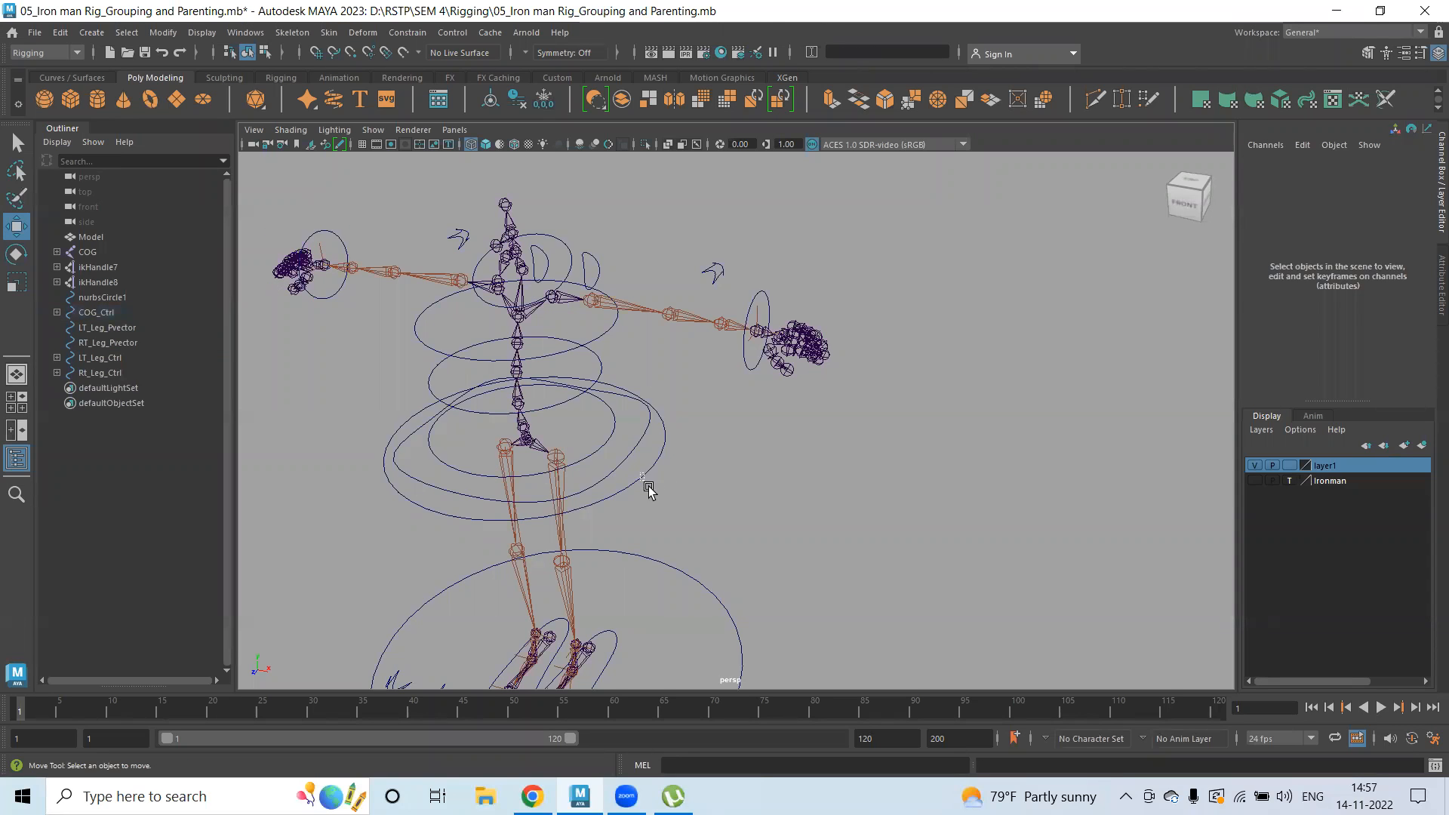
- Test-rotate COG_Ctrl to check that the hand controllers follow, undo the rotation and clear the selection
right_click_drag(815, 528, 660, 492, "alt")
key("e")
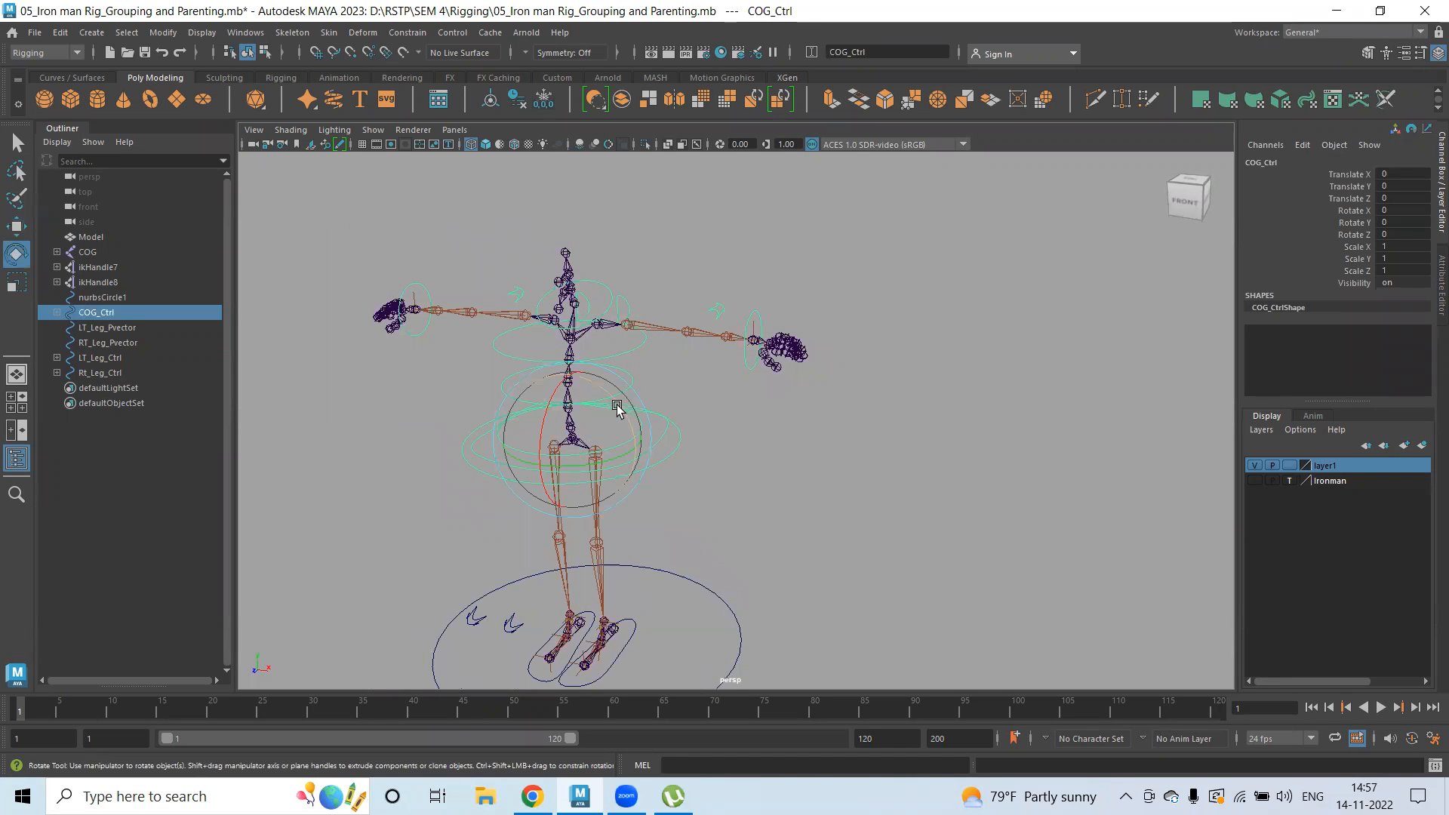
left_click_drag(607, 398, 632, 422)
key("ctrl+z")
left_click(743, 478)
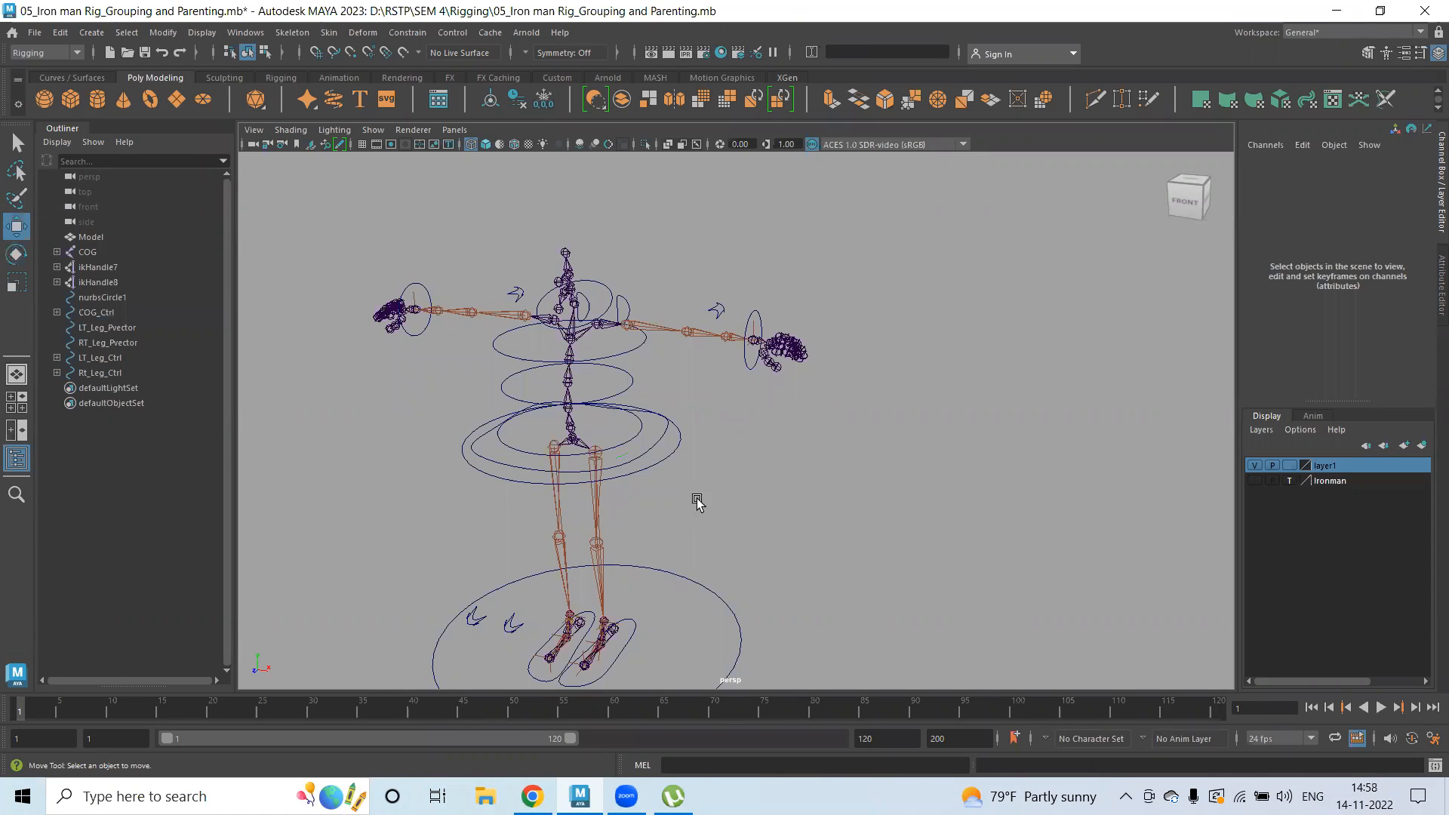
- Parent COG_Ctrl under the large floor circle nurbsCircle1 and select the circle to check its hierarchy
key("w")
middle_click_drag(674, 446, 680, 332, "alt")
left_click(681, 337)
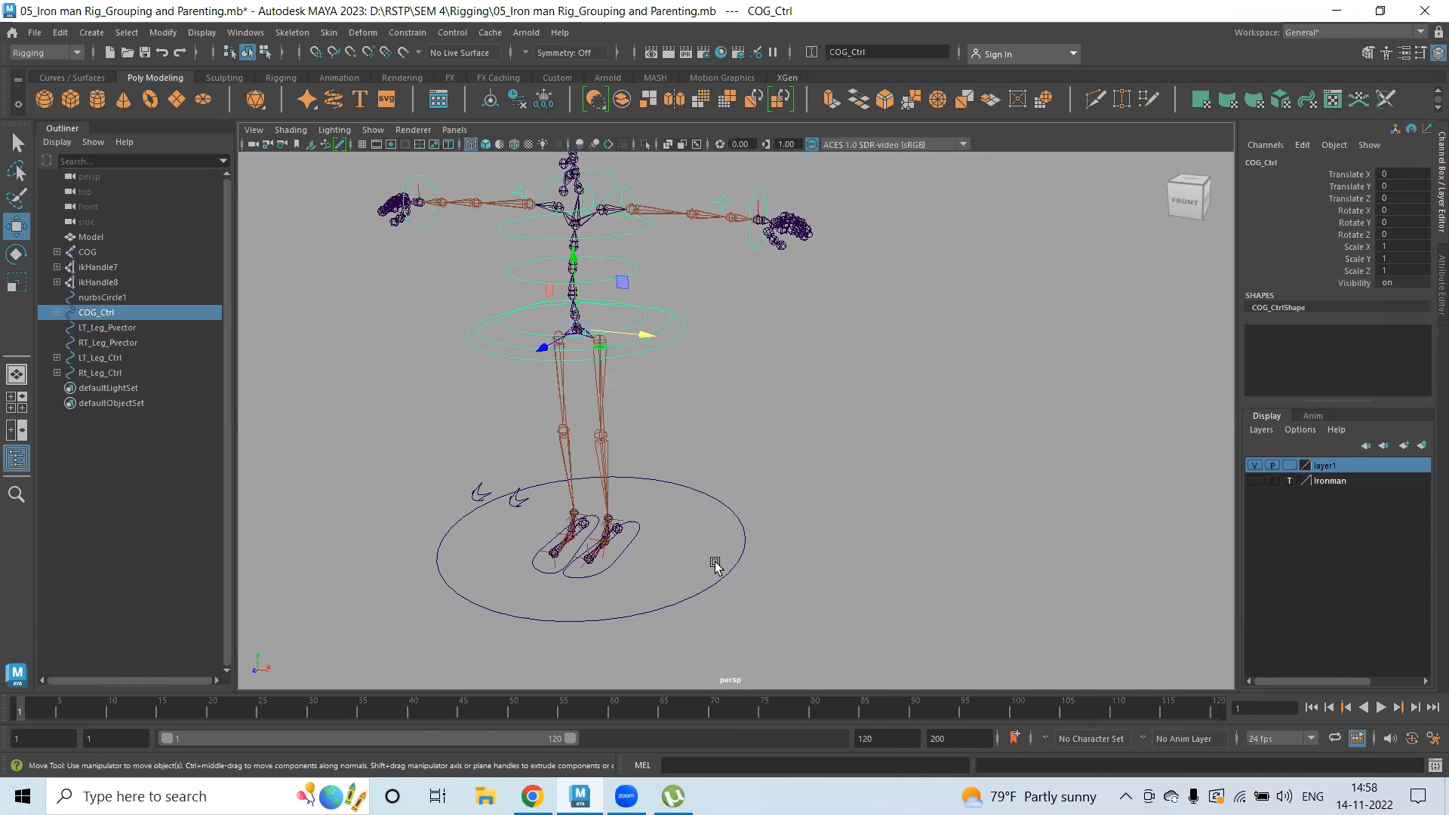
left_click(755, 596, "shift")
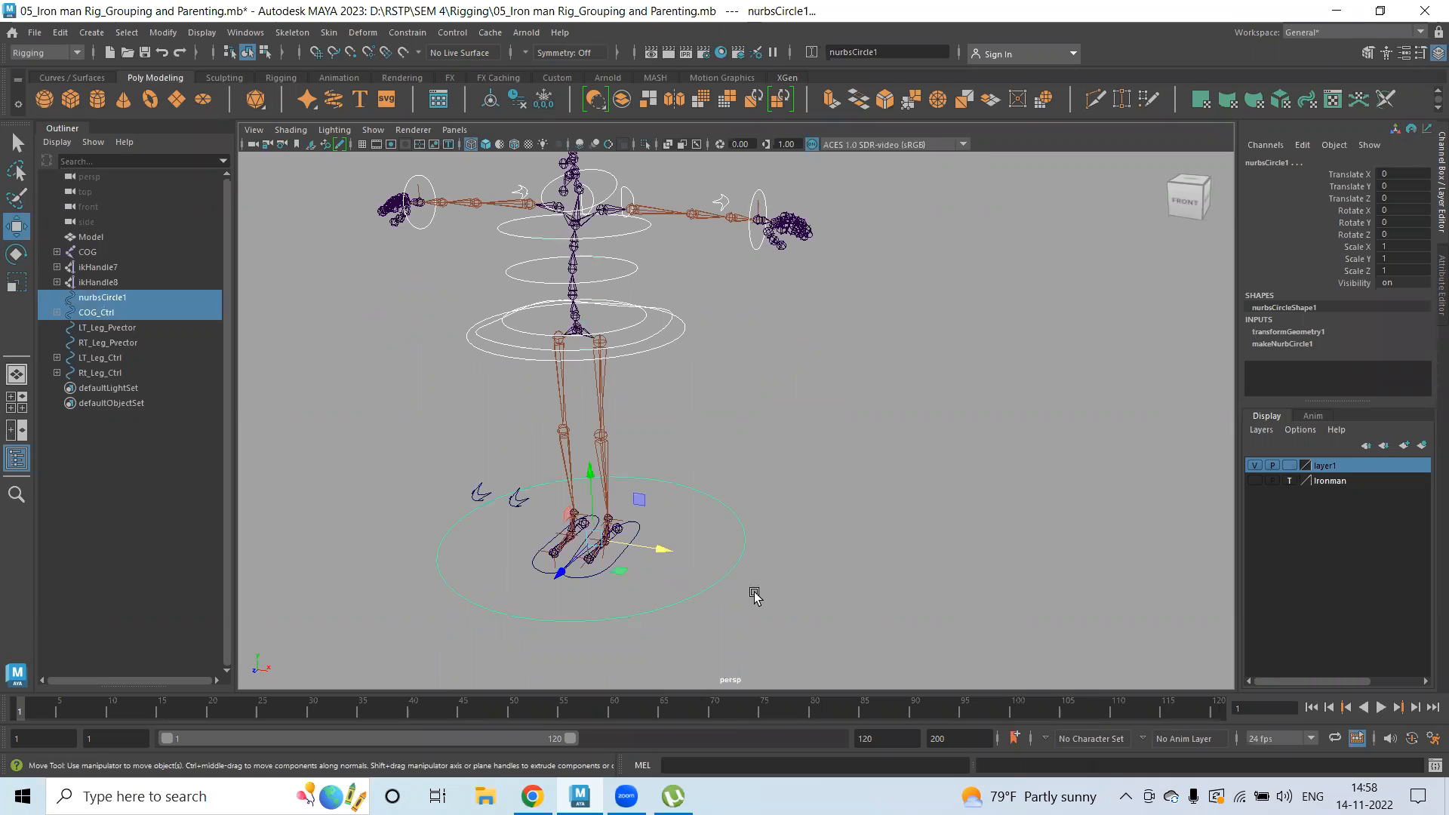
key("p")
left_click(731, 596)
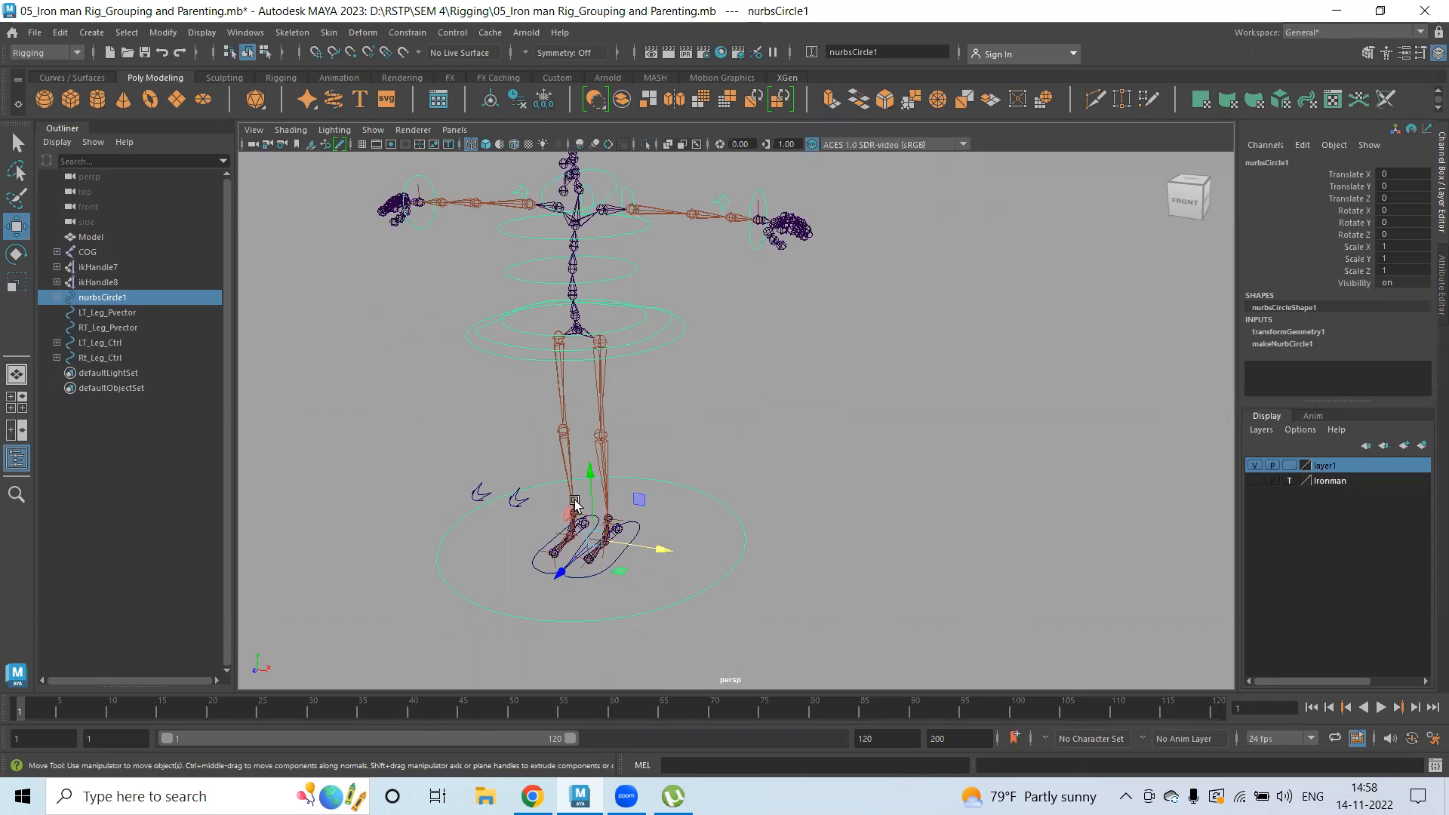
- Parent the knee pole vector controllers LT_Leg_Pvector and RT_Leg_Pvector under the floor circle nurbsCircle1
left_click_drag(572, 492, 567, 500, "alt")
left_click_drag(424, 411, 495, 479)
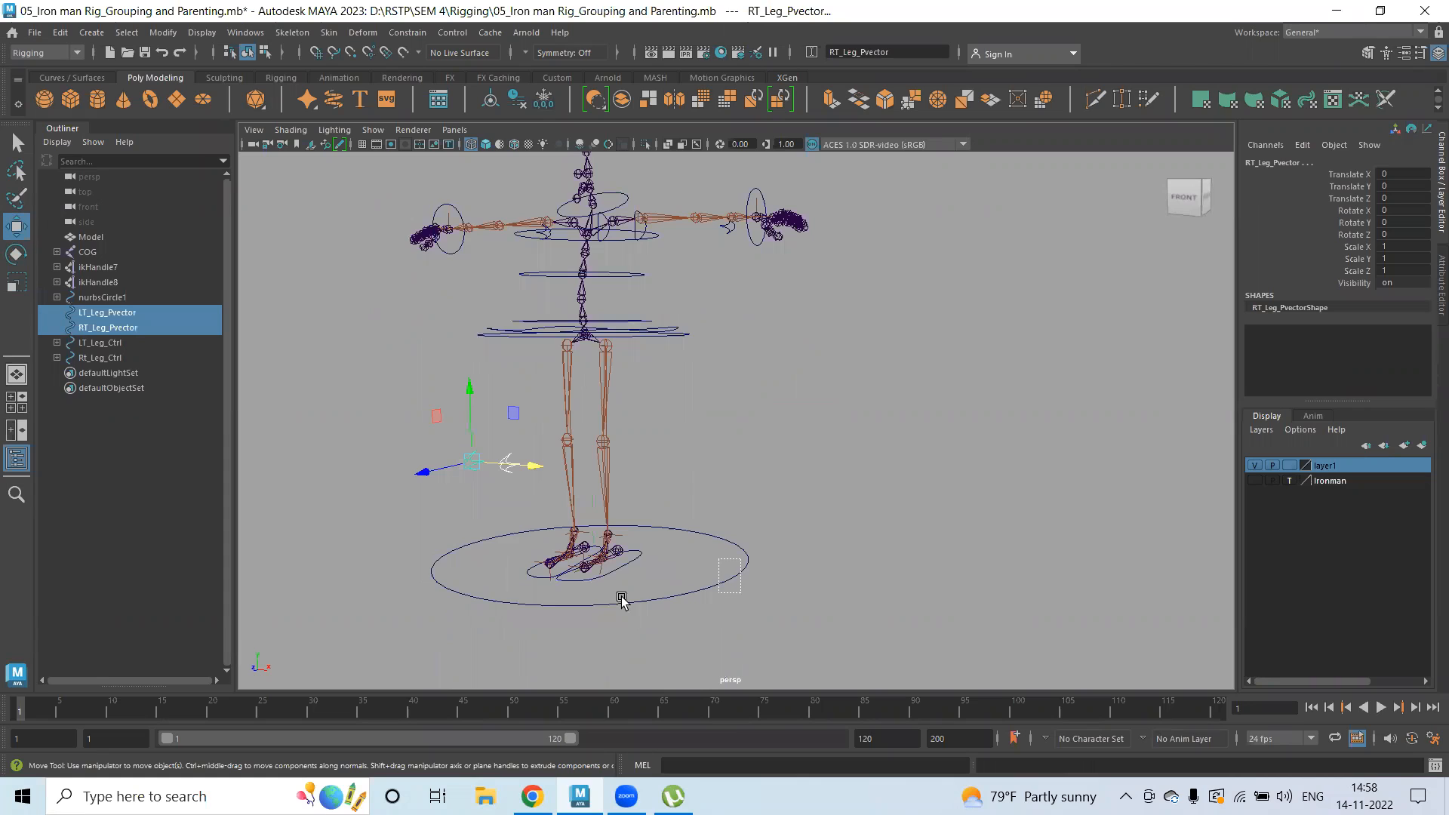
left_click(601, 527, "shift")
key("p")
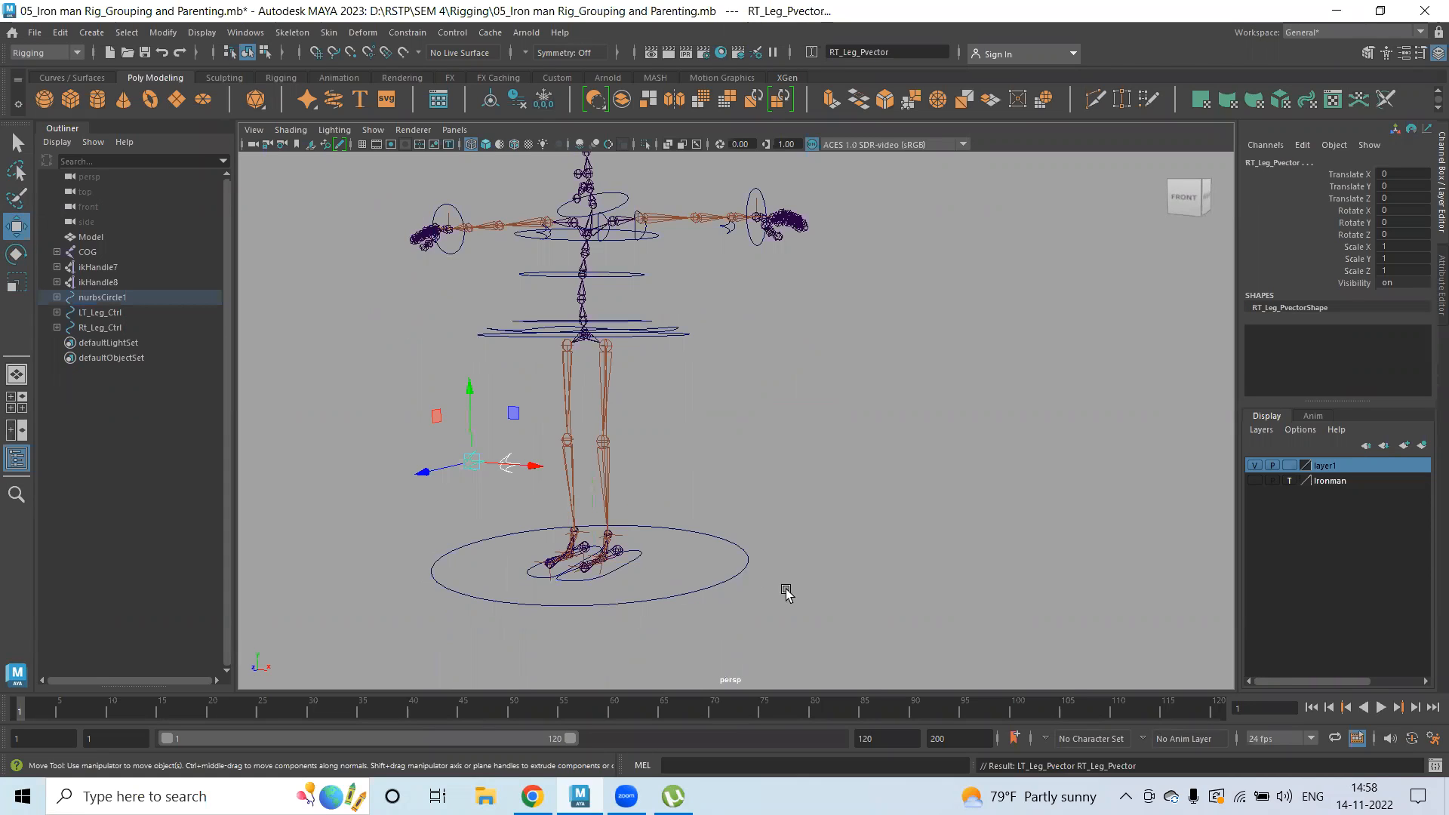
- Parent the foot controllers LT_Leg_Ctrl and Rt_Leg_Ctrl under the large floor circle nurbsCircle1
left_click(695, 558)
left_click_drag(528, 579, 601, 582)
left_click_drag(715, 558, 723, 600)
key("p")
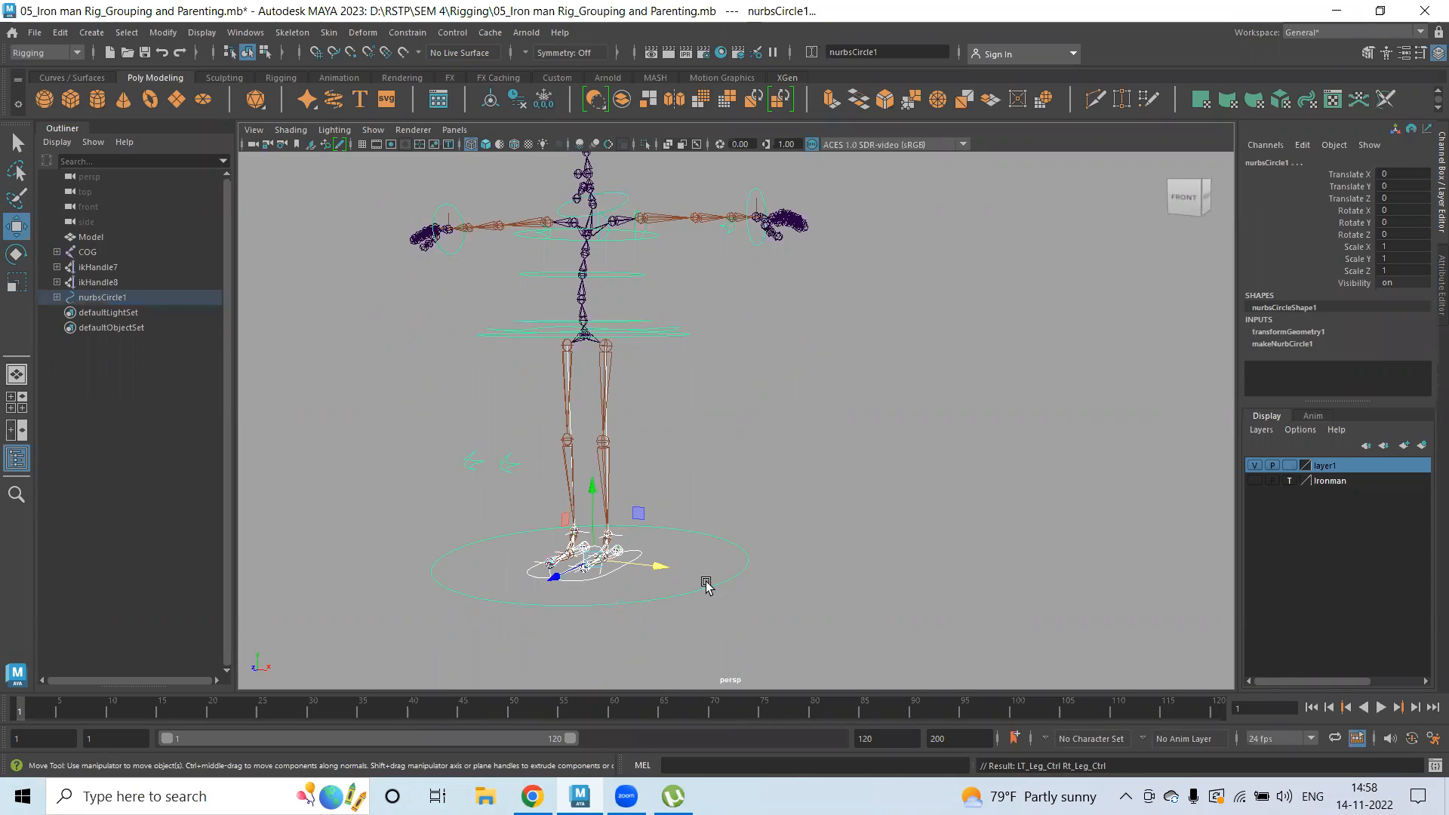
- Test-move the floor circle nurbsCircle1 to check that its child controllers follow, and undo the move
left_click(718, 588)
scroll(721, 543, "down", 3)
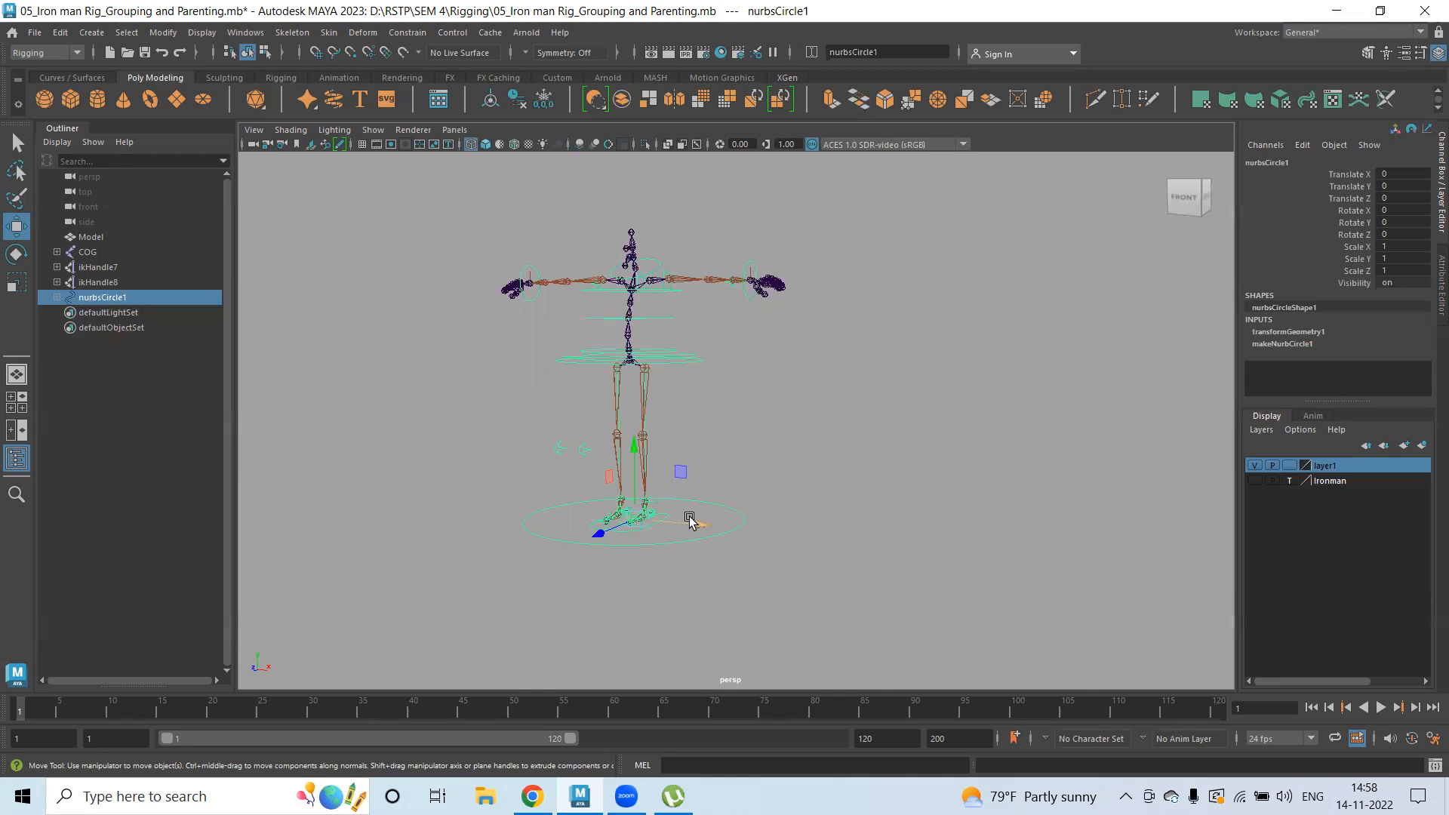
mouse_move(634, 520)
left_mouse_down()
mouse_move(693, 494)
mouse_move(598, 508)
mouse_move(630, 493)
left_mouse_up()
key("ctrl+z")
key("ctrl+z")
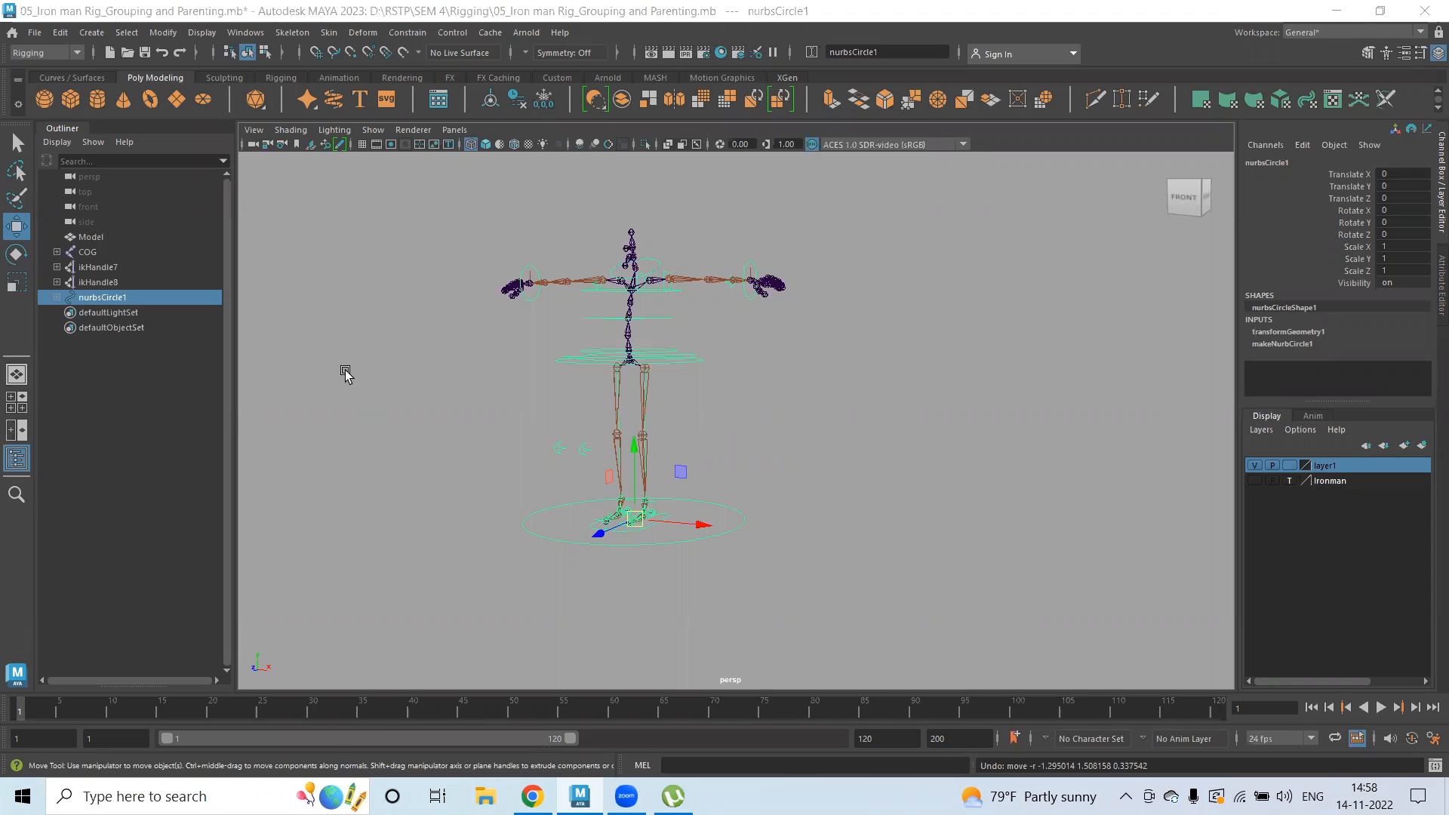
- Rename the large floor circle nurbsCircle1 to Global_Ctrl and clear the selection
scroll(373, 423, "up", 2)
key("bracketleft")
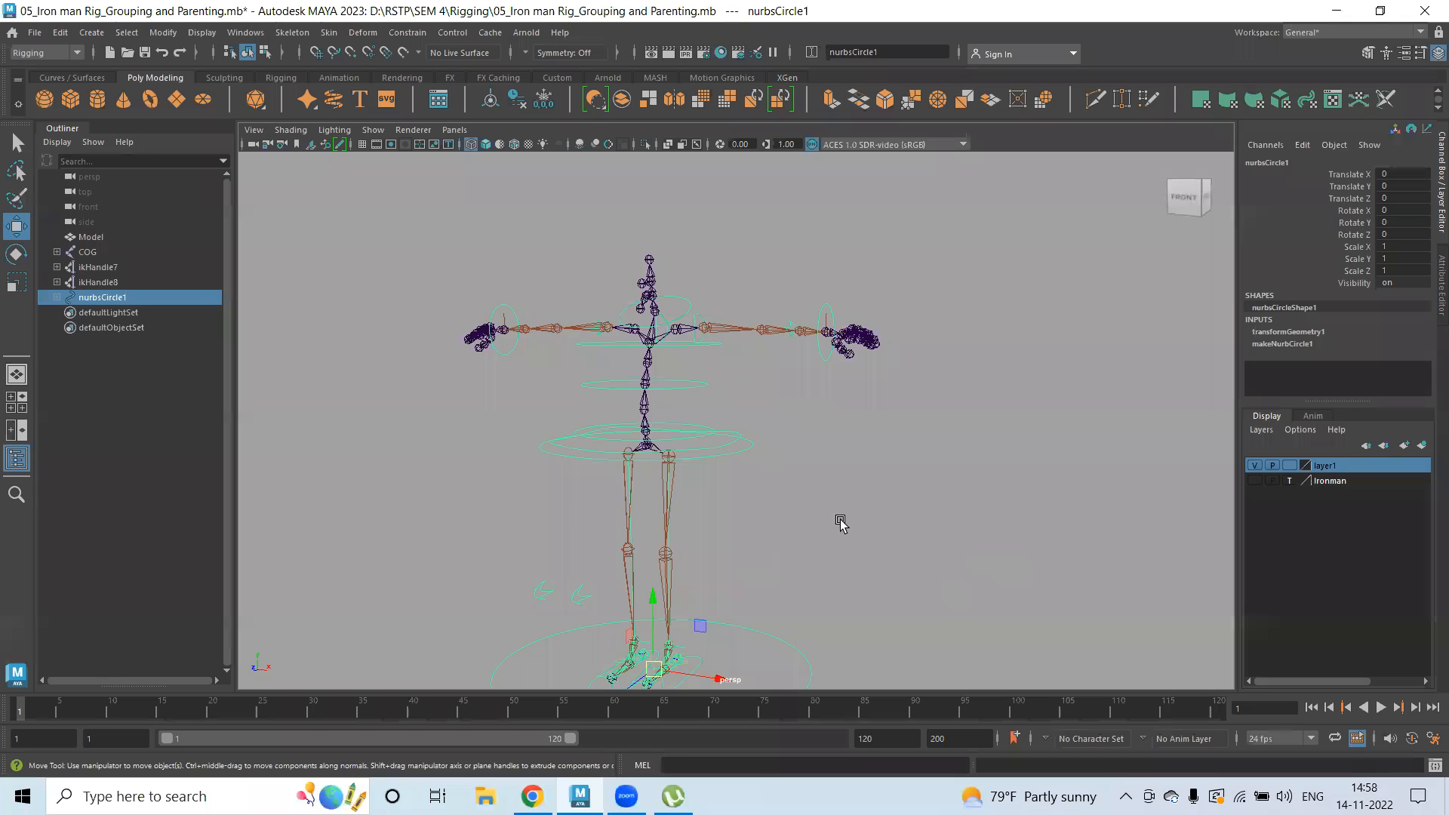
key("bracketright")
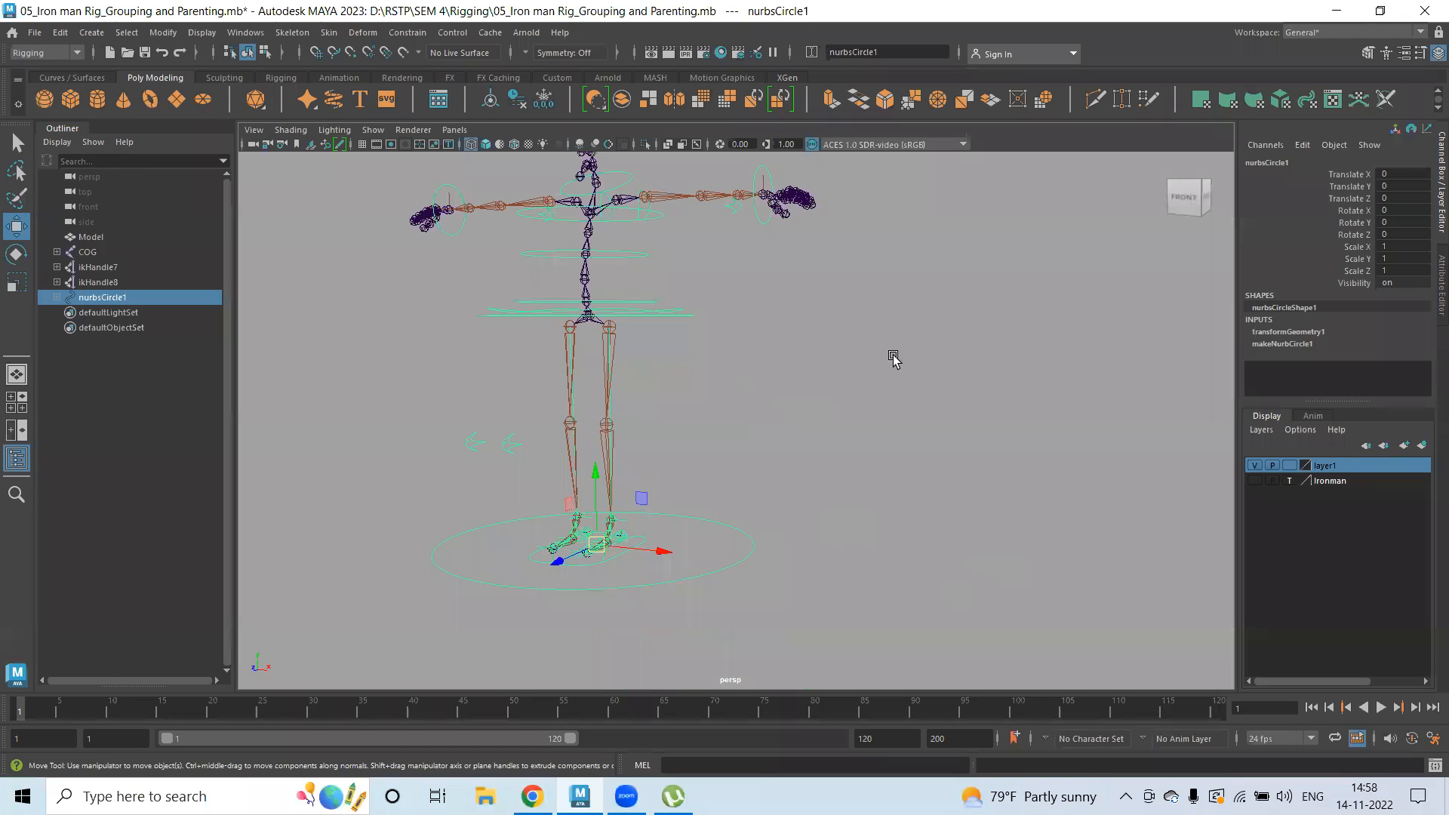
key("bracketleft")
left_click(712, 553)
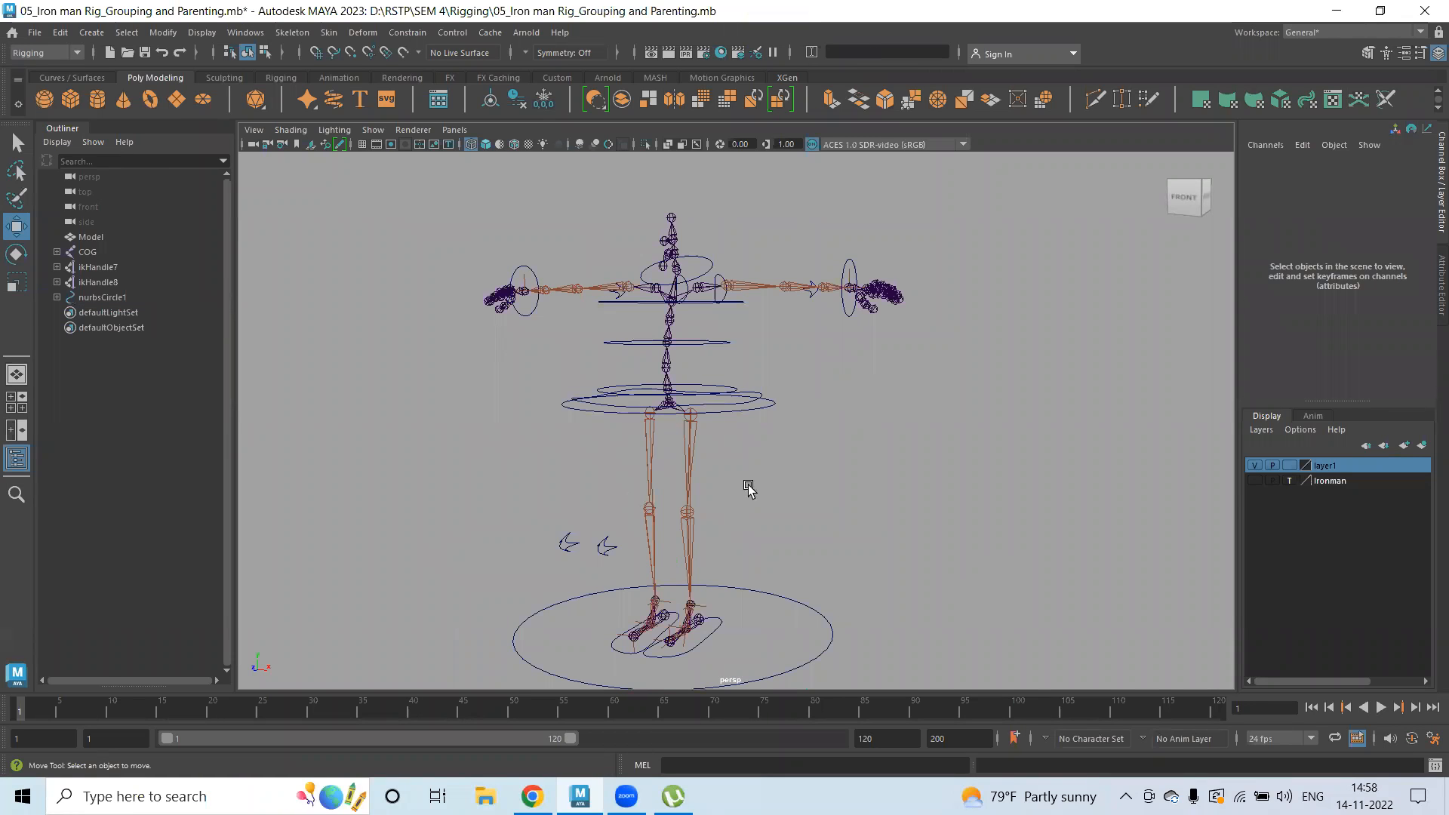
left_click(825, 622)
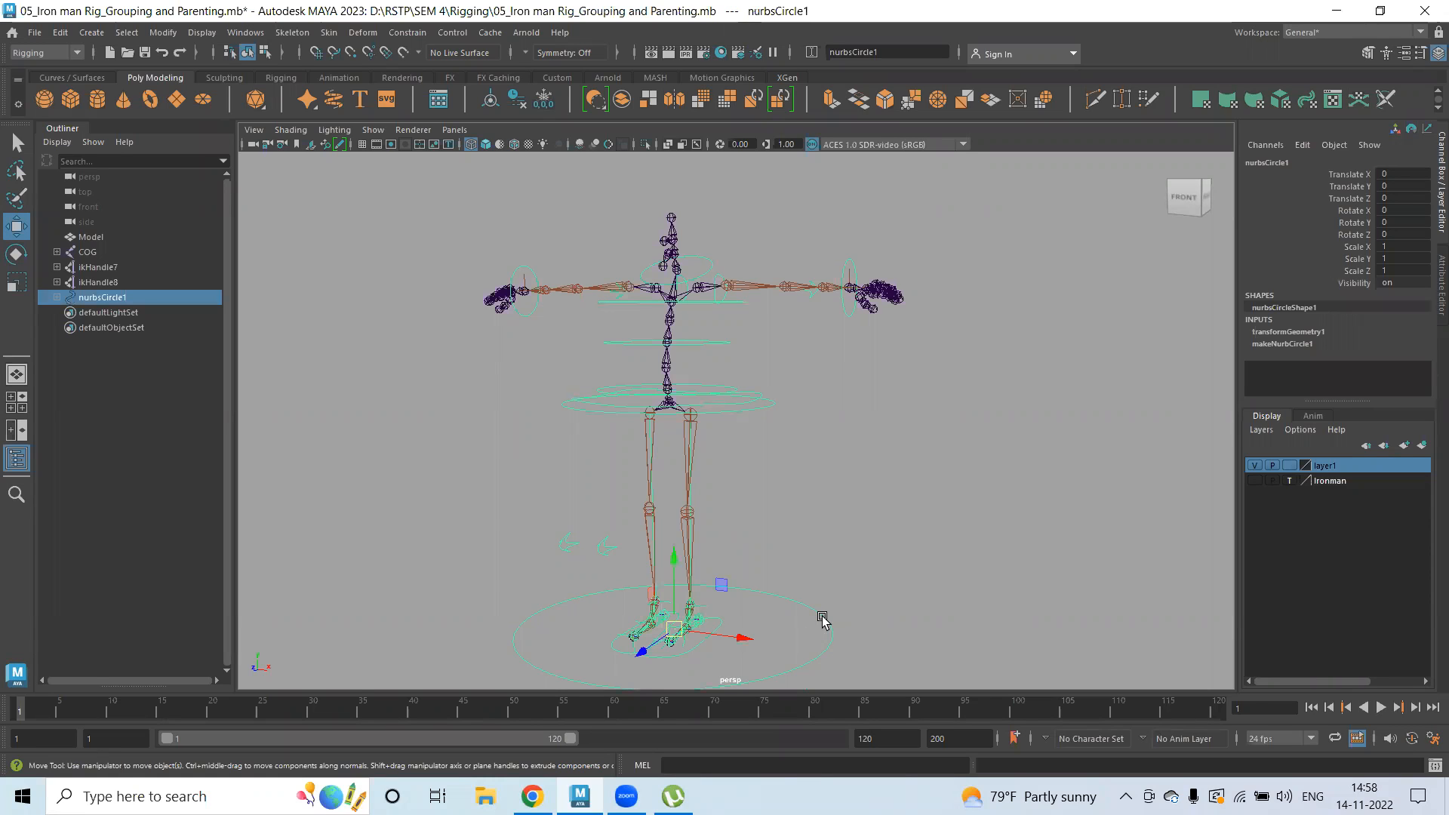
left_click(1285, 161)
type("G")
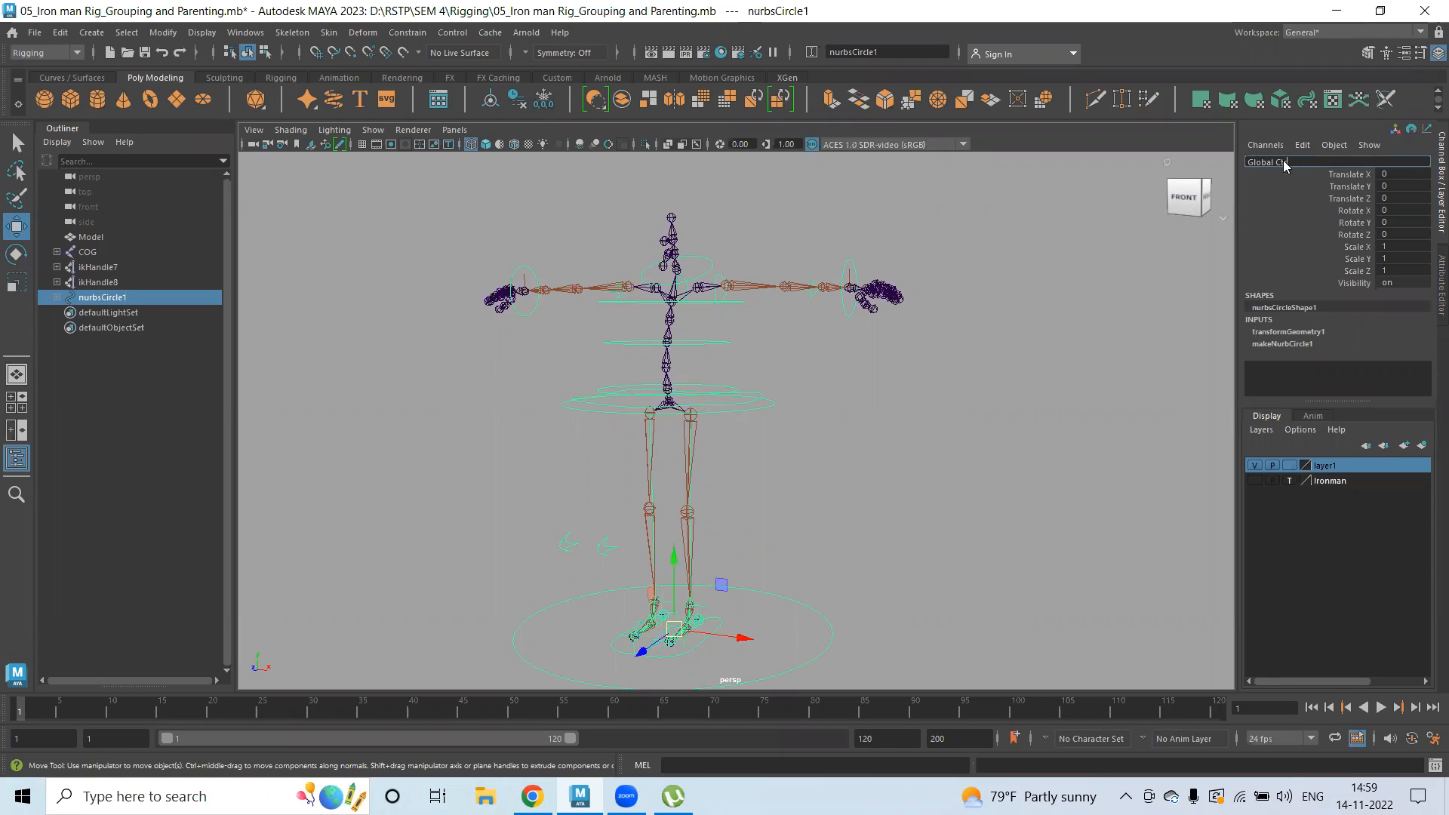
type("lobal Ctrl")
key("Return")
left_click(899, 428)
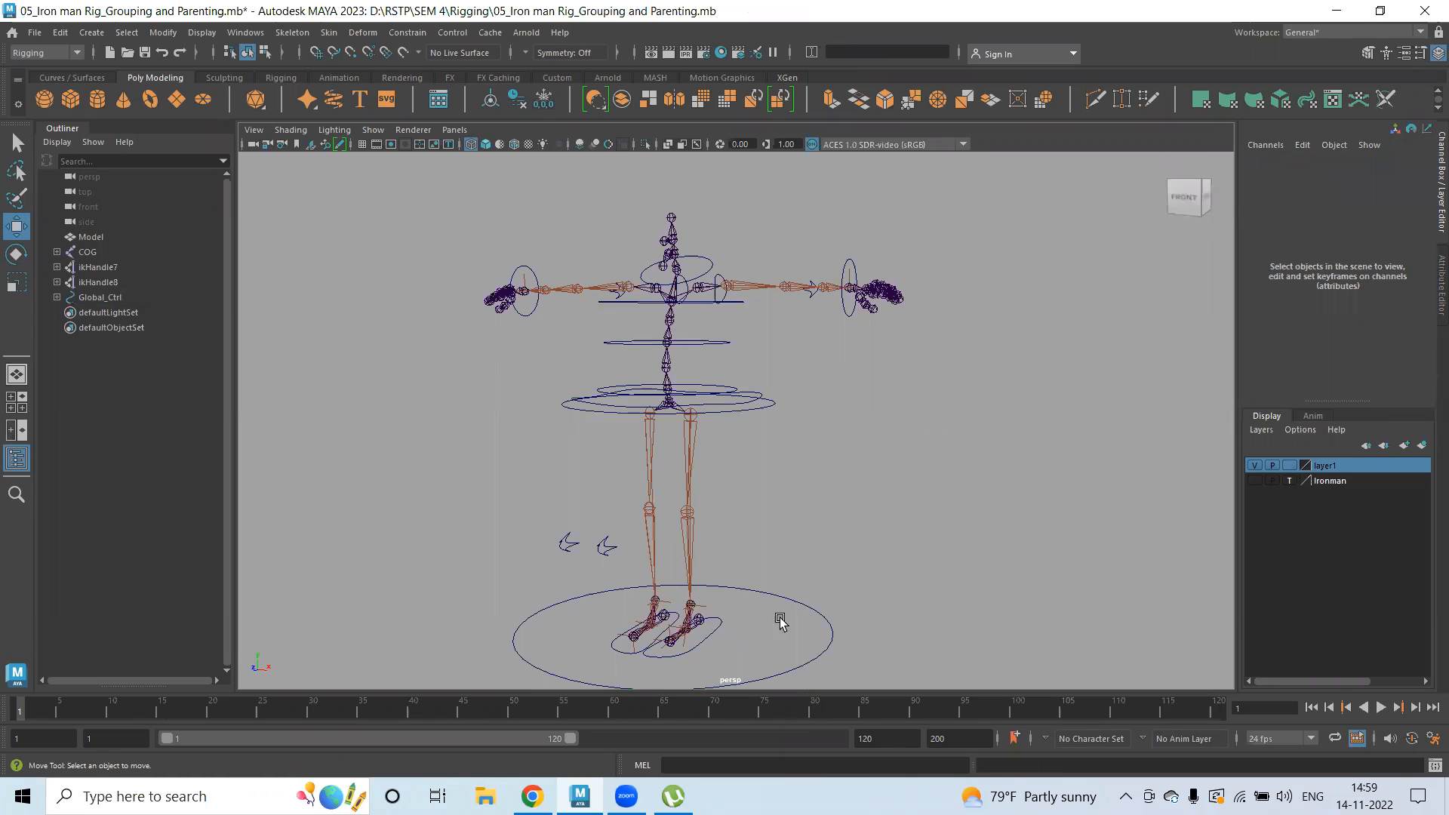
- Group the COG root joint with its whole skeleton and name the group Bones
left_click_drag(819, 632, 775, 445)
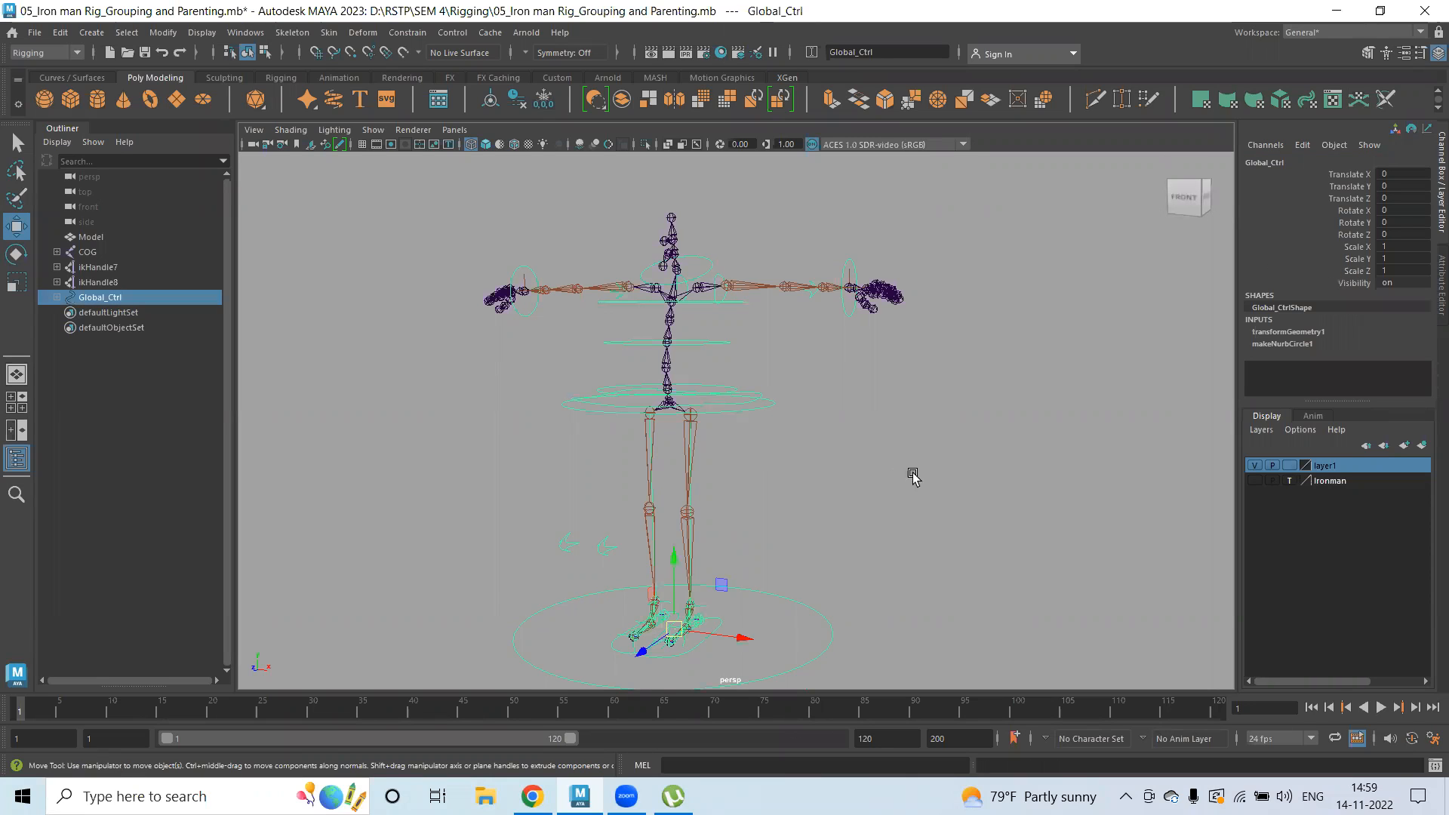
scroll(840, 391, "up", 2)
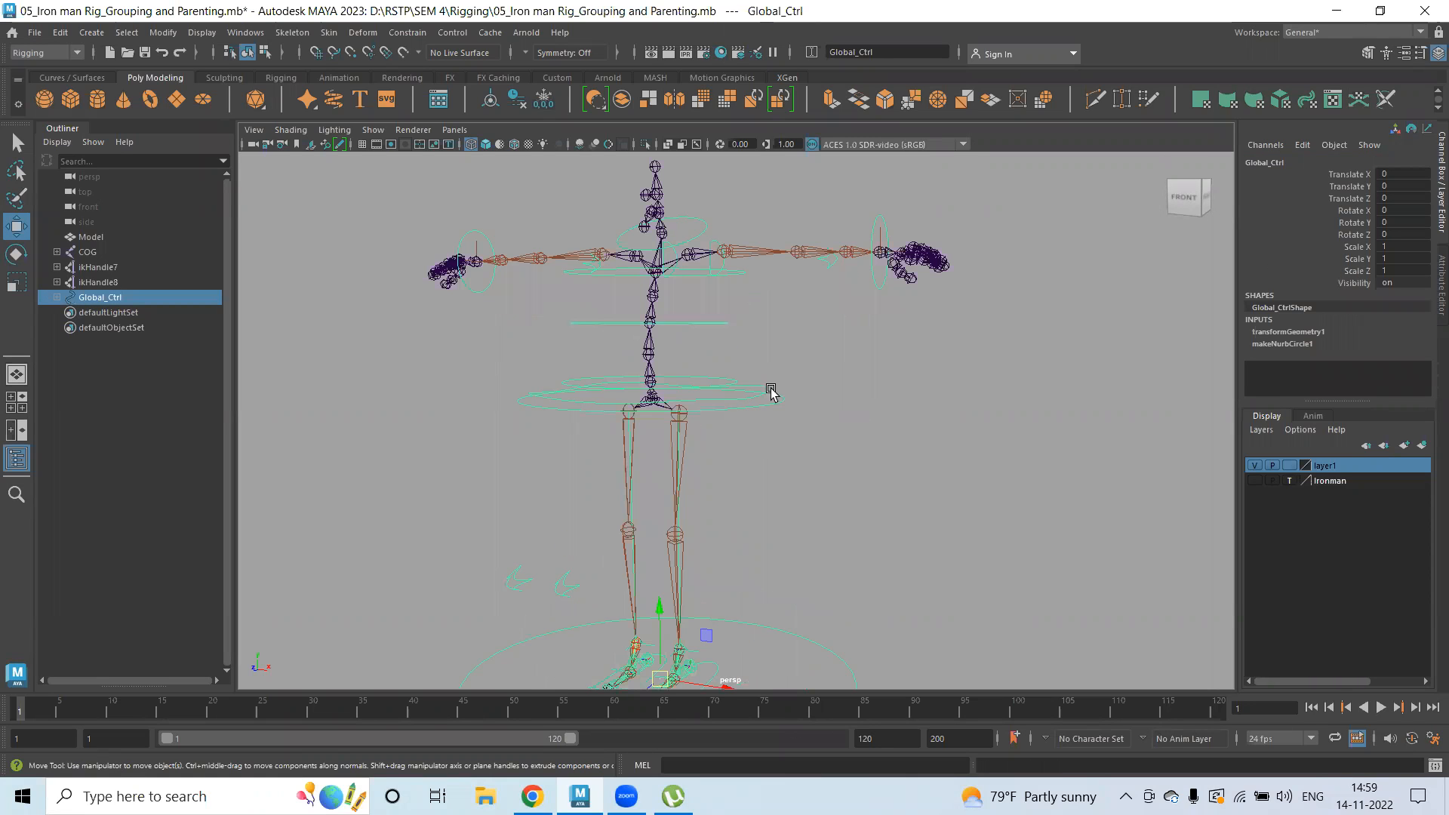
left_click_drag(769, 382, 702, 405, "alt")
left_click(718, 414)
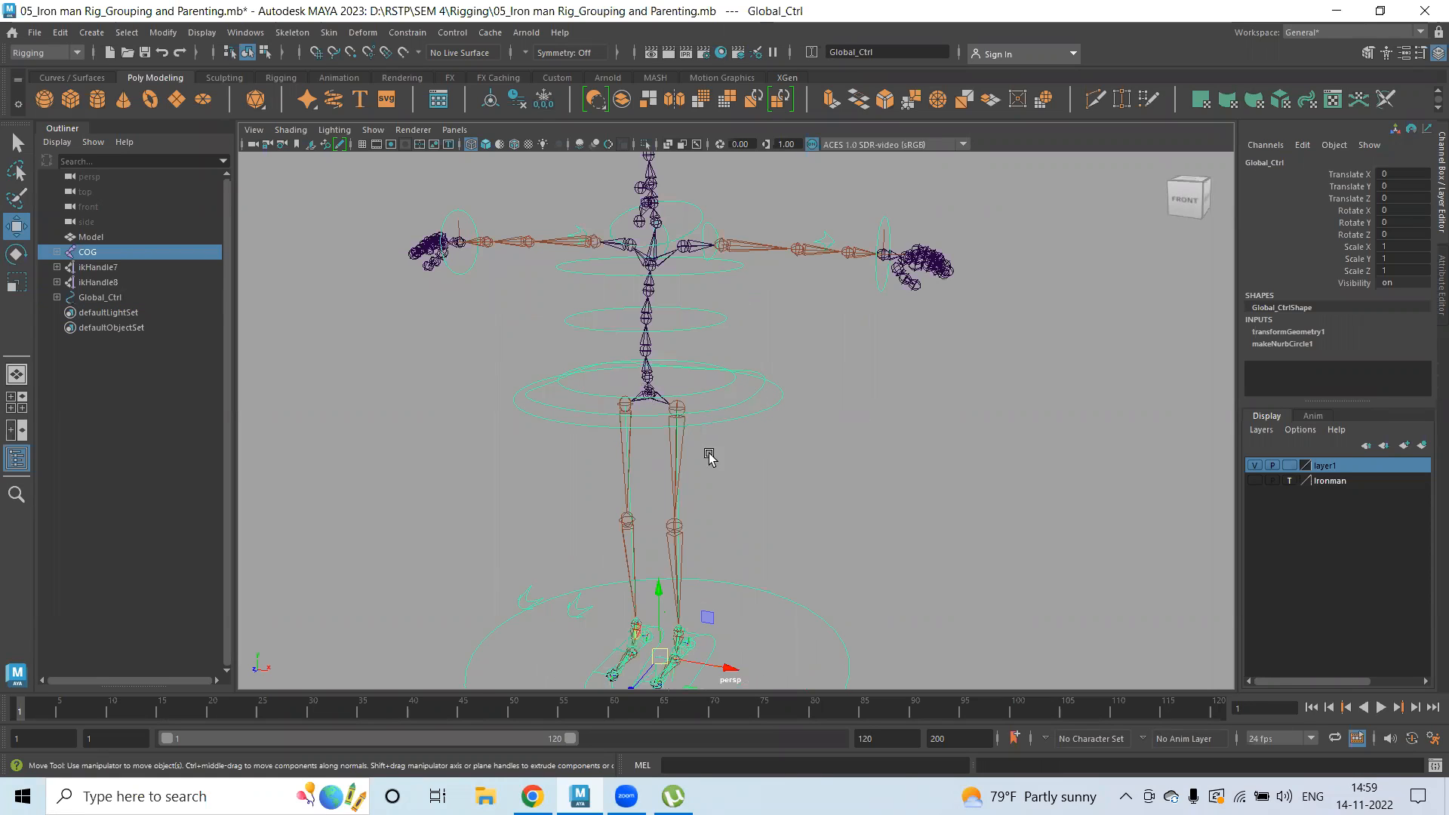
left_click(646, 390)
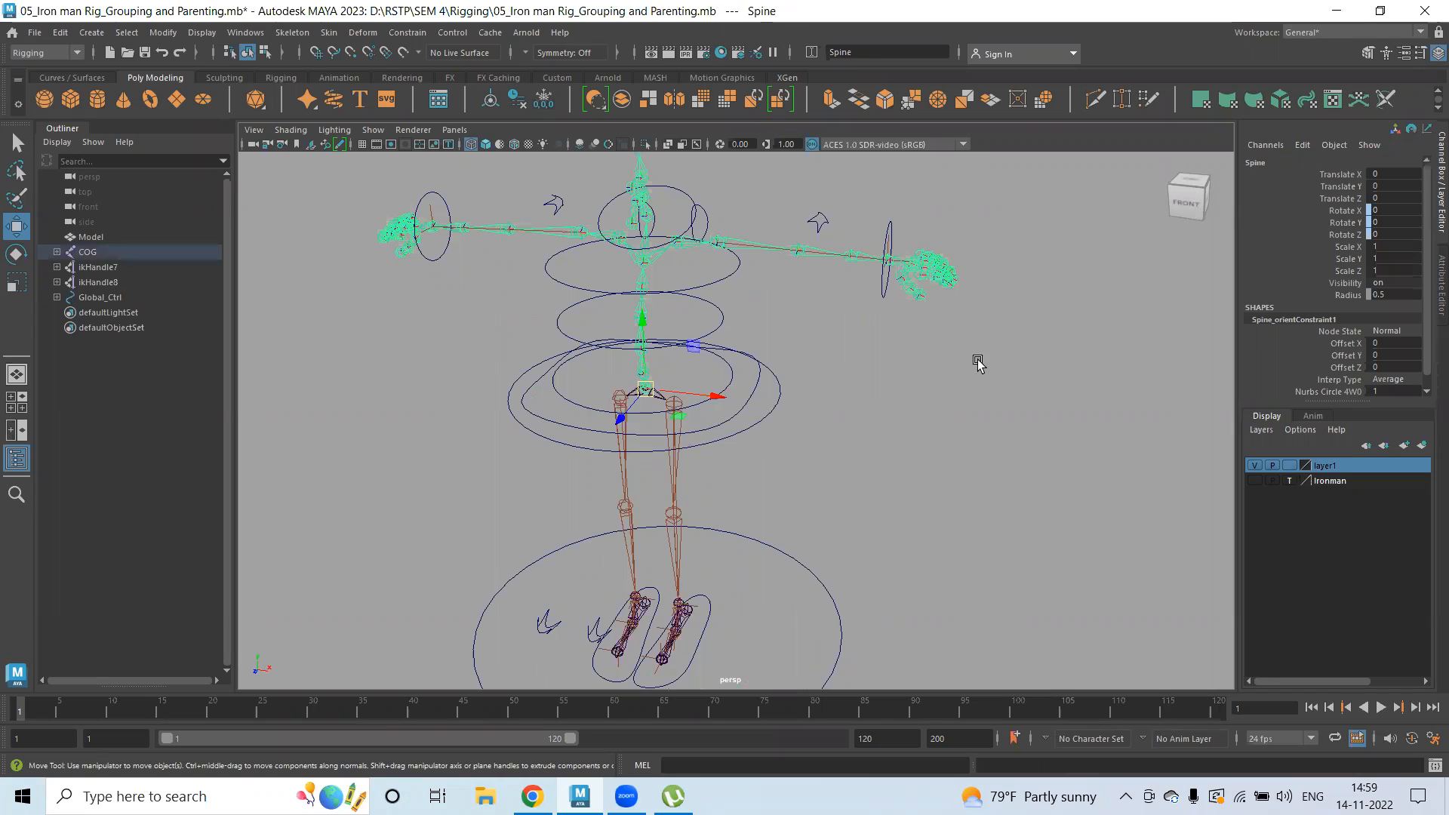
key("Up")
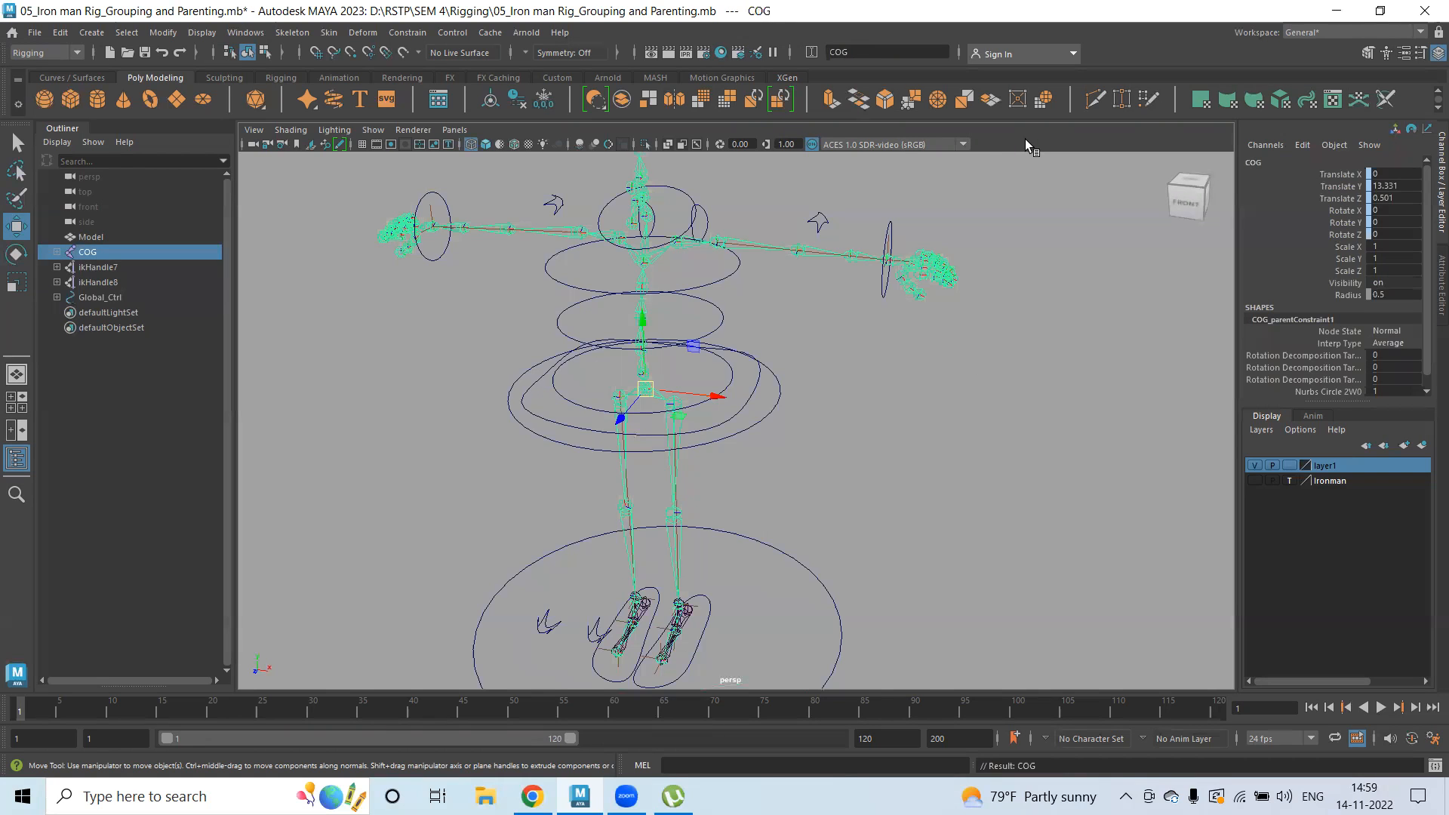
key("ctrl+g")
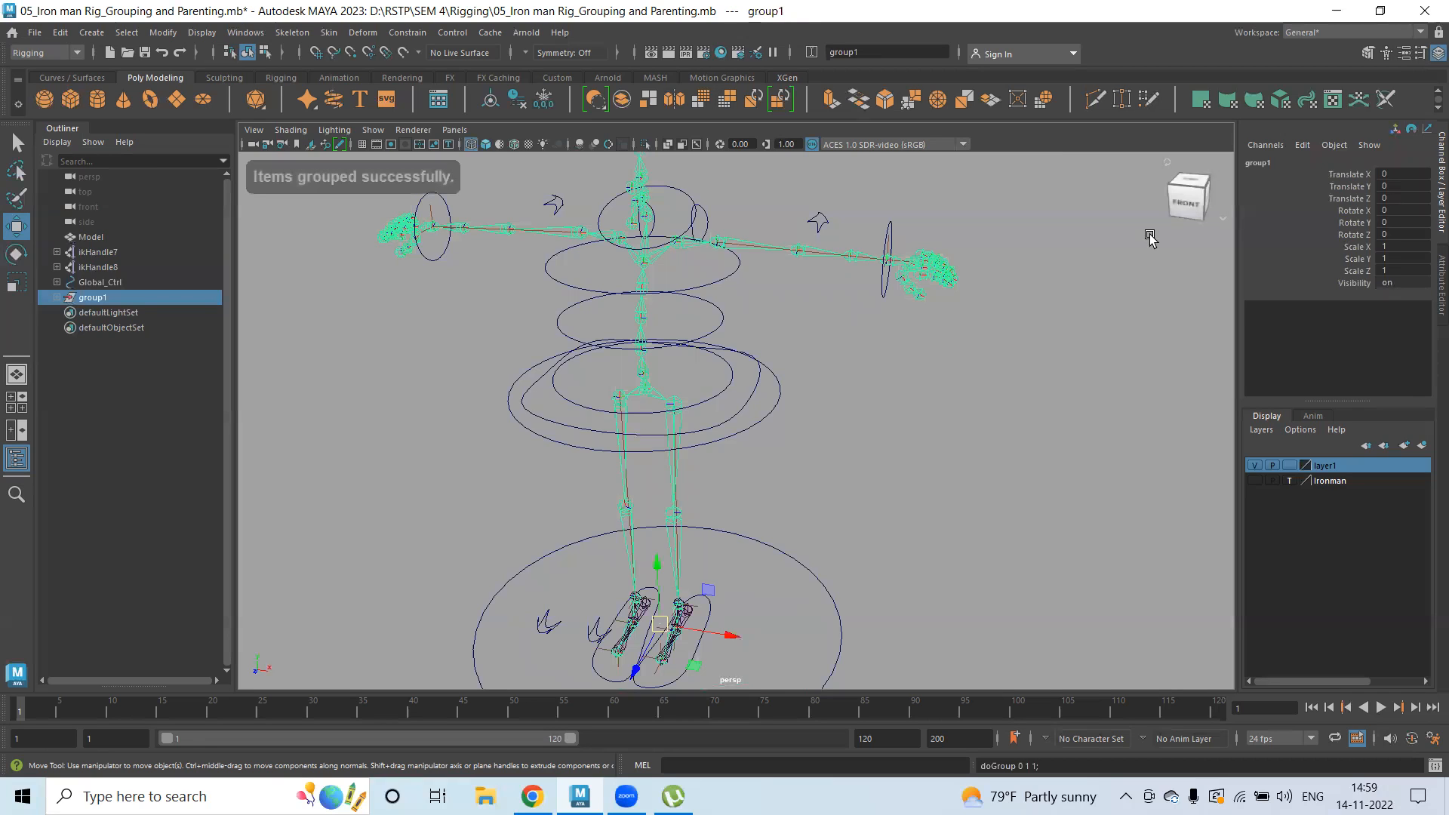
left_click(1273, 154)
type("Bones")
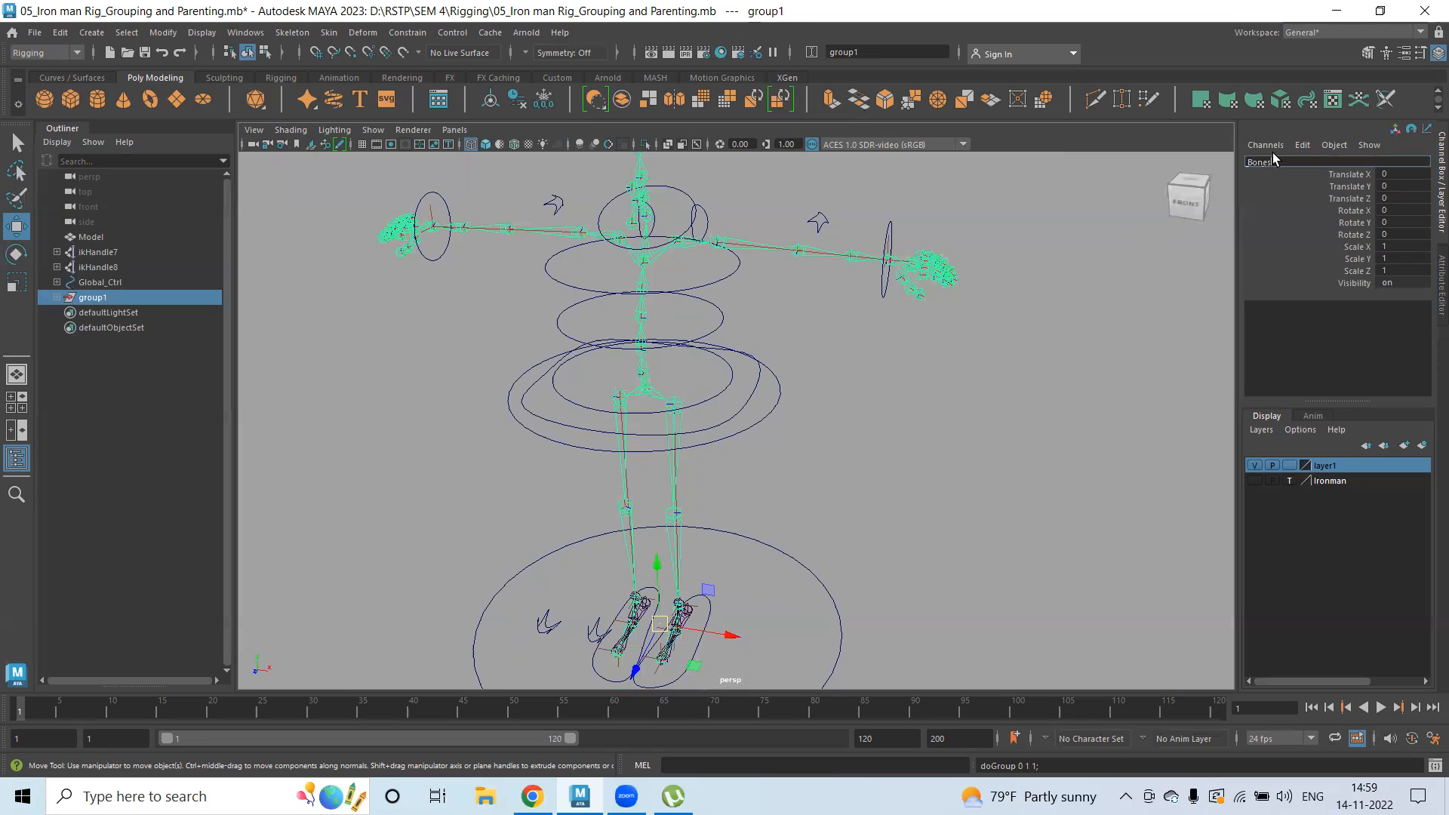
key("Return")
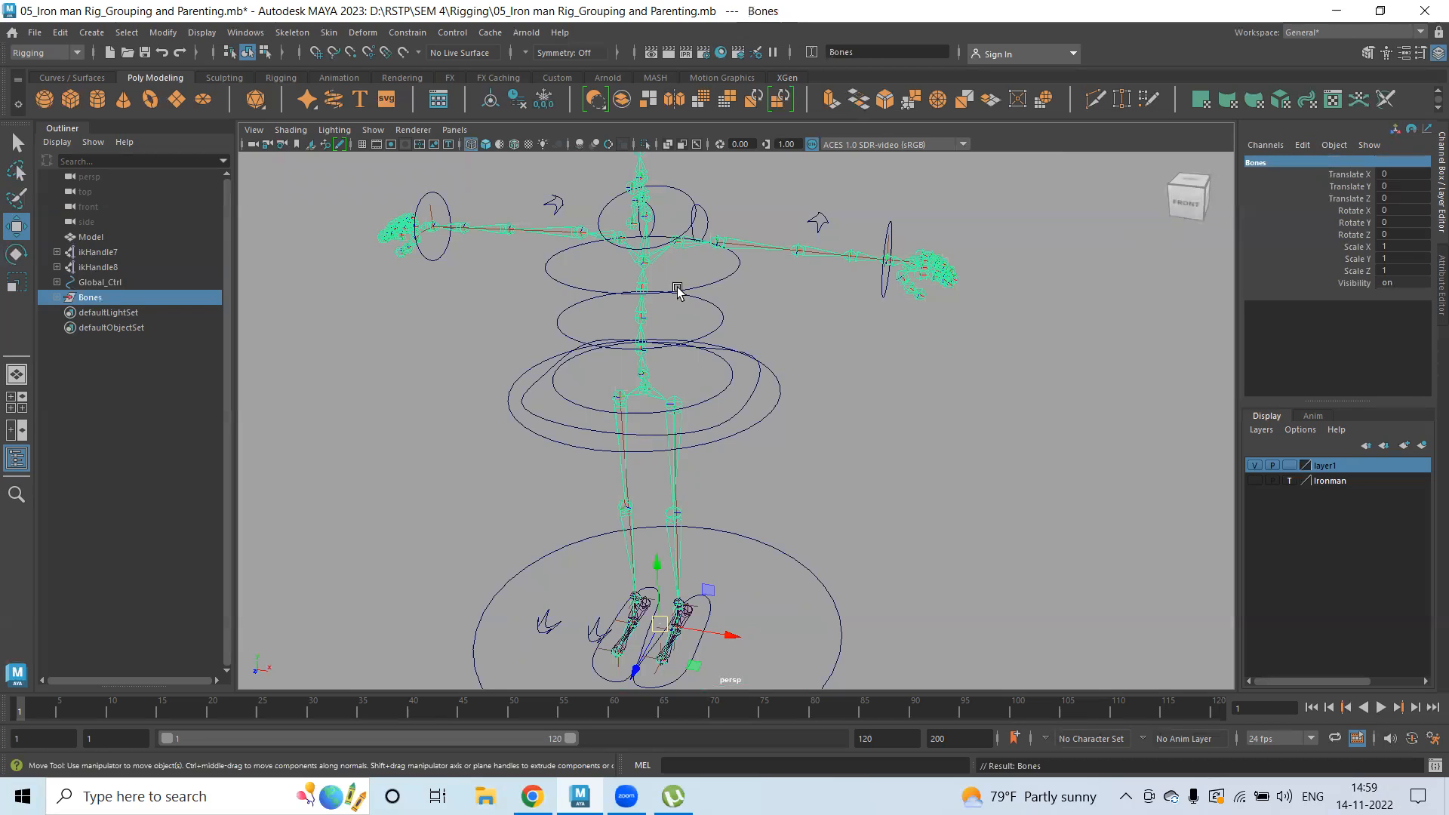
- Parent the Bones group under the floor controller Global_Ctrl
middle_click_drag(692, 634, 667, 569, "alt")
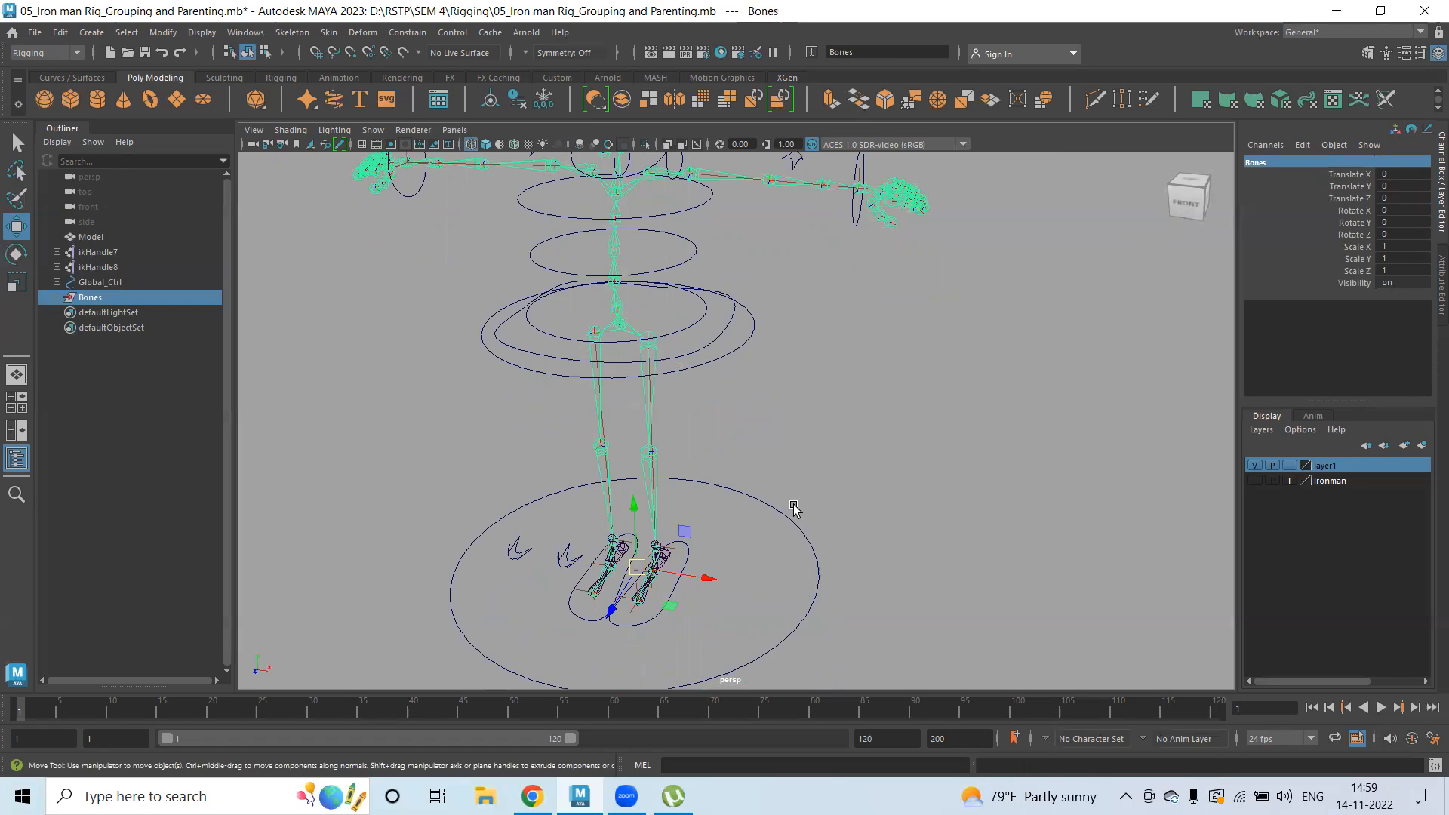
left_click(708, 579)
left_click(798, 618, "shift")
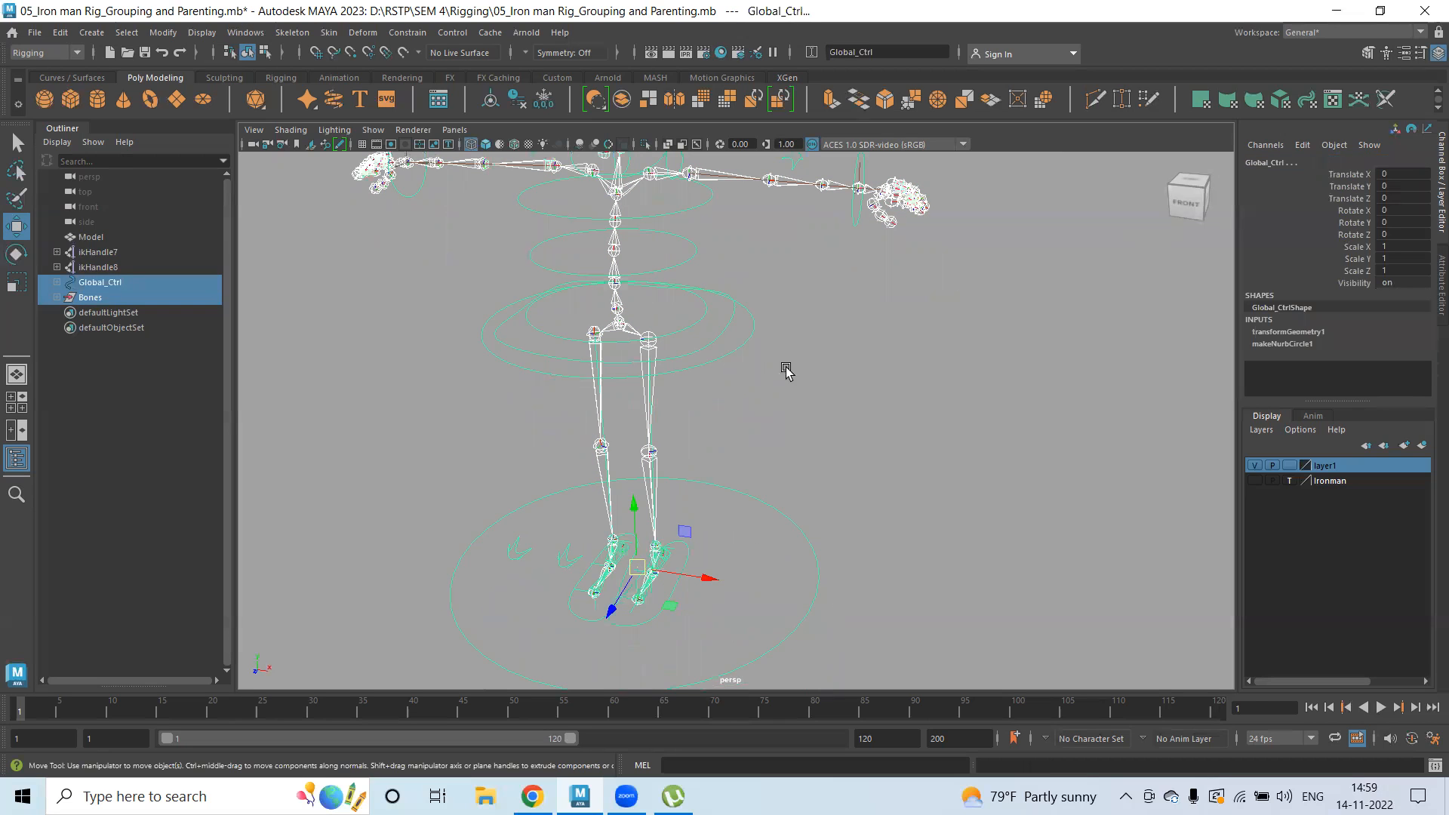
key("p")
- Group the two arm IK handles, ikHandle7 and ikHandle8, and name the group IK_group
right_click_drag(880, 407, 608, 420, "alt")
left_click_drag(645, 446, 736, 431, "alt")
right_click_drag(660, 375, 938, 369, "alt")
left_click_drag(792, 356, 806, 349, "alt")
left_click_drag(747, 311, 508, 272, "alt")
left_click(818, 228)
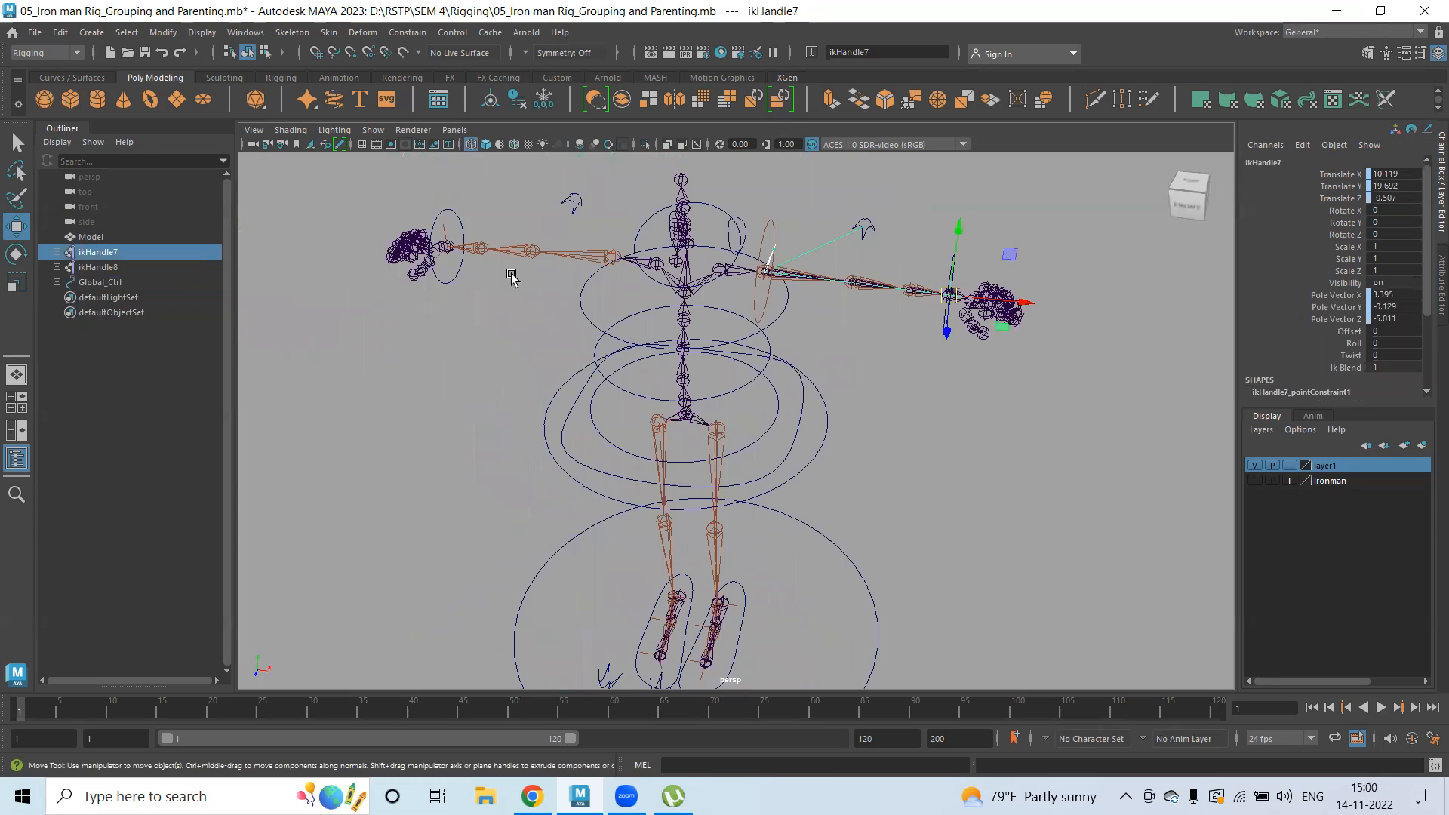
left_click(449, 234, "shift")
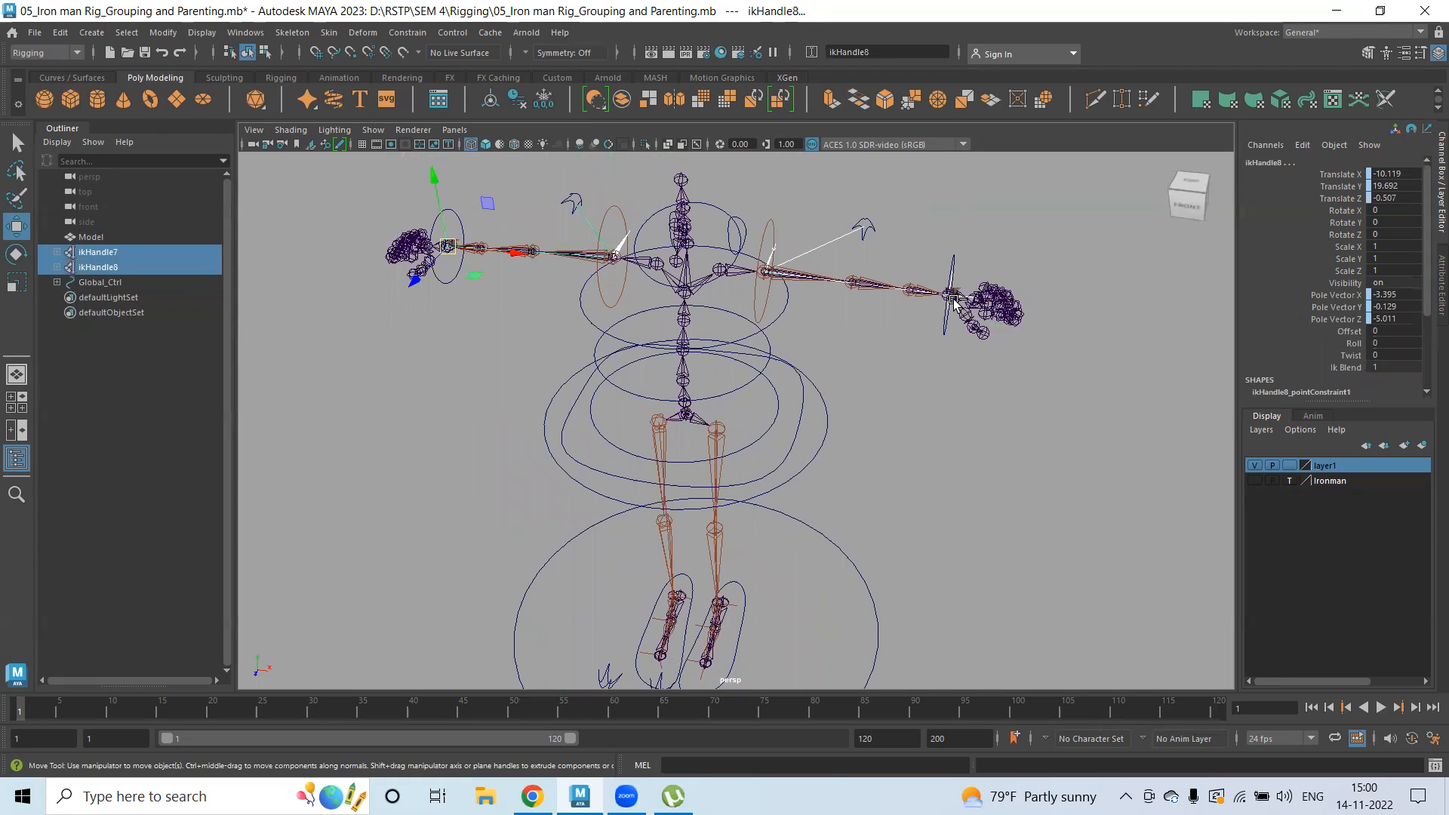
key("ctrl+g")
double_click(1287, 162)
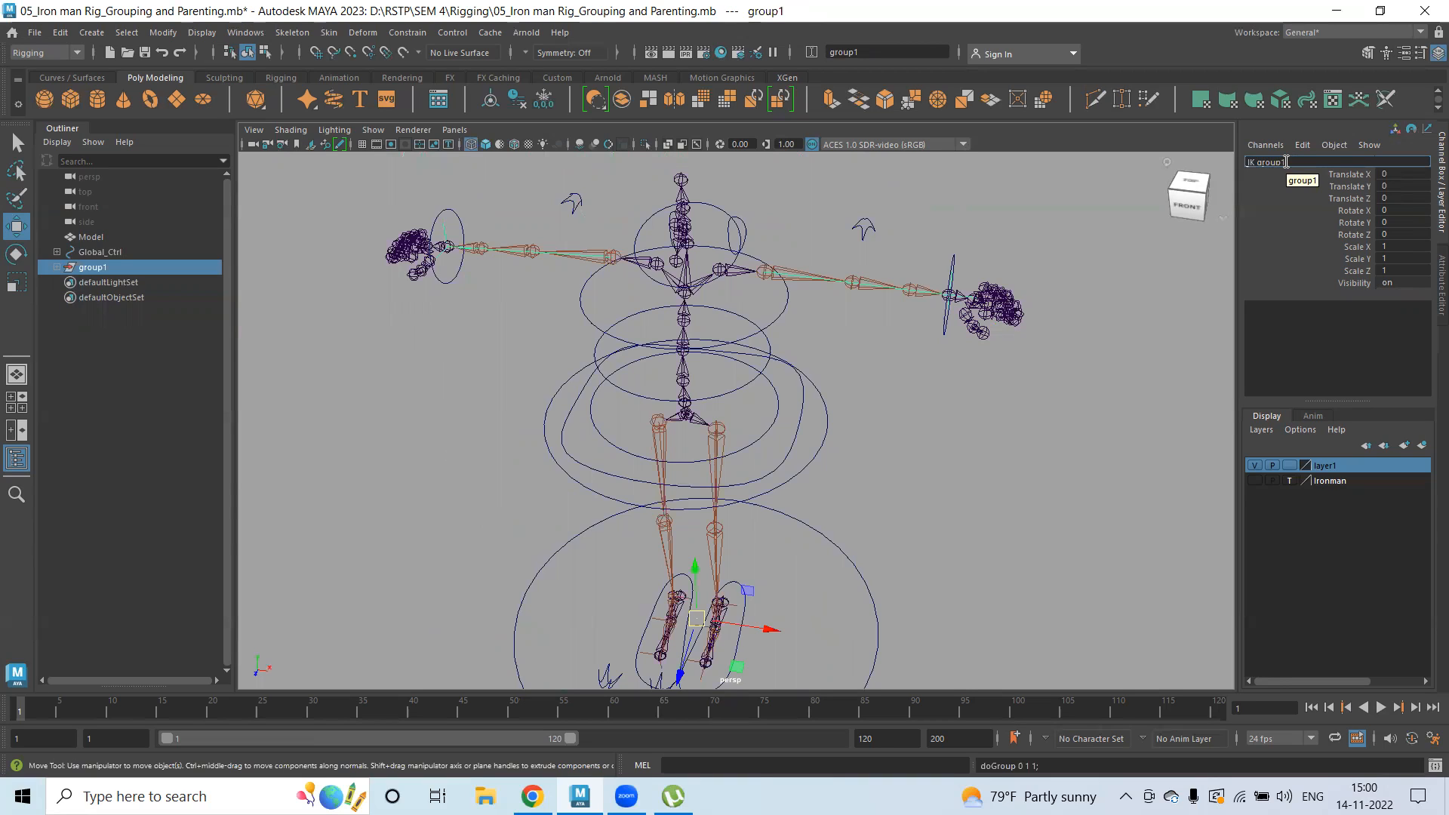
key("Return")
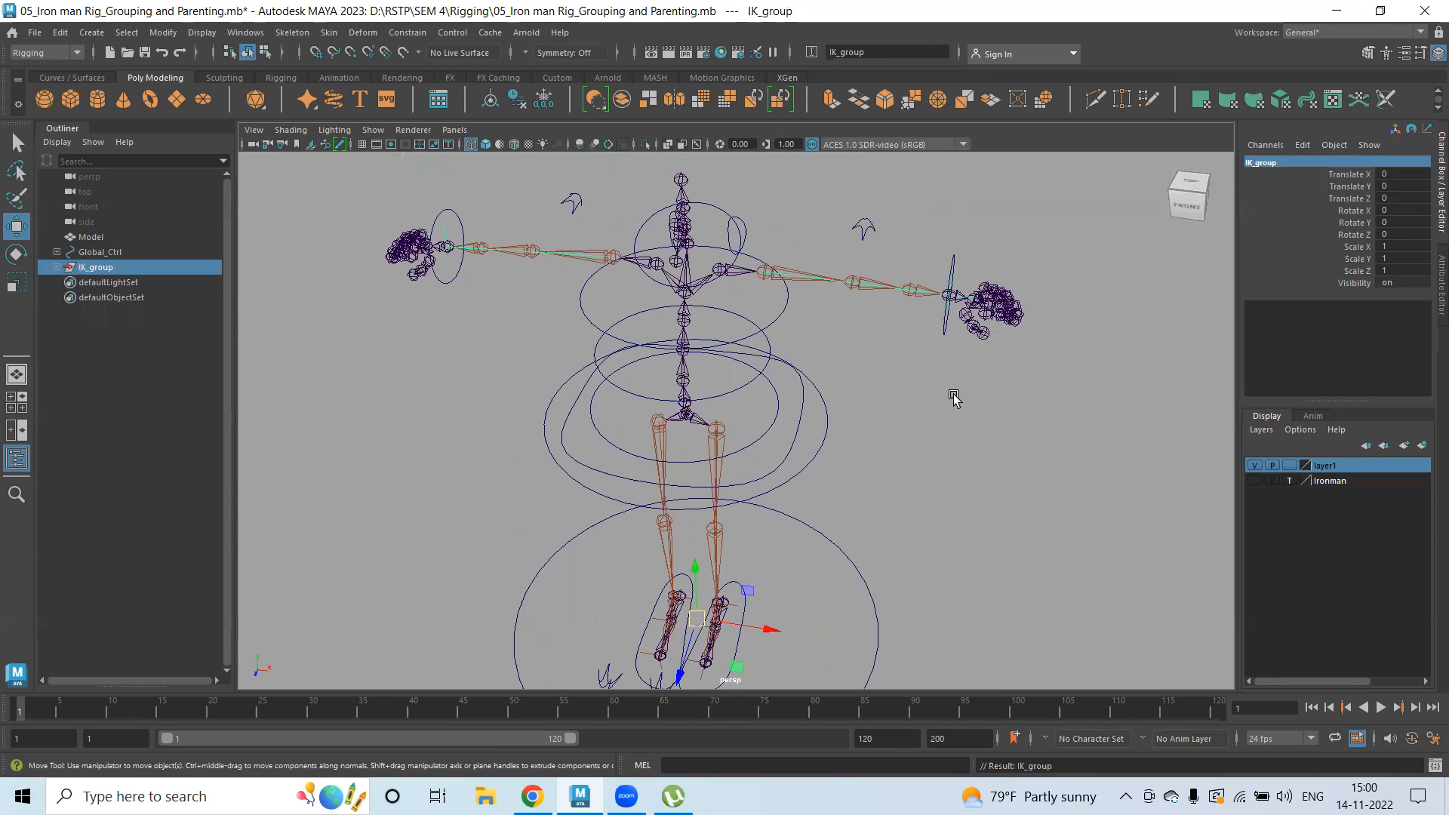
- Parent IK_group under Global_Ctrl and clear the selection
middle_click_drag(873, 658, 793, 483, "alt")
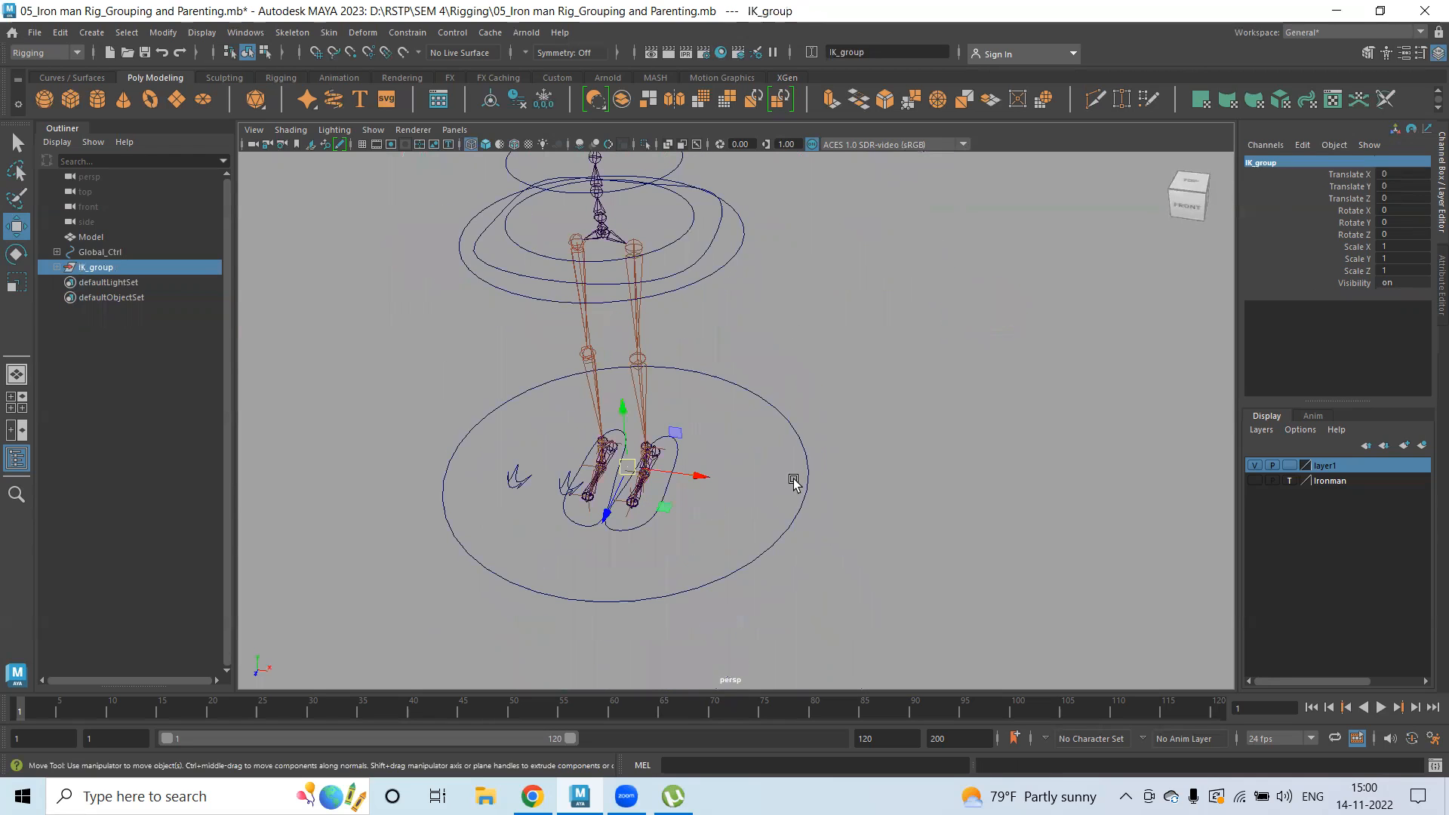
left_click_drag(753, 504, 815, 595, "shift")
key("p")
left_click(815, 513)
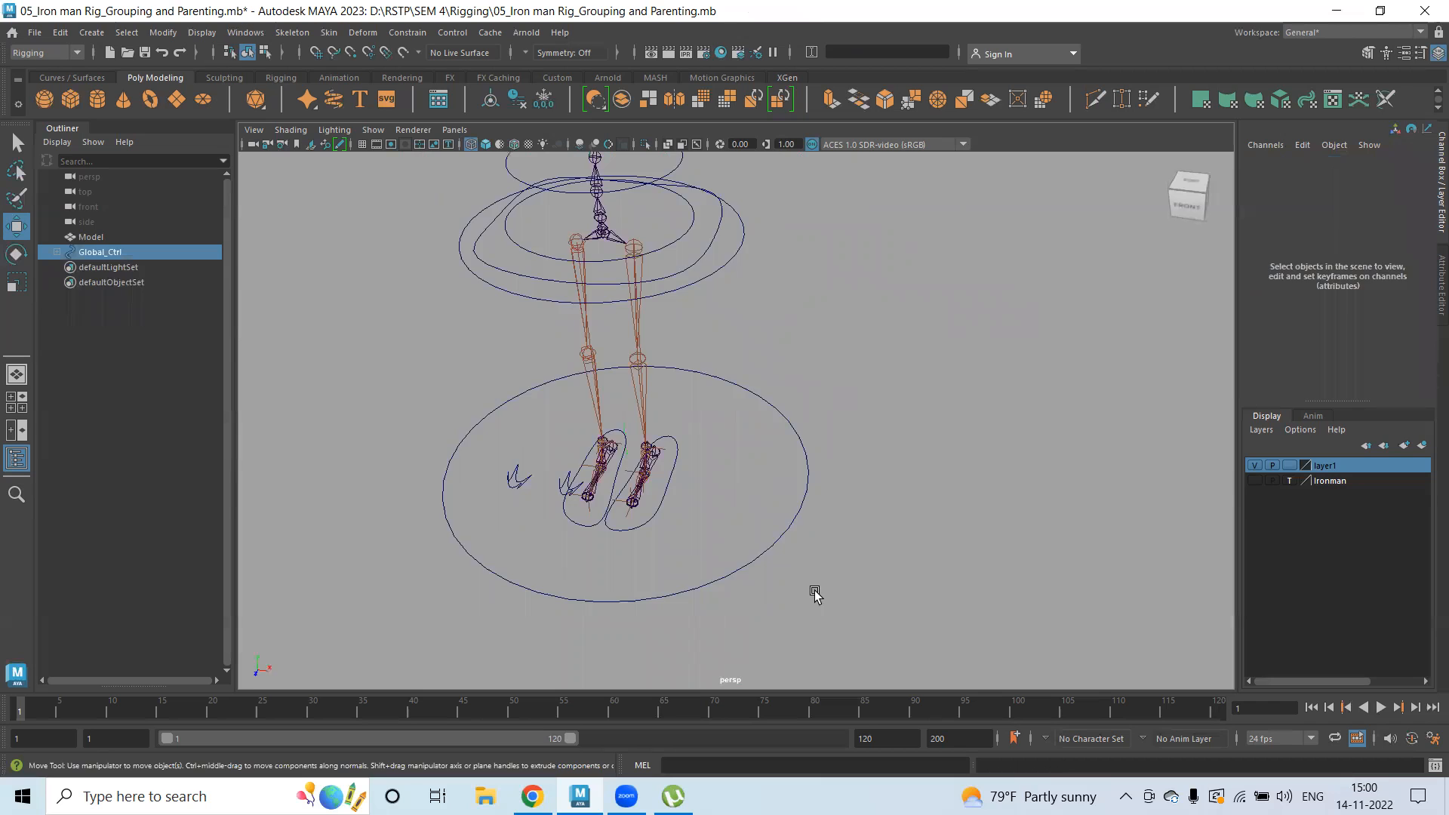
- Test-scale and test-rotate Global_Ctrl to check that the whole rig follows, undoing each transformation
middle_click_drag(861, 268, 893, 446, "alt")
middle_click_drag(768, 573, 716, 381, "alt")
right_click_drag(909, 498, 717, 451, "alt")
mouse_move(717, 453)
left_mouse_down("alt")
mouse_move(740, 363)
mouse_move(740, 440)
left_mouse_up("alt")
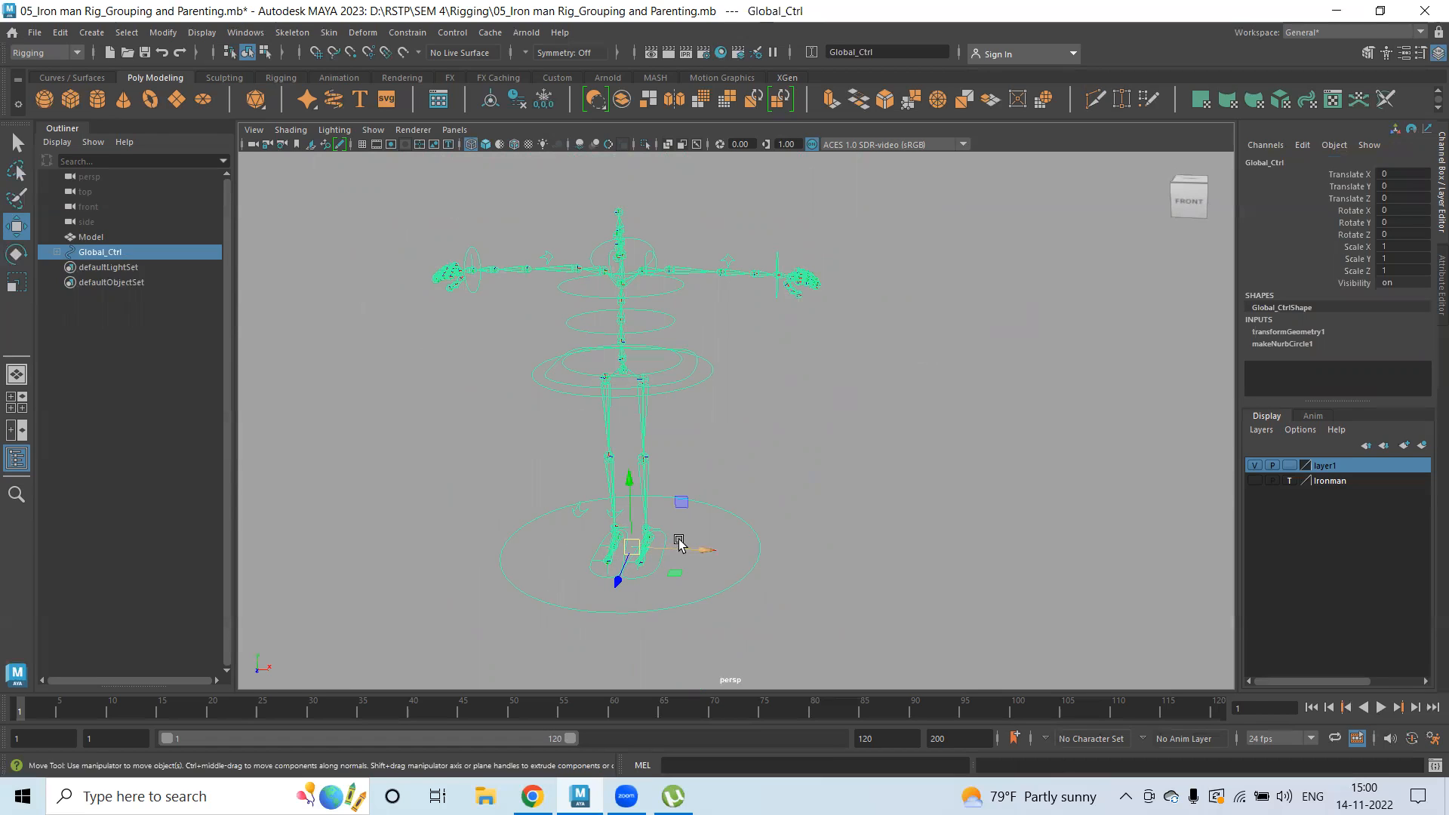
key("r")
left_click_drag(640, 546, 620, 649)
key("ctrl+z")
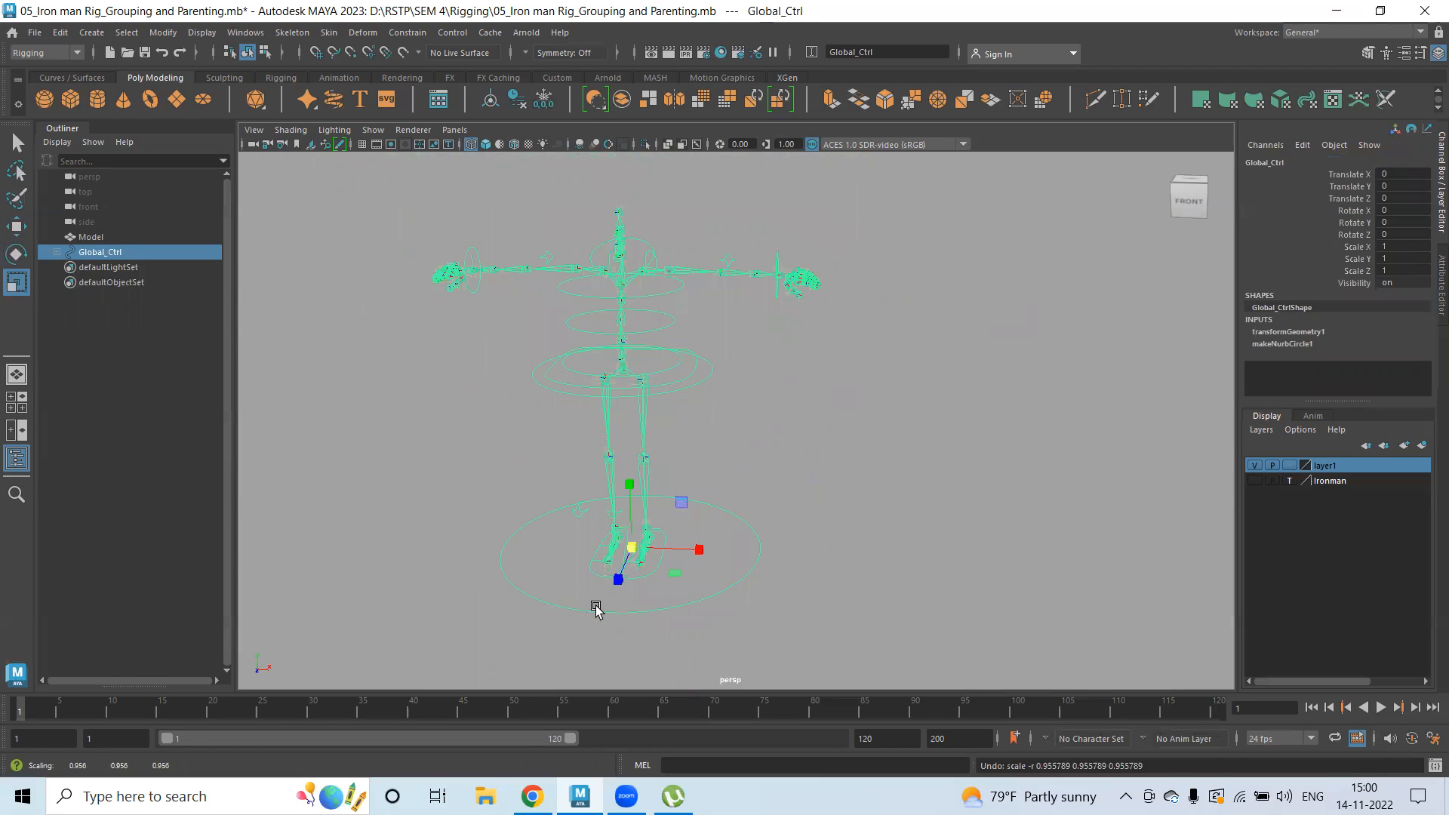
key("e")
left_click_drag(689, 556, 627, 520)
key("ctrl+z")
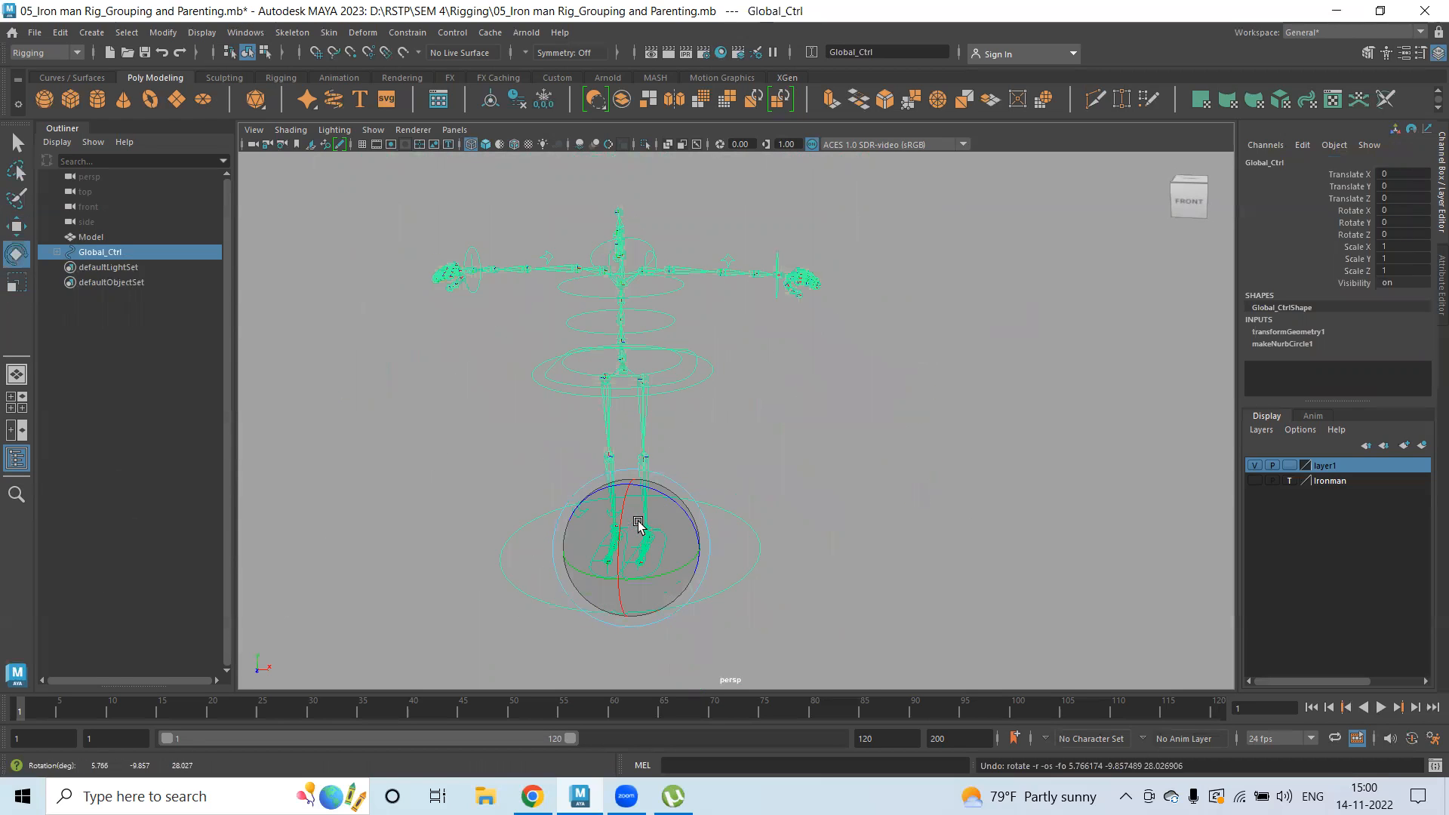
key("w")
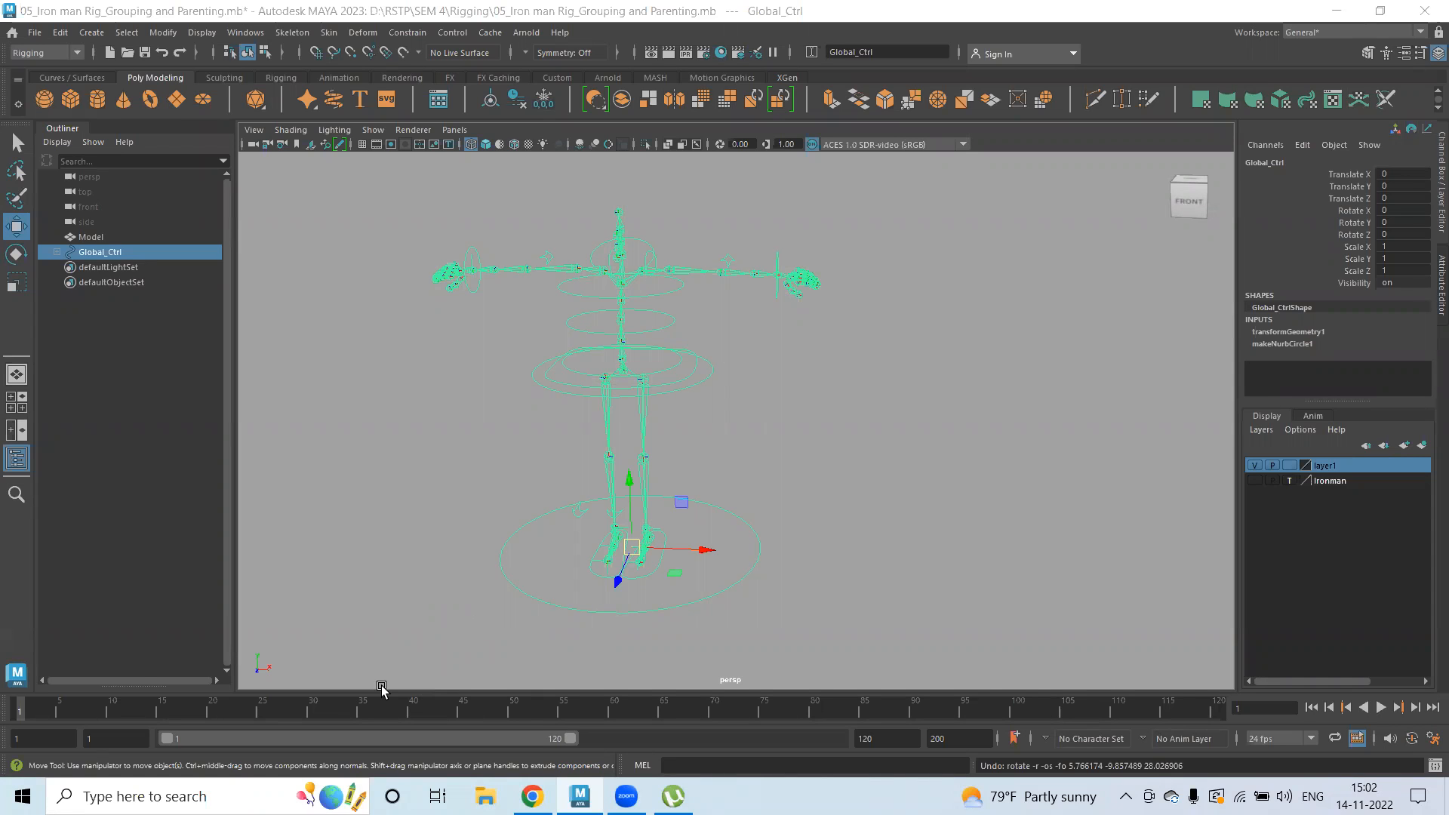
- Make the Ironman display layer visible and switch it from template to normal display
scroll(695, 513, "down", 2)
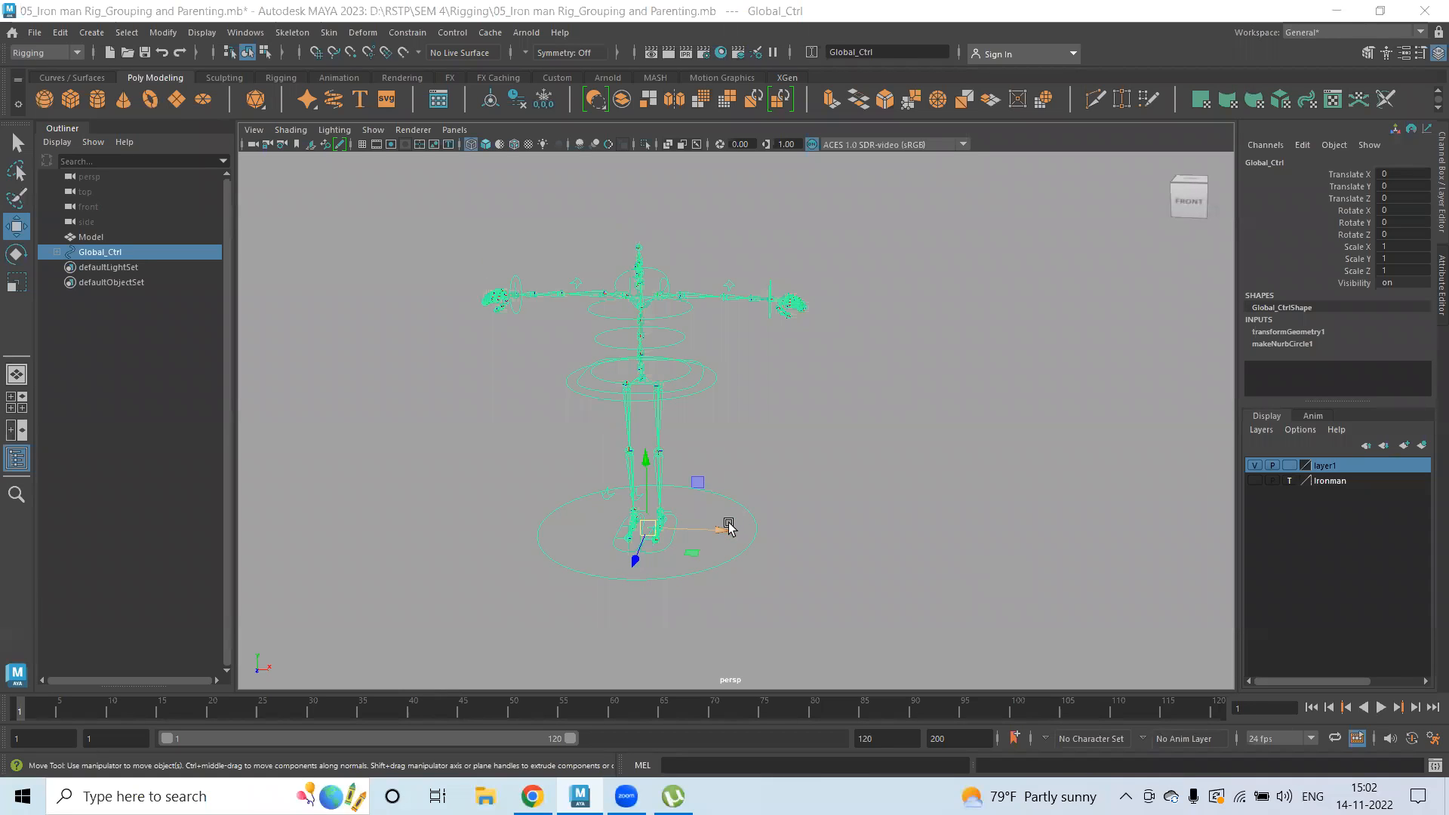
scroll(729, 527, "up", 1)
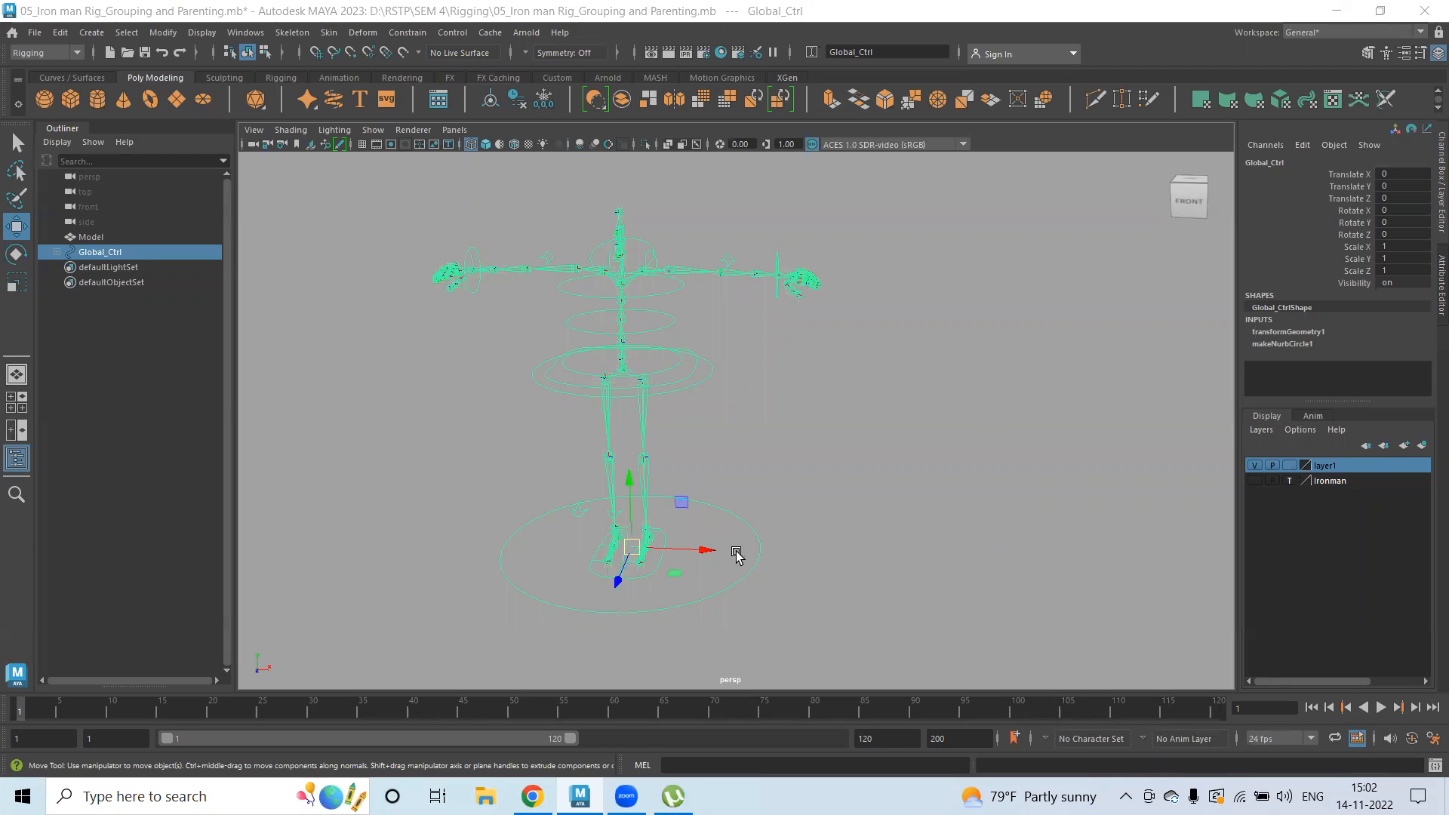
left_click(1254, 483)
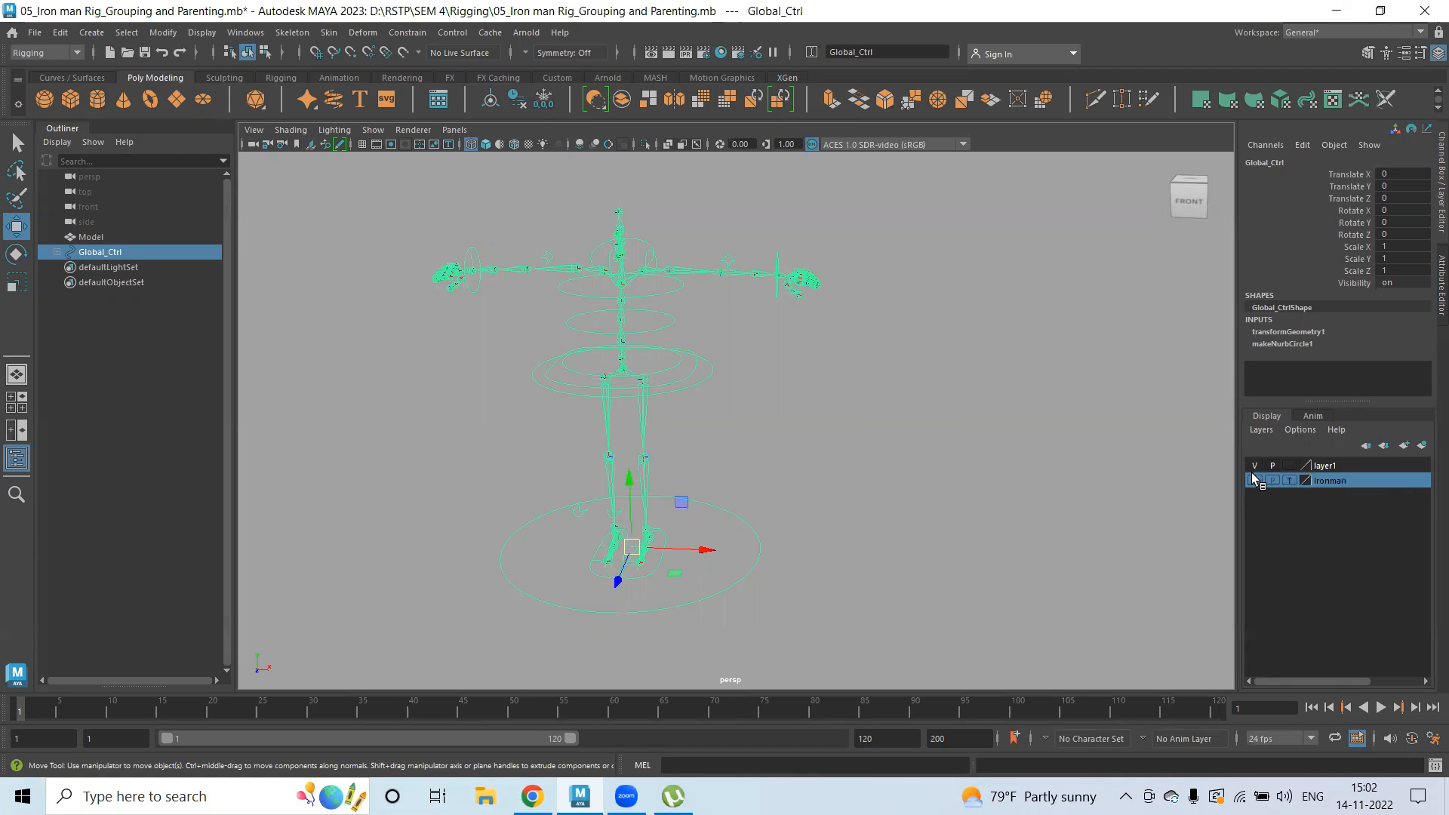
left_click(1254, 481)
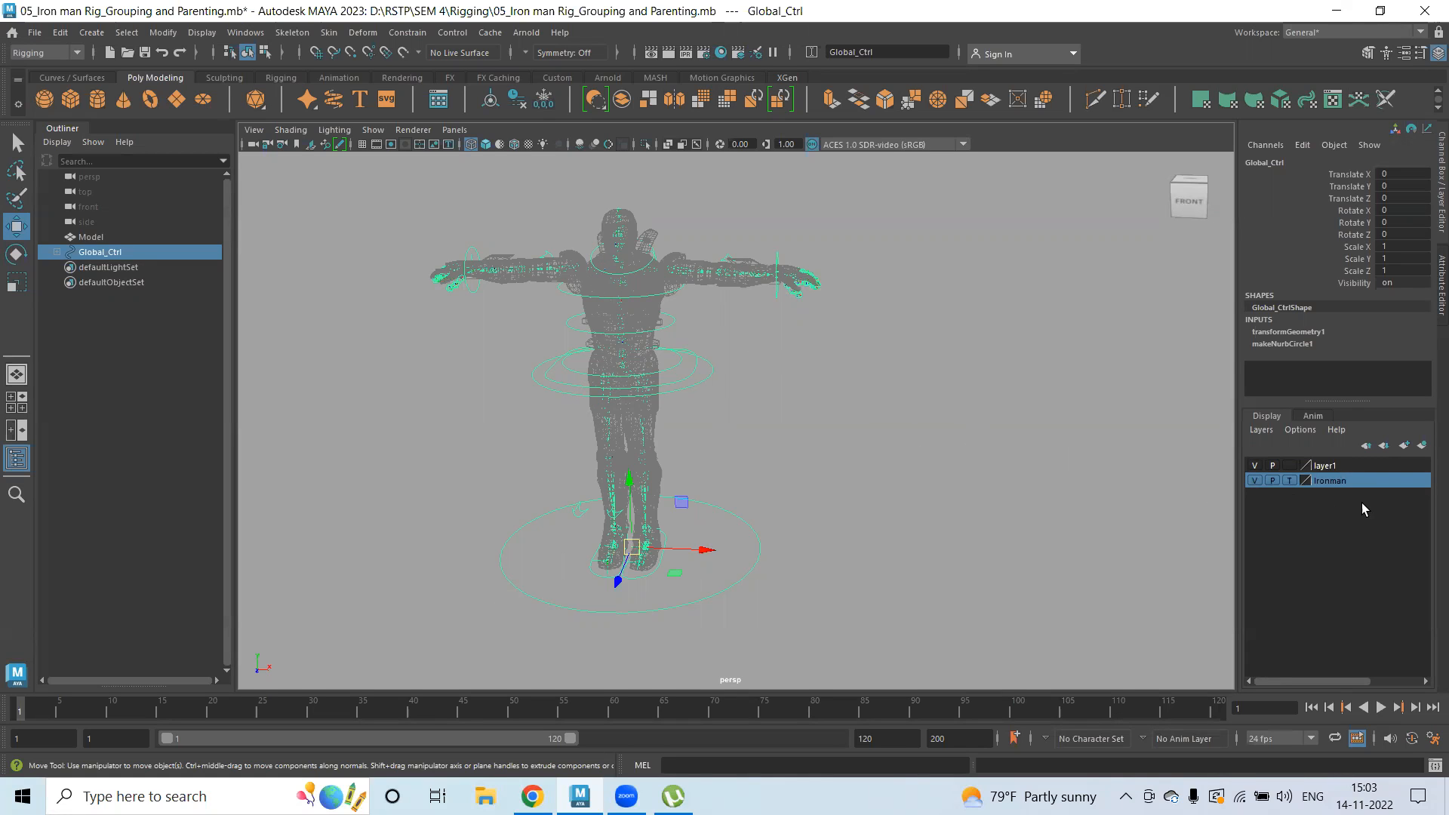
left_click(1290, 481)
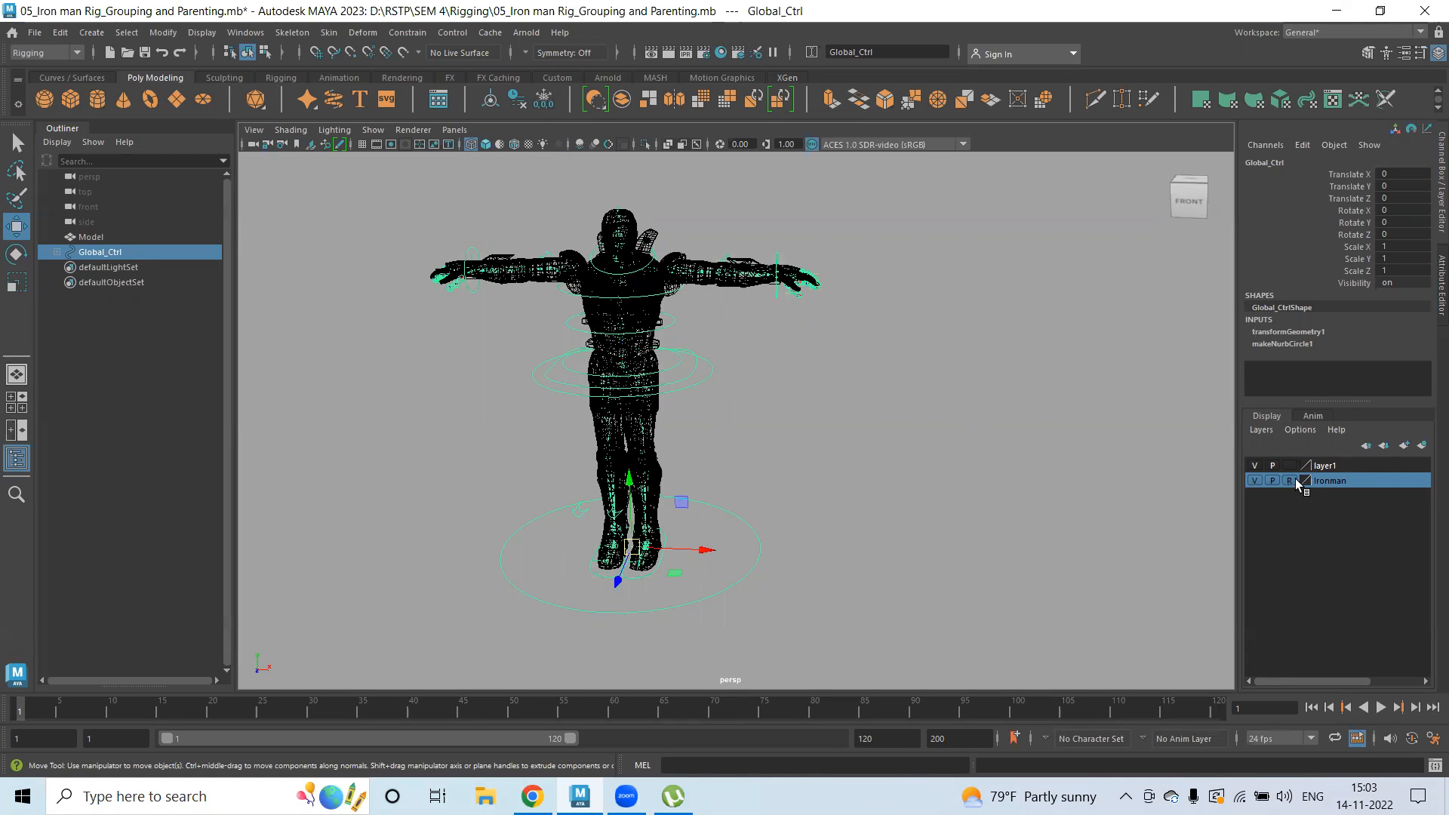
left_click(1294, 480)
- Clear the selection and show the Iron Man model in shaded display with textures
left_click(867, 350)
key("5")
key("6")
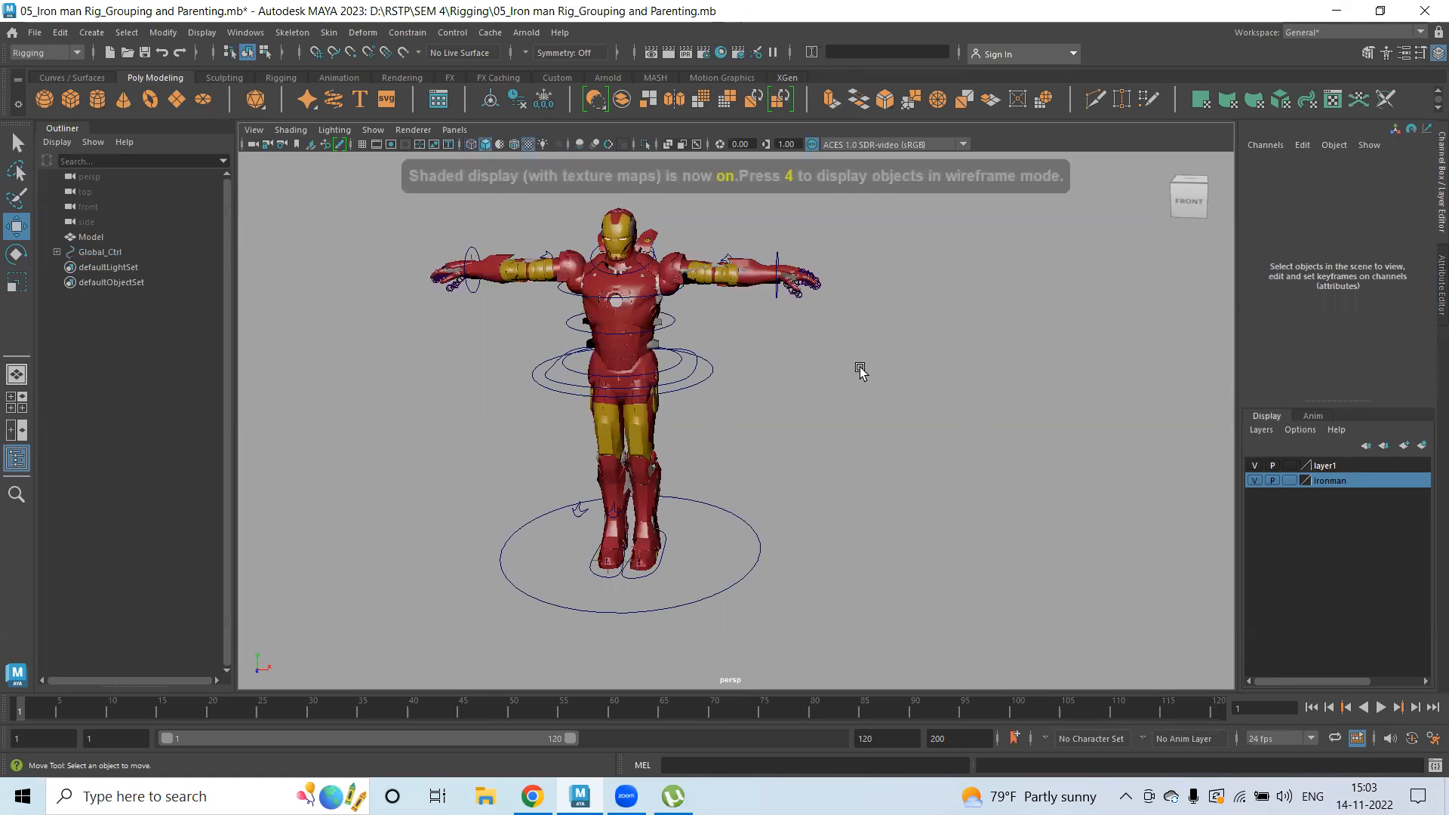
- Examine the textured Iron Man model and its controllers from the back, the side and around the torso
mouse_move(877, 365)
left_mouse_down("alt")
mouse_move(701, 362)
mouse_move(728, 430)
mouse_move(993, 358)
left_mouse_up("alt")
right_click_drag(805, 355, 941, 275, "alt")
middle_click_drag(942, 275, 721, 330, "alt")
left_click_drag(721, 330, 723, 262, "alt")
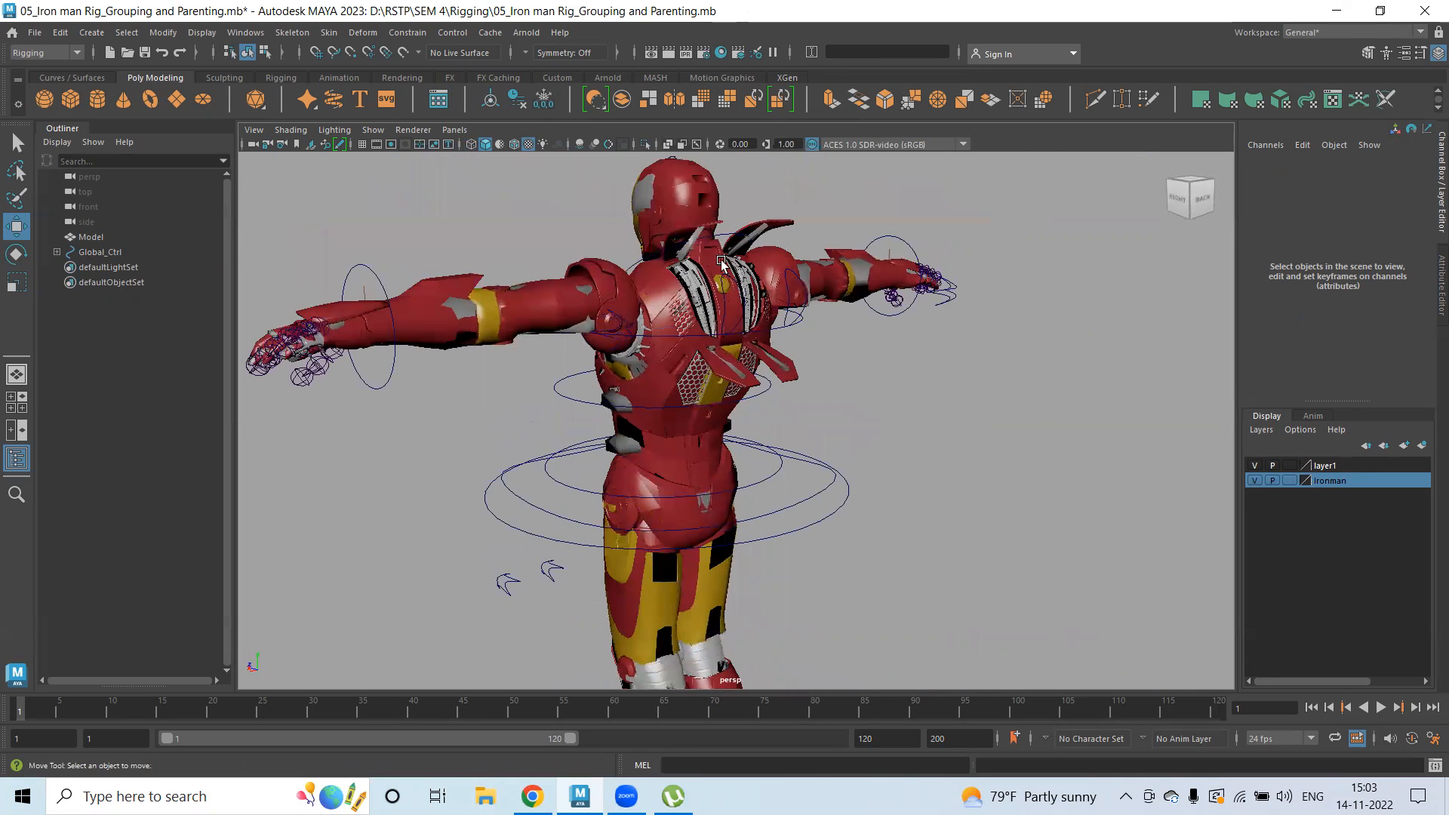
left_click_drag(608, 350, 822, 307, "alt")
middle_click_drag(950, 549, 827, 338, "alt")
right_click_drag(827, 337, 749, 403, "alt")
left_click_drag(786, 417, 723, 412, "alt")
right_click_drag(551, 365, 653, 336, "alt")
- Switch the viewport to wireframe display around the hips and clear the selection
left_click(597, 277)
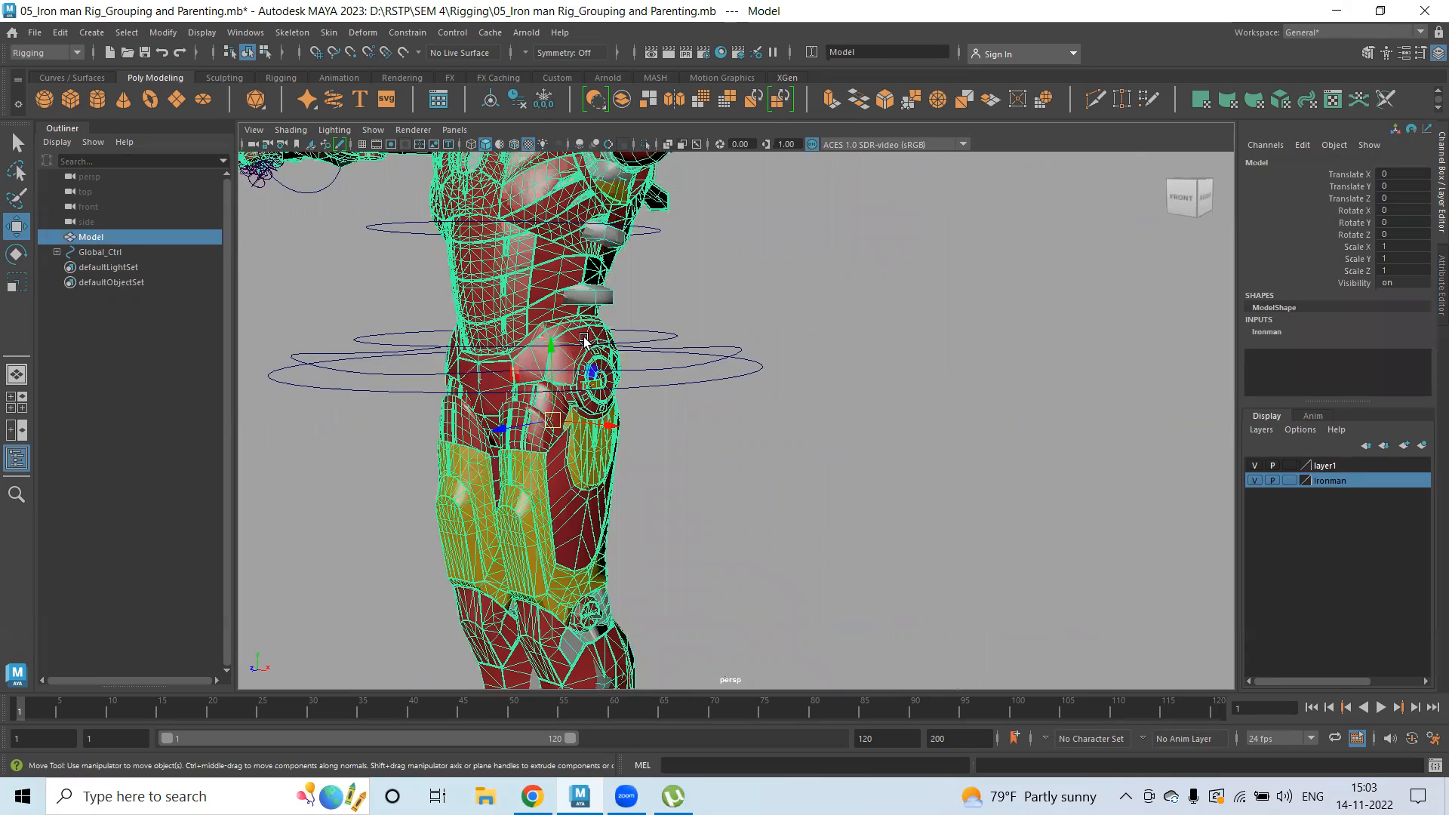
left_click_drag(606, 324, 612, 336, "alt")
key("4")
scroll(529, 404, "up", 6)
middle_click_drag(437, 372, 915, 363, "alt")
middle_click_drag(856, 457, 1045, 415, "alt")
left_click(973, 405)
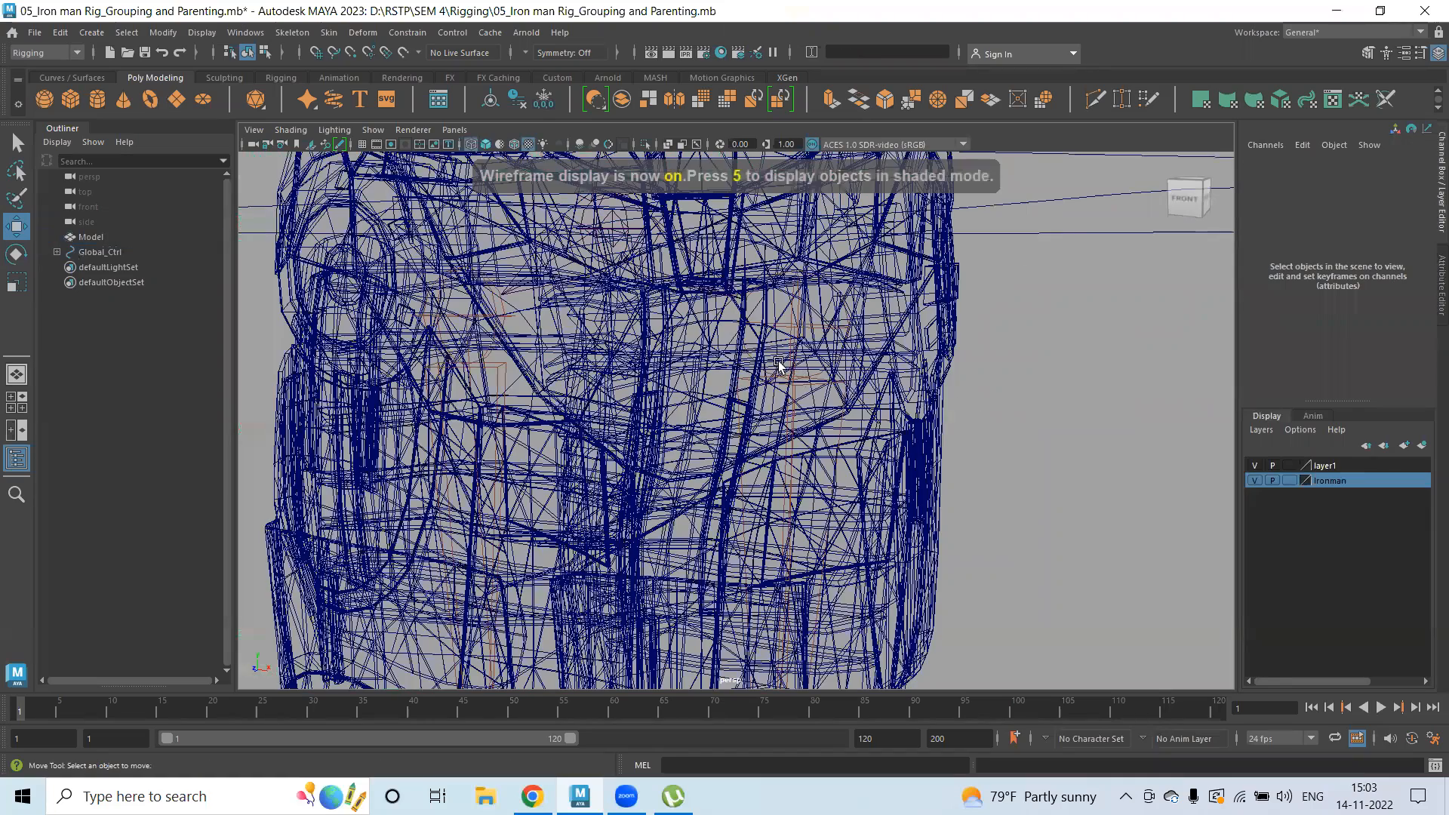
- Select the HIP joint inside the wireframe model and step up the hierarchy to its parent COG joint
right_click_drag(779, 365, 724, 422, "alt")
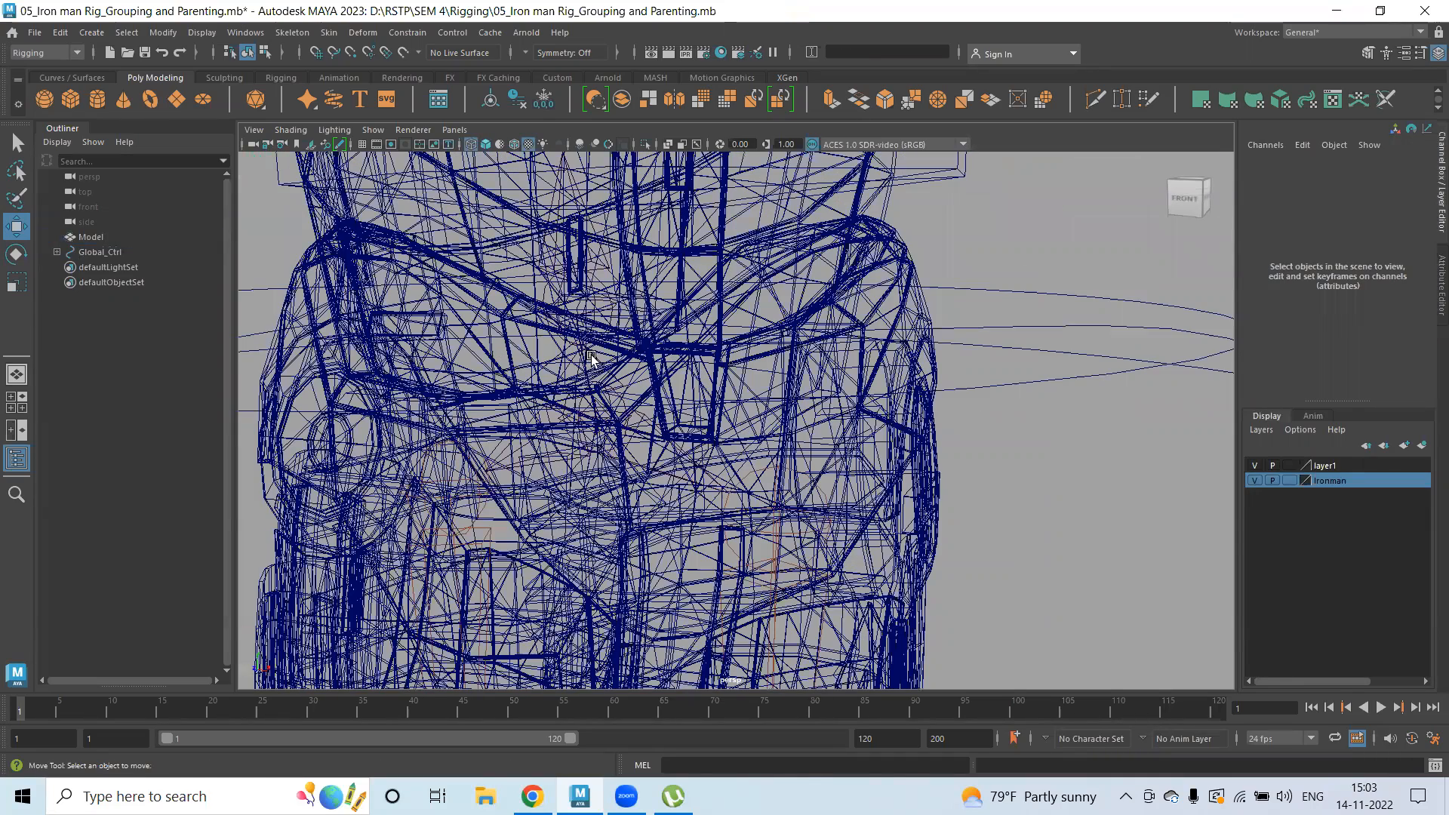
left_click(596, 421)
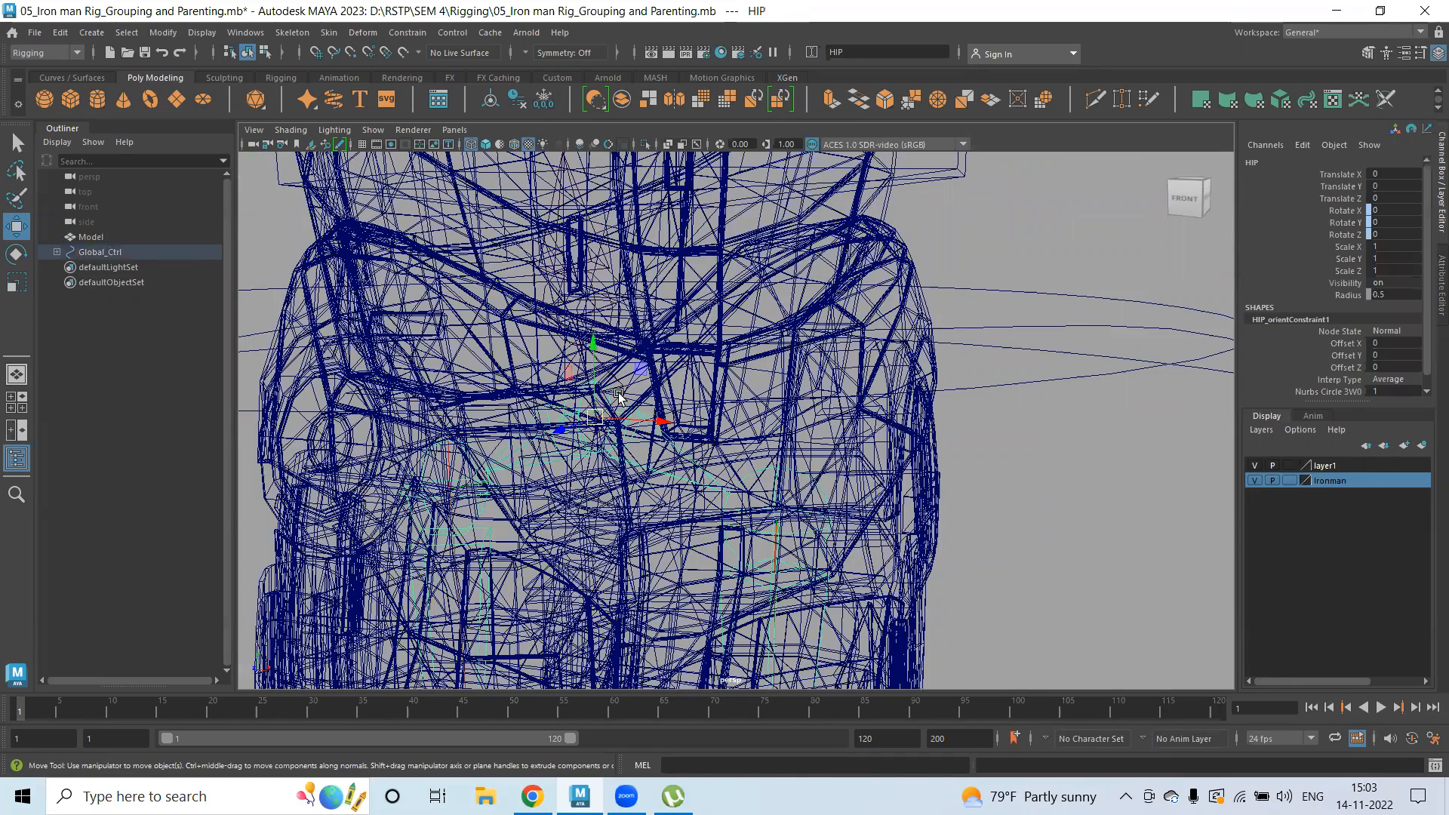
key("Up")
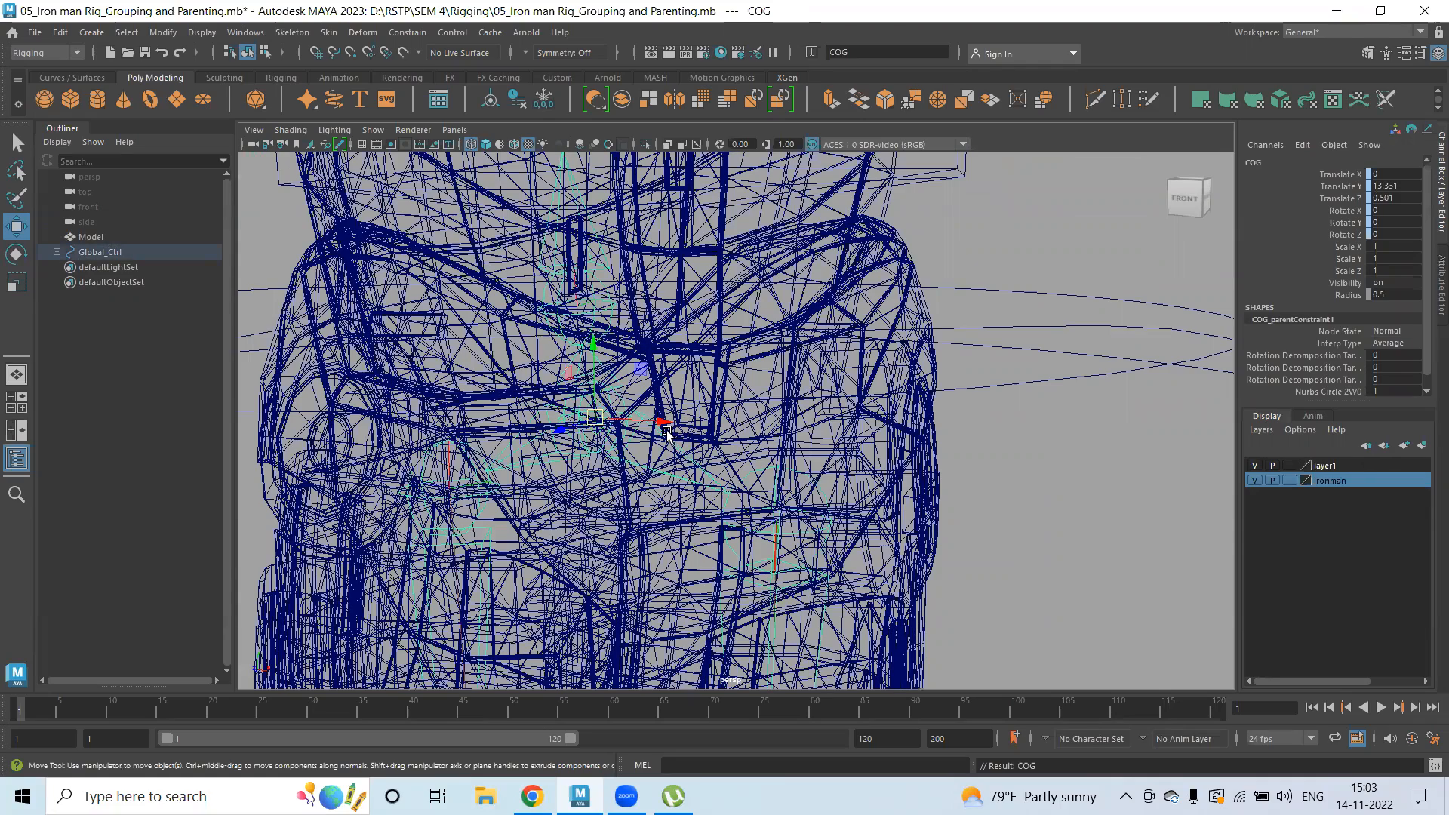
scroll(624, 398, "up", 2)
scroll(624, 397, "up", 2)
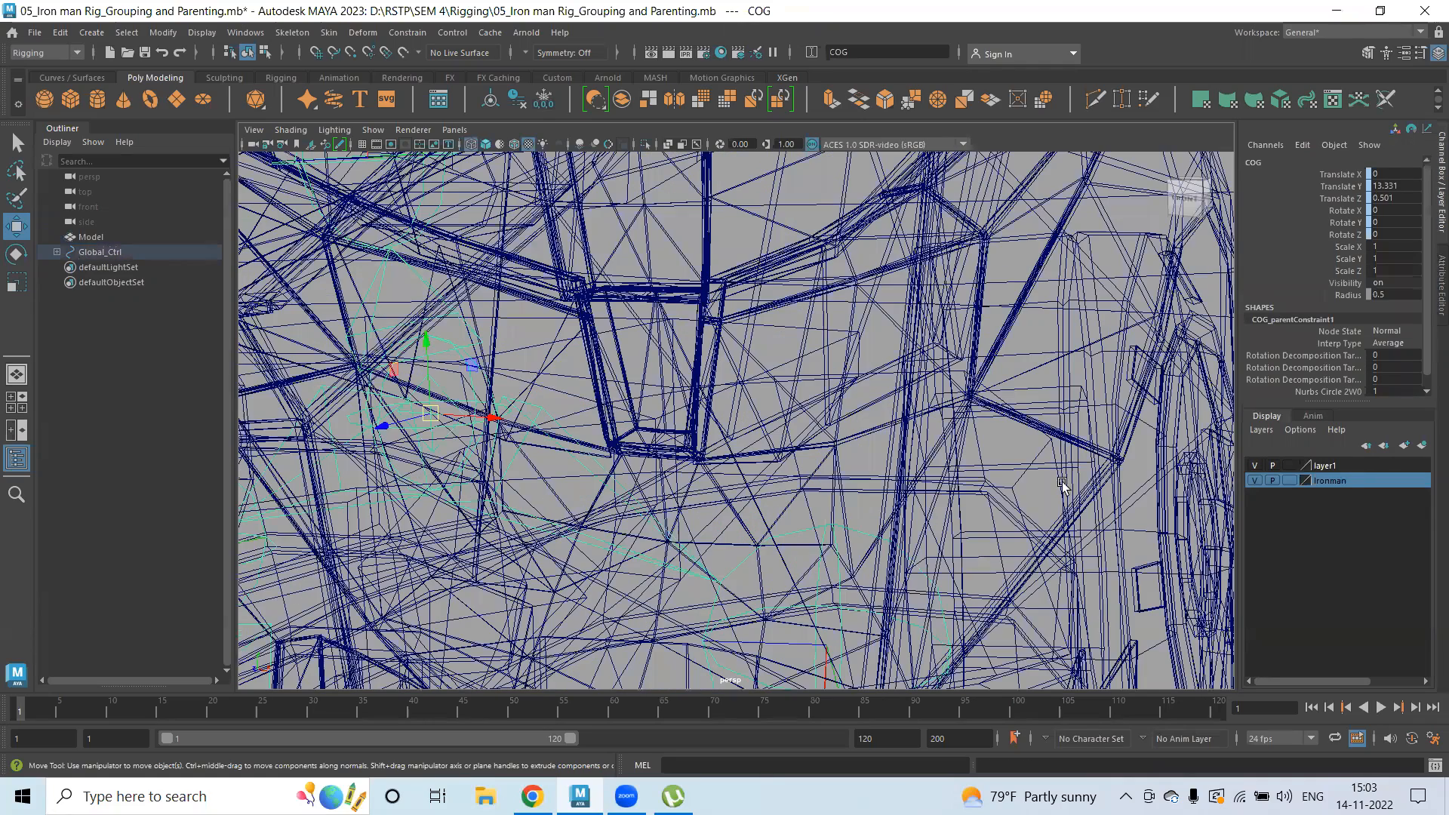
- Hide the Ironman display layer to examine the root joints at the pelvis, and show the layer again
left_click(1256, 480)
scroll(668, 419, "down", 4)
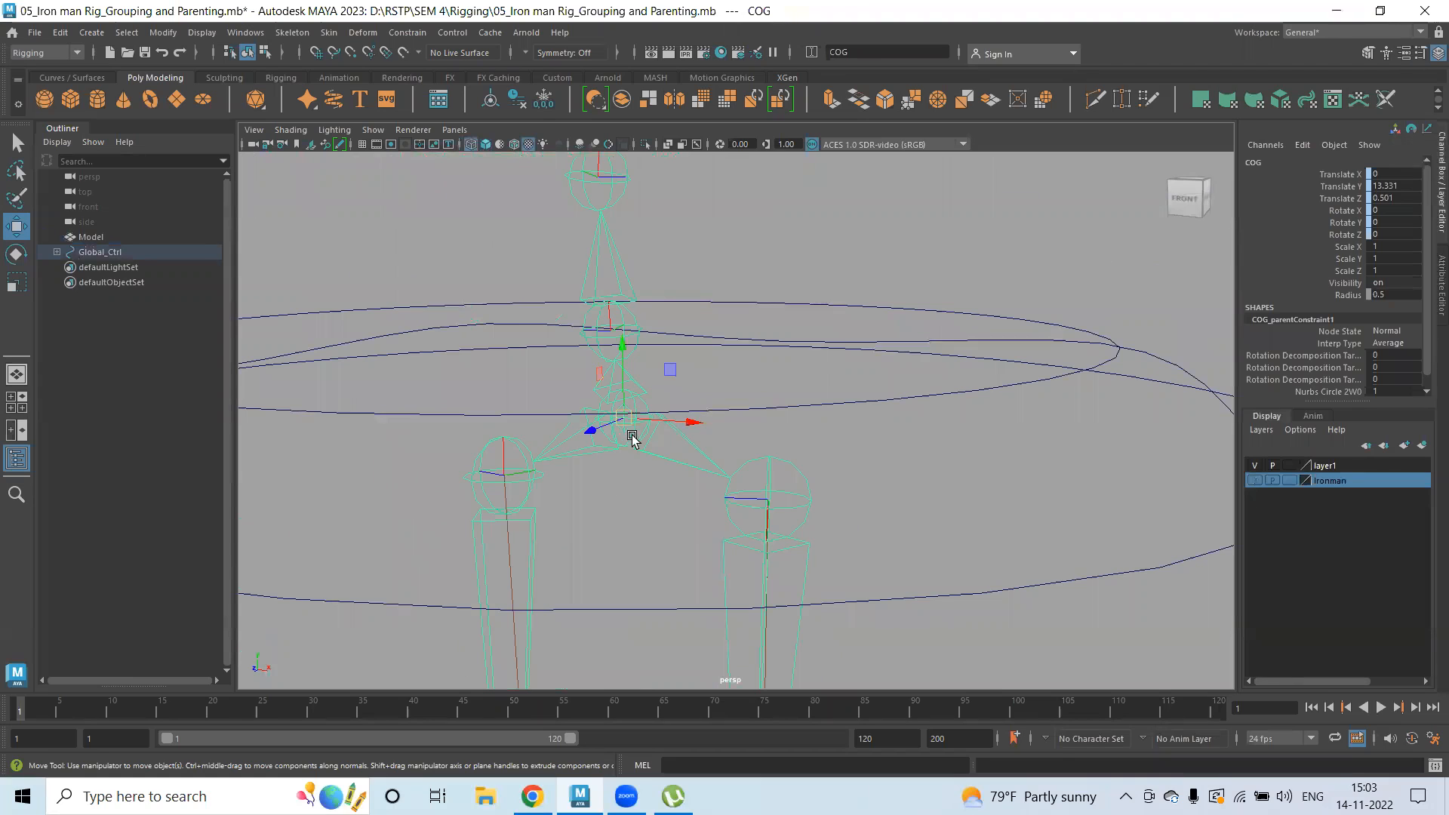
left_click(890, 460)
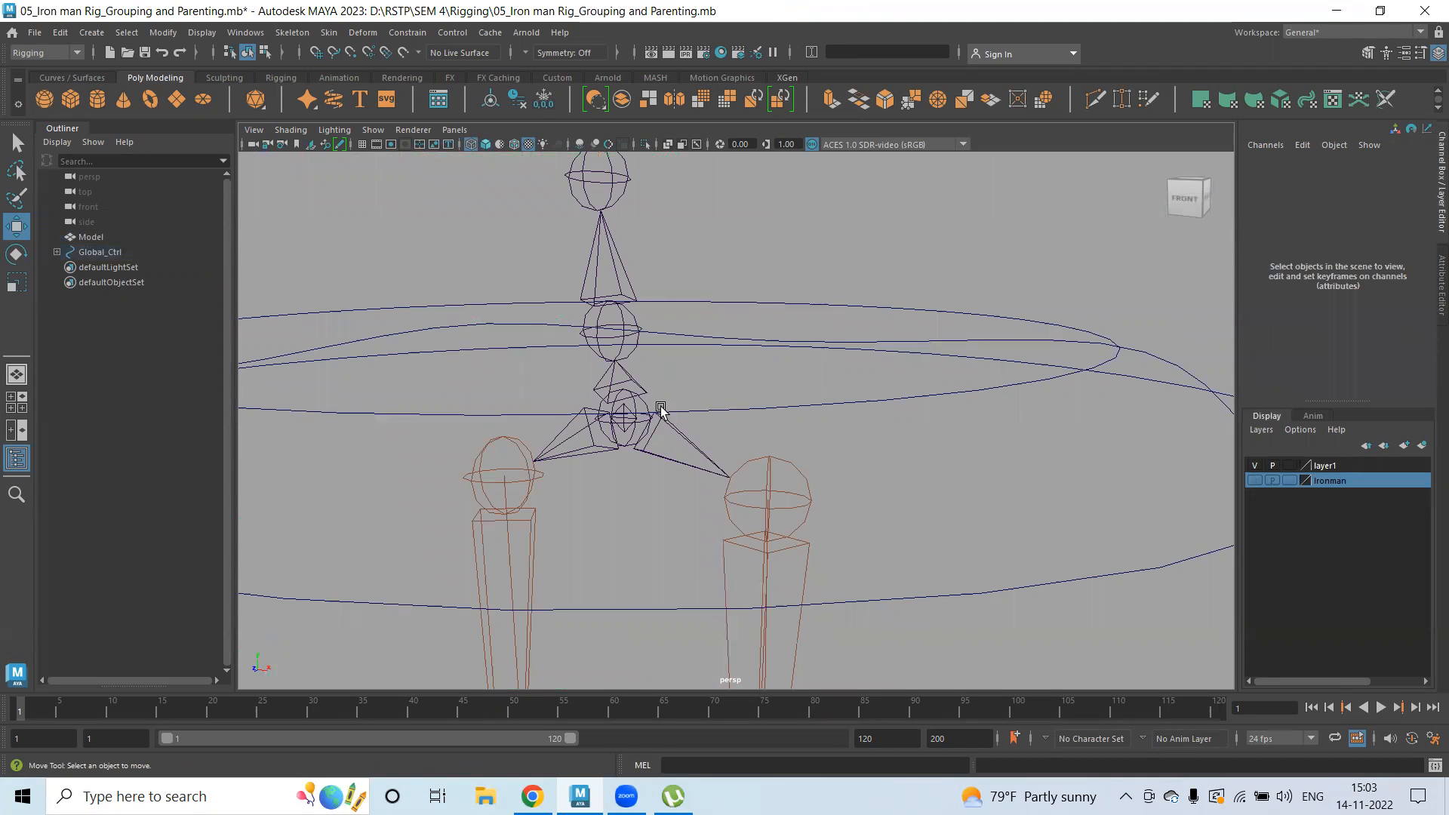
left_click(621, 417)
left_click(913, 457)
left_click(1256, 481)
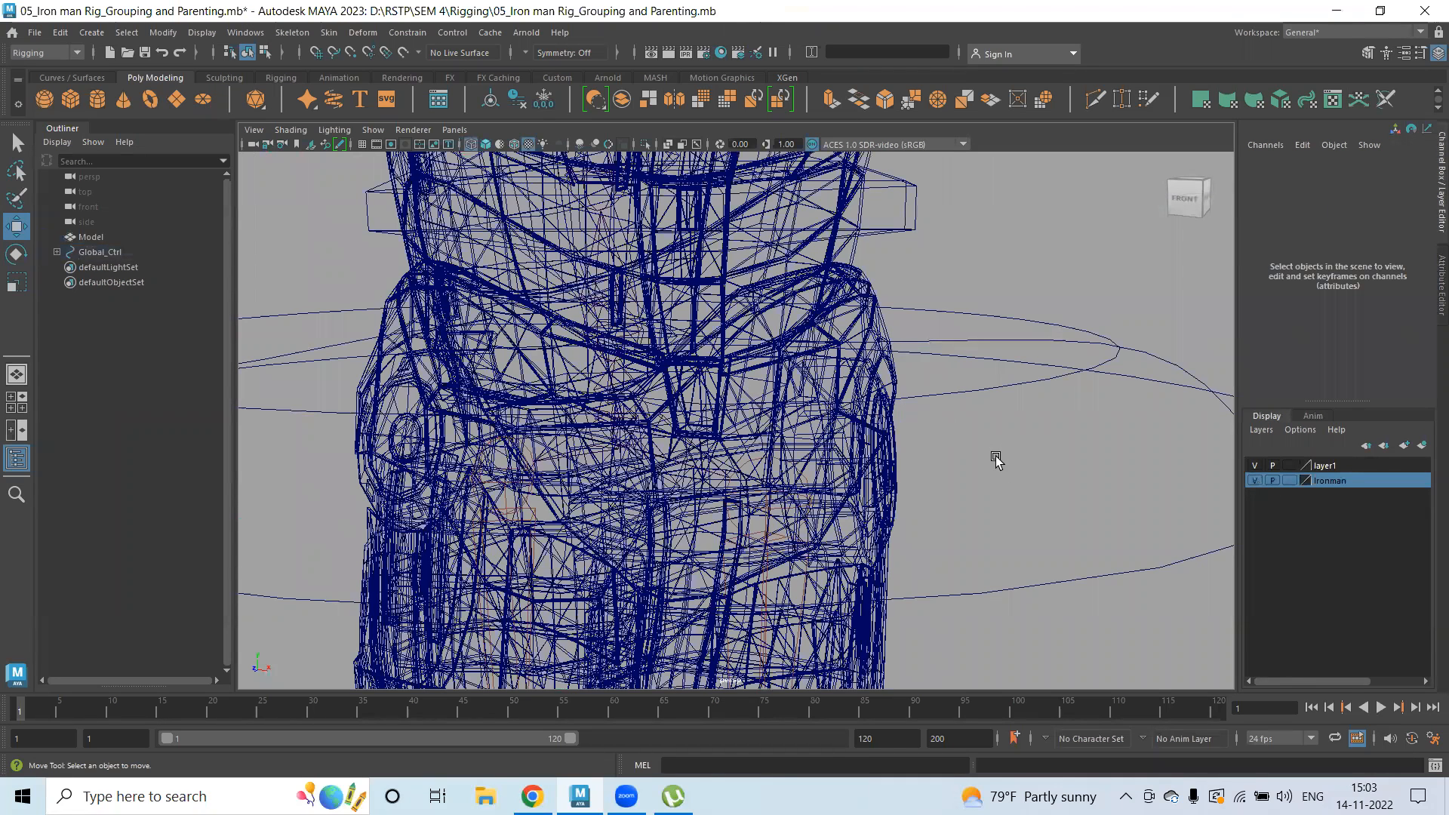
- Select Model together with the COG root joint, locate the Bind Skin command without applying it, and clear the selection
left_click(840, 368)
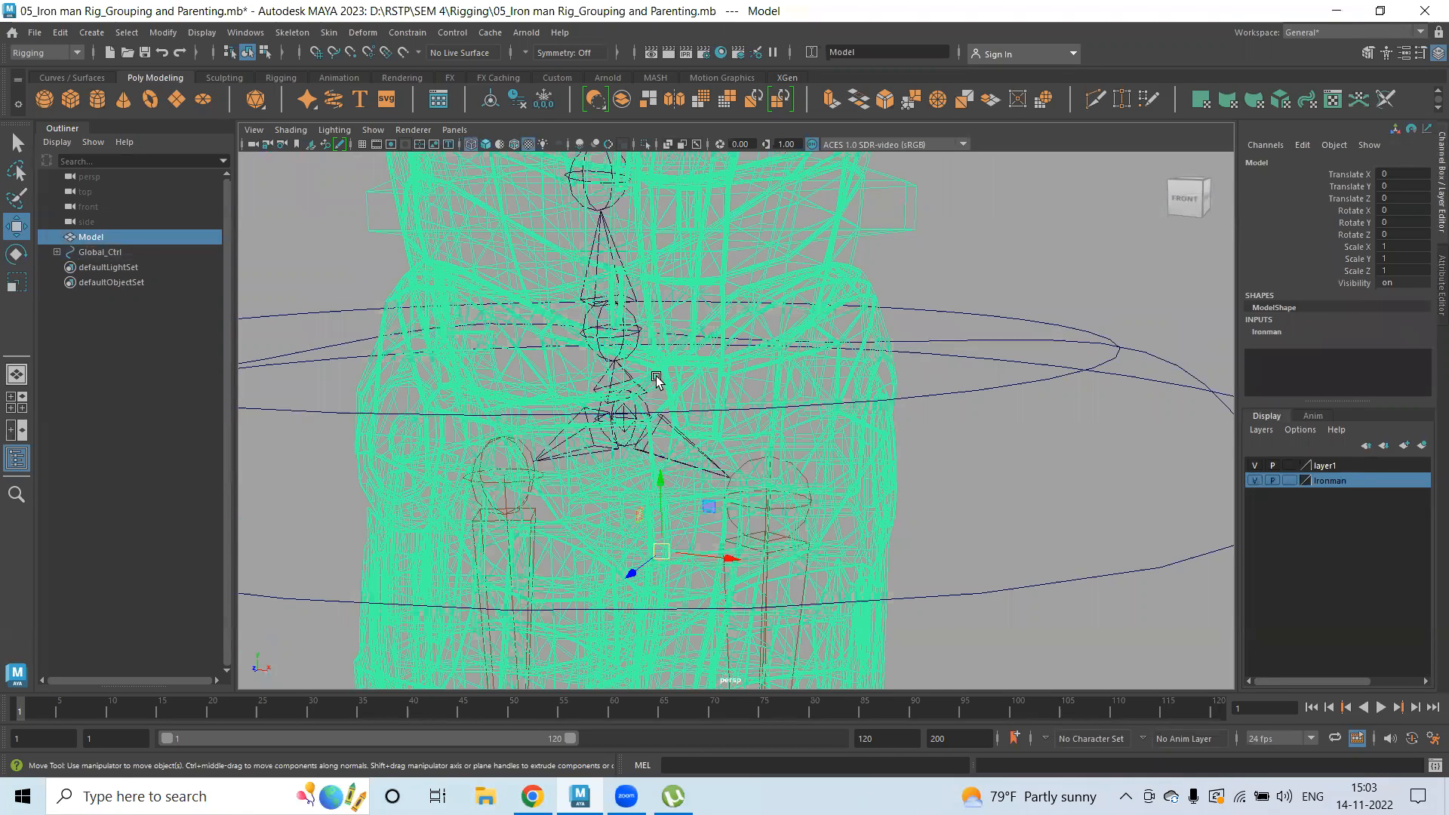
left_click(620, 419)
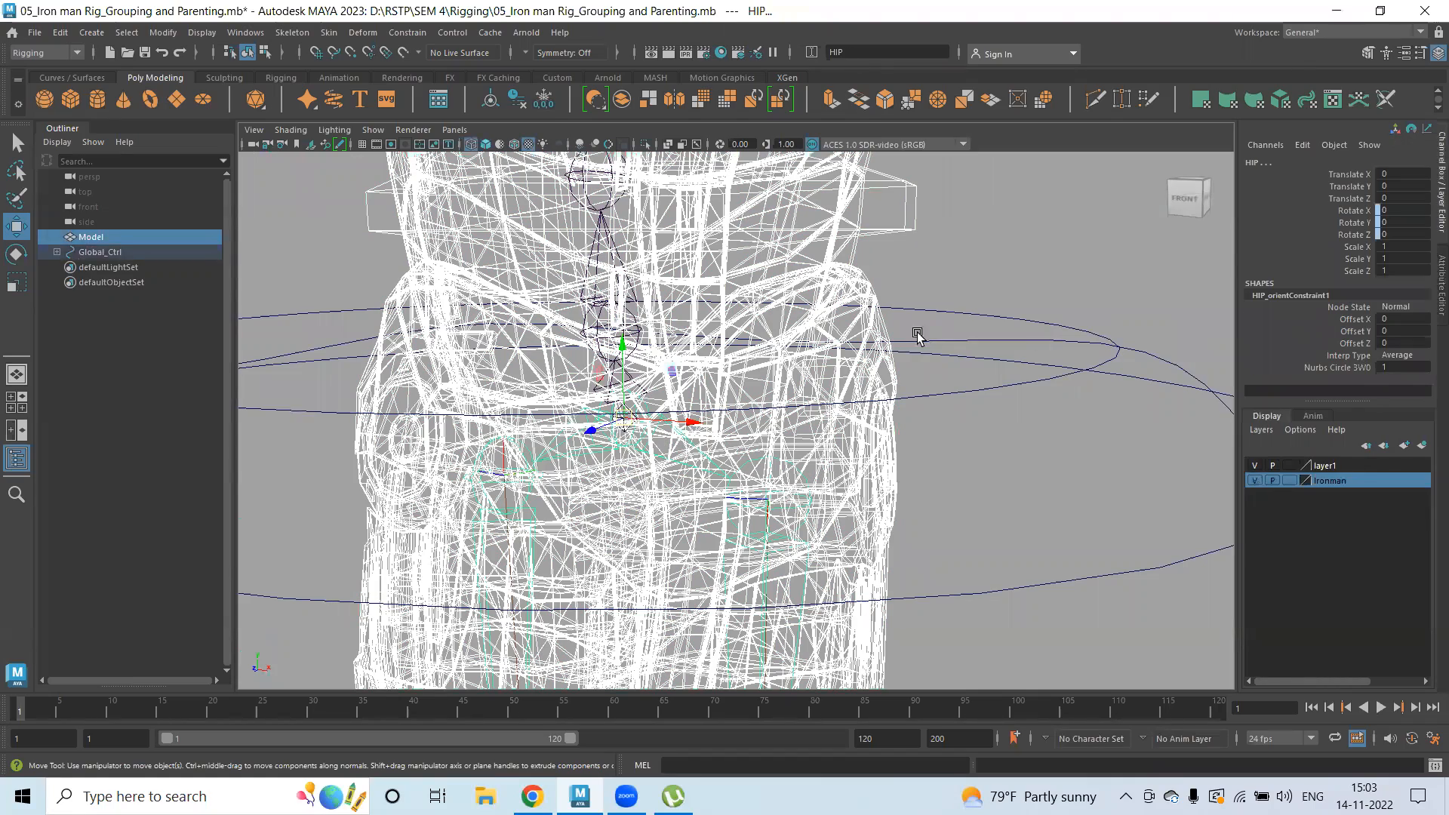
scroll(579, 413, "up", 2)
scroll(579, 414, "up", 3)
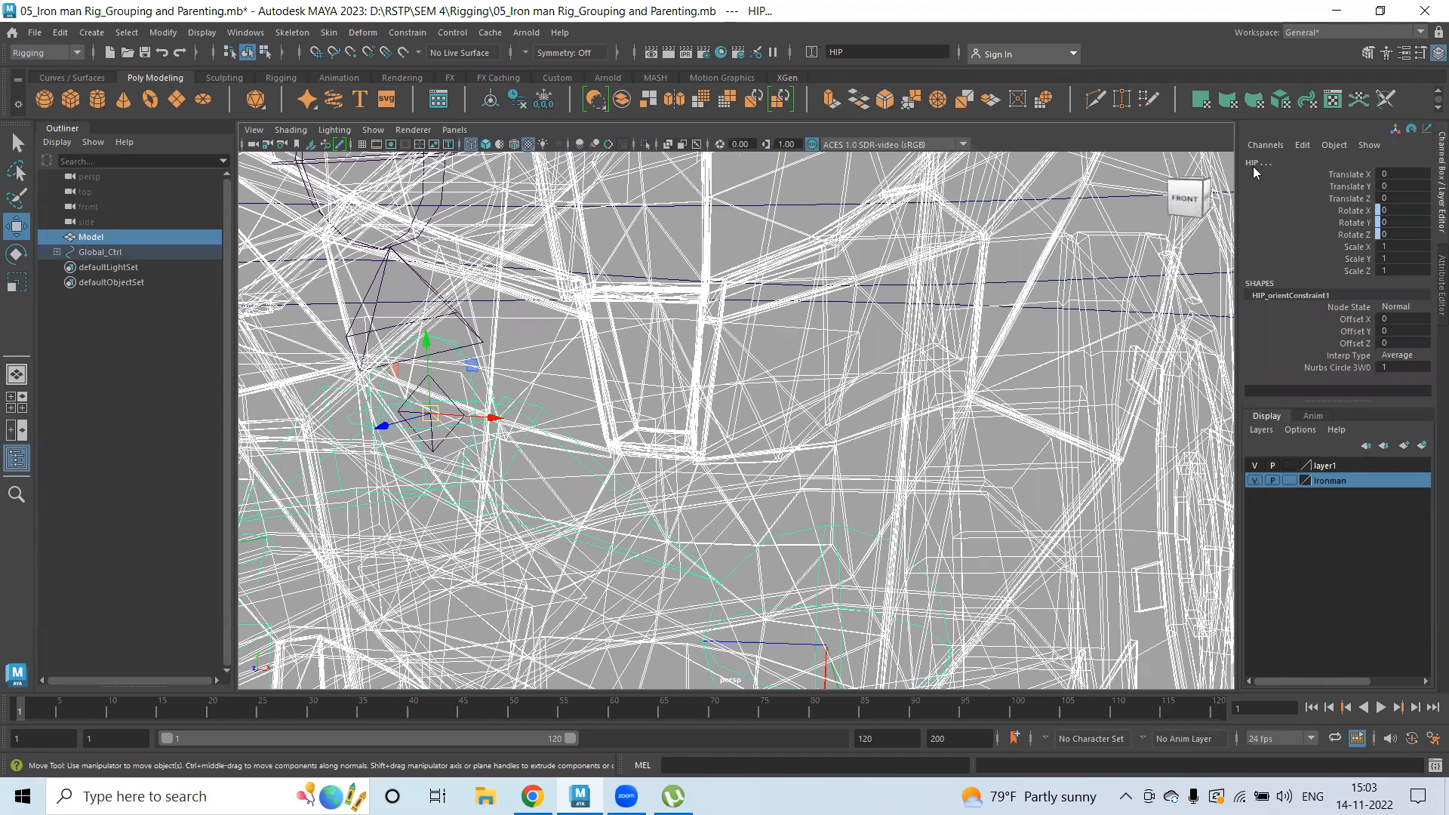
key("Up")
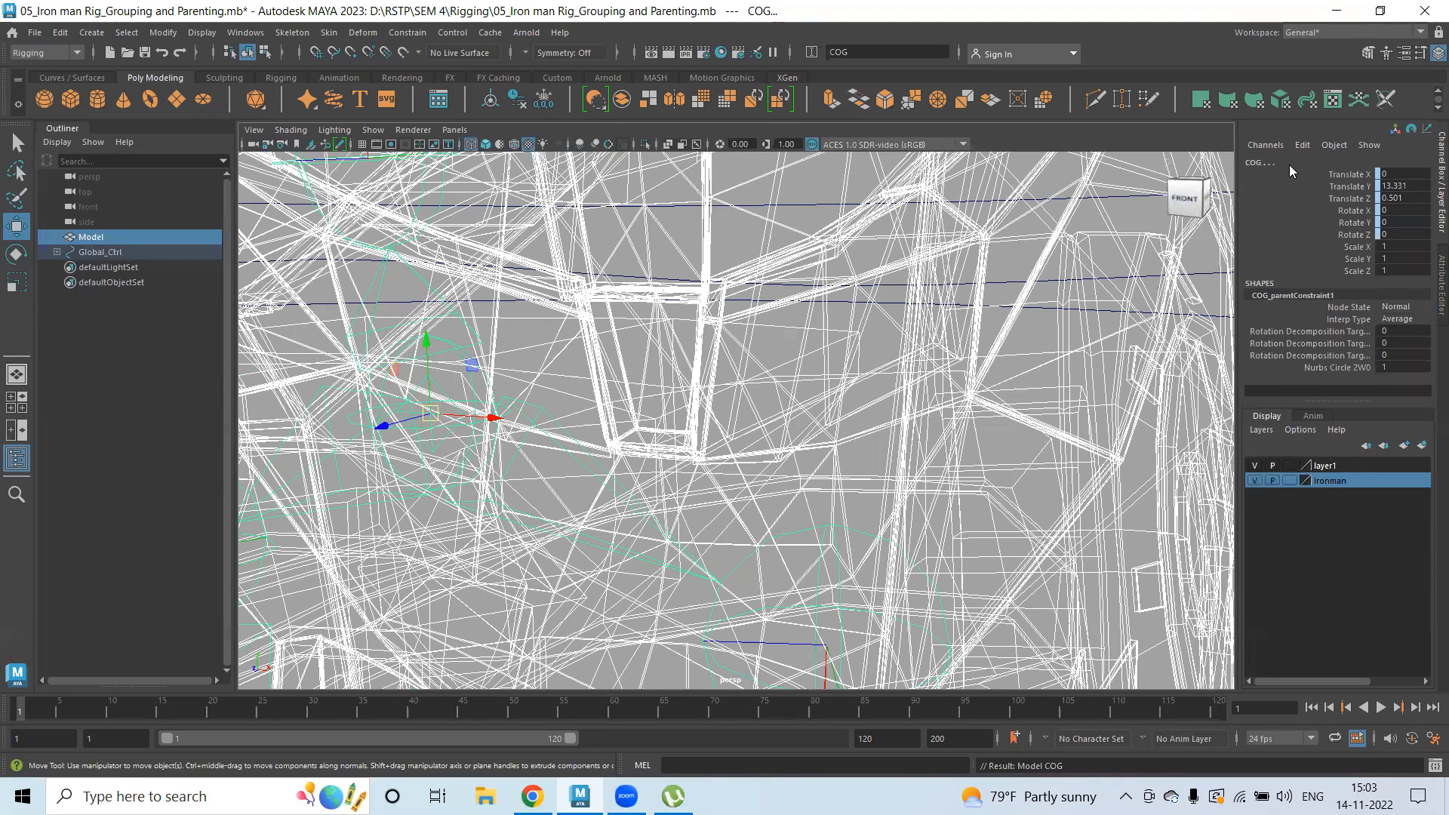
scroll(785, 374, "down", 4)
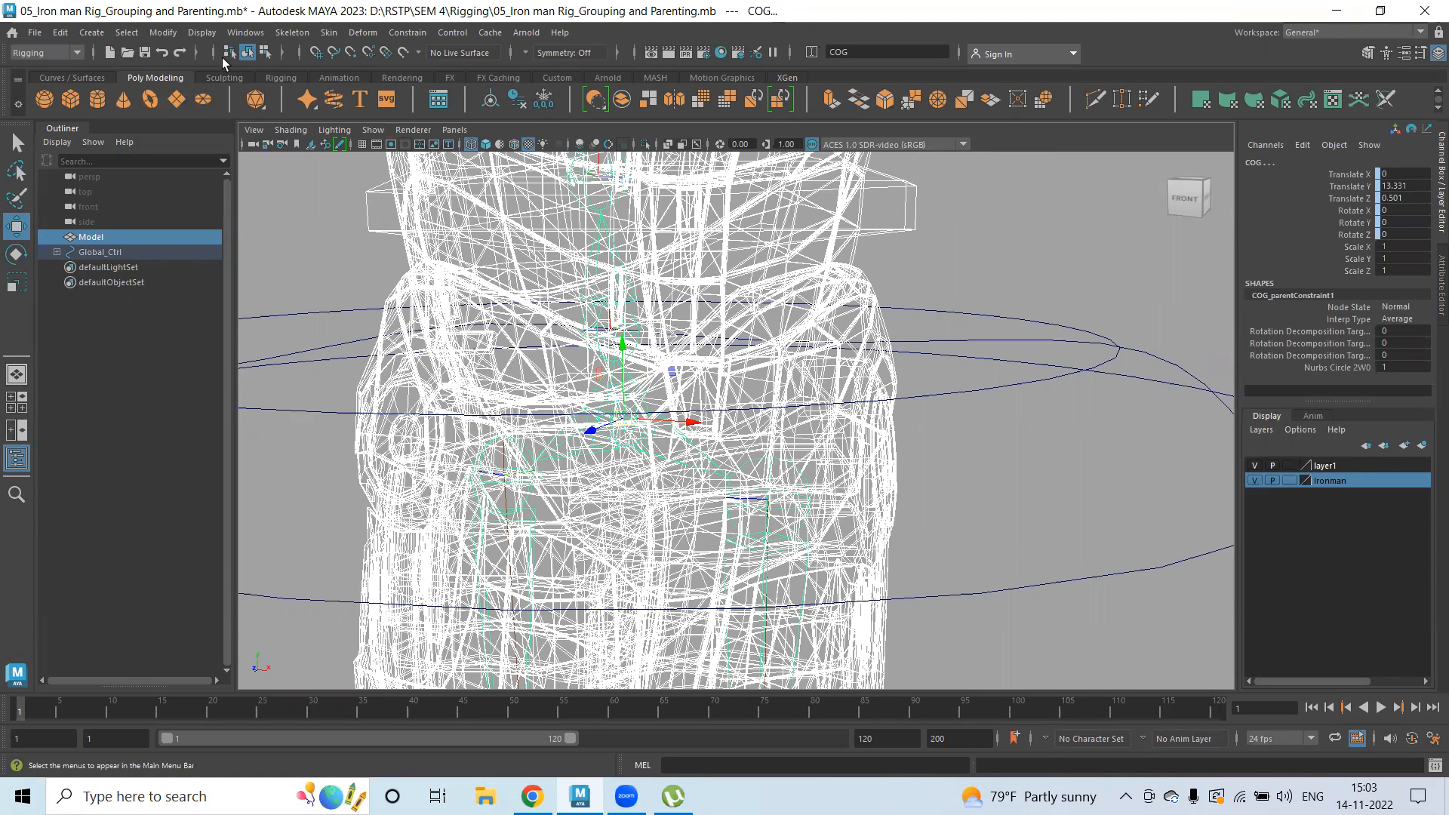
left_click(329, 32)
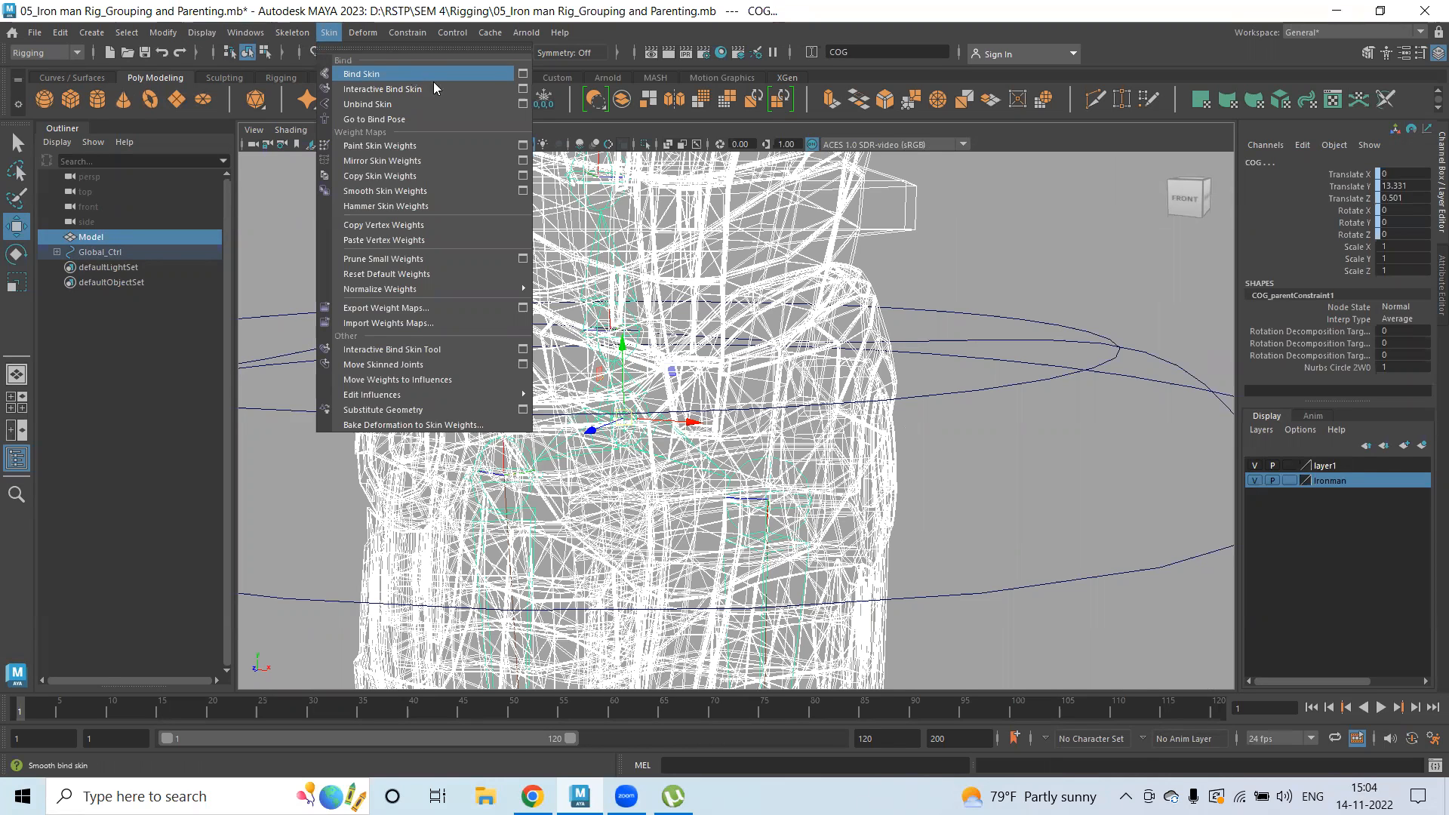
left_click(1002, 214)
- Save the current scene, and save a new version as 06_Iron man Rig_Skinning.mb in the Rigging folder
key("ctrl+s")
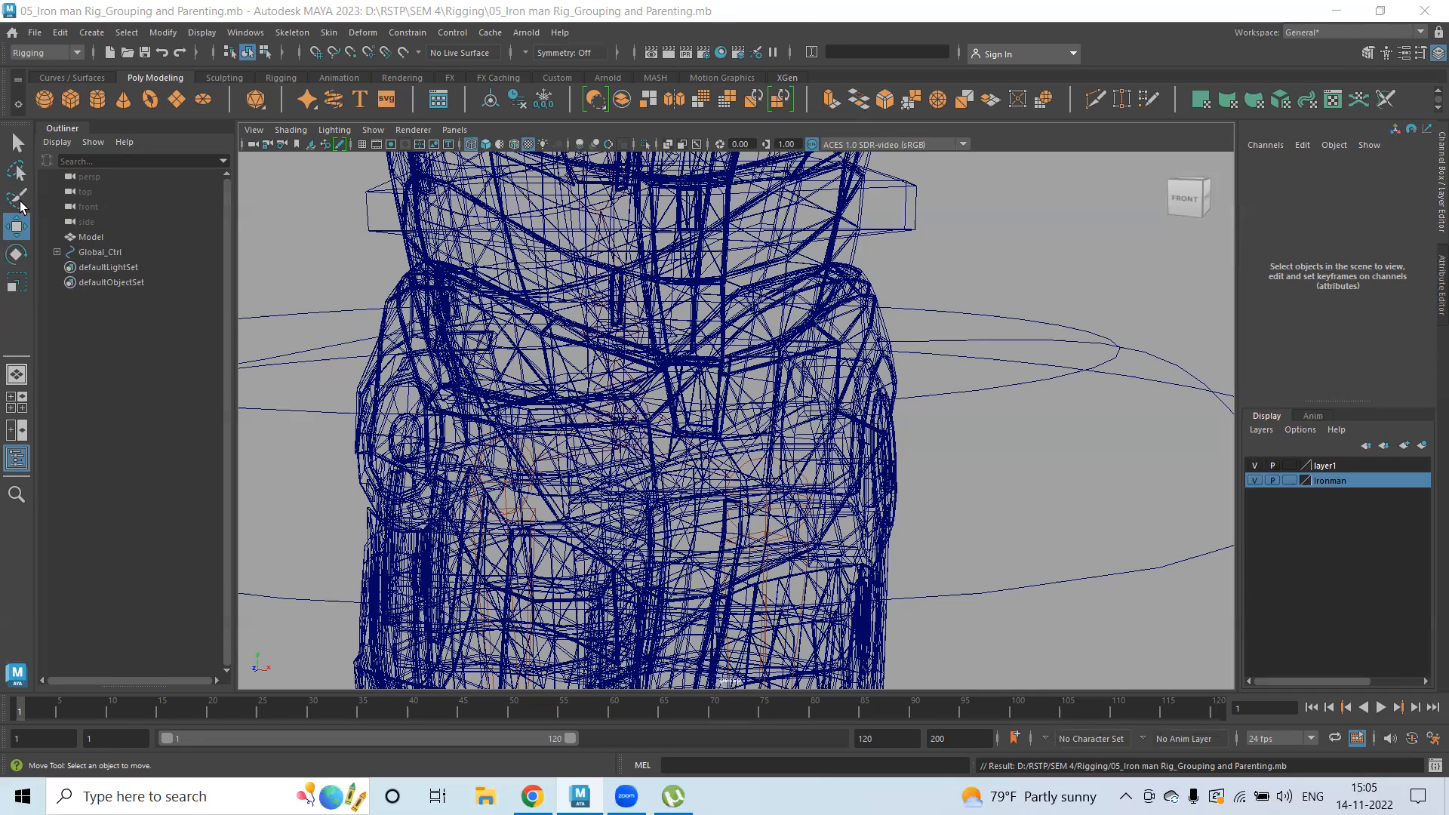
left_click(35, 32)
left_click(80, 111)
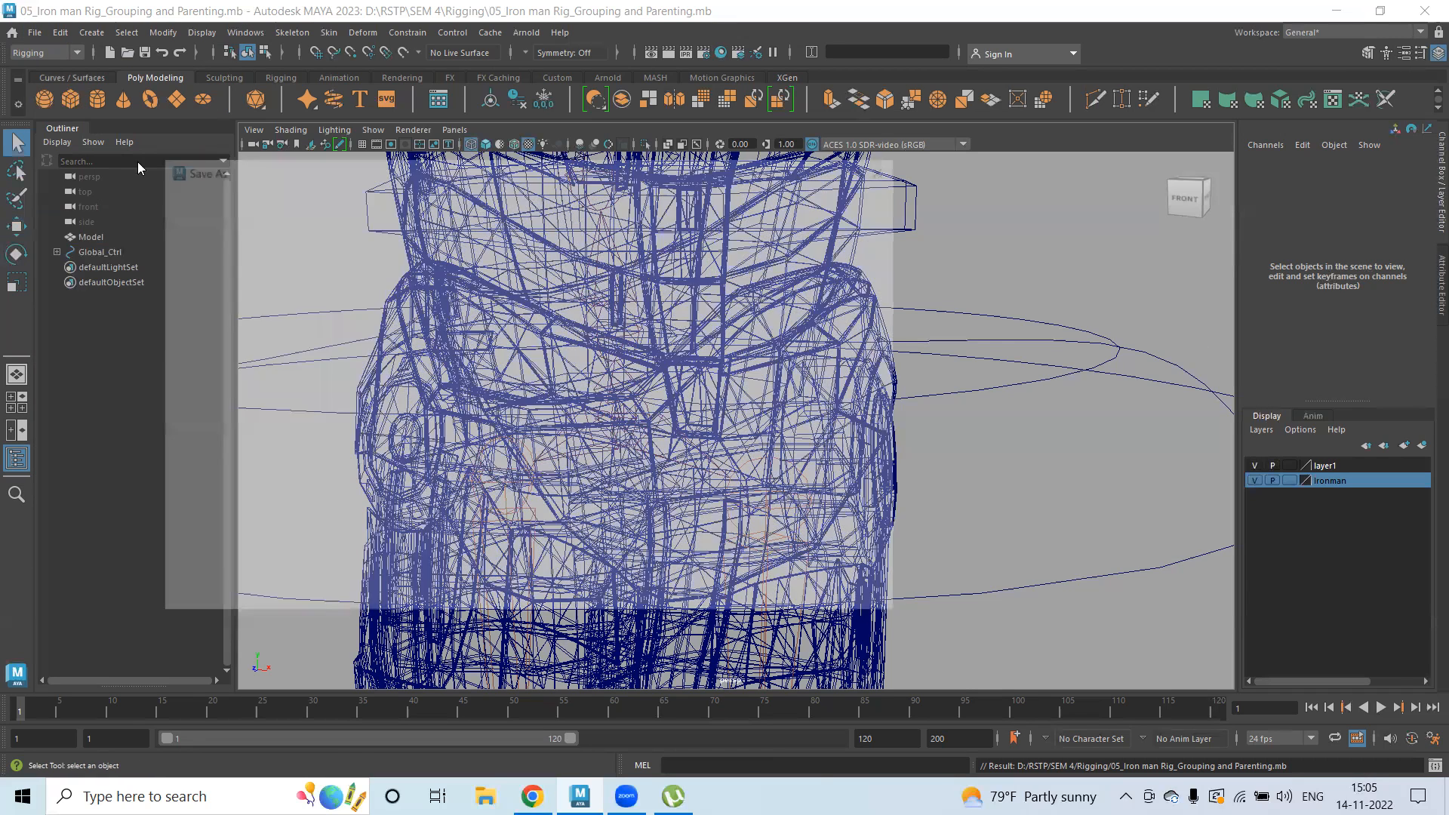
left_click(227, 576)
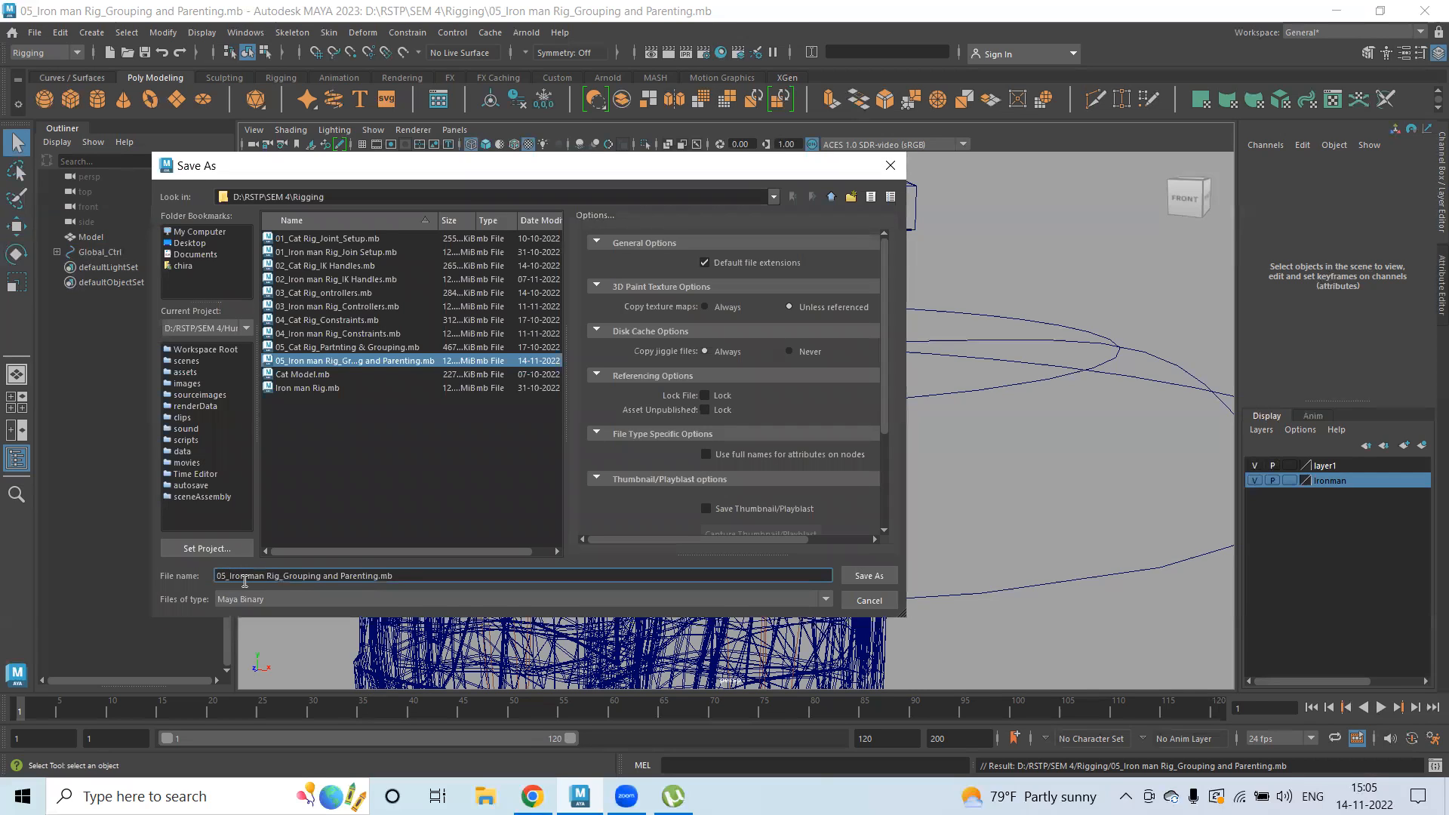
key("BackSpace")
type("6")
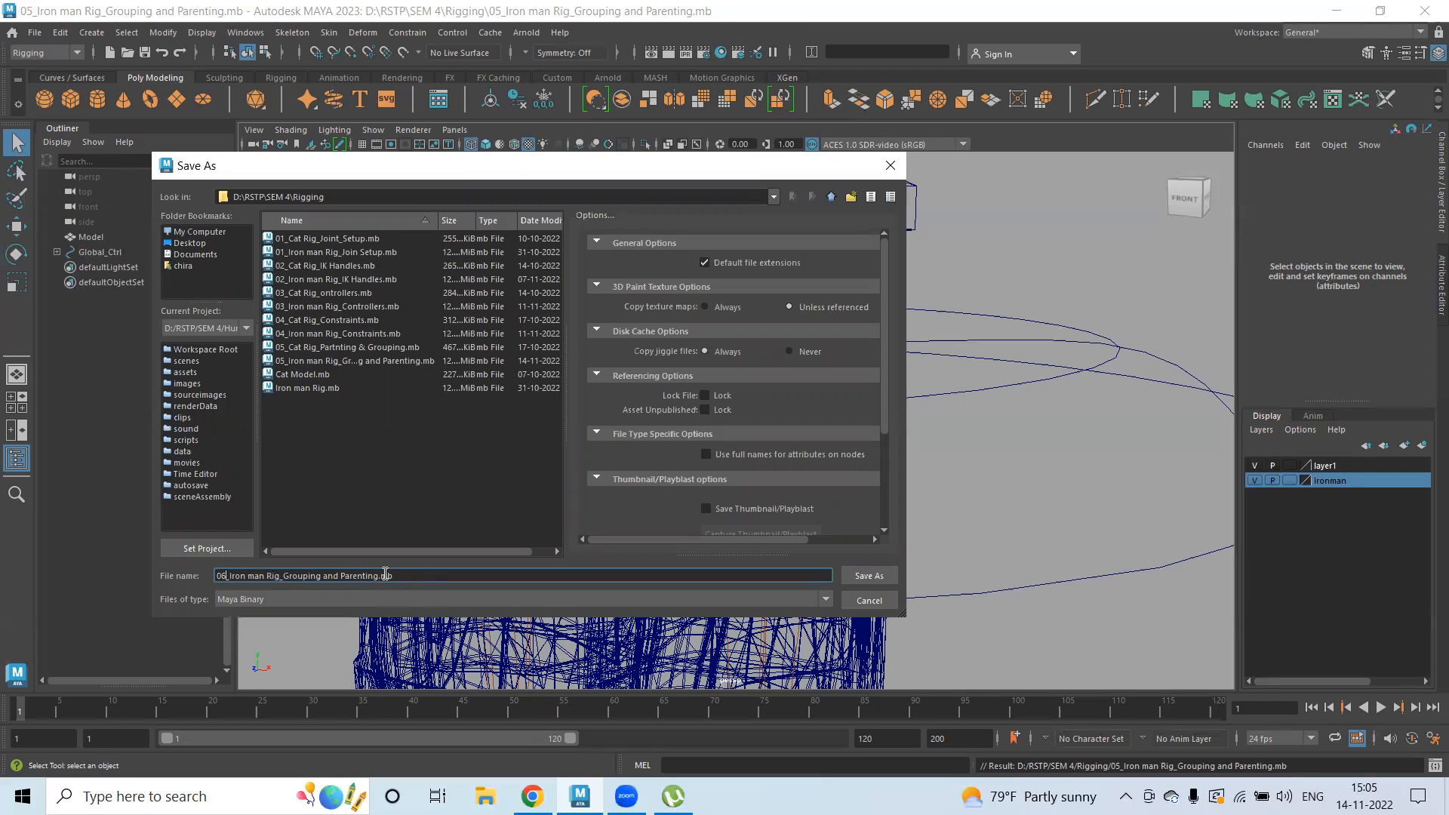
key("BackSpace")
key("BackSpace")
key("BackSpace")
key("BackSpace")
key("BackSpace")
key("BackSpace")
key("BackSpace")
key("BackSpace")
key("BackSpace")
key("BackSpace")
key("BackSpace")
key("BackSpace")
key("BackSpace")
key("BackSpace")
key("BackSpace")
key("BackSpace")
key("BackSpace")
key("BackSpace")
key("BackSpace")
key("BackSpace")
key("BackSpace")
key("BackSpace")
type("Skinning")
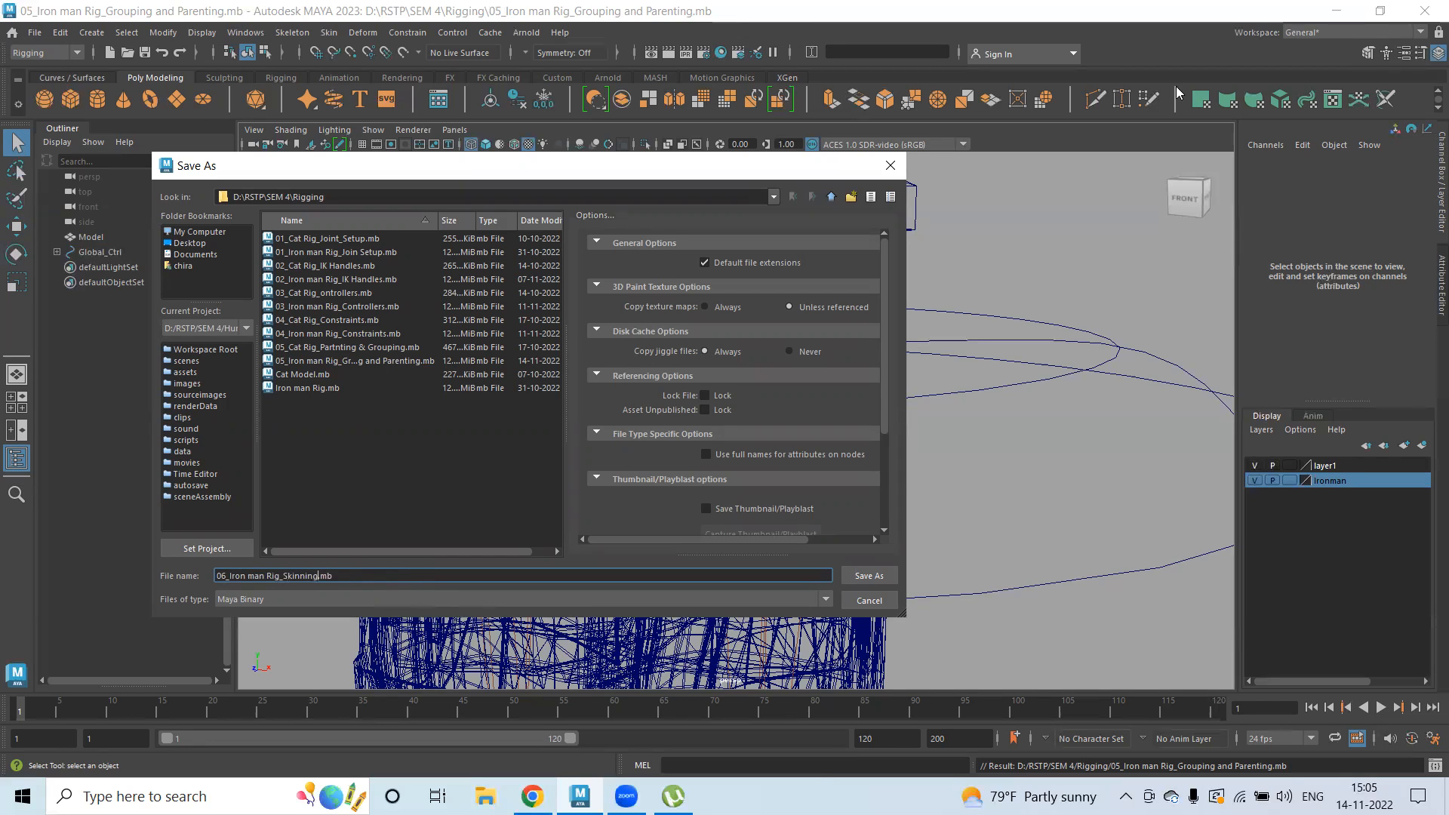
left_click(869, 576)
key("w")
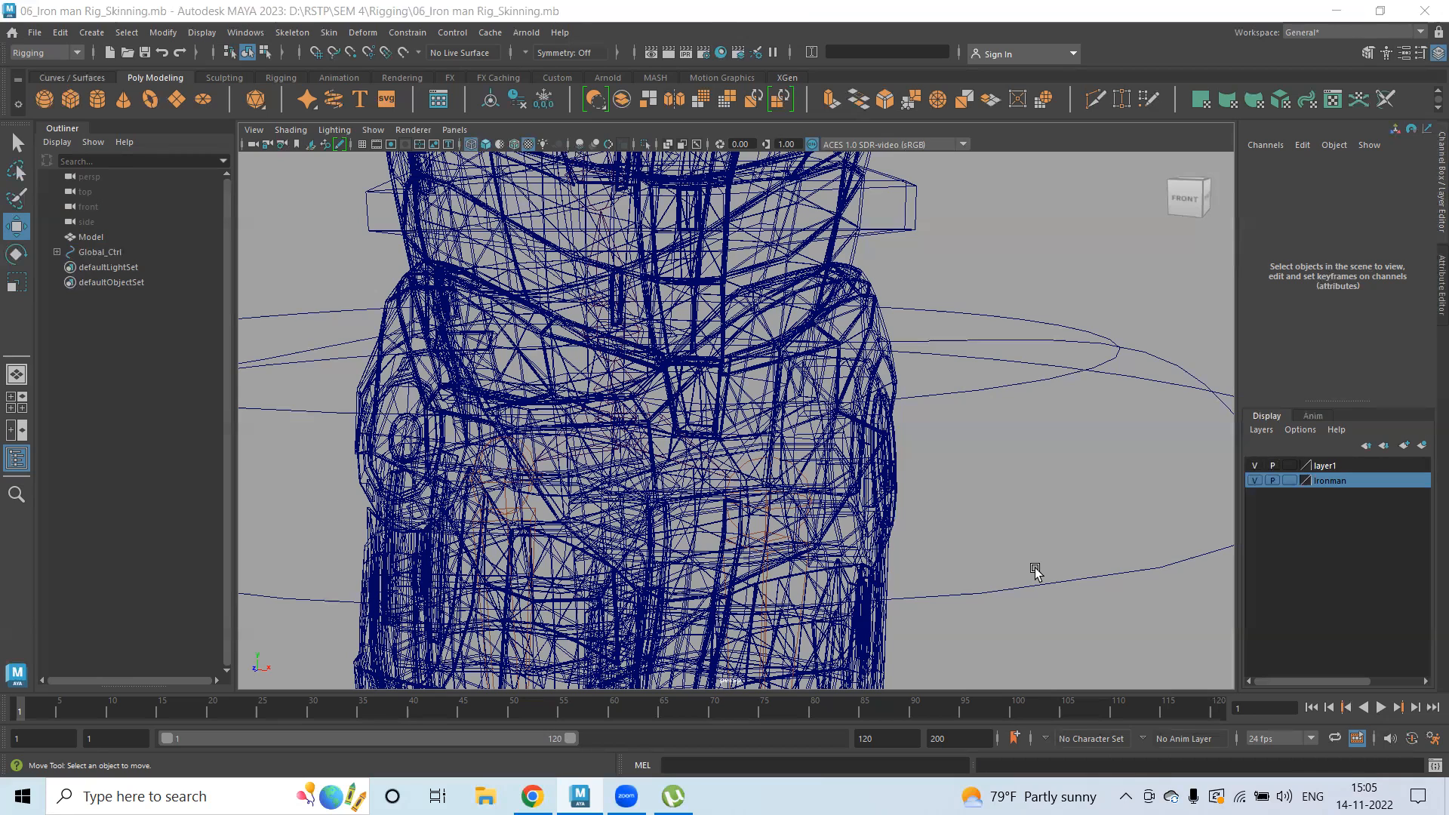
scroll(666, 419, "down", 6)
key("x")
left_click_drag(666, 408, 423, 355)
left_click(554, 383)
key("ctrl+z")
key("ctrl+z")
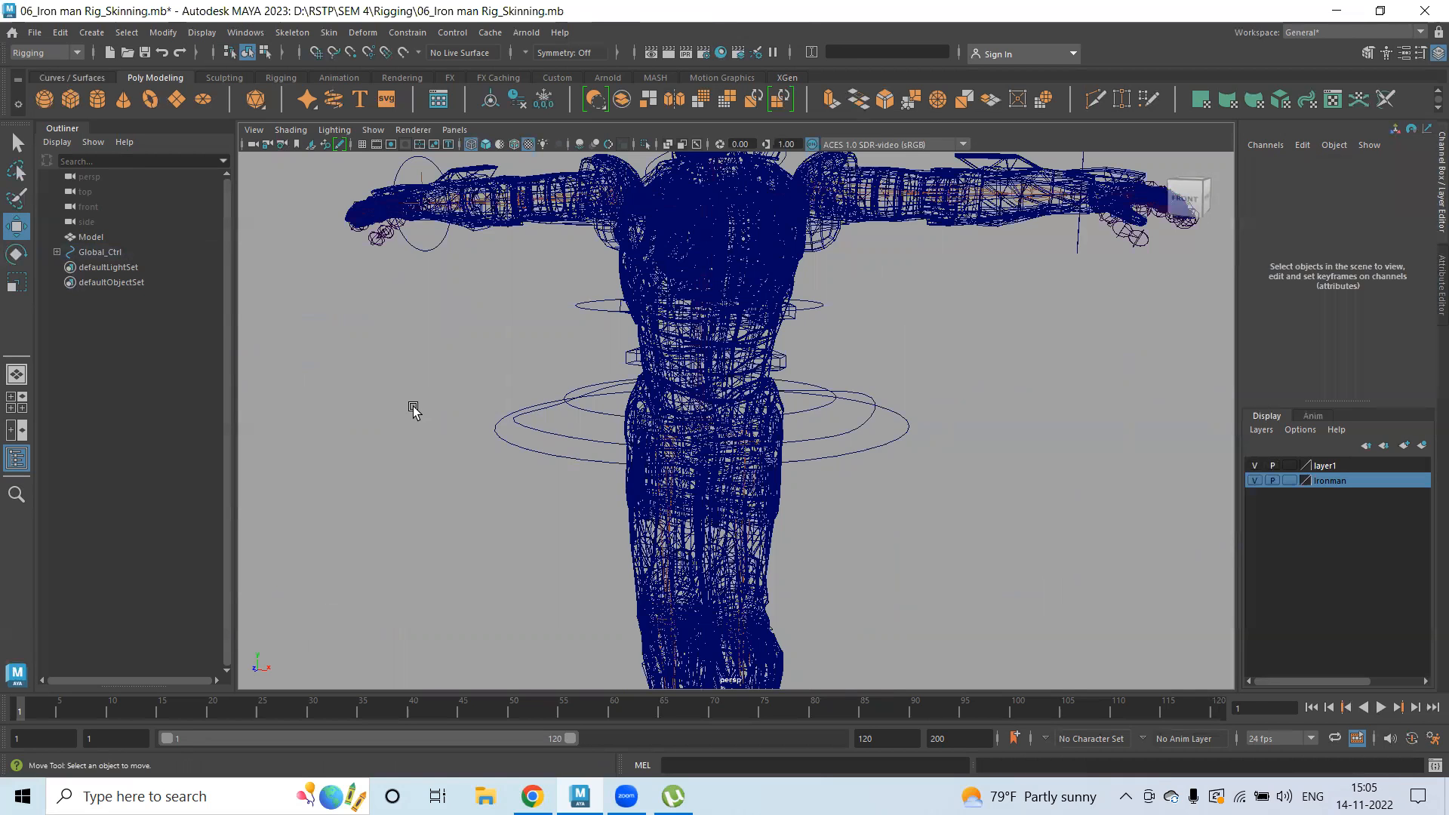
- Show the Iron Man model in textured shading and examine its torso and arms from the front
key("6")
scroll(398, 323, "down", 5)
mouse_move(528, 437)
left_mouse_down("alt")
mouse_move(617, 437)
mouse_move(582, 405)
mouse_move(537, 398)
mouse_move(482, 459)
left_mouse_up("alt")
right_click_drag(482, 459, 679, 423, "alt")
left_click_drag(460, 355, 330, 317, "alt")
left_click_drag(483, 321, 573, 311, "alt")
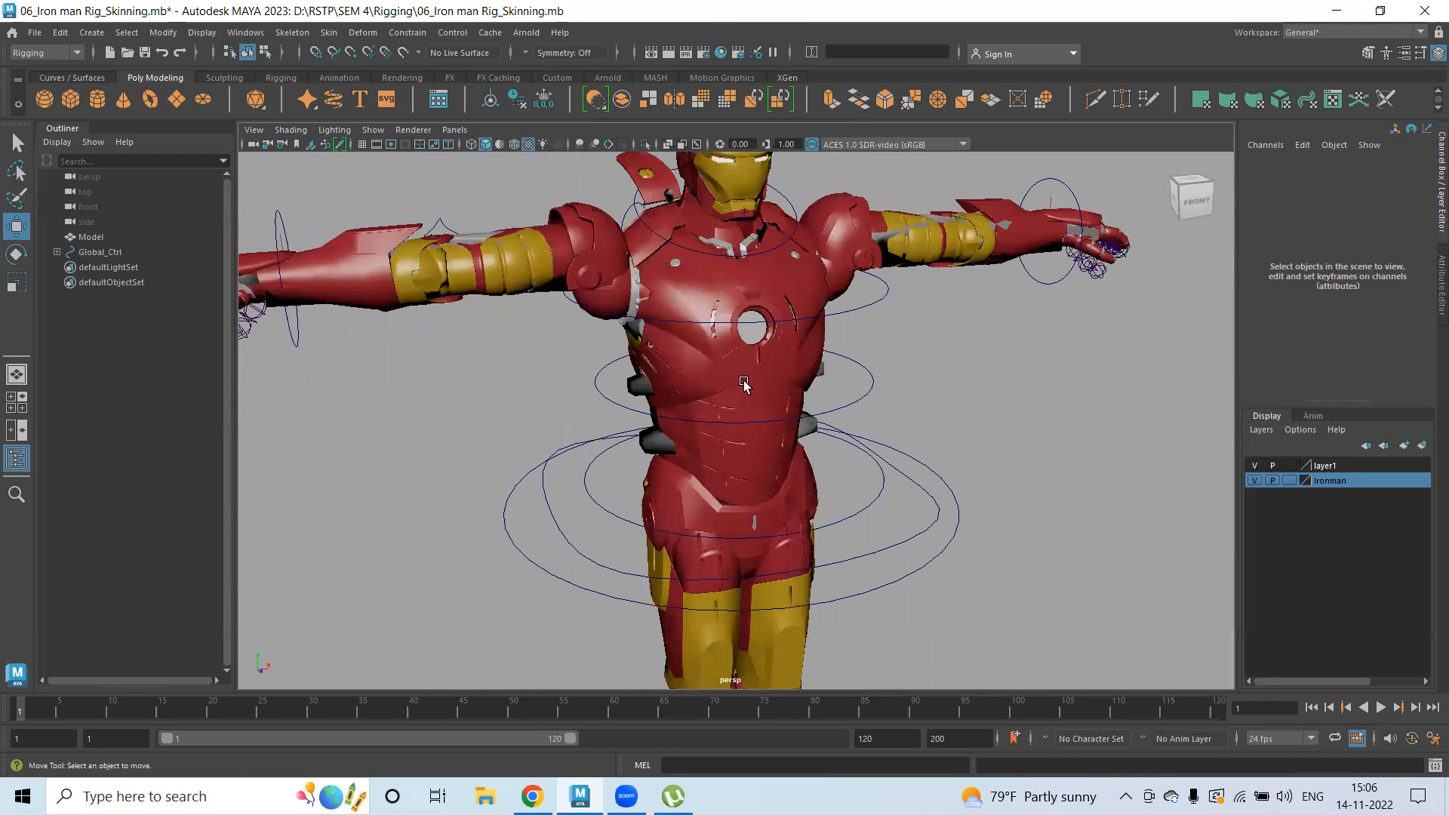
right_click_drag(744, 382, 518, 356, "alt")
- Undo the recent selection changes one after another
key("ctrl+z")
key("ctrl+z")
key("ctrl+z")
key("ctrl+z")
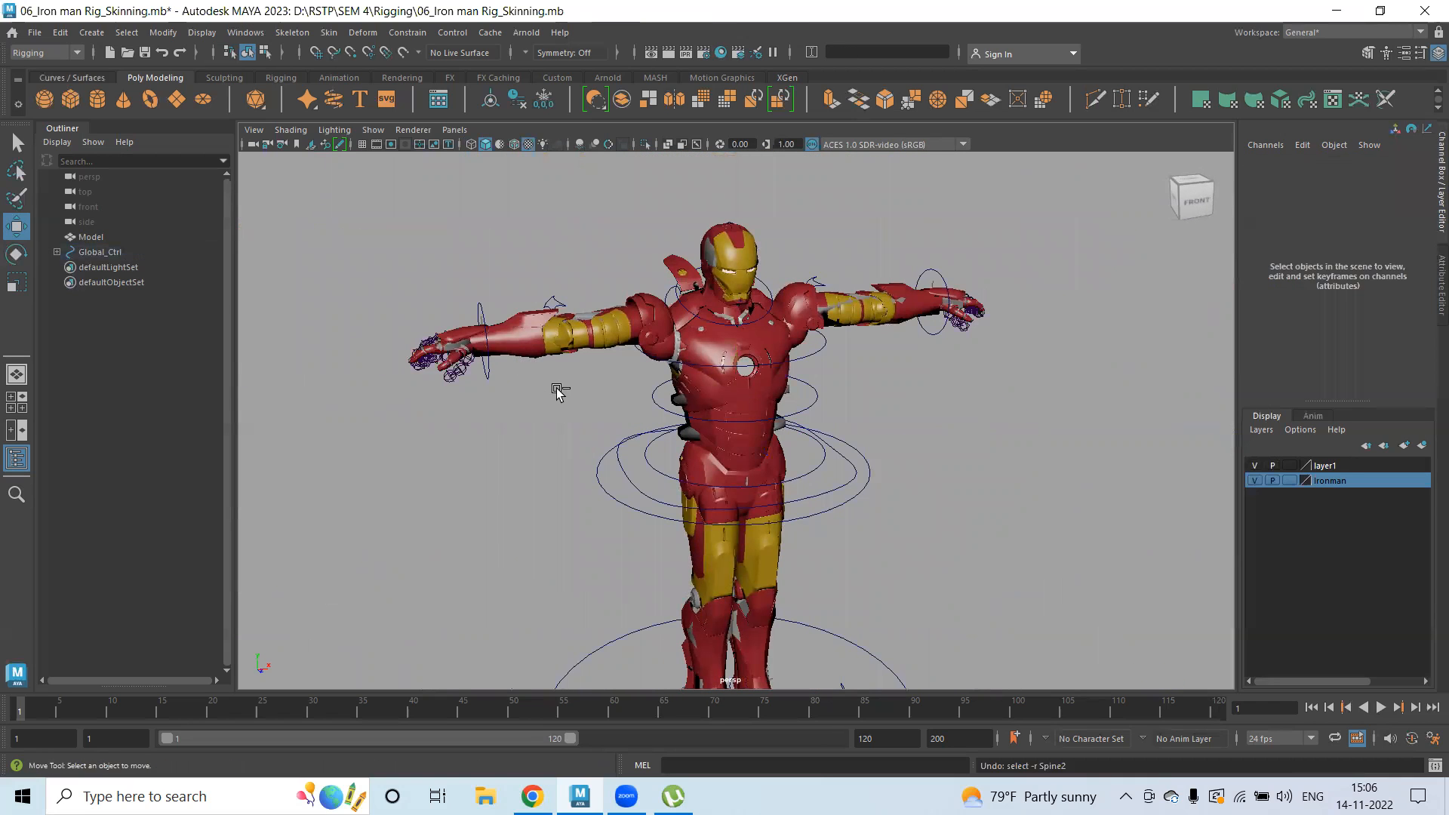
key("ctrl+z")
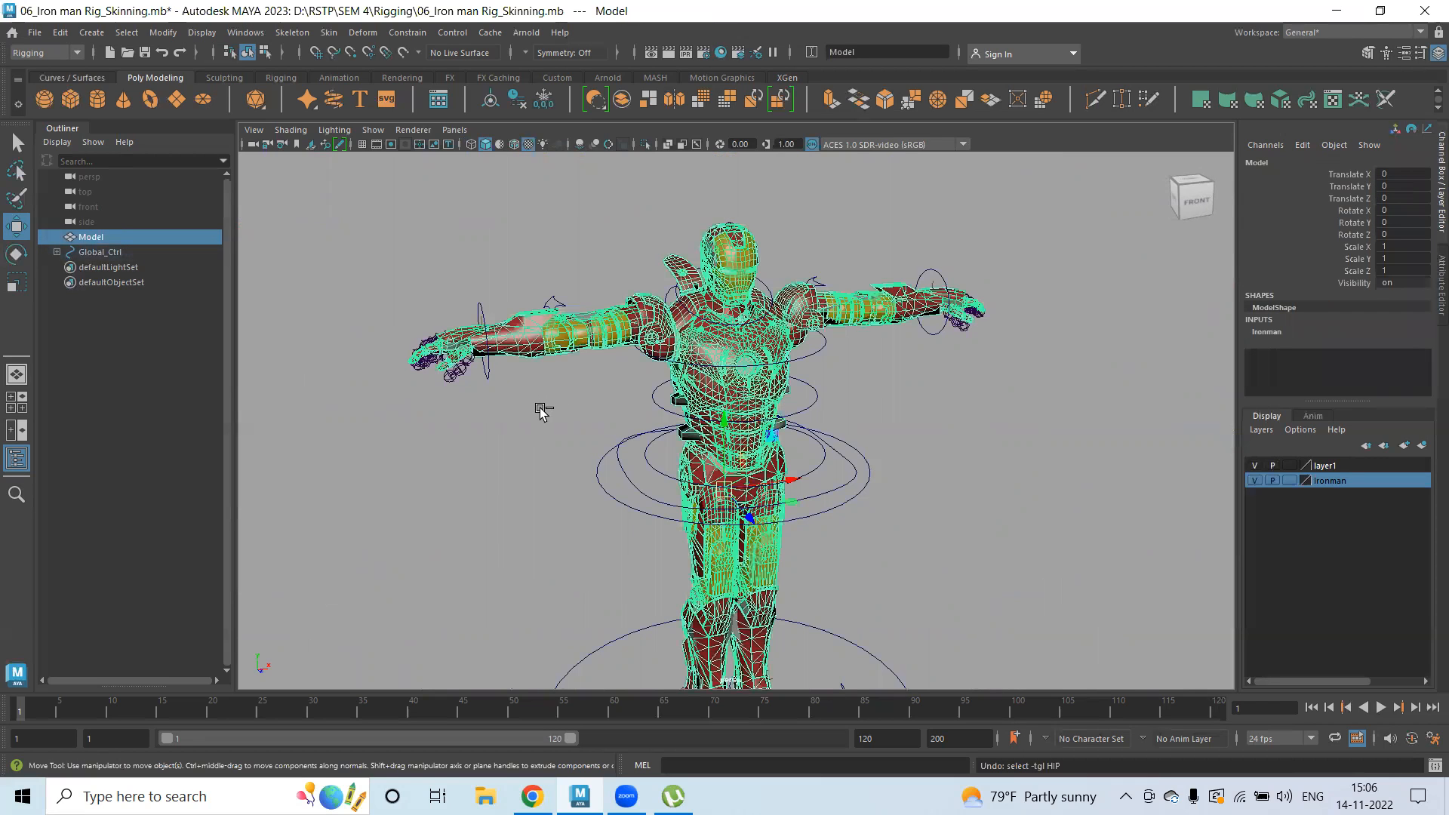
- Discard the current scene's changes and open 05_Iron man Rig_Grouping and Parenting.mb
key("ctrl+o")
left_click(730, 401)
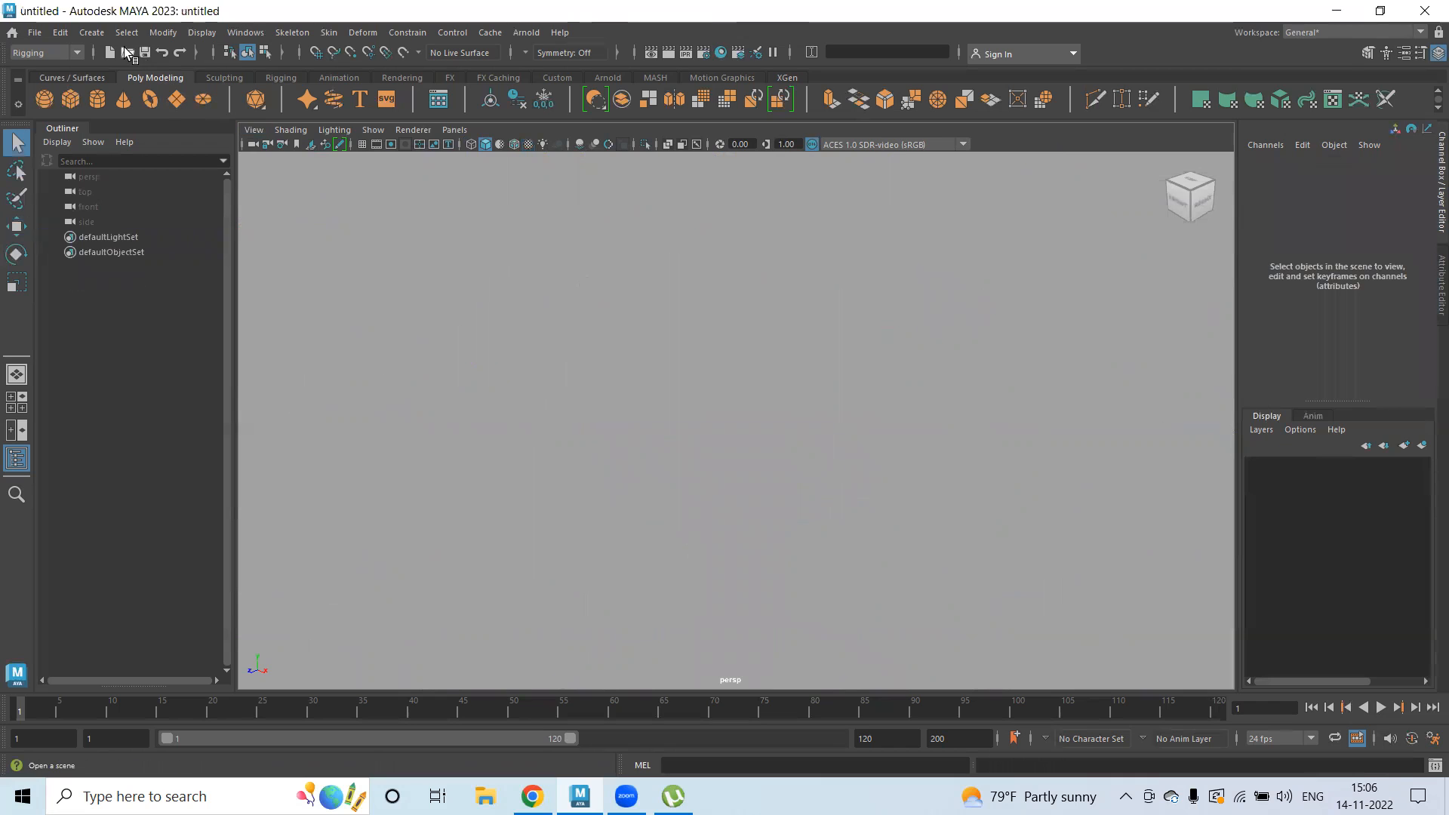
left_click(316, 361)
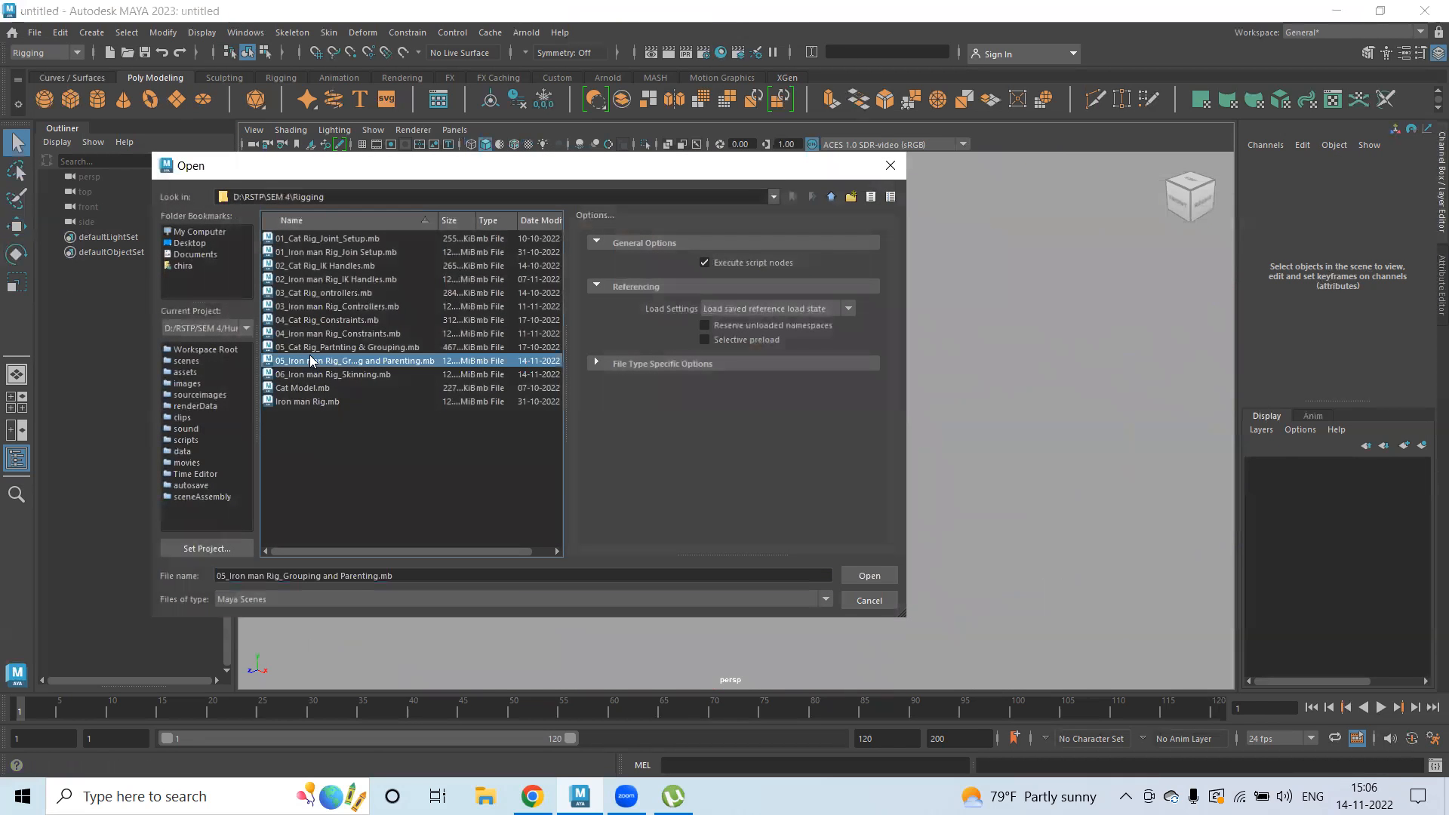
left_click(867, 576)
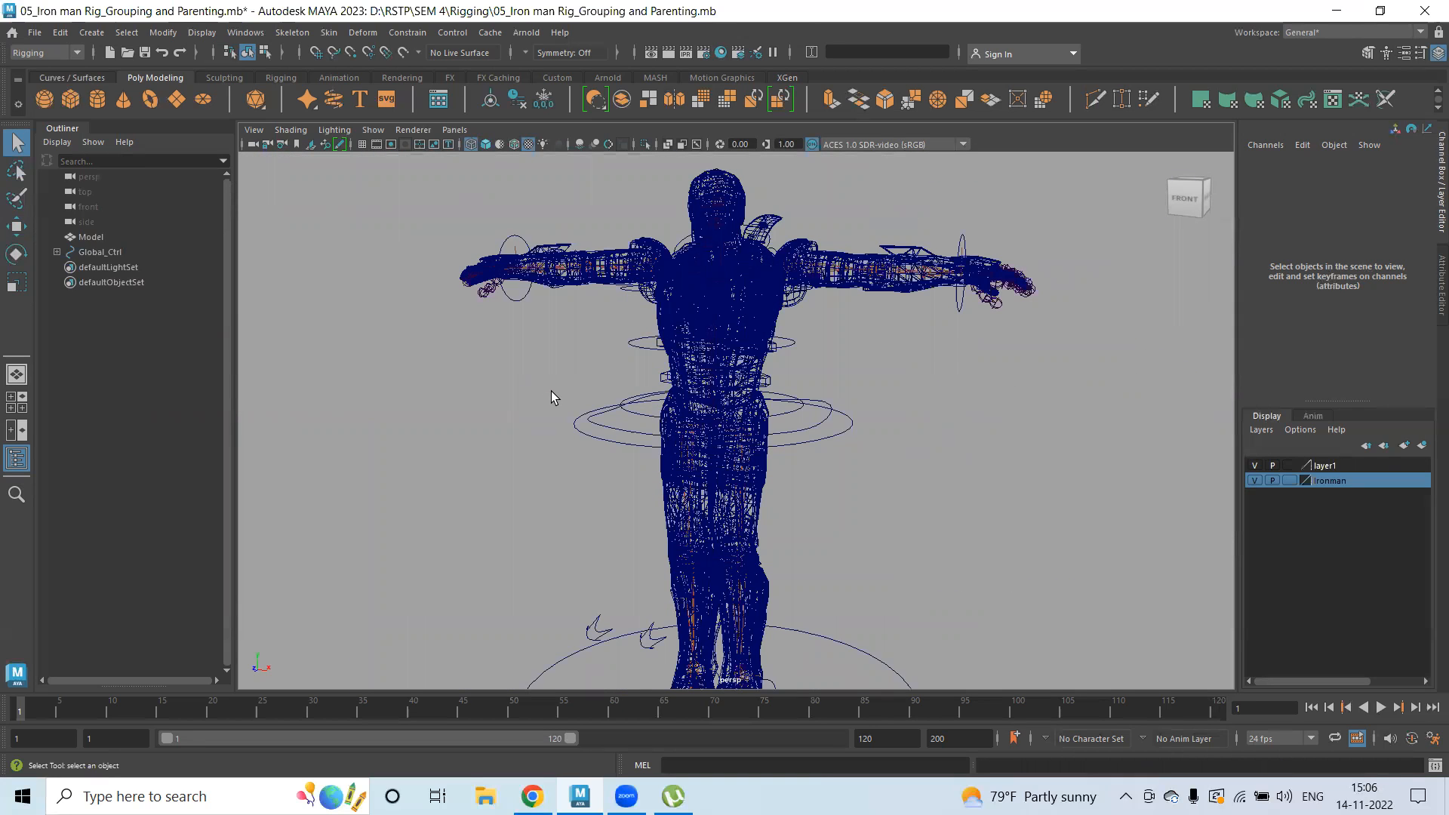
- Start a new scene without saving changes and open 06_Iron man Rig_Skinning.mb
key("ctrl+n")
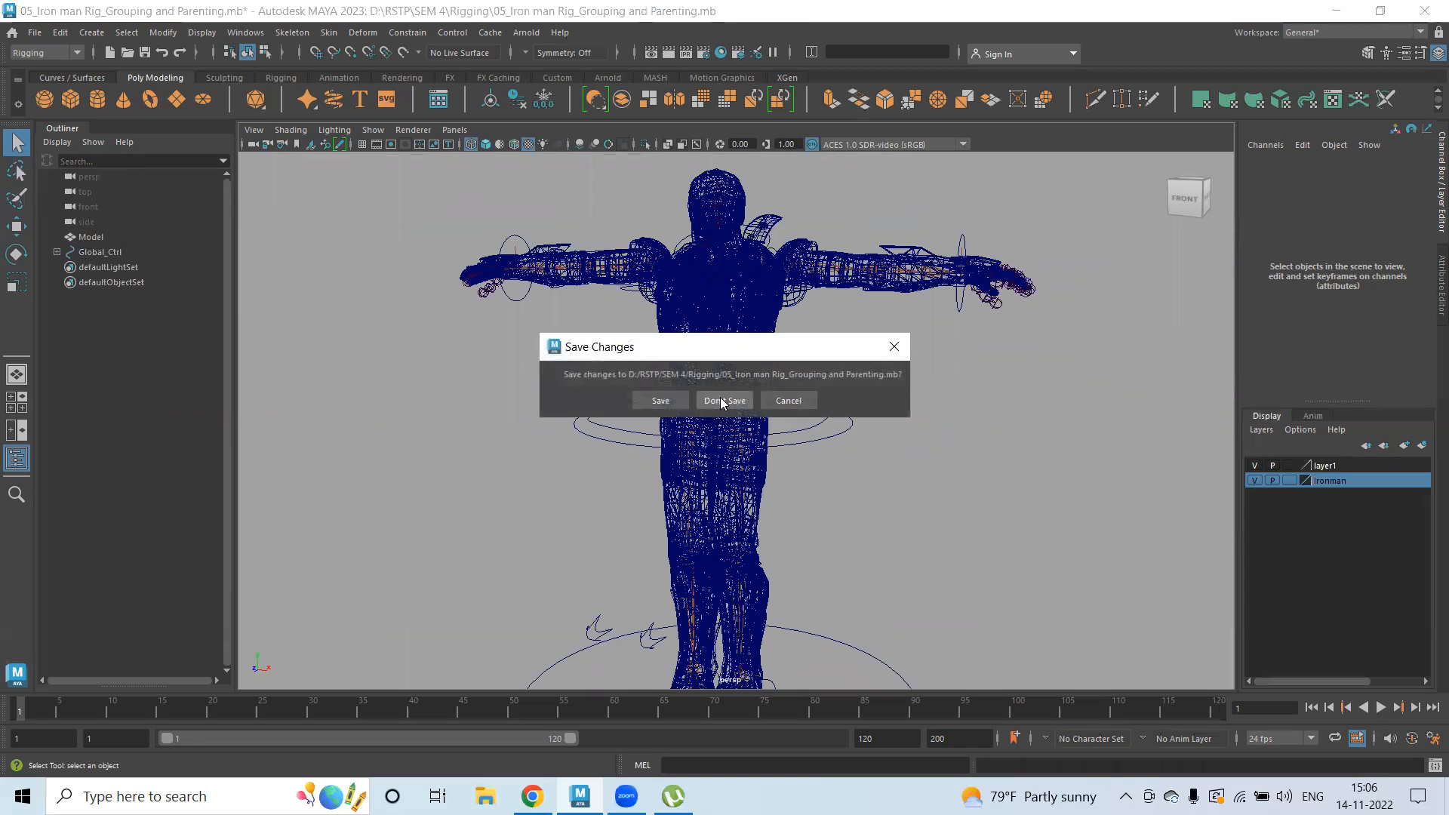
left_click(725, 401)
left_click(126, 52)
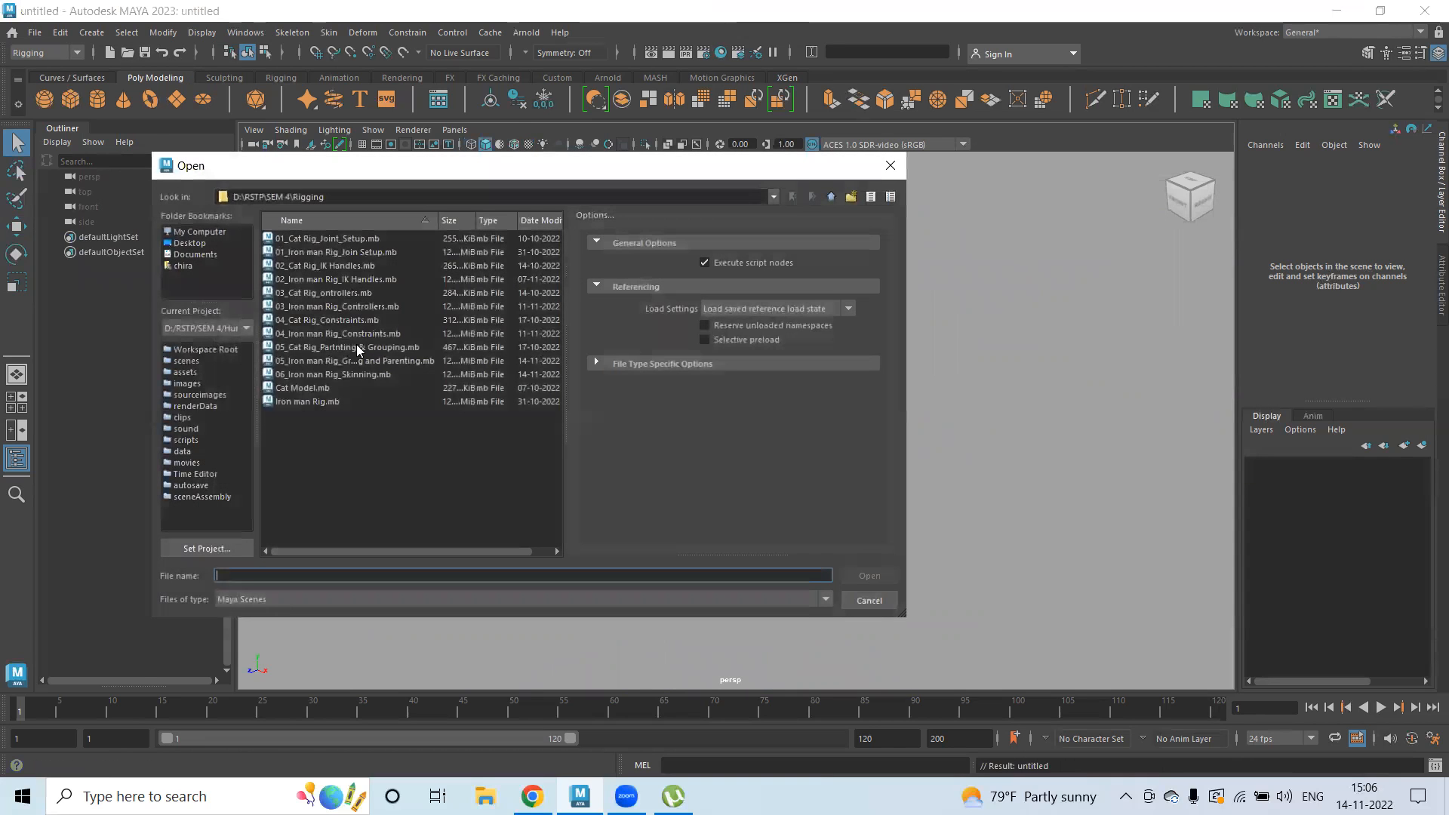
left_click(314, 374)
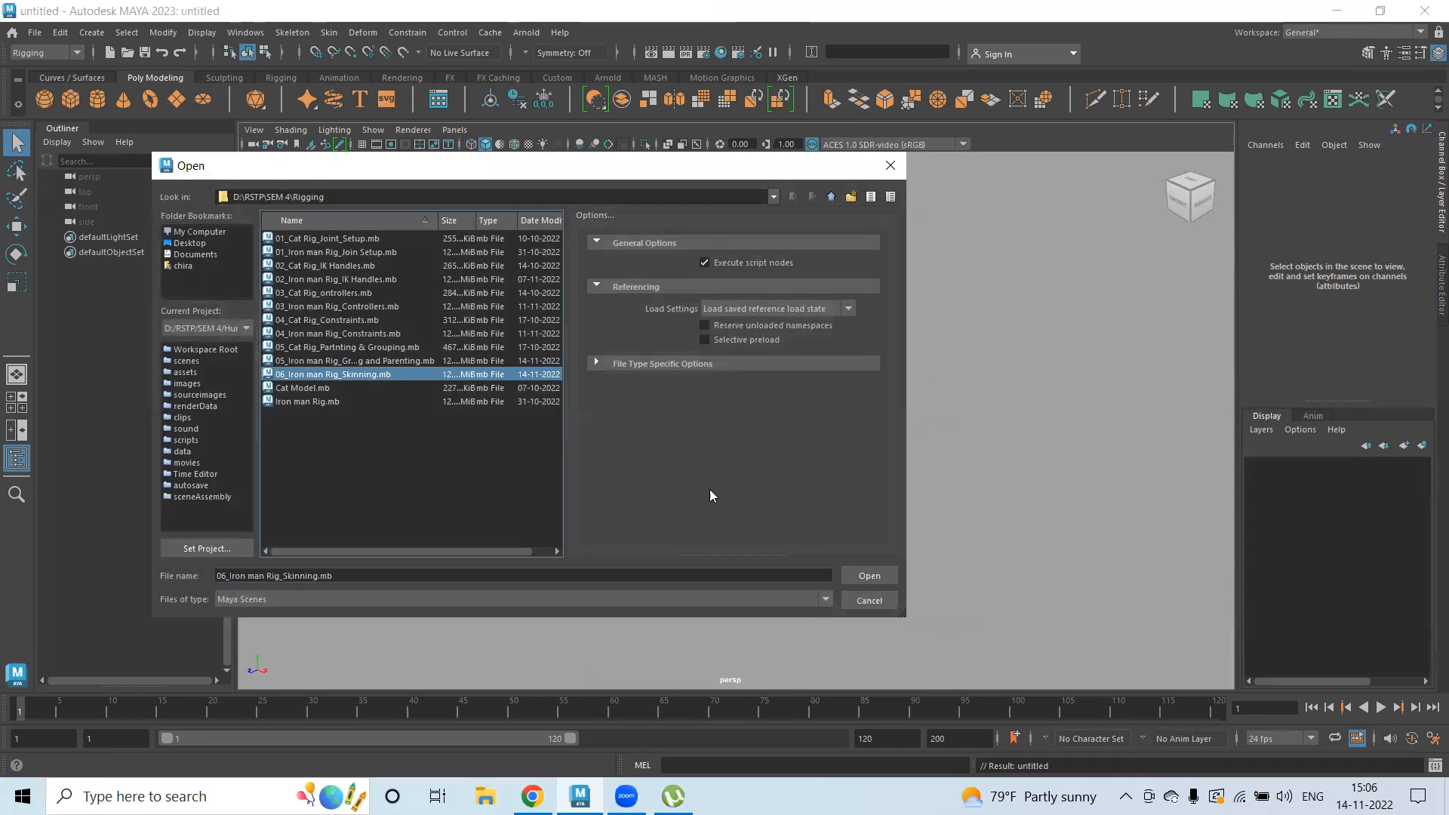
left_click(860, 576)
- Frame the Iron Man rig's upper body from the front in shaded display with textures
scroll(537, 423, "down", 6)
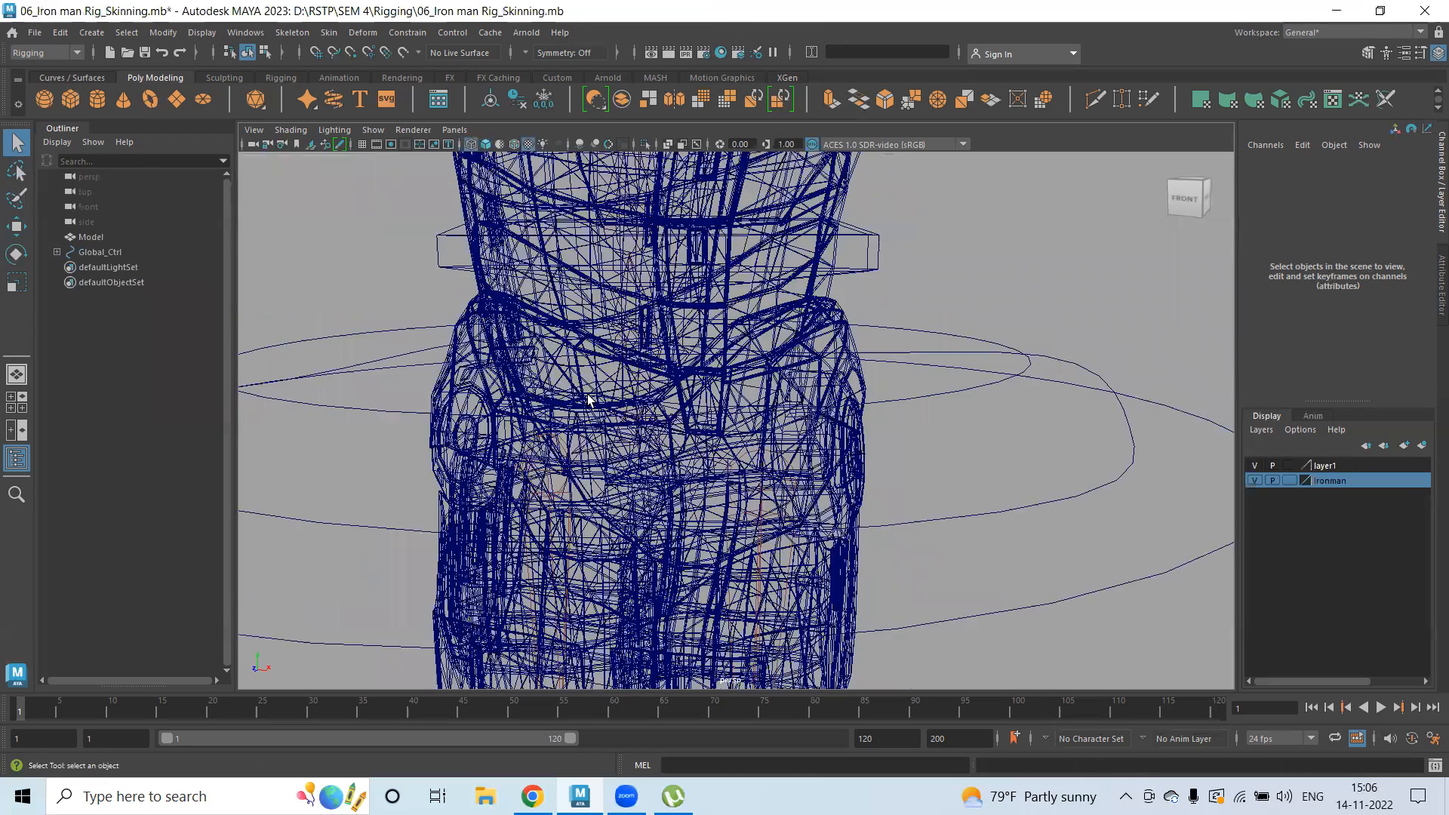
mouse_move(537, 423)
right_mouse_down("alt")
mouse_move(649, 445)
mouse_move(604, 433)
right_mouse_up("alt")
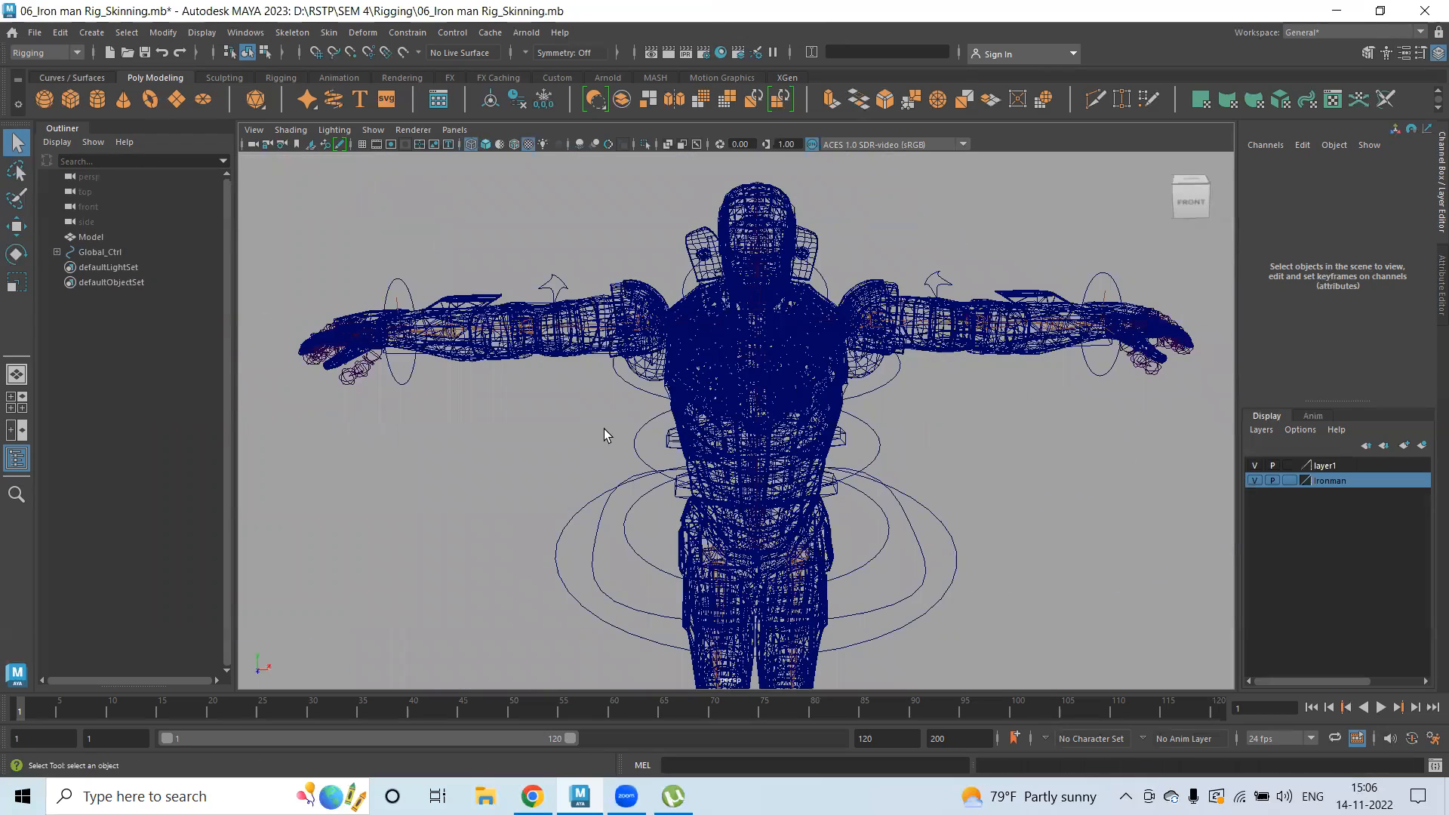
key("6")
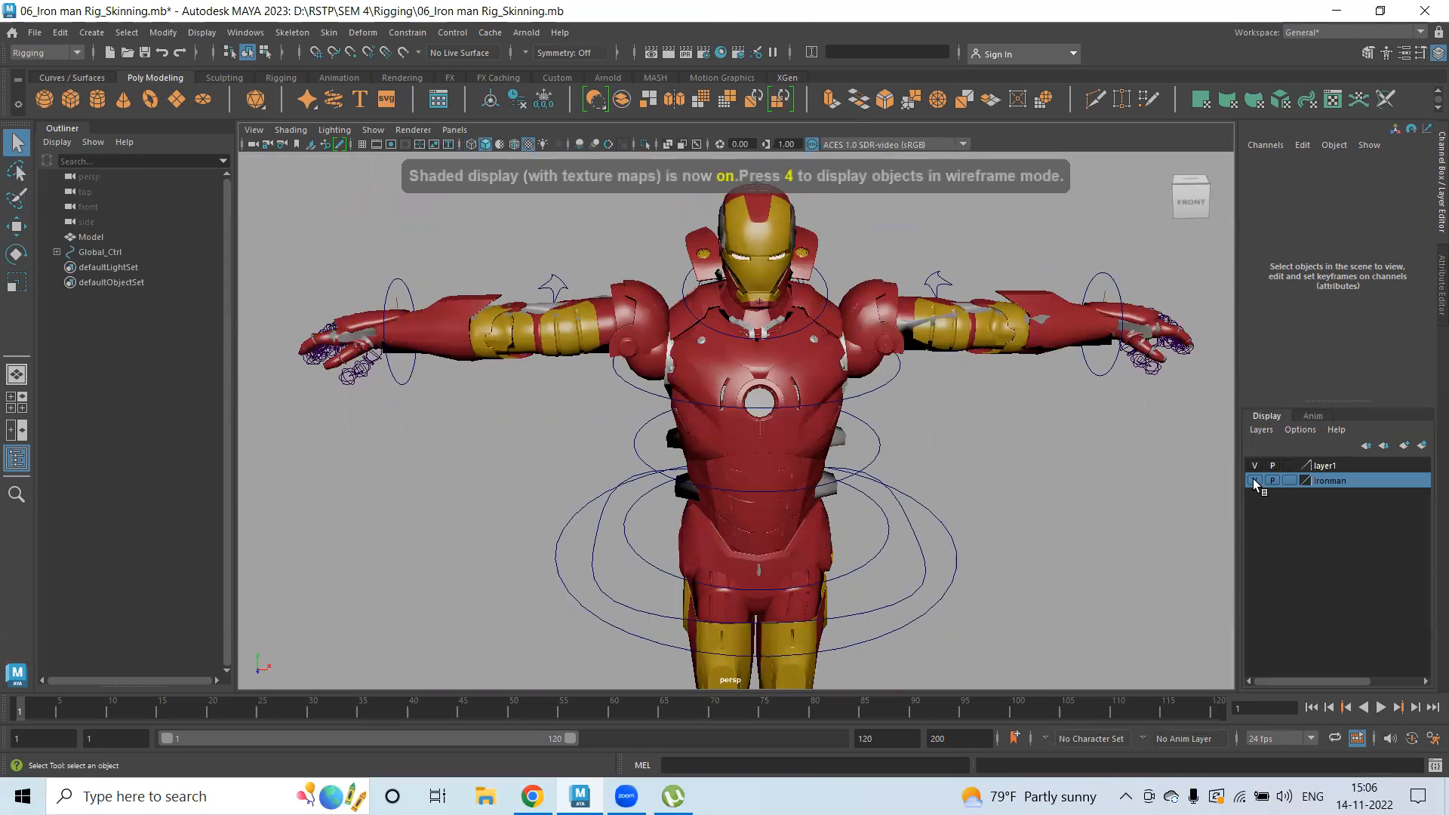
- Select the RT_Wrist joint in wireframe display and rotate it about -26 degrees on X, checking it against the shaded model
key("4")
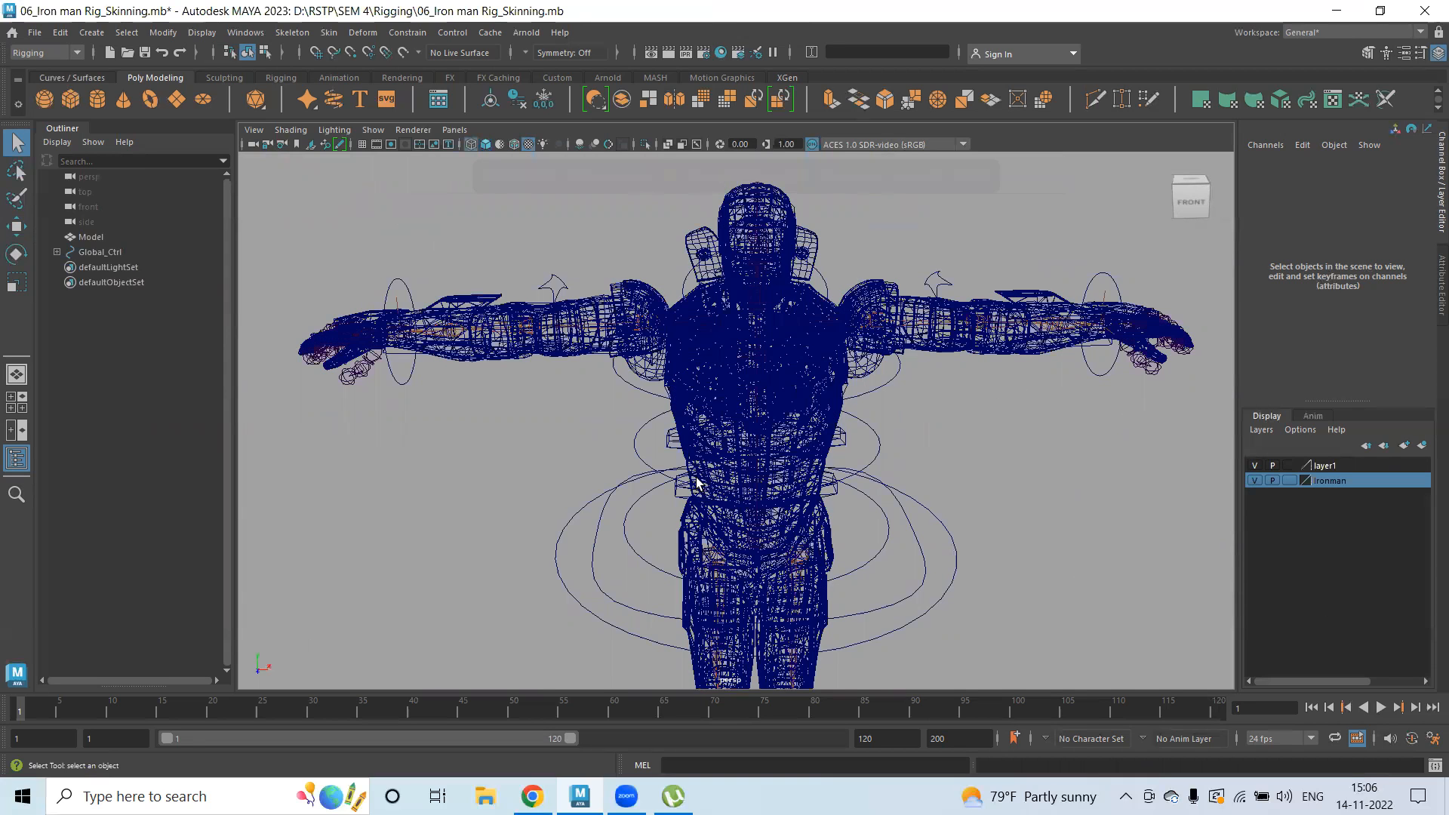
left_click_drag(457, 429, 510, 447, "alt")
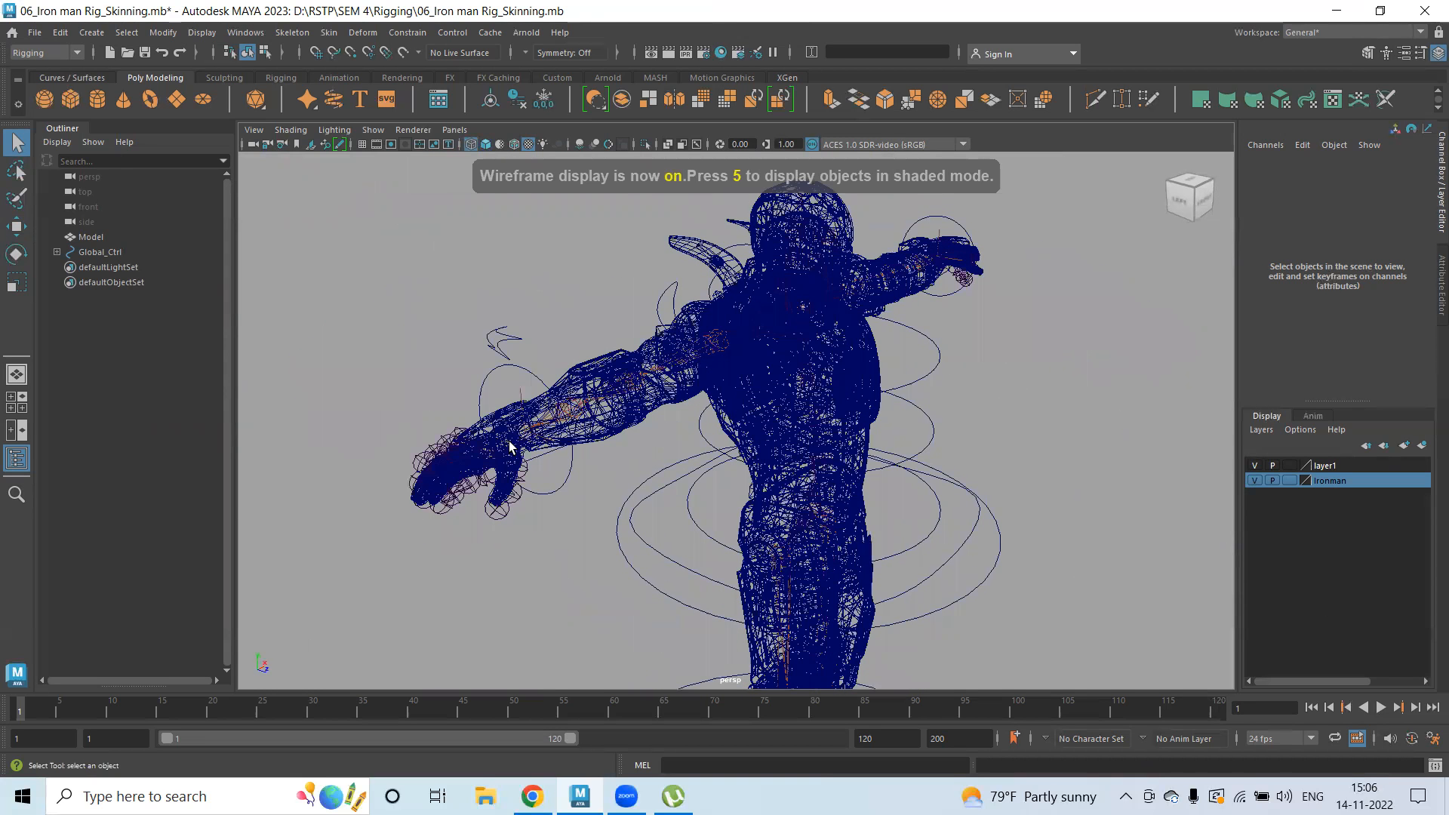
left_click(513, 447)
left_click_drag(566, 492, 461, 477, "alt")
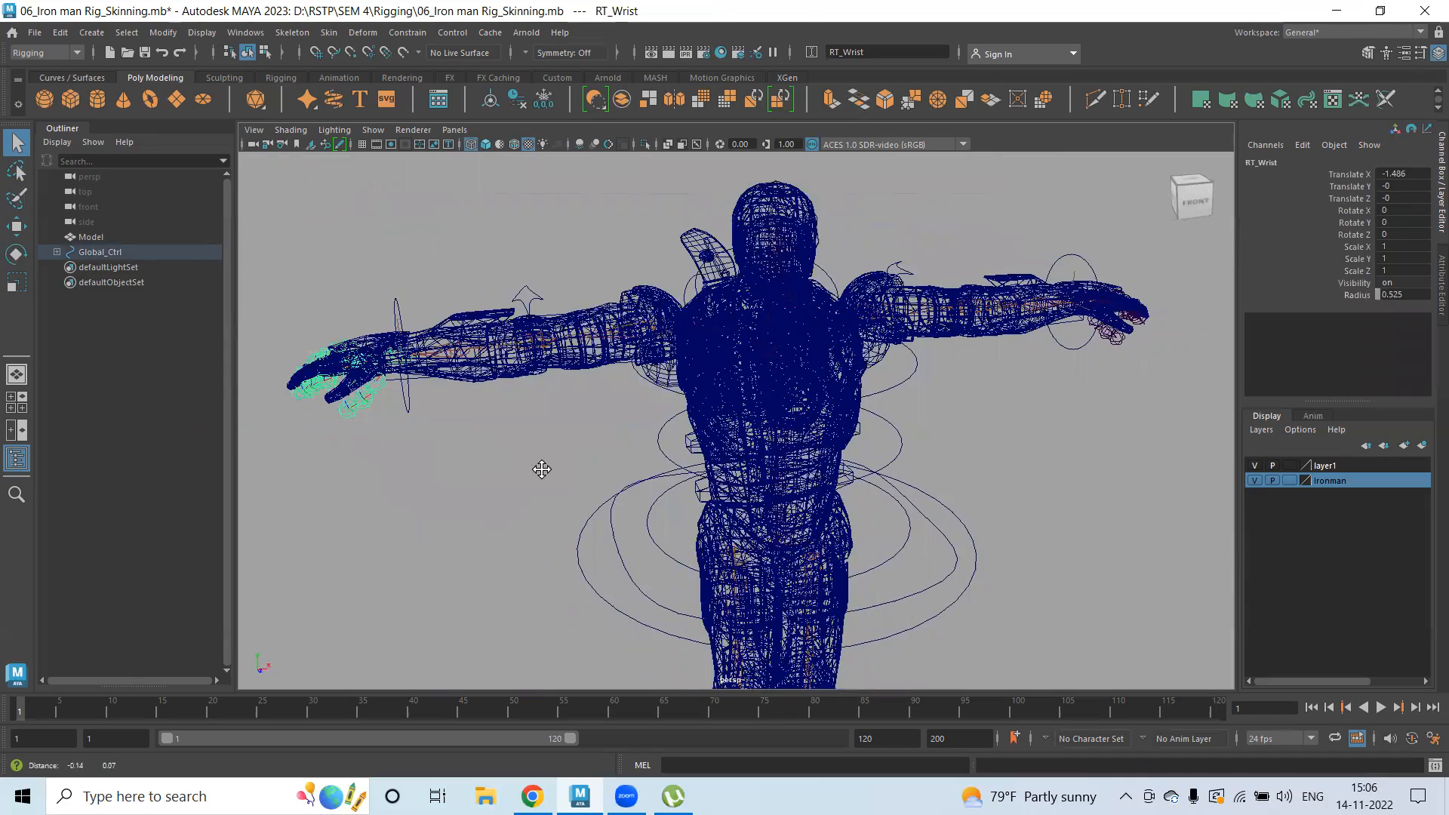
middle_click_drag(540, 468, 612, 496, "alt")
right_click_drag(528, 492, 574, 490, "alt")
key("e")
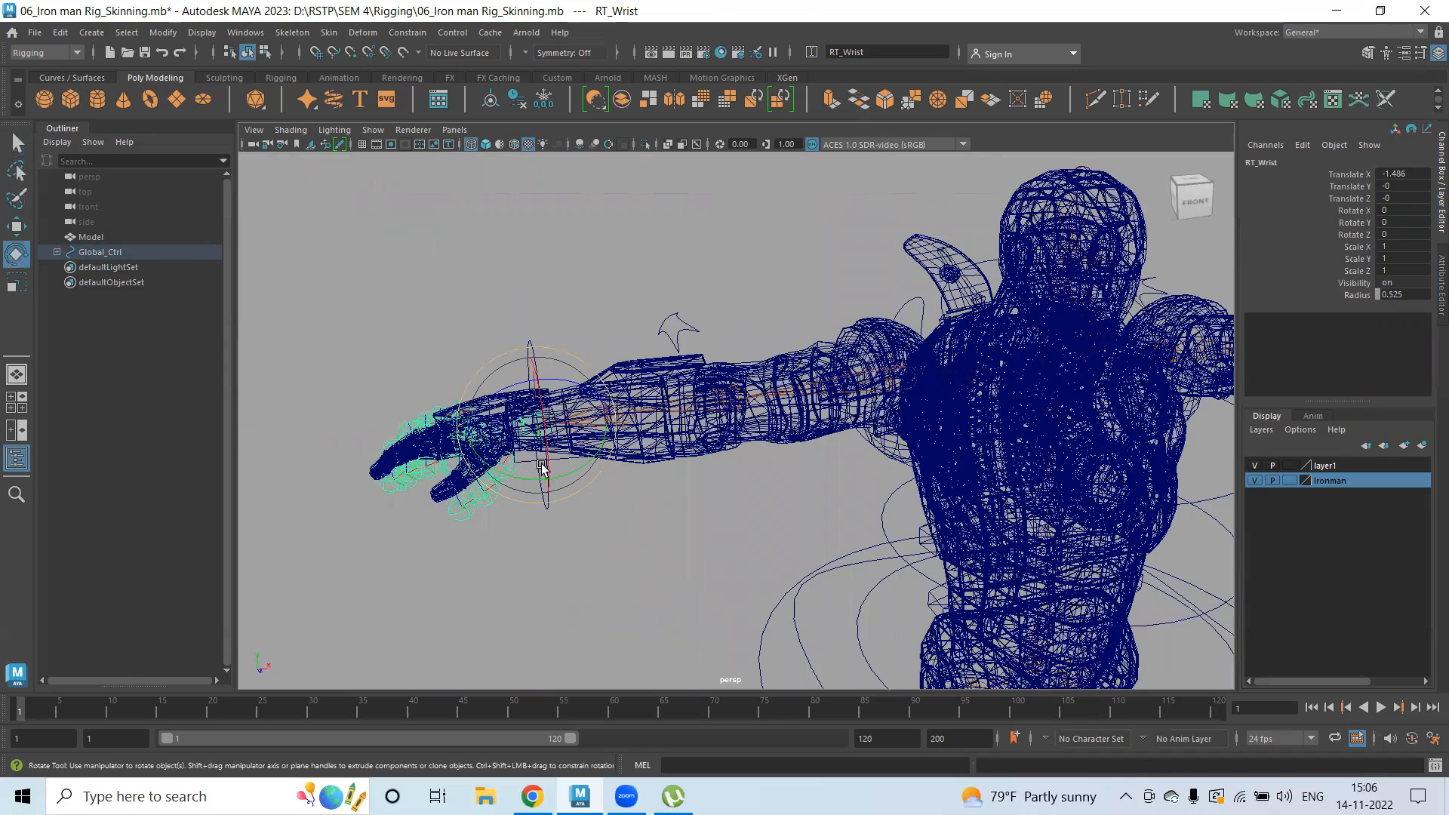
left_click_drag(544, 433, 652, 377, "alt")
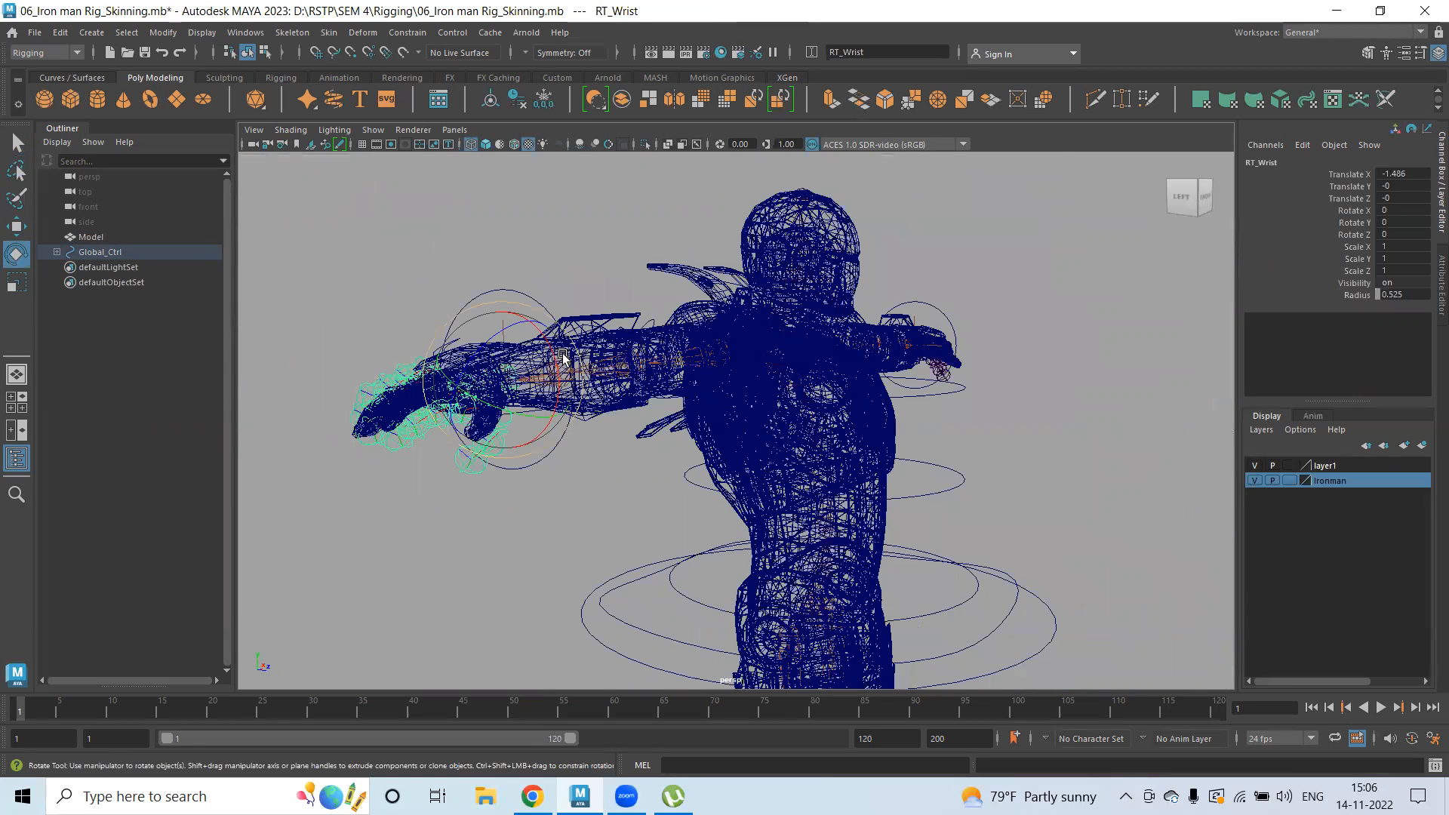
left_click_drag(555, 360, 537, 336)
mouse_move(539, 417)
left_mouse_down("alt")
mouse_move(621, 428)
mouse_move(778, 498)
mouse_move(744, 418)
left_mouse_up("alt")
key("5")
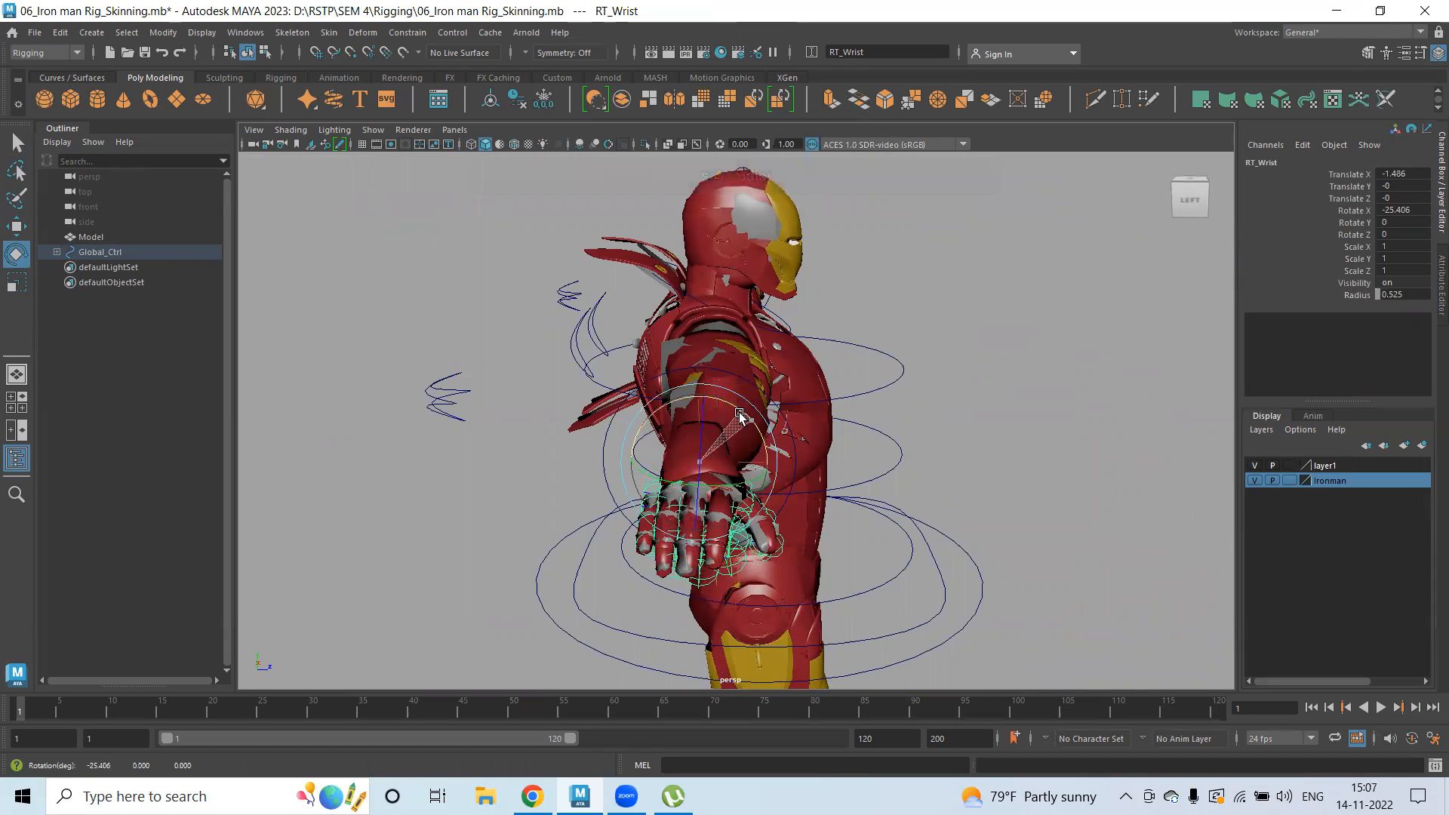
- Try to move the RT_Wrist joint to fit the hand, undoing each attempt
key("w")
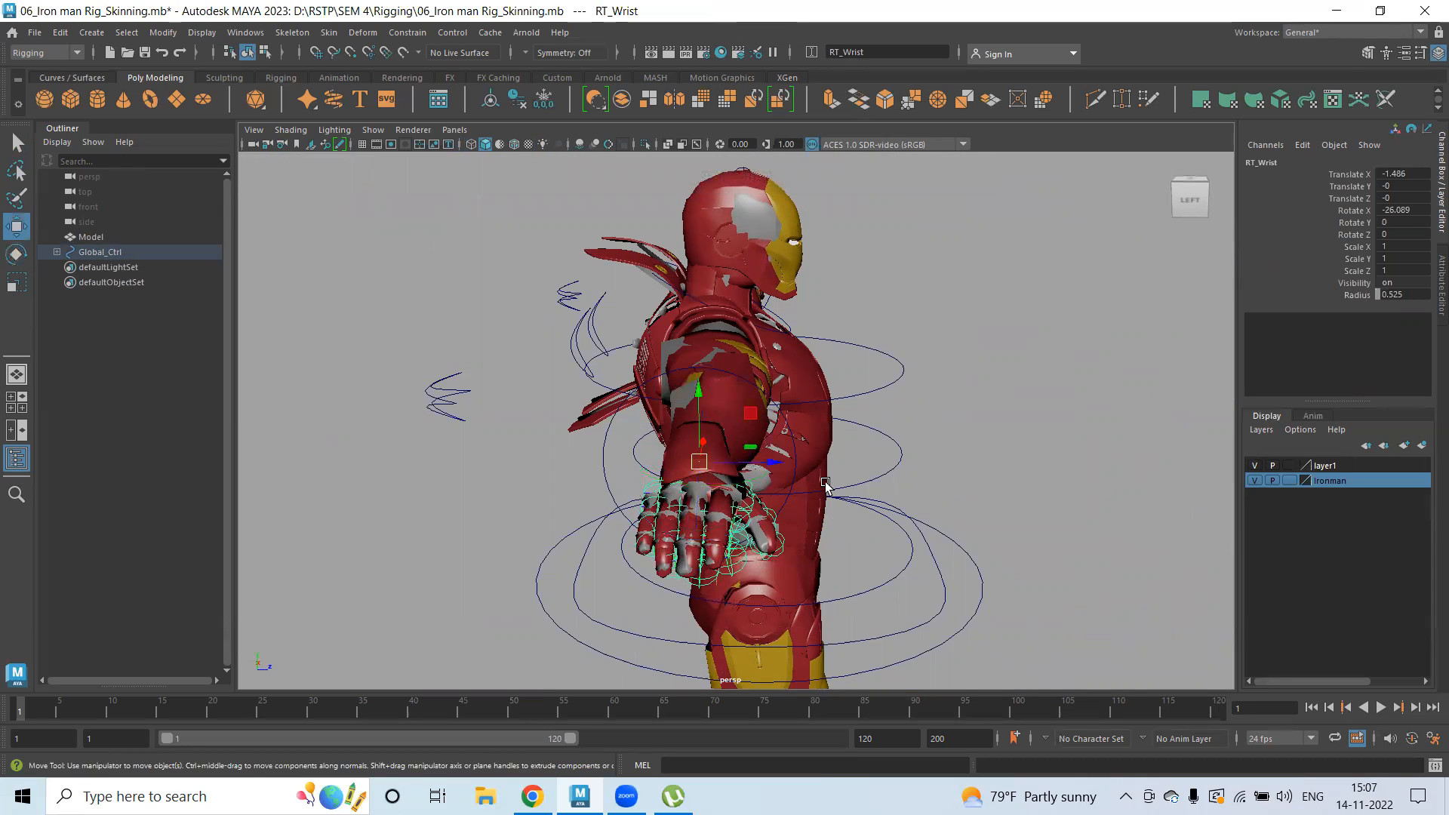
left_click_drag(846, 504, 435, 276, "alt")
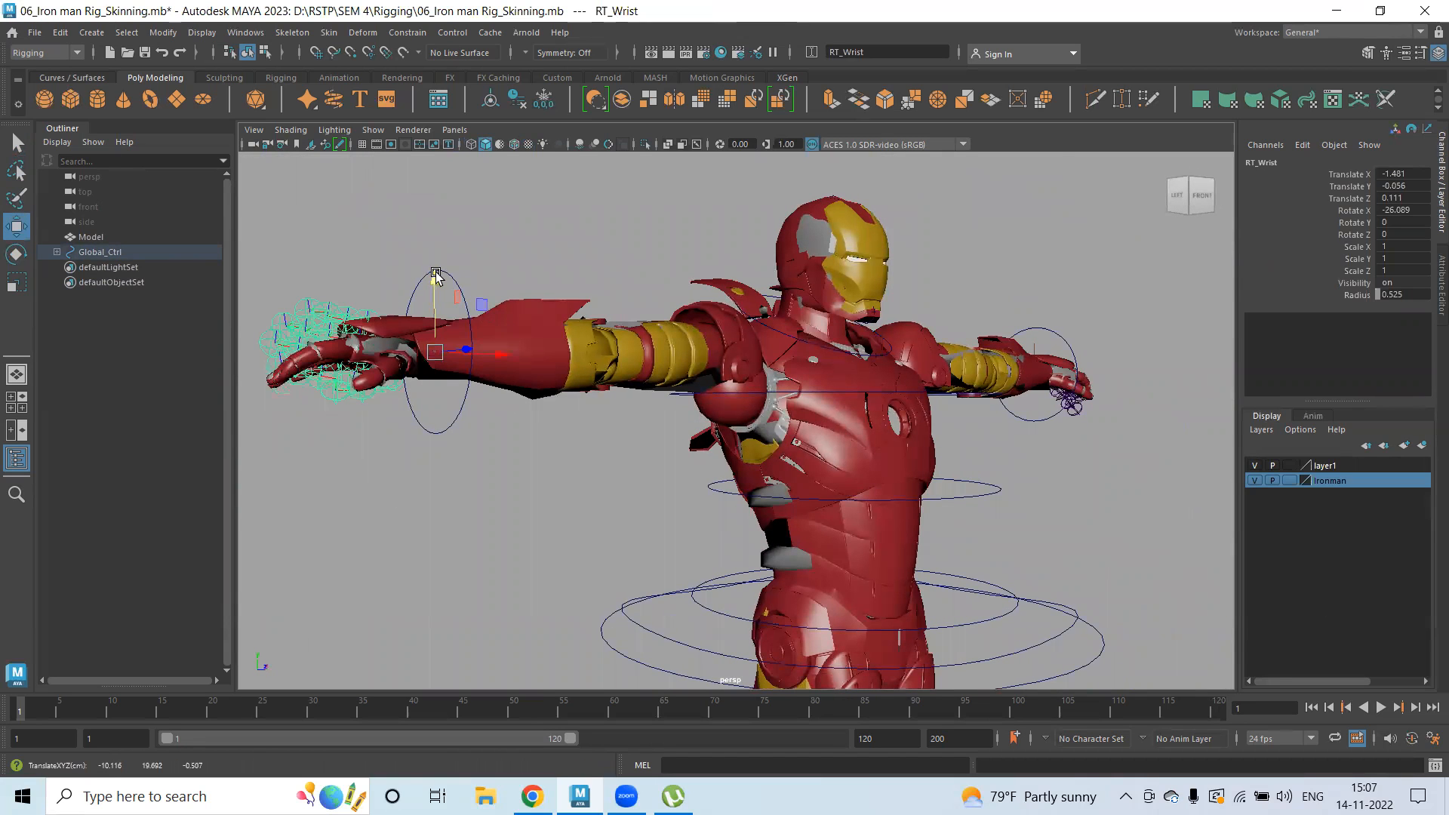
key("ctrl+z")
left_click_drag(481, 461, 607, 411, "alt")
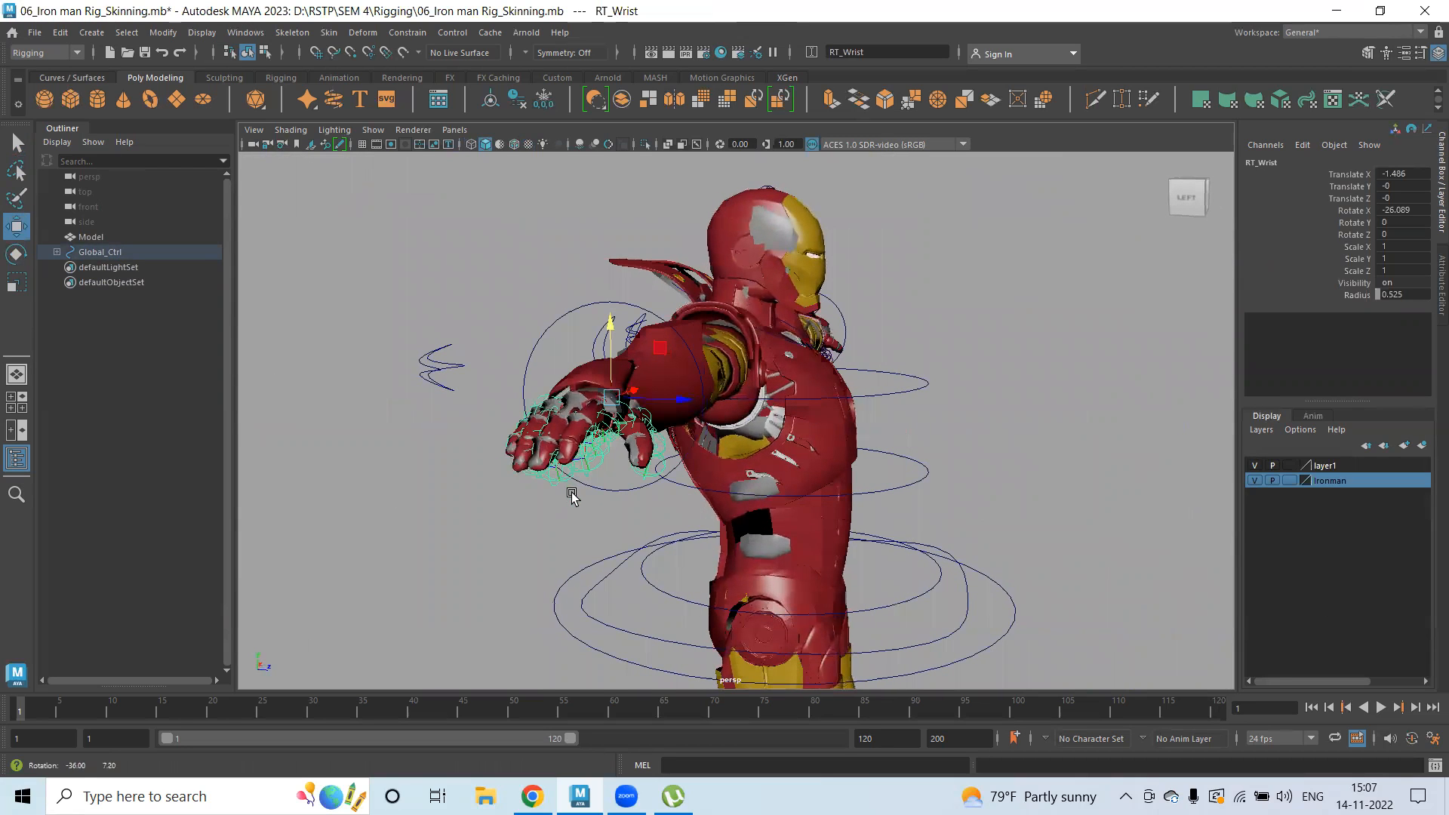
left_click_drag(609, 330, 611, 320)
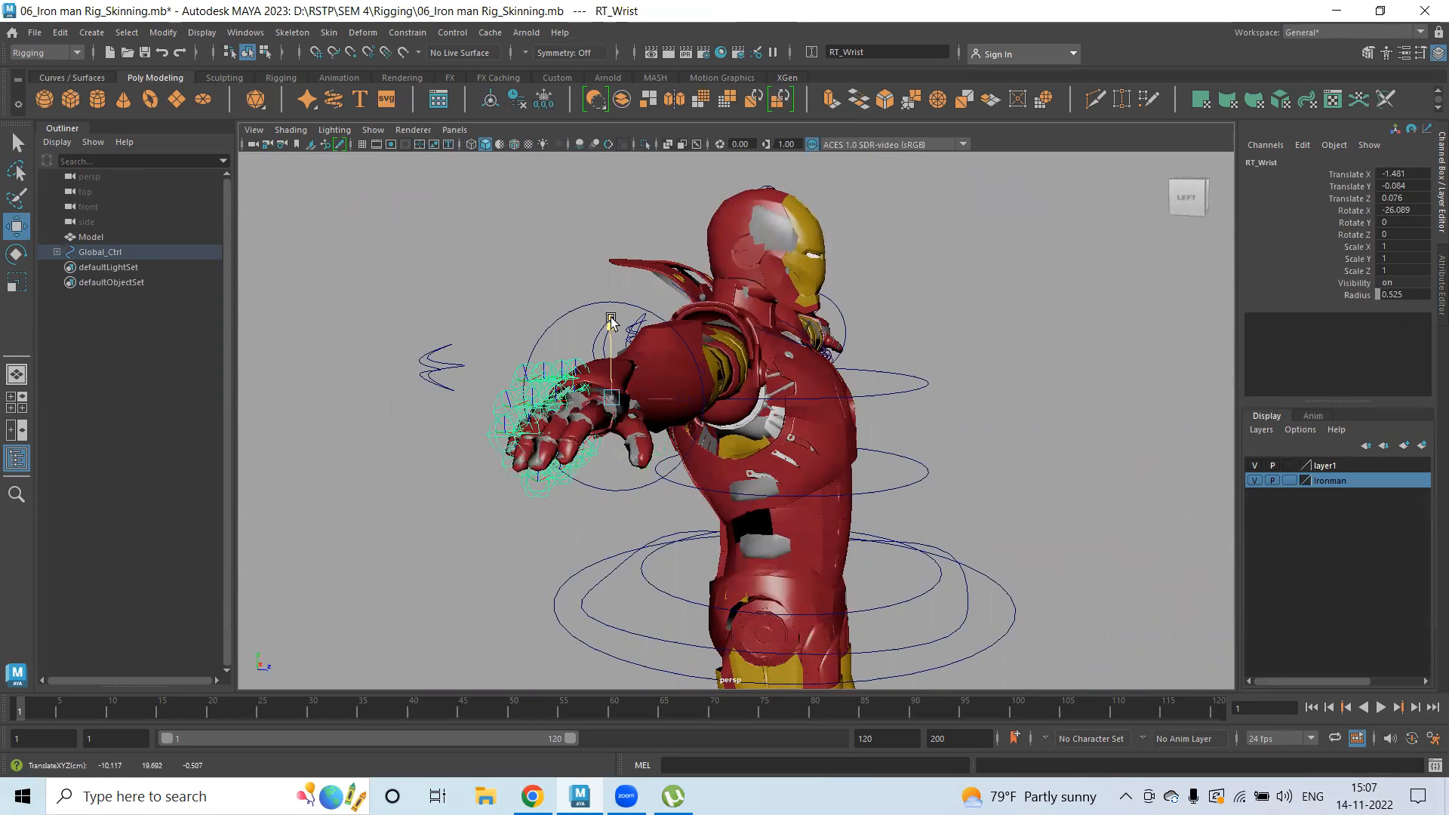
key("ctrl+z")
- Rotate the RT_Wrist joint further on X to about -32.6 degrees
left_click_drag(654, 508, 542, 468, "alt")
key("e")
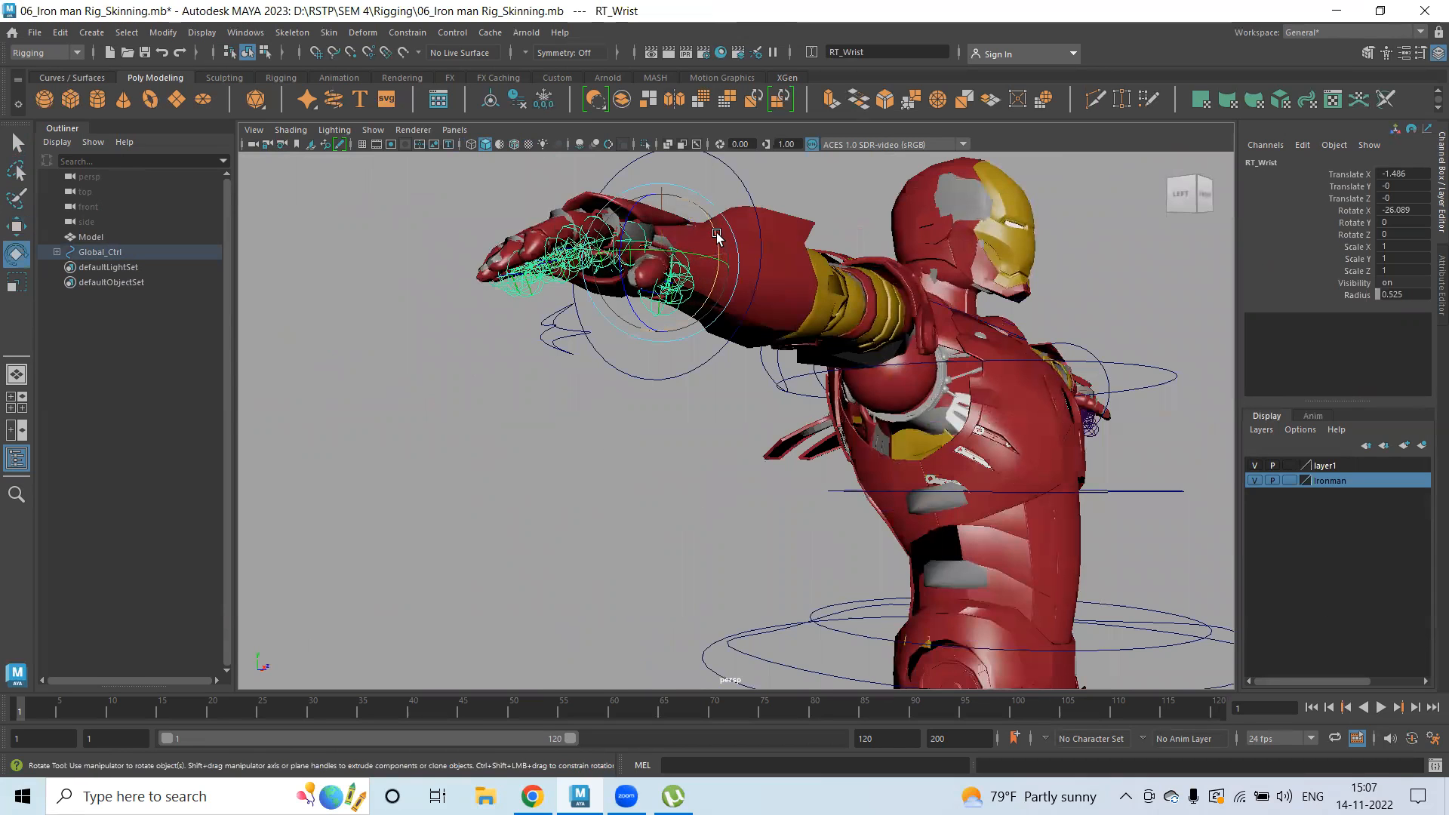
left_click_drag(715, 233, 716, 231)
- Try to shift the RT_Wrist joint along its Z axis and undo the move
key("w")
left_click_drag(650, 432, 753, 447, "alt")
left_click_drag(779, 283, 774, 283)
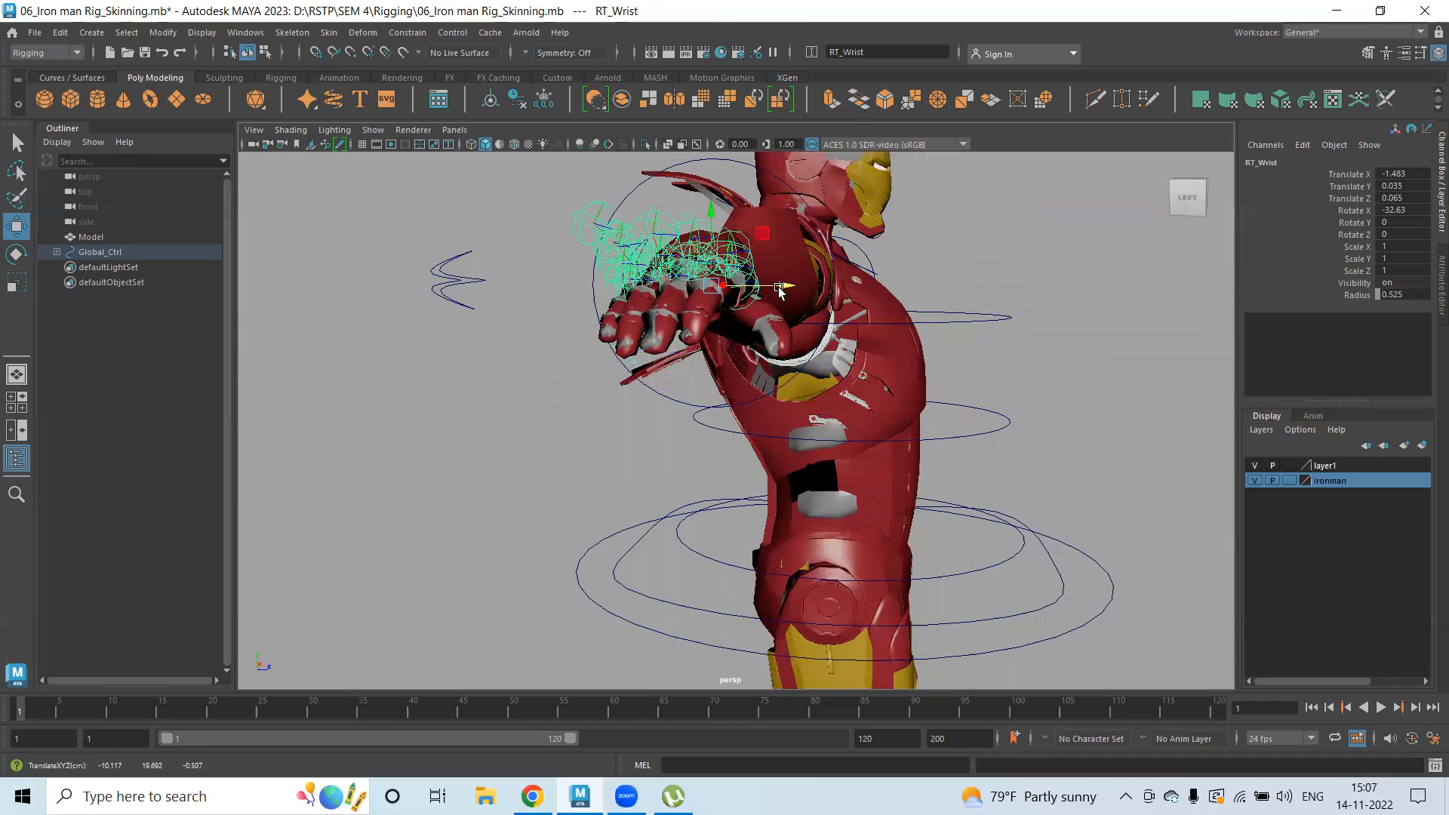
key("ctrl+z")
- Refine the RT_Wrist joint's rotation to about -32.7 on X, 3.5 on Y and -2.2 on Z, and deselect it
left_click_drag(790, 360, 675, 410, "alt")
key("e")
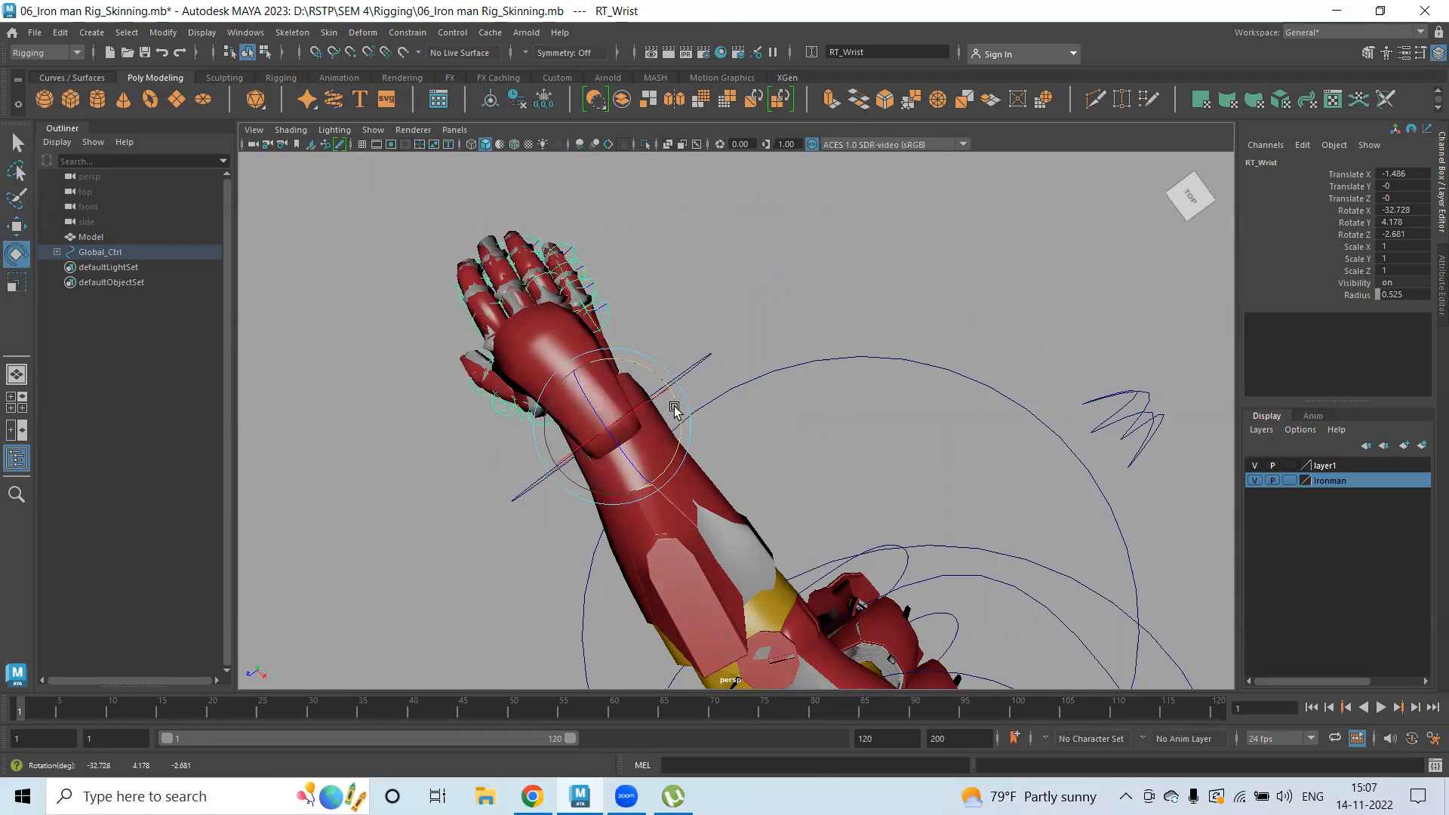
key("w")
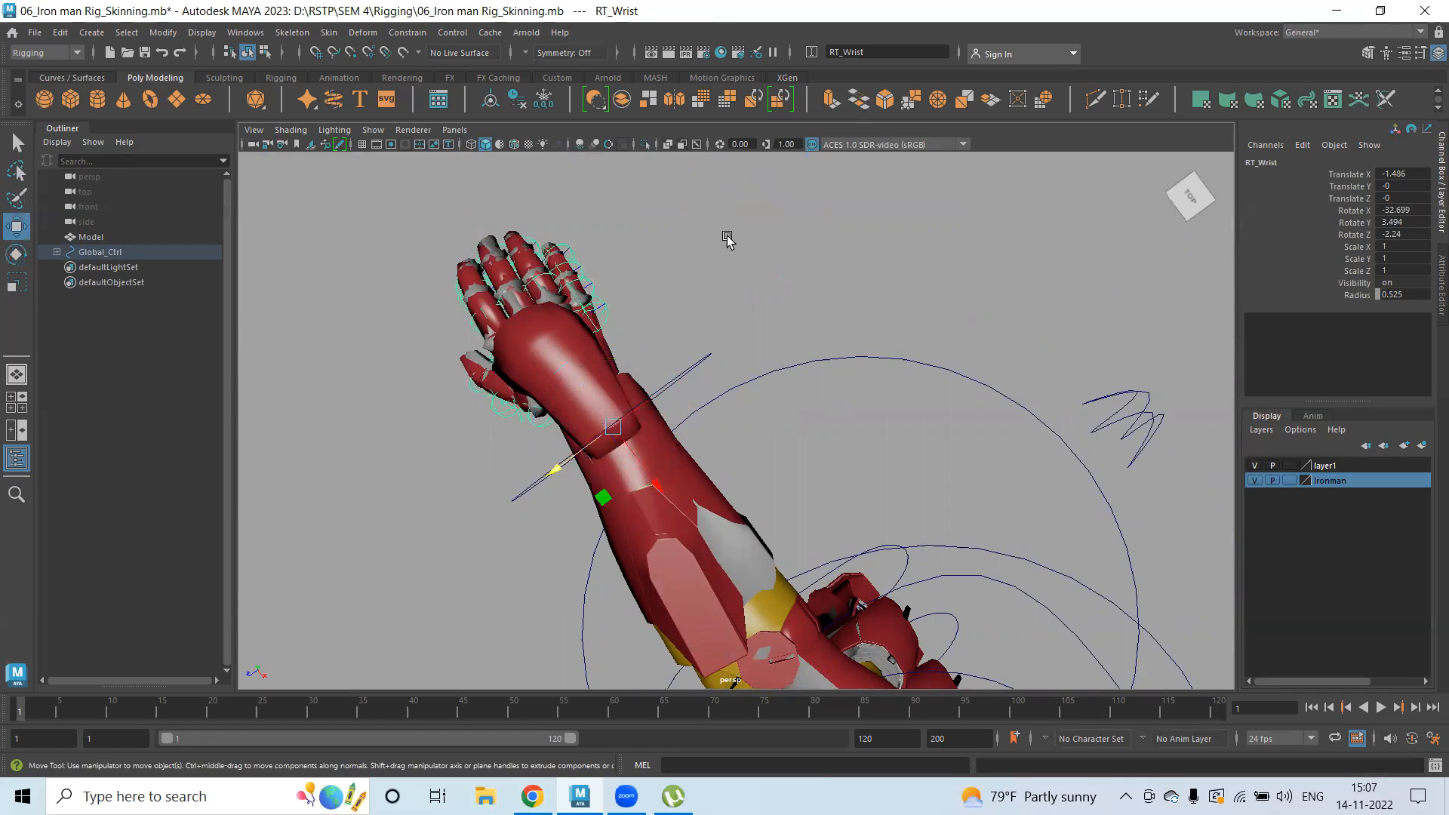
left_click(727, 287)
- Select the LT_Wrist joint and rotate it to about -25.3 degrees on X only, undoing any free rotation, and deselect it
left_click_drag(744, 446, 513, 383, "alt")
middle_click_drag(513, 384, 721, 399, "alt")
left_click(785, 411)
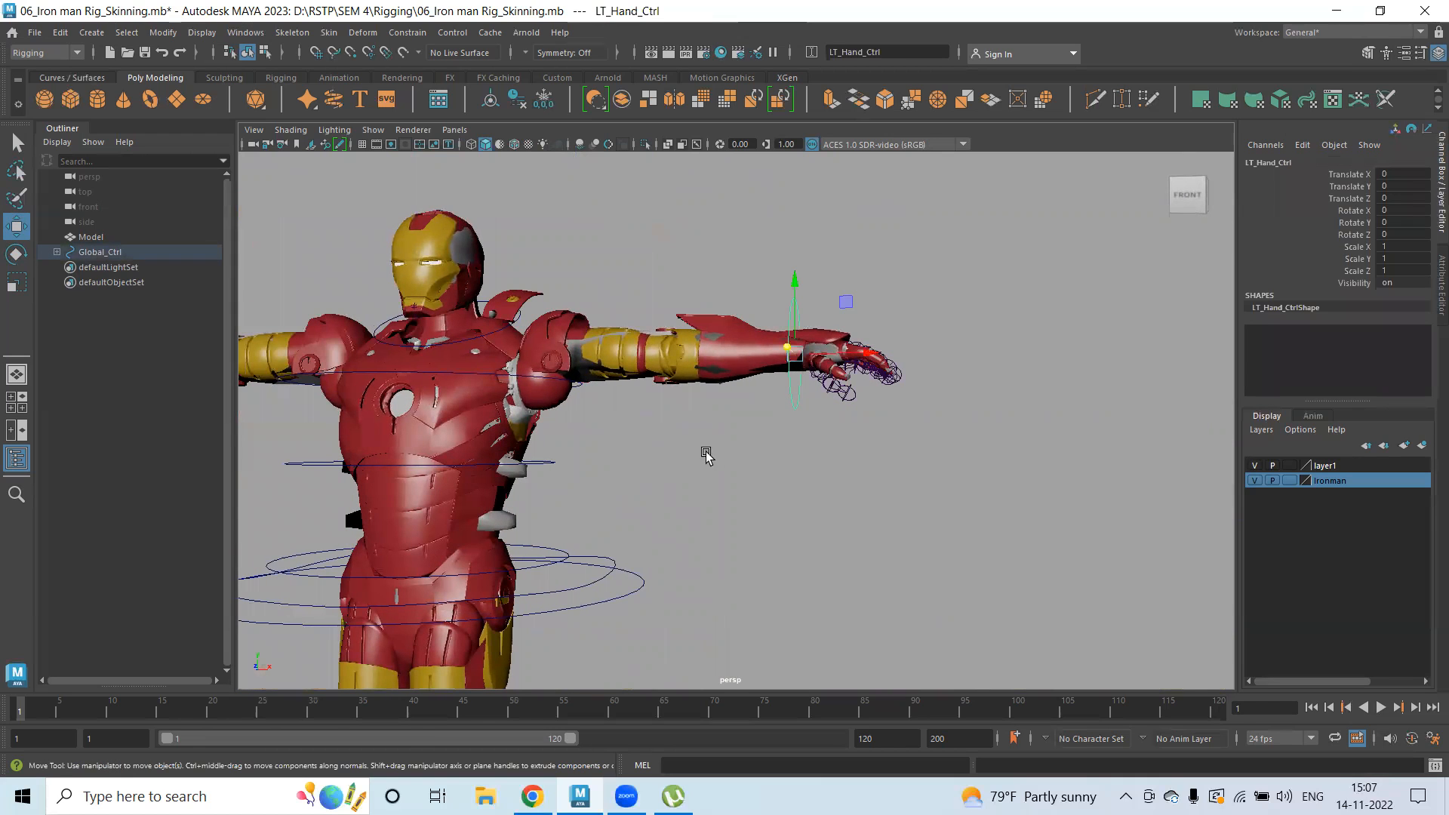
left_click_drag(785, 337, 803, 392, "alt")
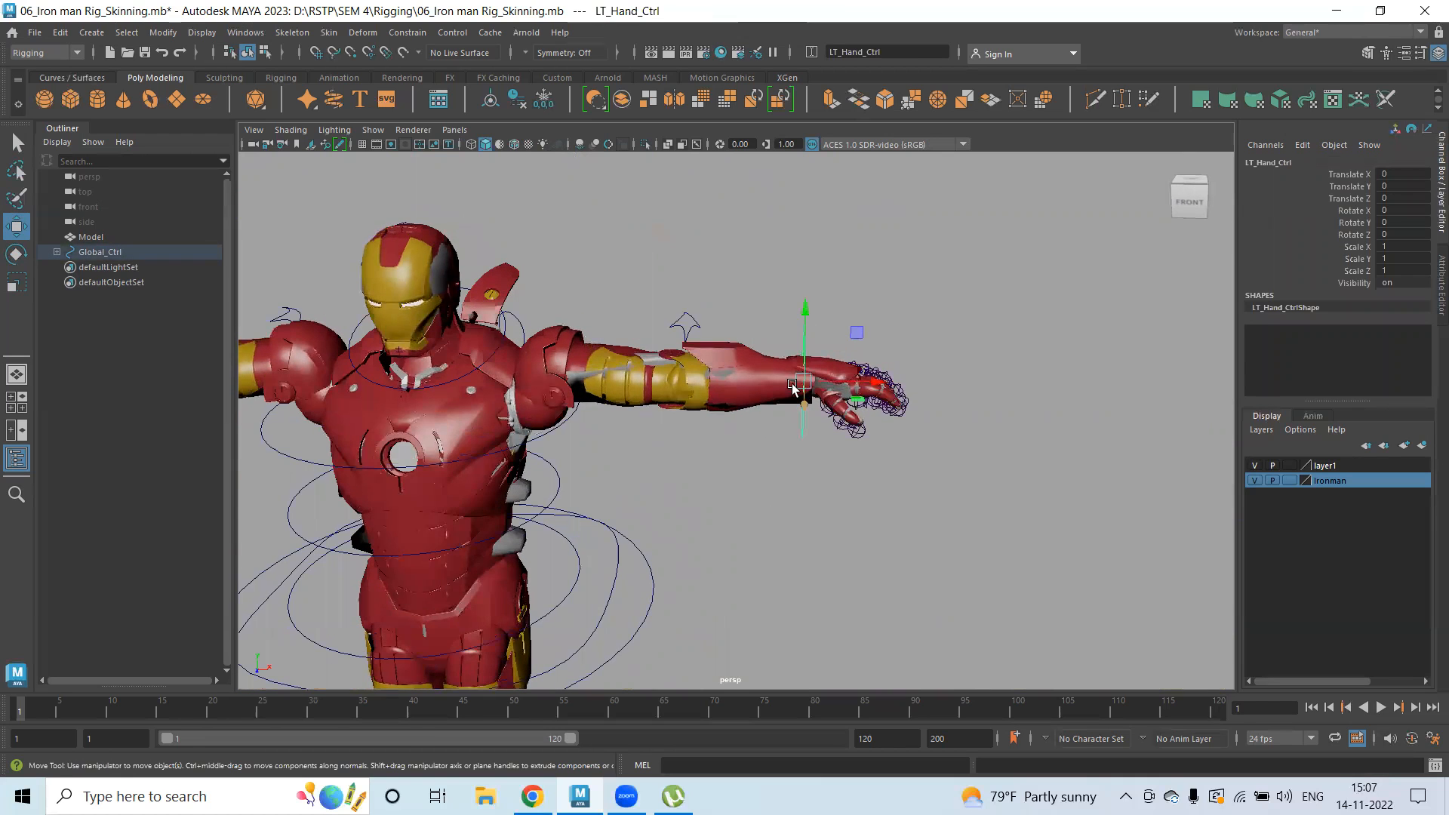
left_click(785, 432)
left_click(788, 384)
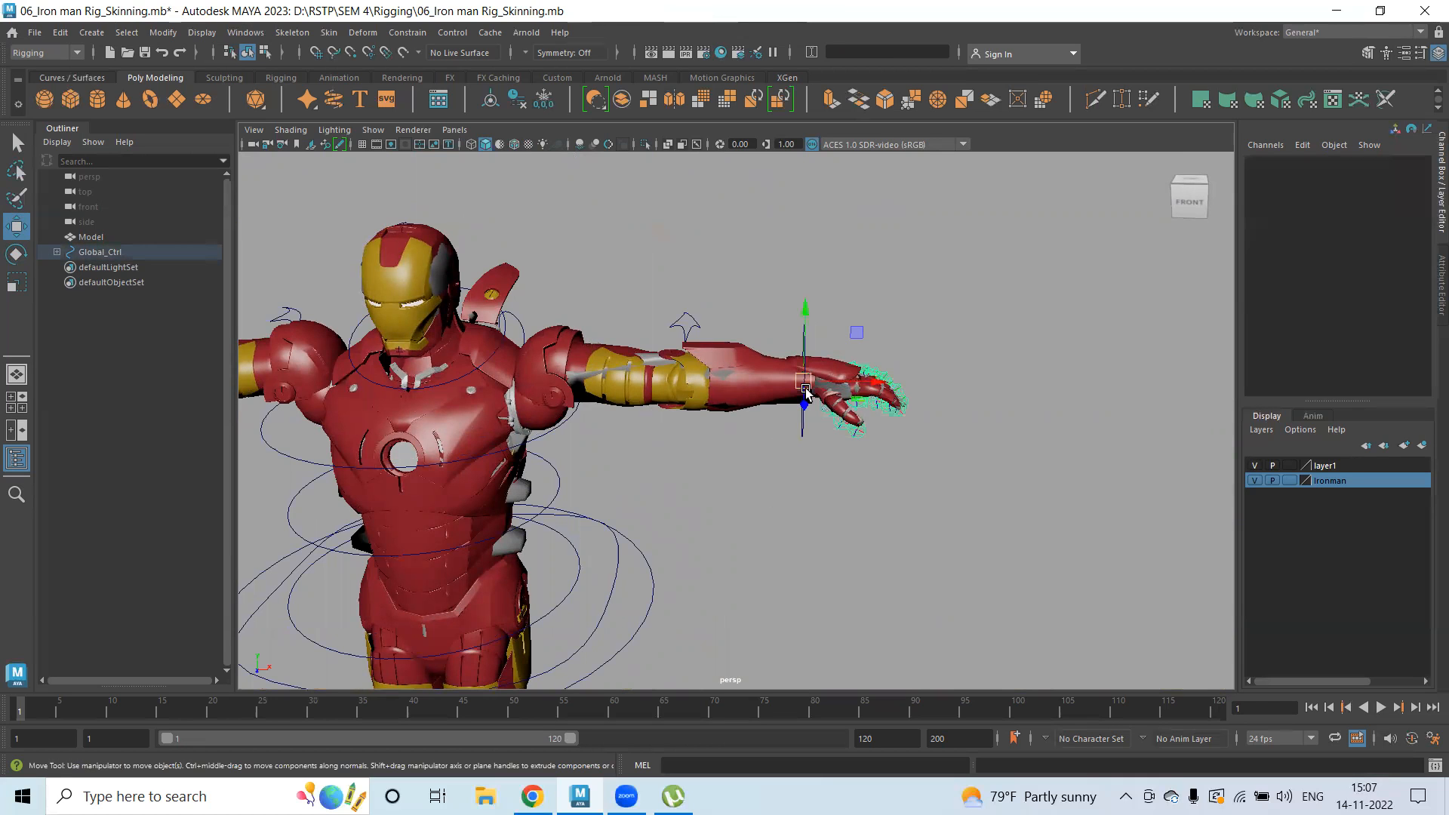
left_click_drag(801, 427, 679, 442, "alt")
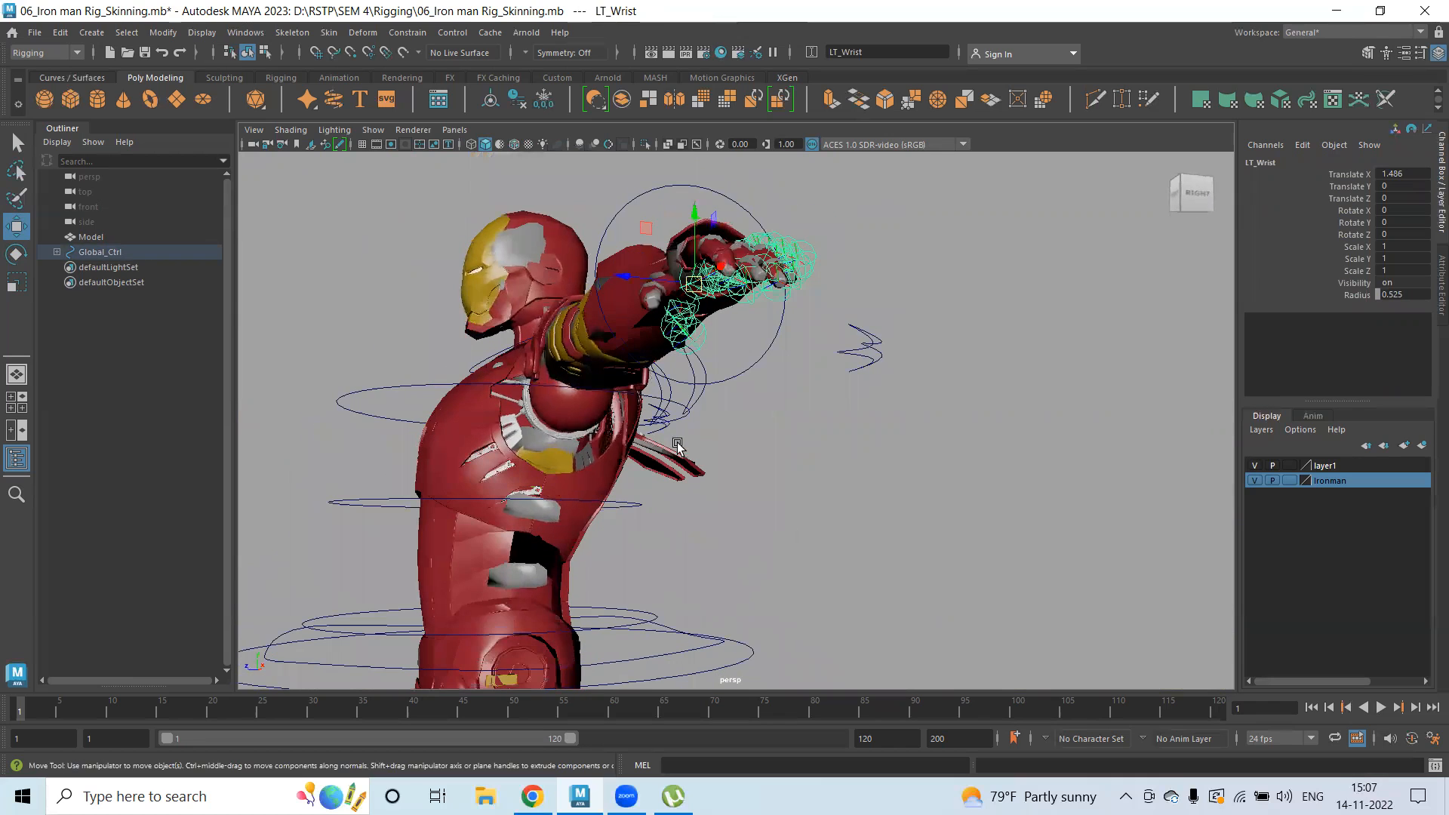
key("e")
left_click_drag(749, 323, 746, 326)
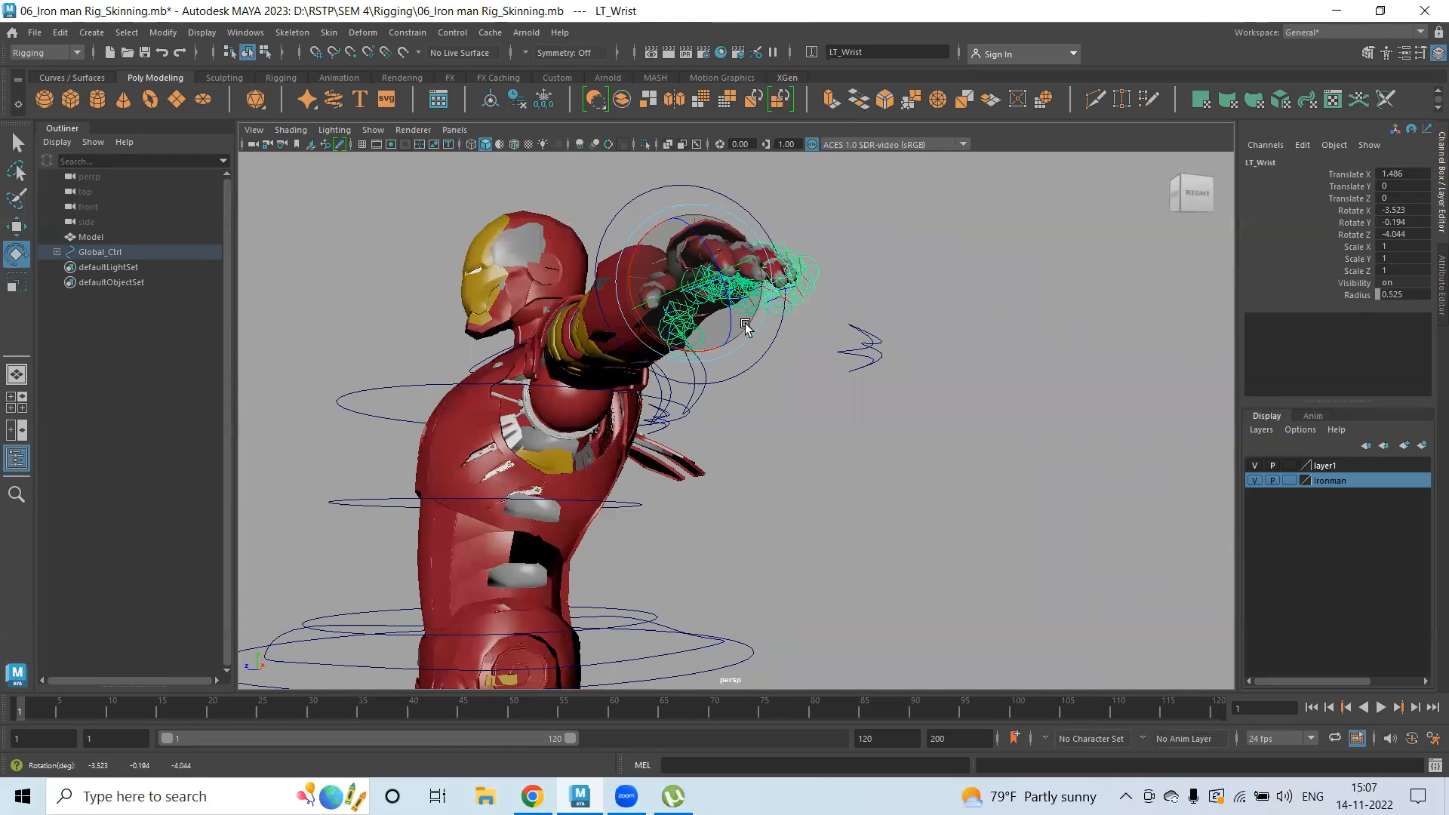
key("ctrl+z")
left_click_drag(654, 335, 636, 313)
left_click_drag(766, 480, 871, 528, "alt")
middle_click_drag(695, 411, 472, 390, "alt")
key("w")
mouse_move(752, 468)
left_mouse_down("alt")
mouse_move(589, 482)
mouse_move(799, 453)
mouse_move(692, 453)
mouse_move(637, 420)
mouse_move(748, 465)
left_mouse_up("alt")
left_click(810, 494)
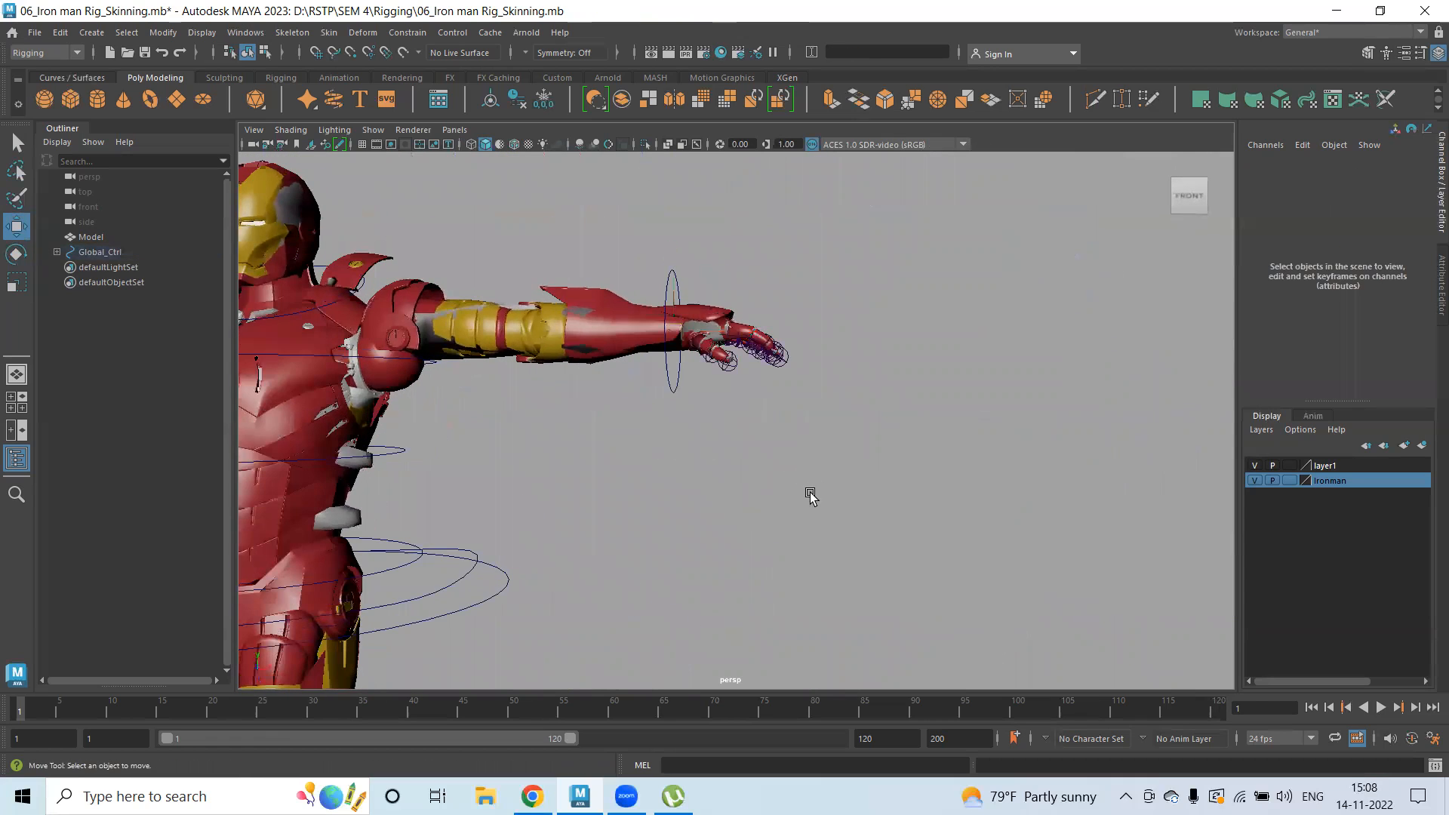
- Select the RT_Hand_Ctrl control, test its rotation and undo the test
right_click_drag(811, 495, 560, 460, "alt")
middle_click_drag(560, 459, 672, 378, "alt")
left_click_drag(655, 423, 649, 470, "alt")
right_click_drag(556, 396, 679, 411, "alt")
middle_click_drag(325, 355, 441, 411, "alt")
right_click_drag(440, 410, 580, 441, "alt")
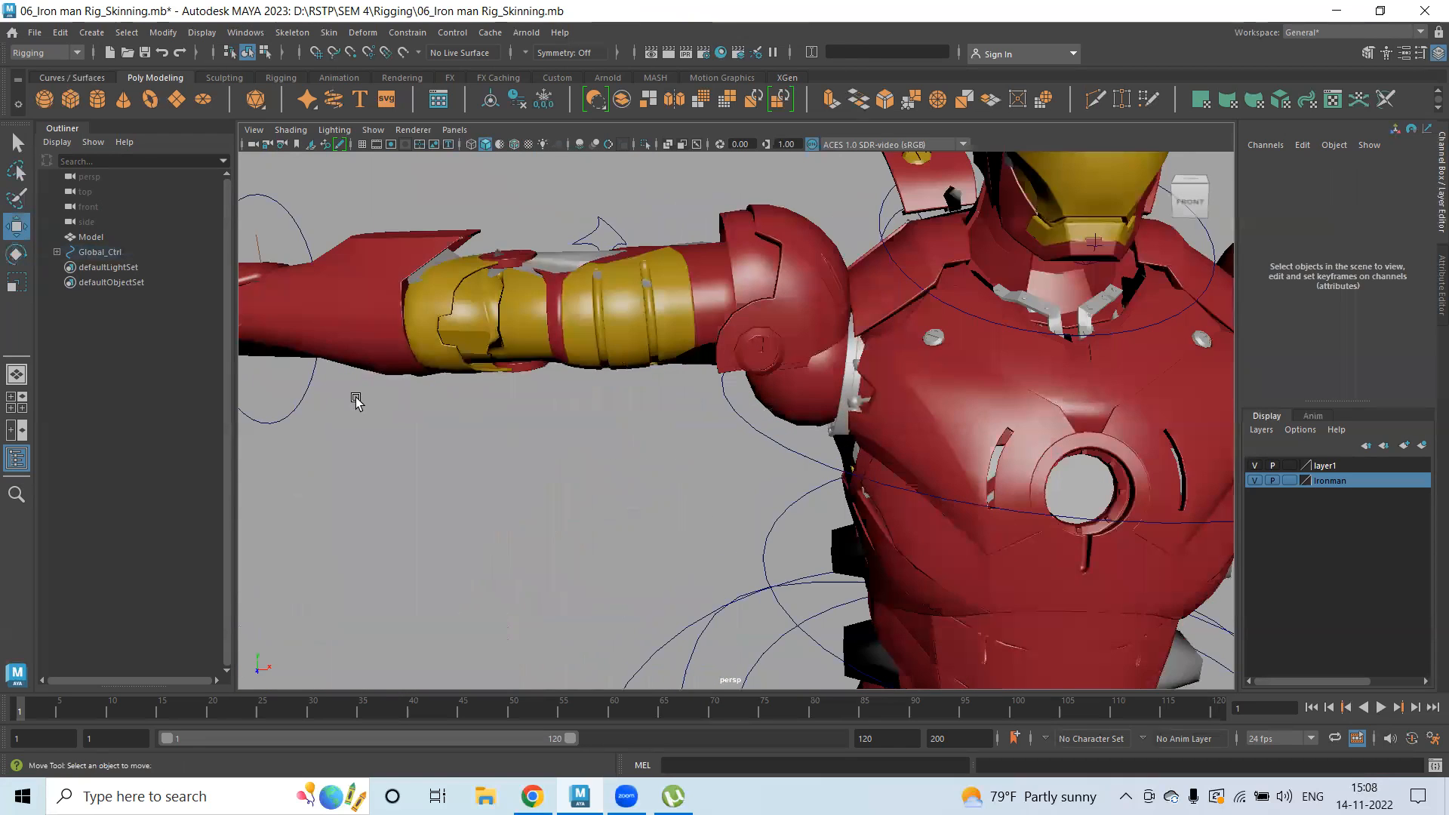
left_click_drag(276, 383, 313, 449)
scroll(343, 453, "down", 5)
key("e")
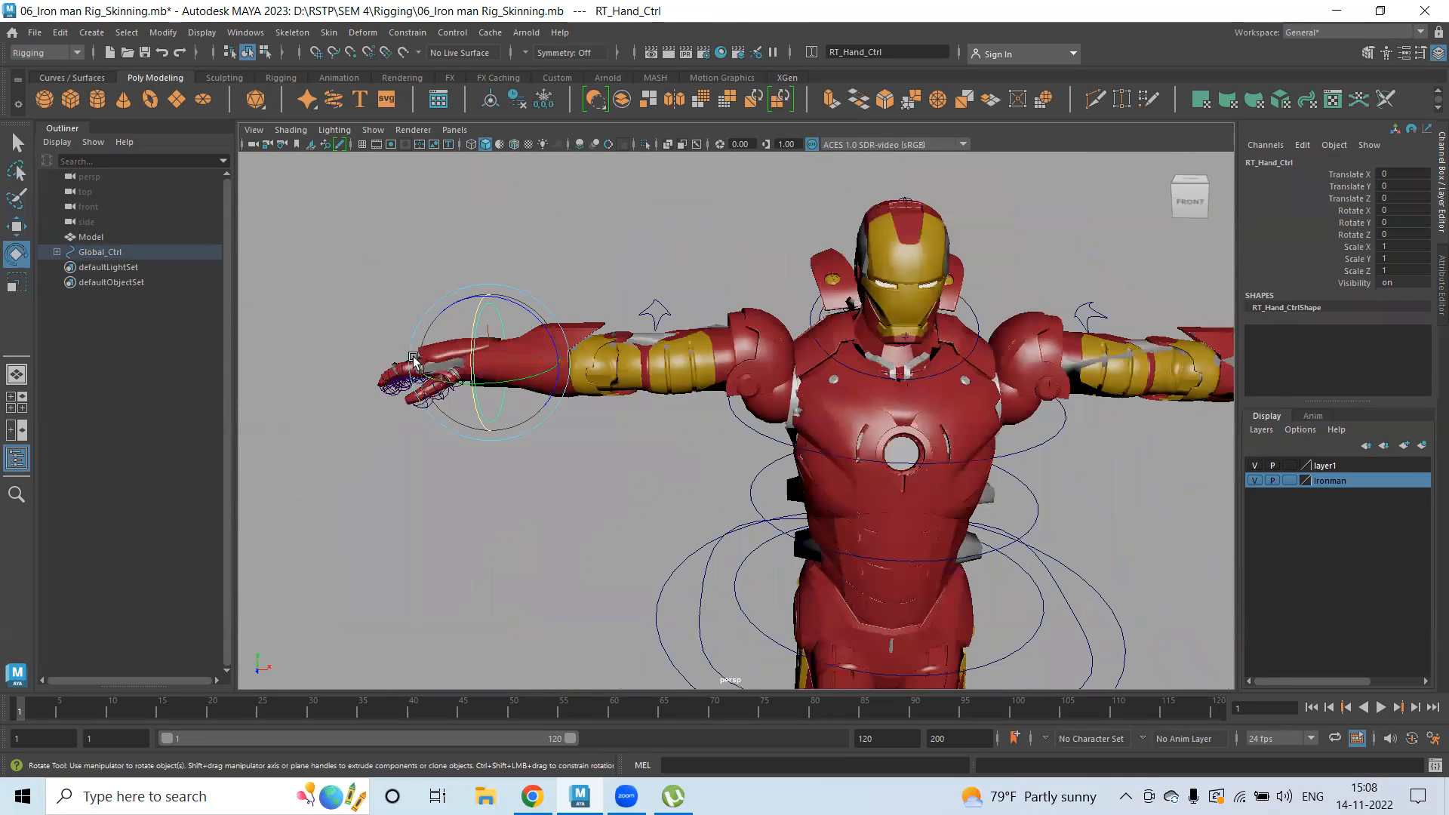
left_click_drag(518, 304, 528, 336)
key("ctrl+z")
- Hide the Ironman layer and orient-constrain the RT_Wrist joint to RT_Hand_Ctrl with Maintain offset on
left_click(1256, 481)
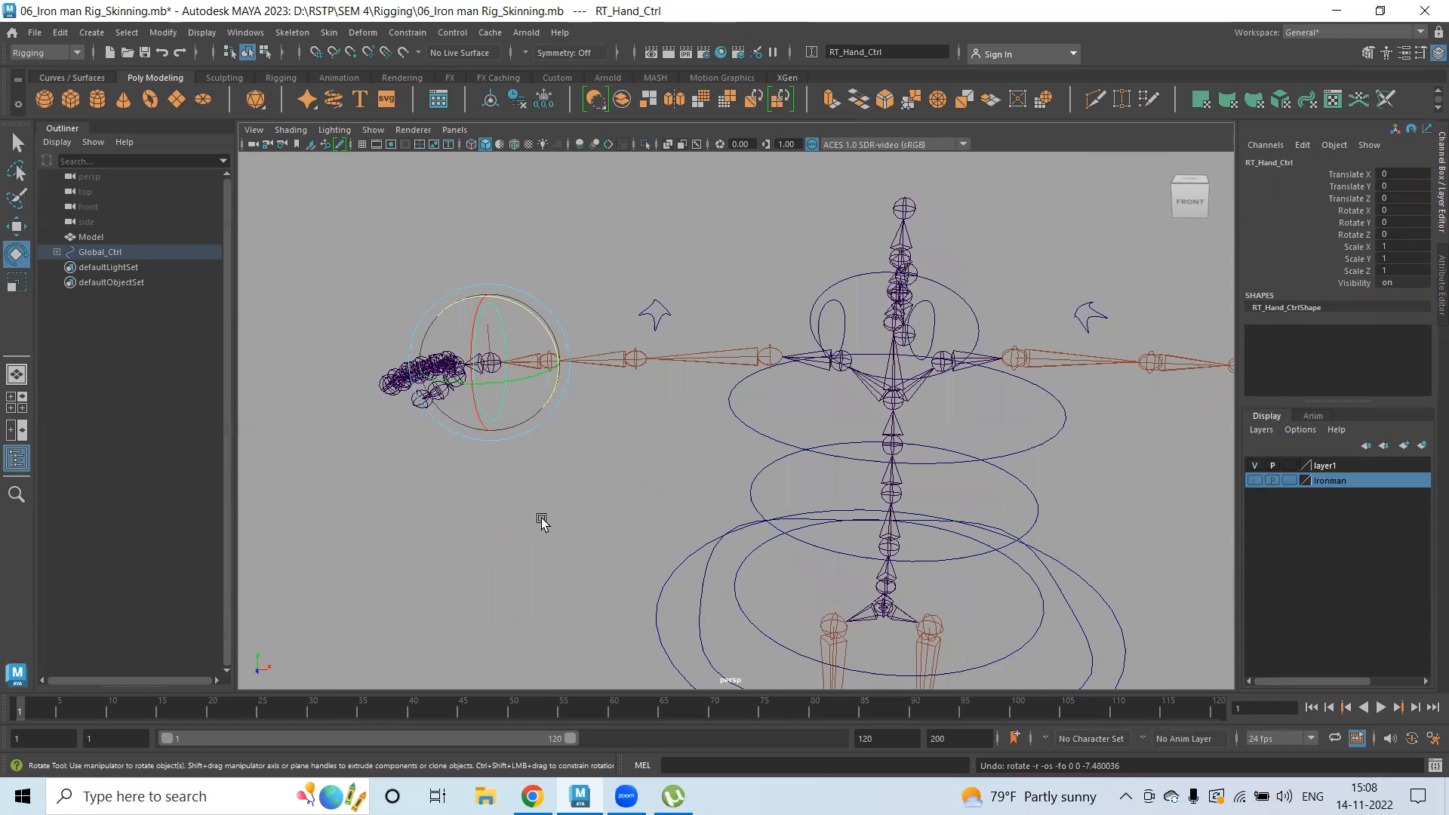
scroll(534, 493, "up", 4)
key("q")
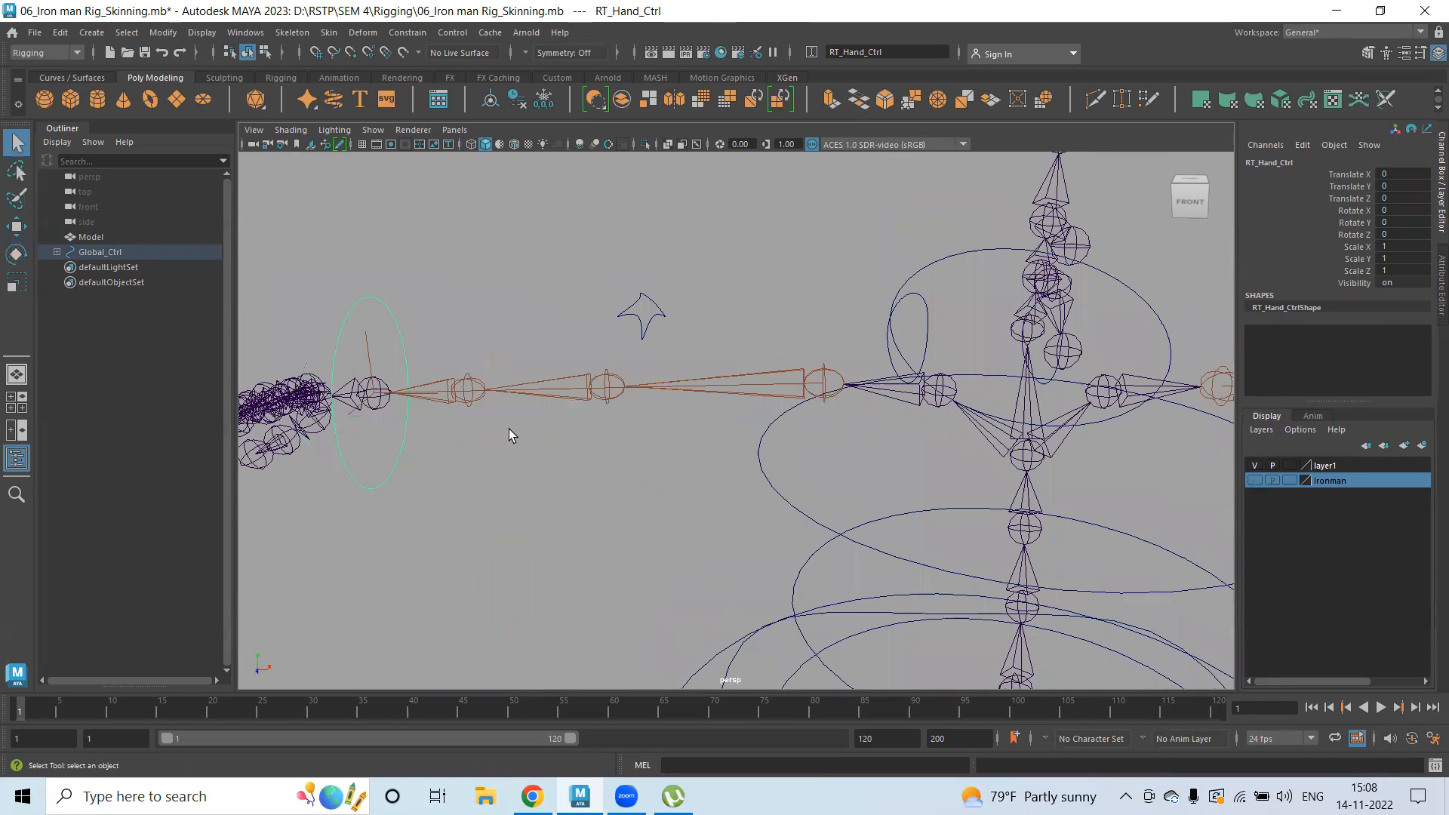
left_click(373, 412)
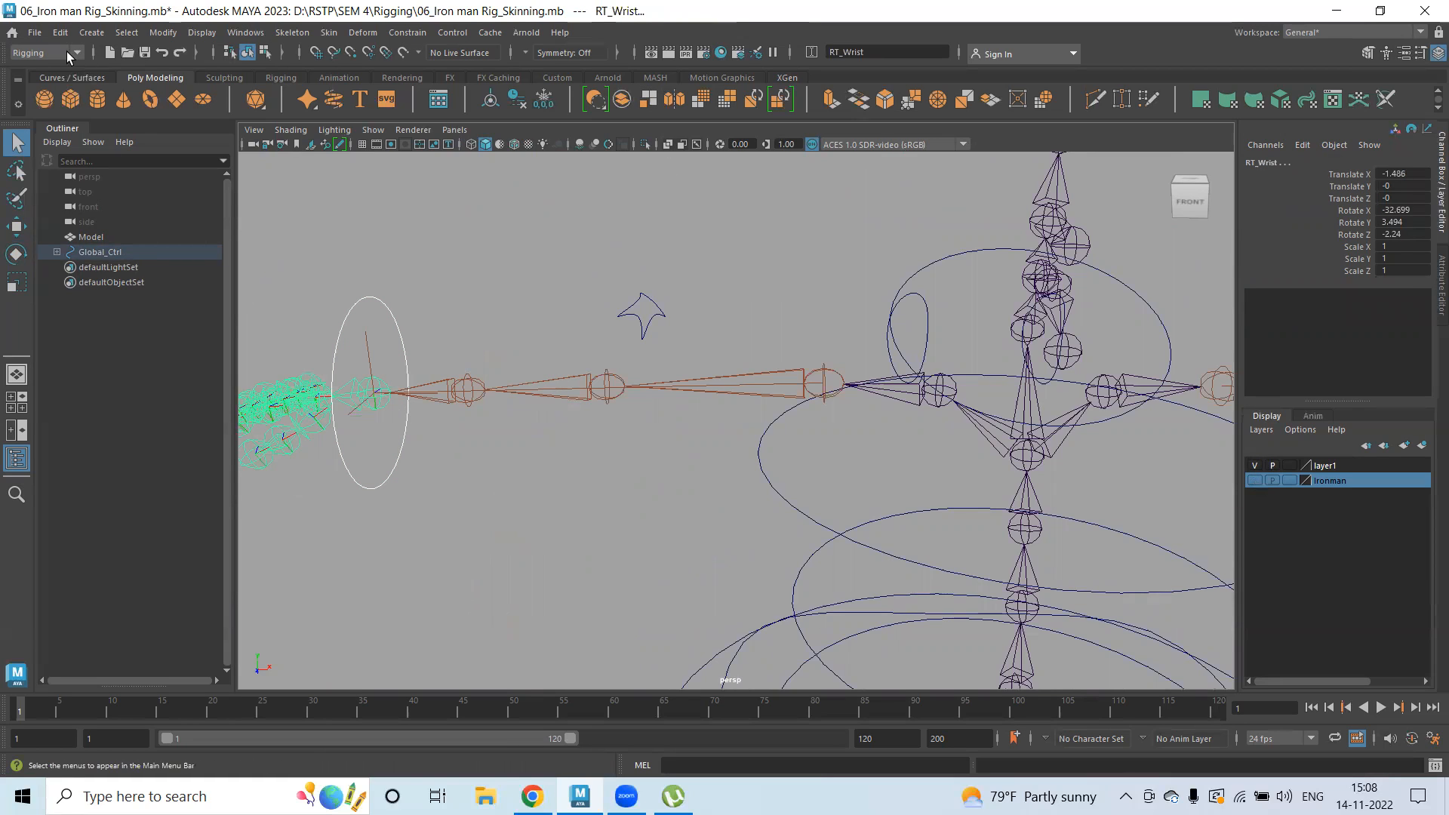
left_click(406, 33)
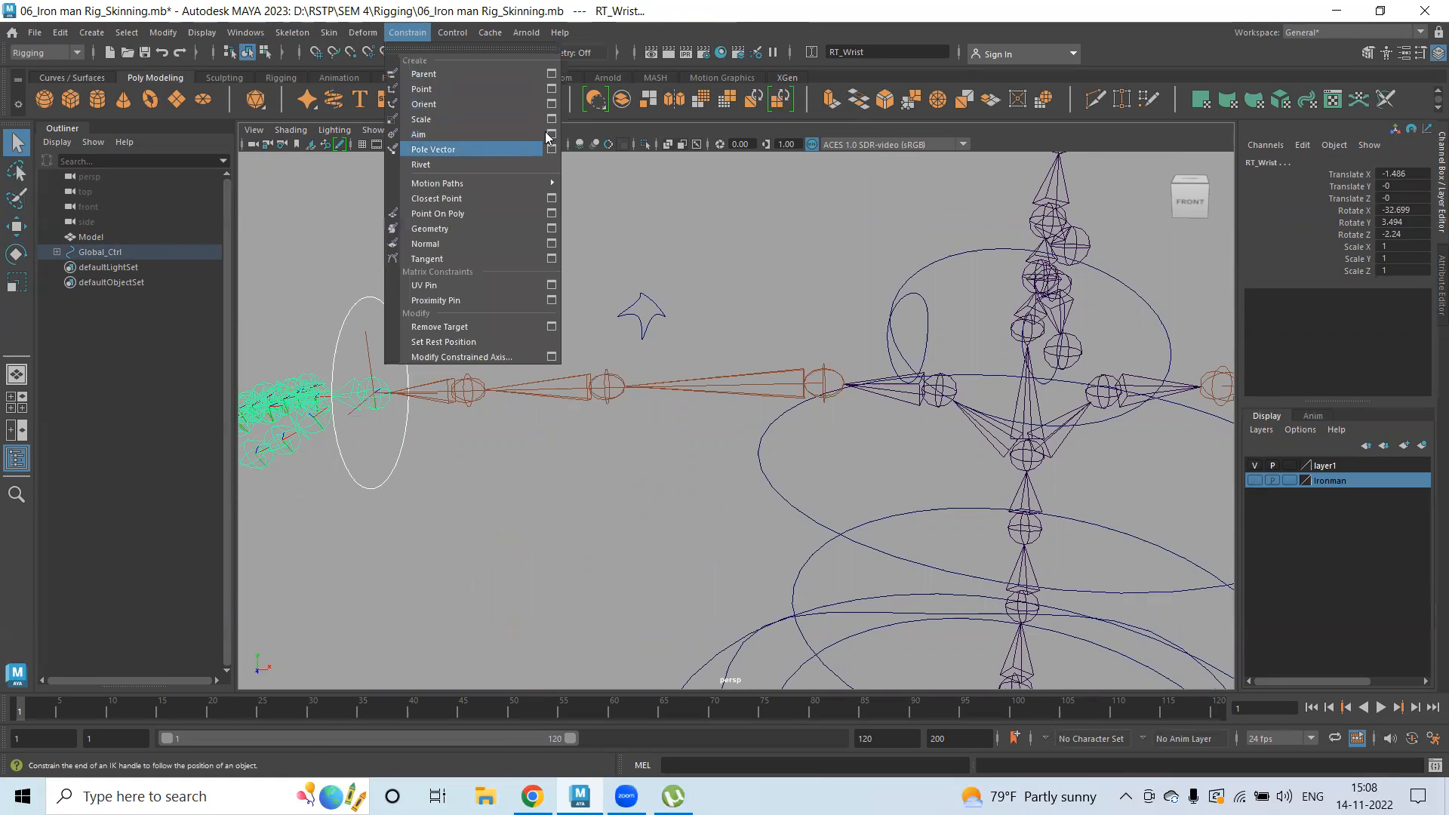
left_click(552, 104)
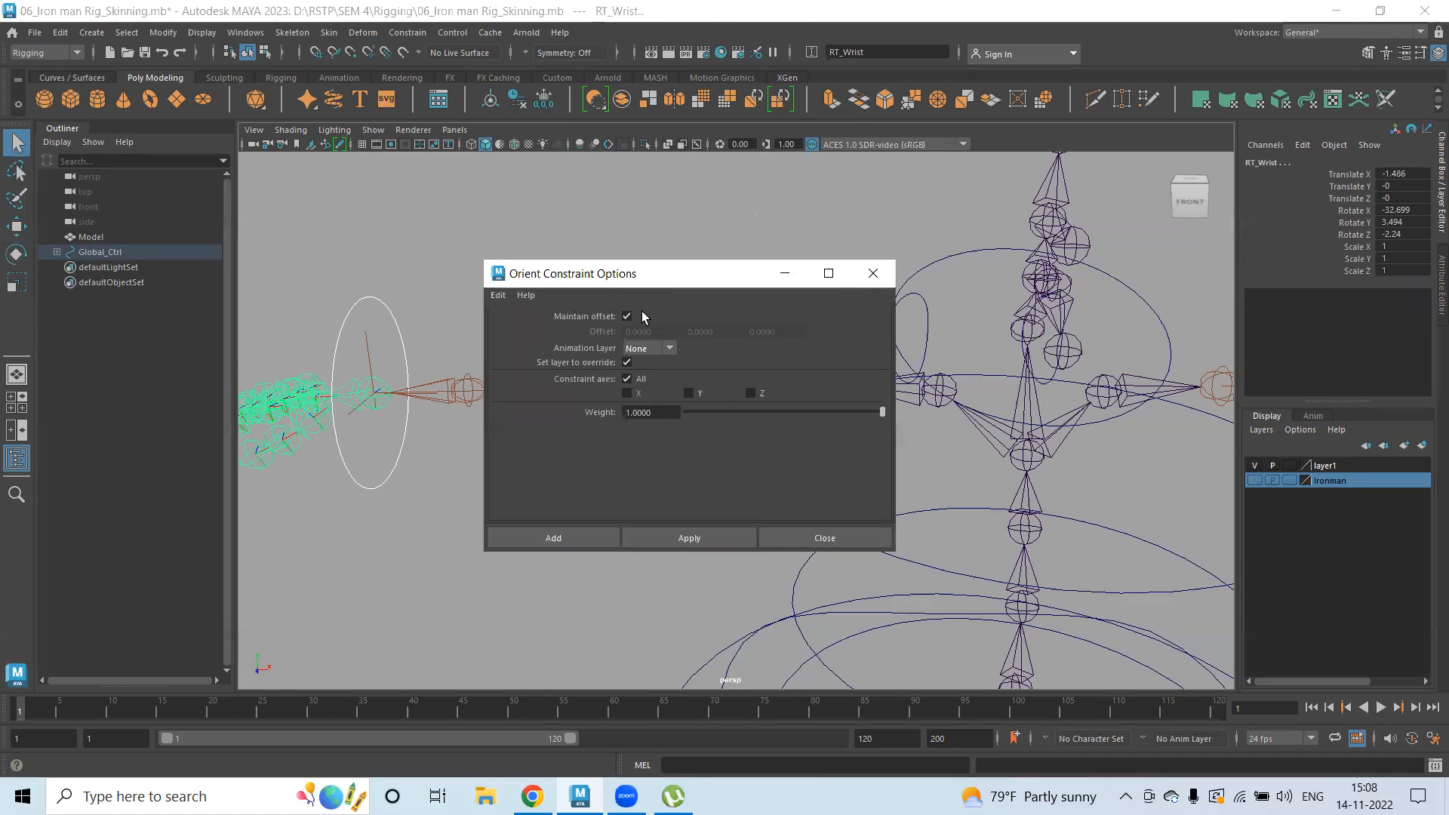
left_click(562, 535)
left_click(530, 520)
- Orient-constrain the LT_Wrist joint to LT_Hand_Ctrl with the same constraint settings
scroll(693, 429, "down", 6)
middle_click_drag(883, 438, 487, 440, "alt")
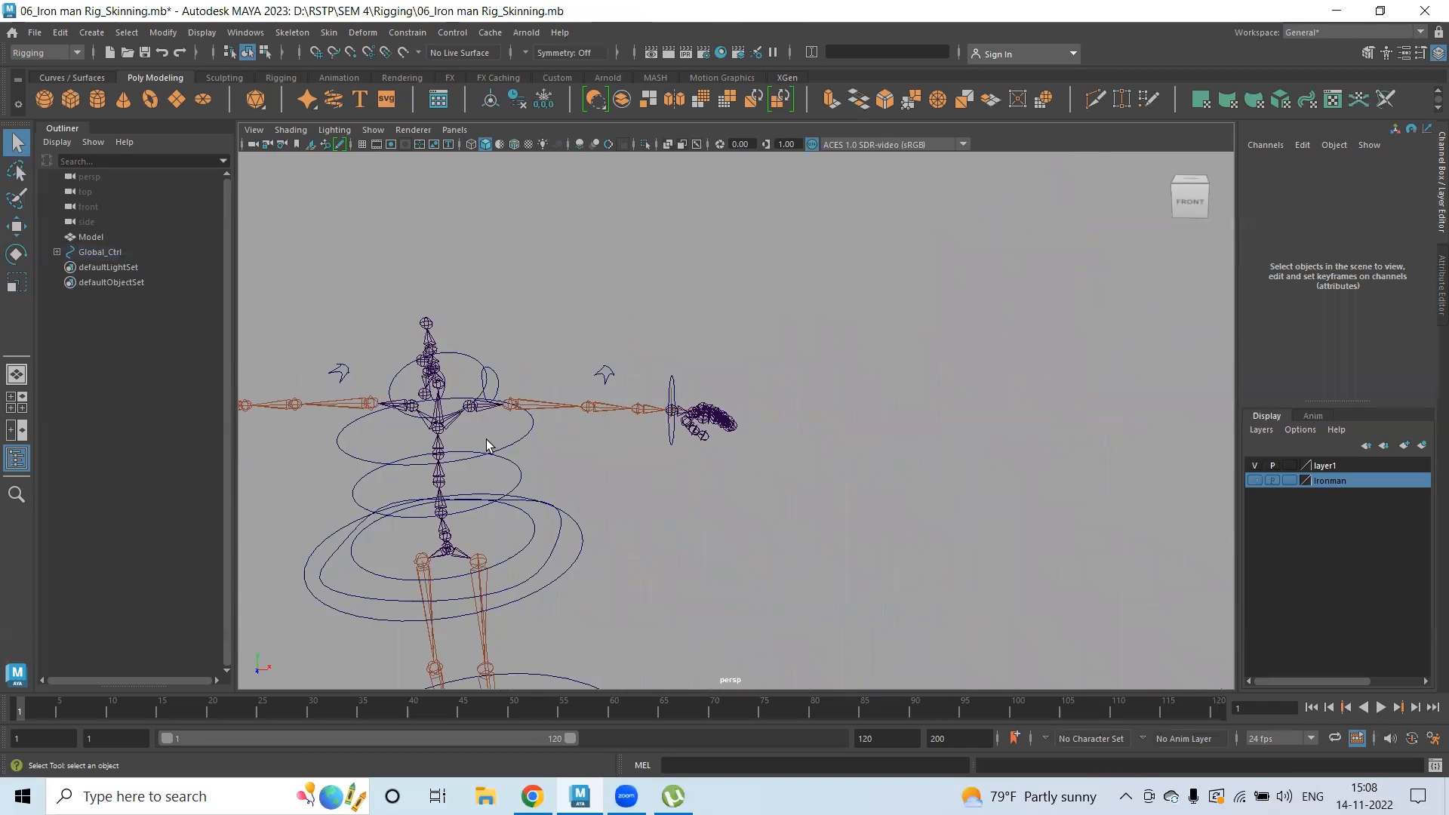
scroll(559, 424, "up", 4)
left_click(615, 455)
right_click_drag(535, 485, 764, 472, "alt")
left_click(521, 407, "shift")
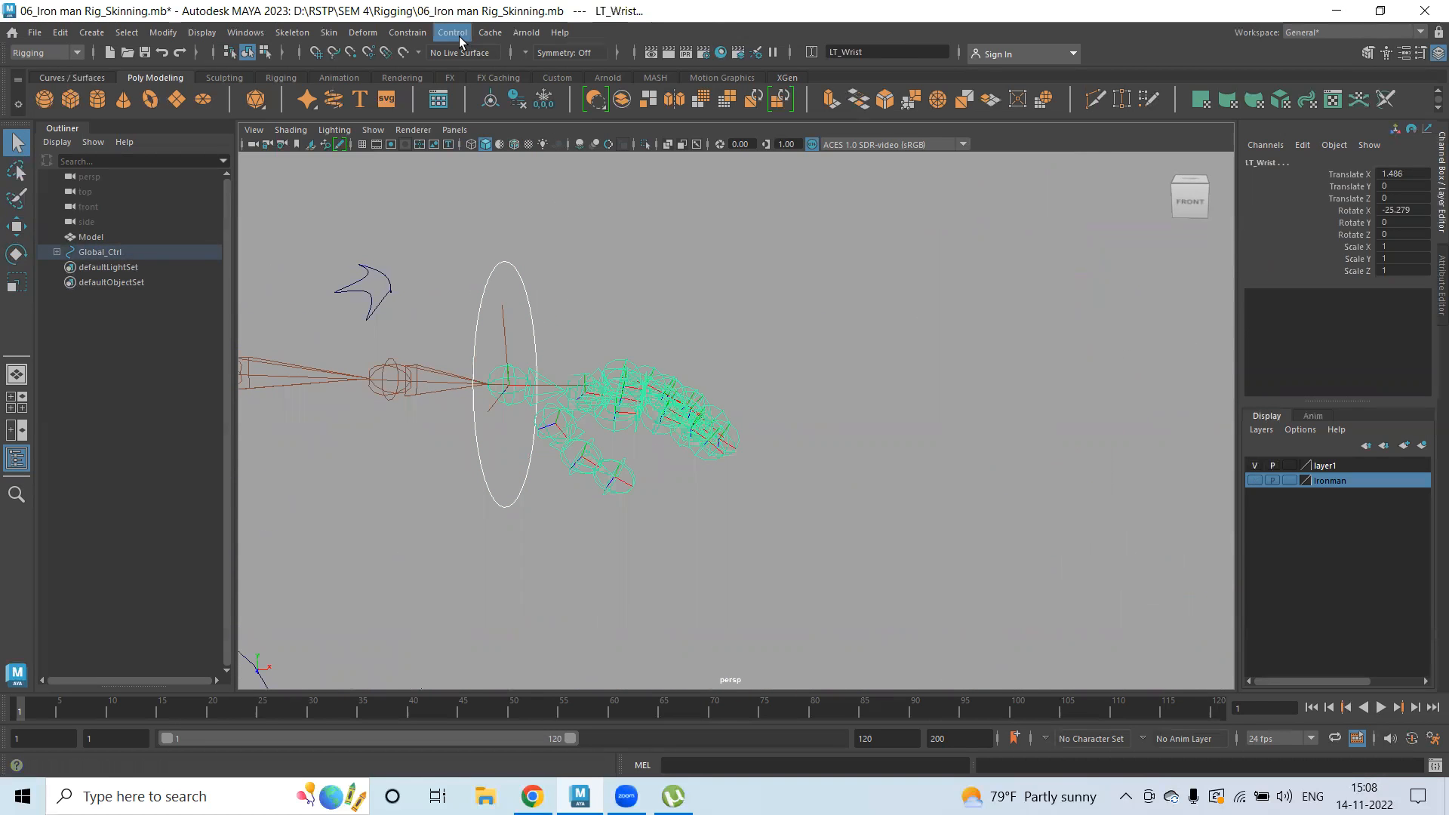
left_click(408, 33)
left_click(534, 107)
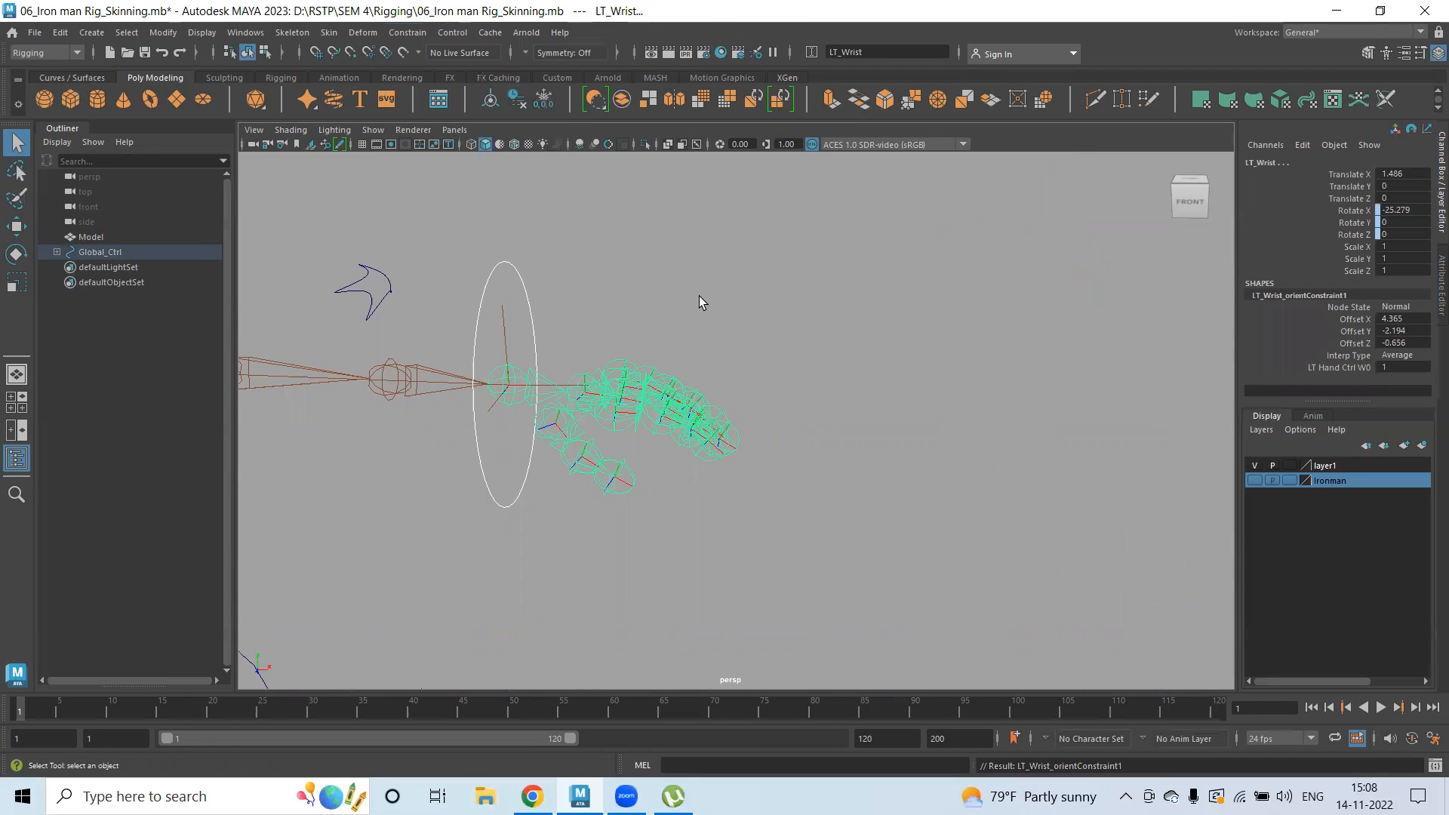
left_click(470, 496)
- Test-rotate LT_Hand_Ctrl to check that the hand joints follow, undo the rotation and deselect the control
left_click(500, 493)
key("e")
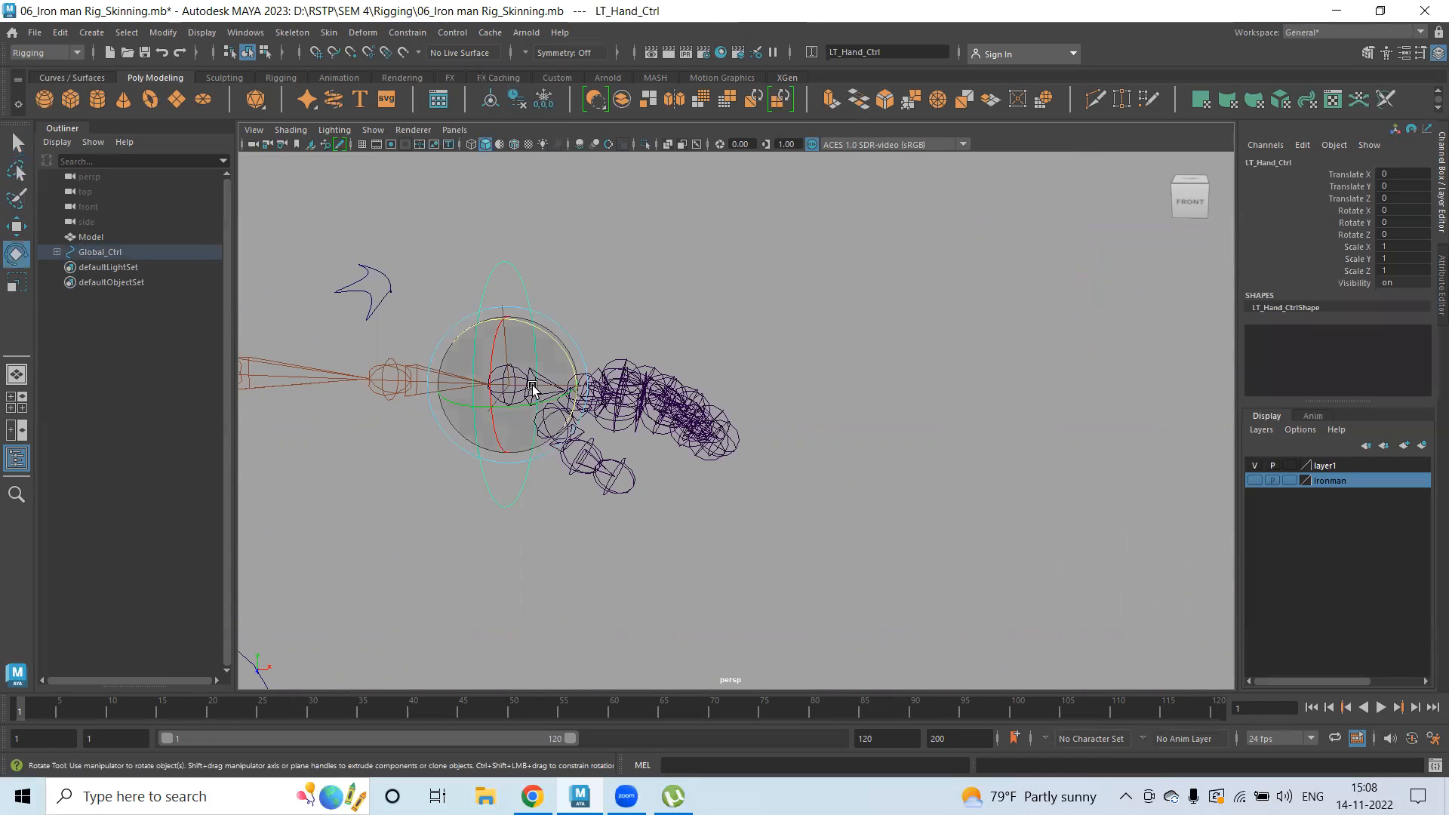
left_click_drag(549, 337, 569, 346)
key("ctrl+z")
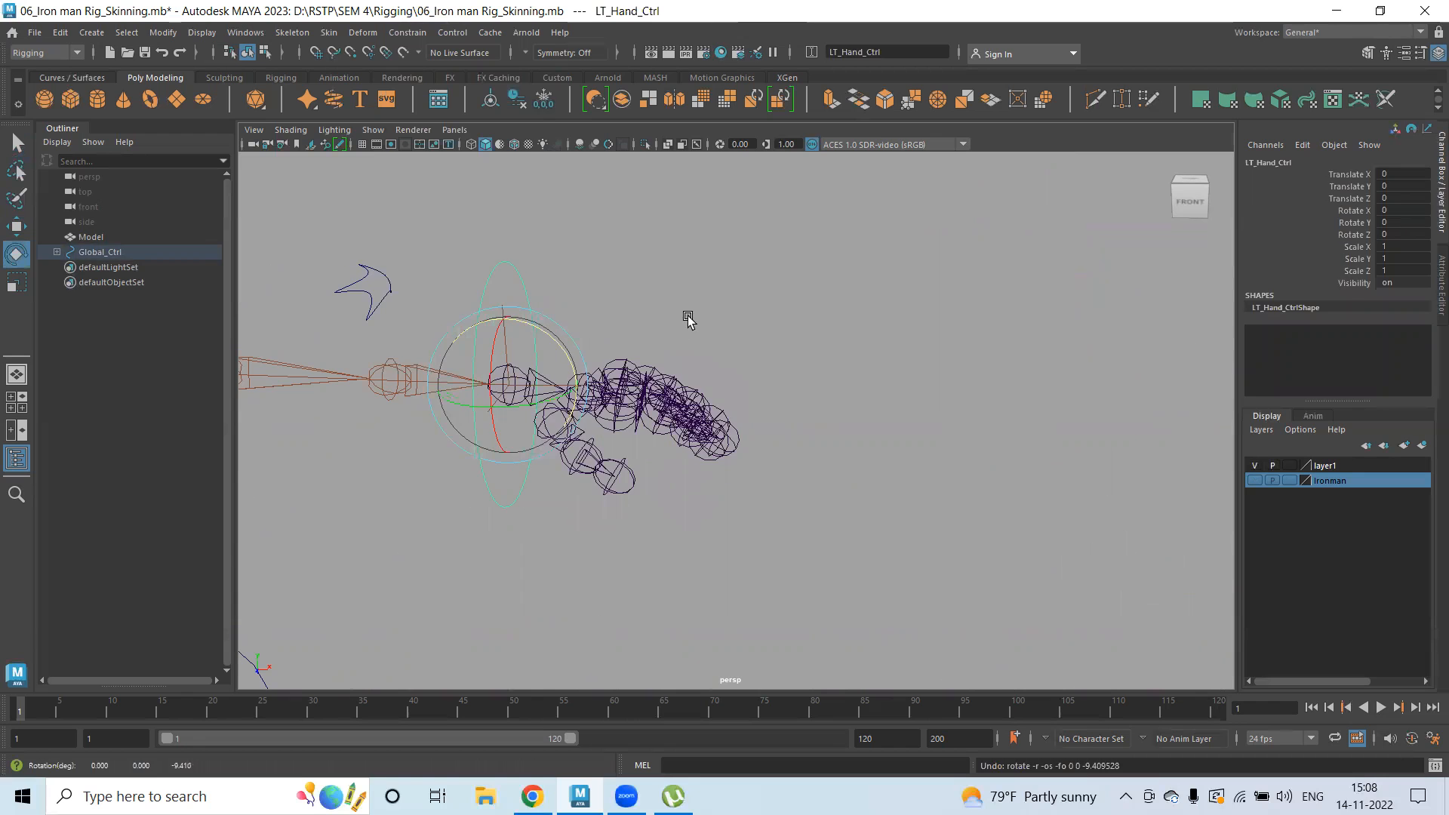
left_click(781, 339)
- Show the Ironman layer and frame the whole character from the front
left_click(1255, 481)
scroll(619, 537, "down", 5)
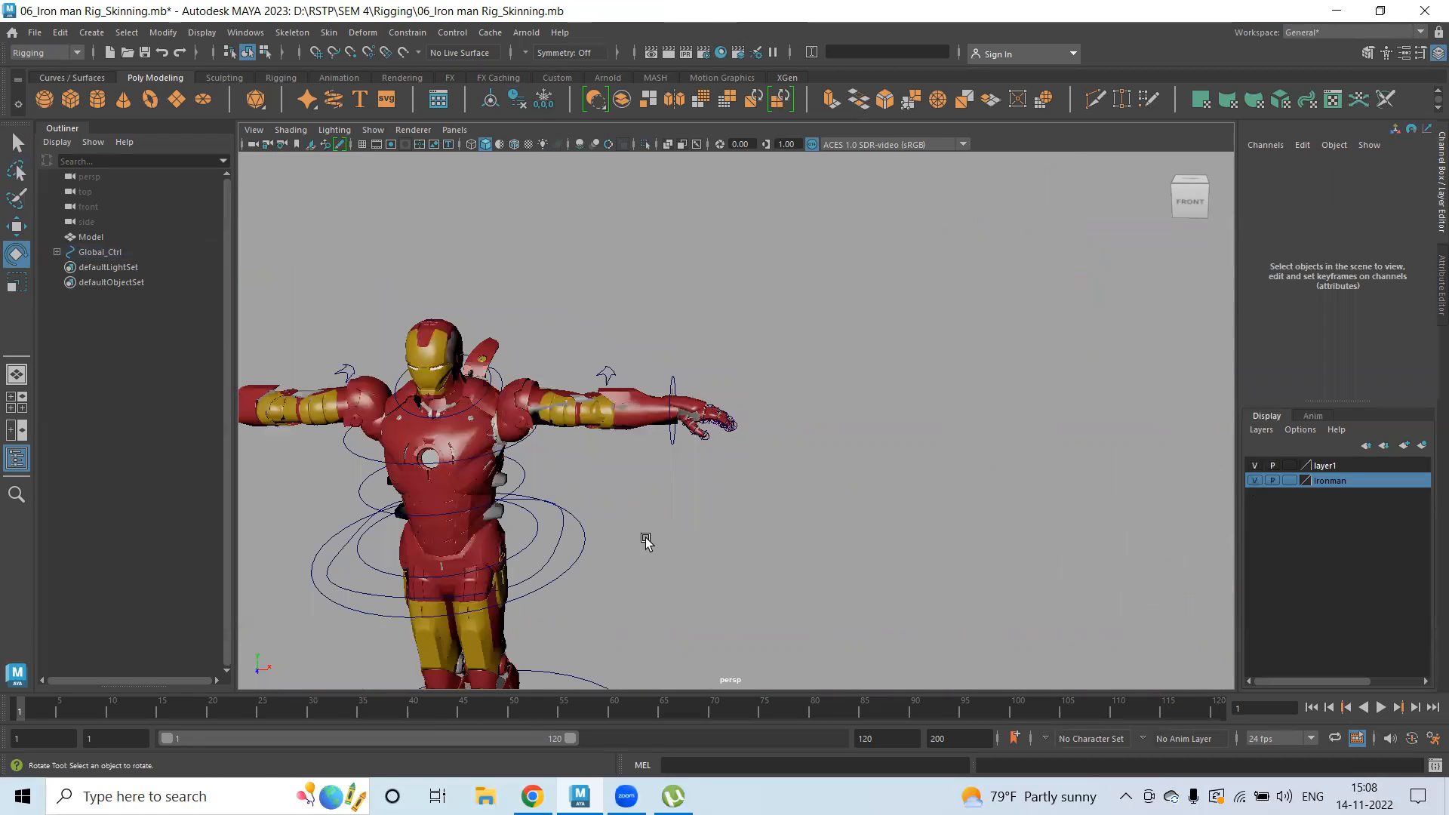
middle_click_drag(561, 527, 589, 401, "alt")
right_click_drag(589, 401, 622, 398, "alt")
middle_click_drag(621, 398, 653, 401, "alt")
scroll(763, 562, "down", 5)
- Select the Global_Ctrl curve at the feet and hide the Ironman layer
left_click(757, 583)
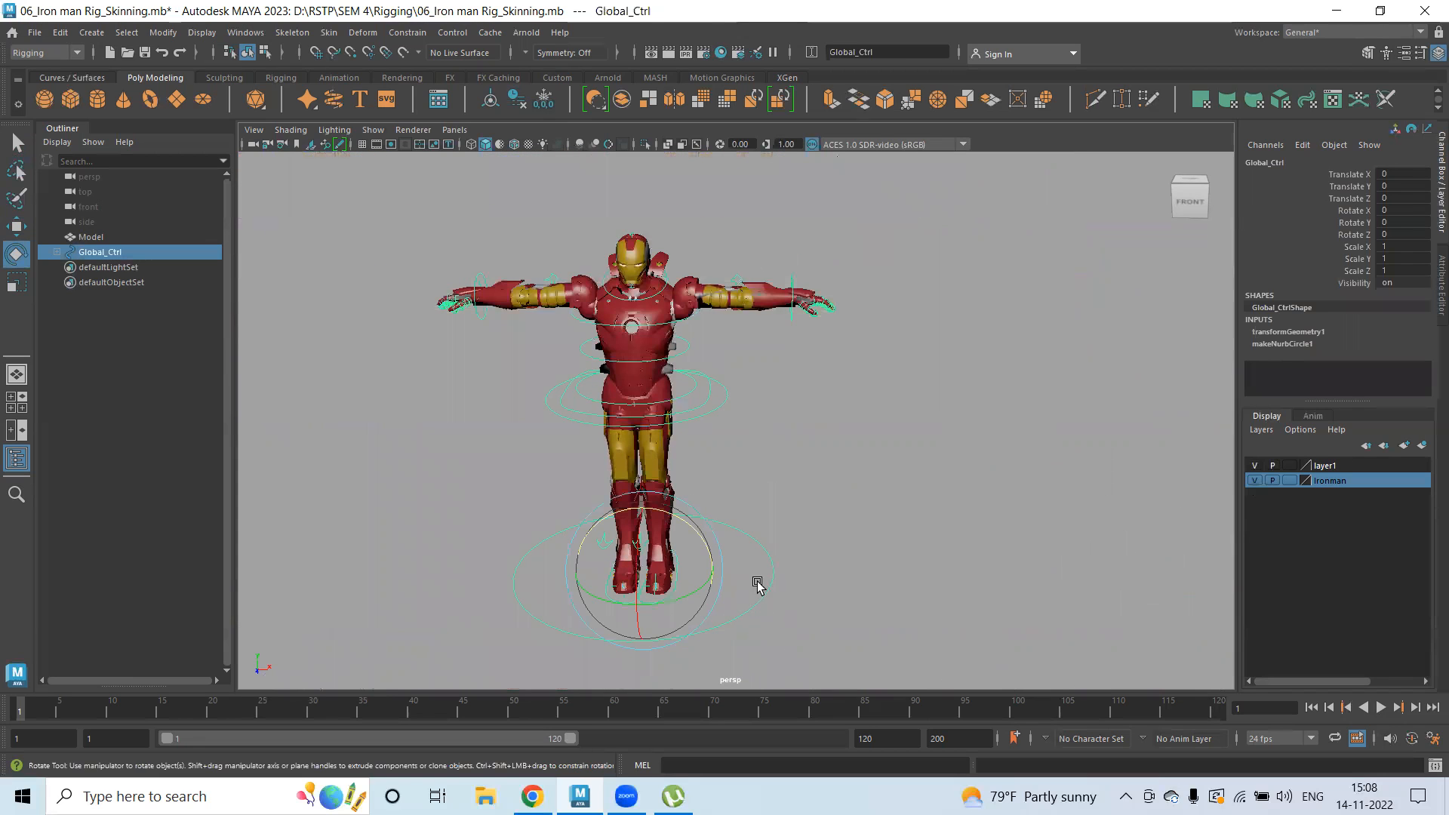
left_click(1254, 481)
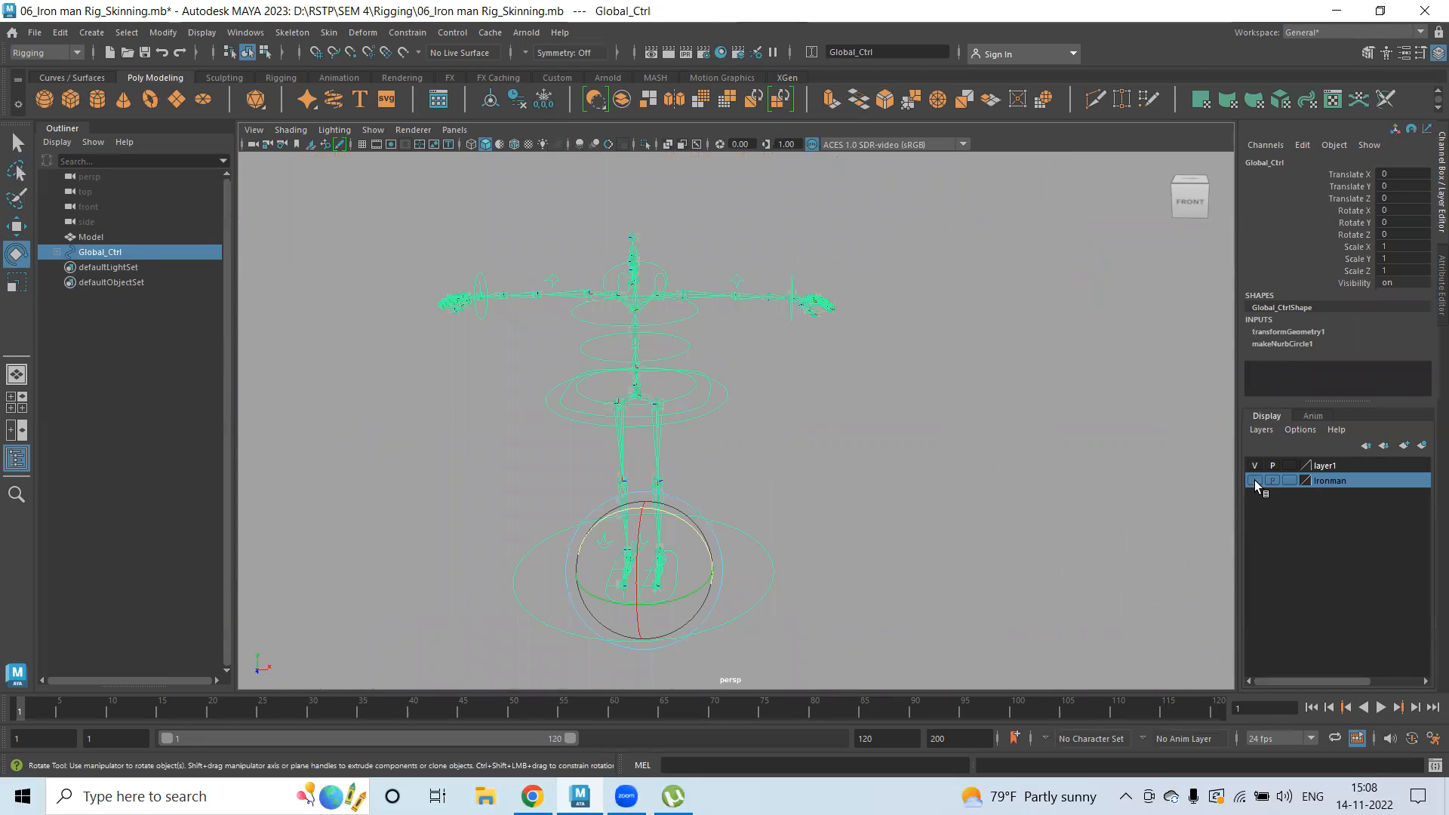
- Show the Ironman layer and select the Model mesh
left_click(1254, 481)
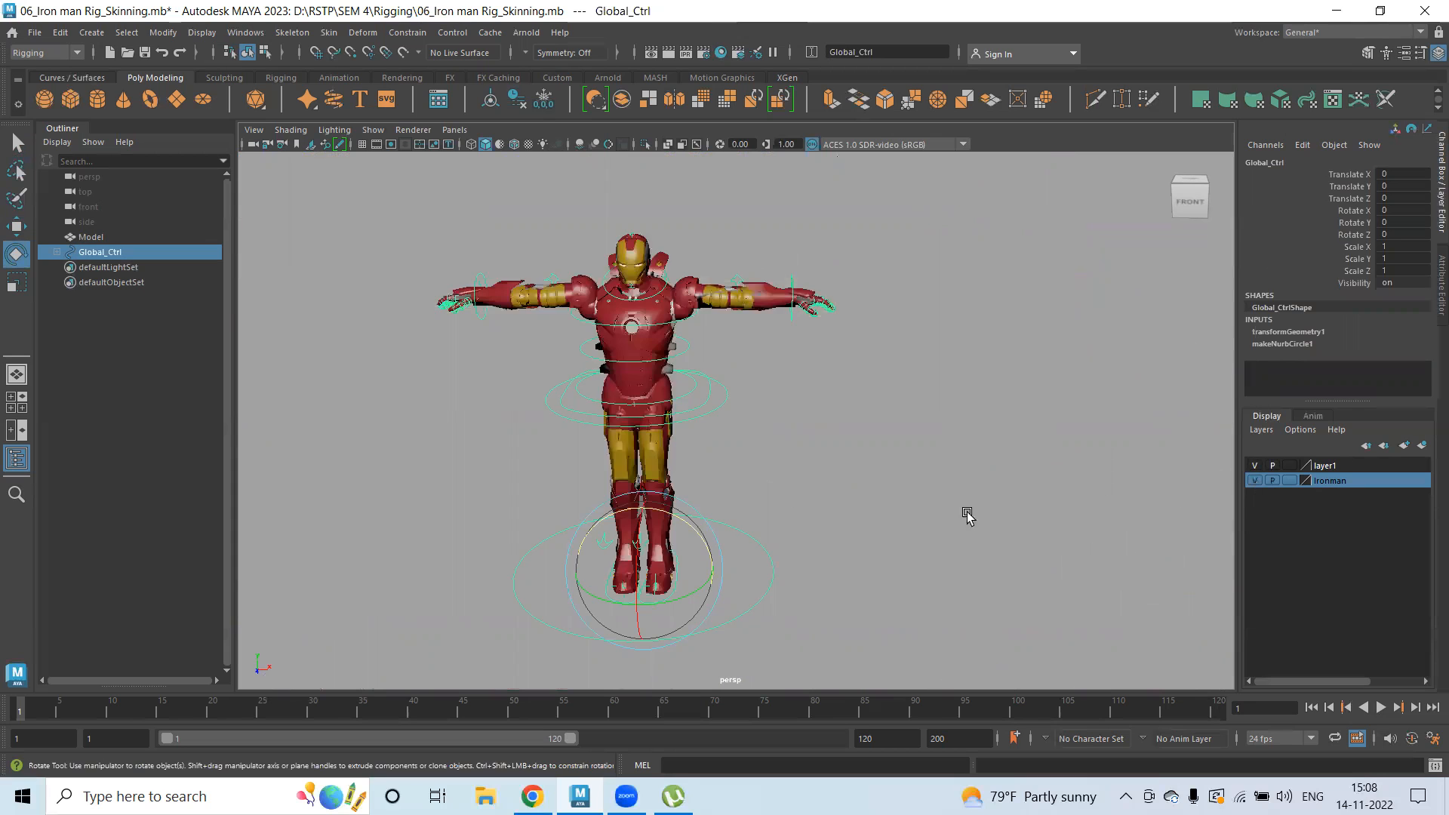
scroll(777, 424, "up", 3)
left_click(752, 441)
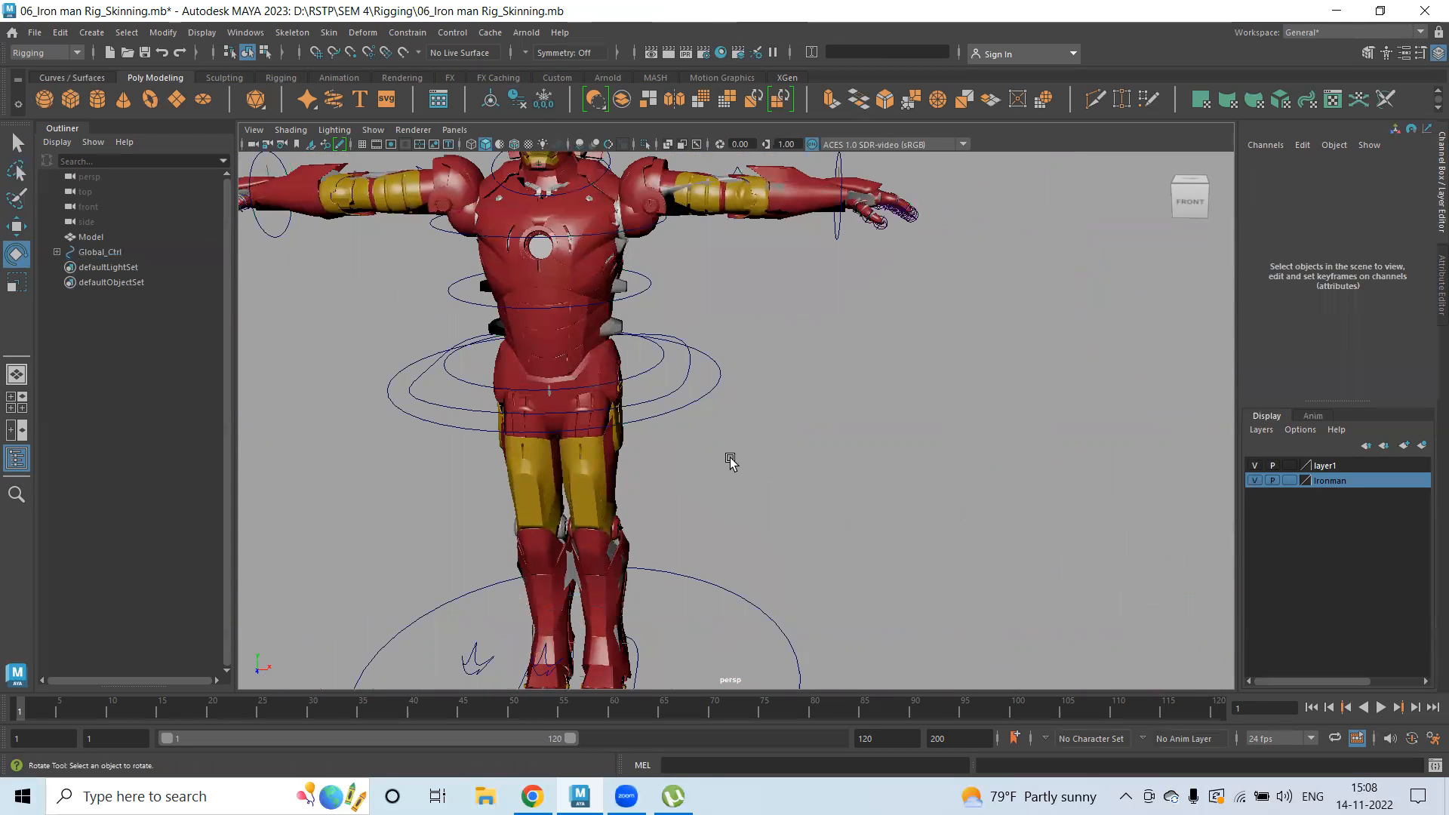
left_click(608, 326)
scroll(650, 471, "up", 6)
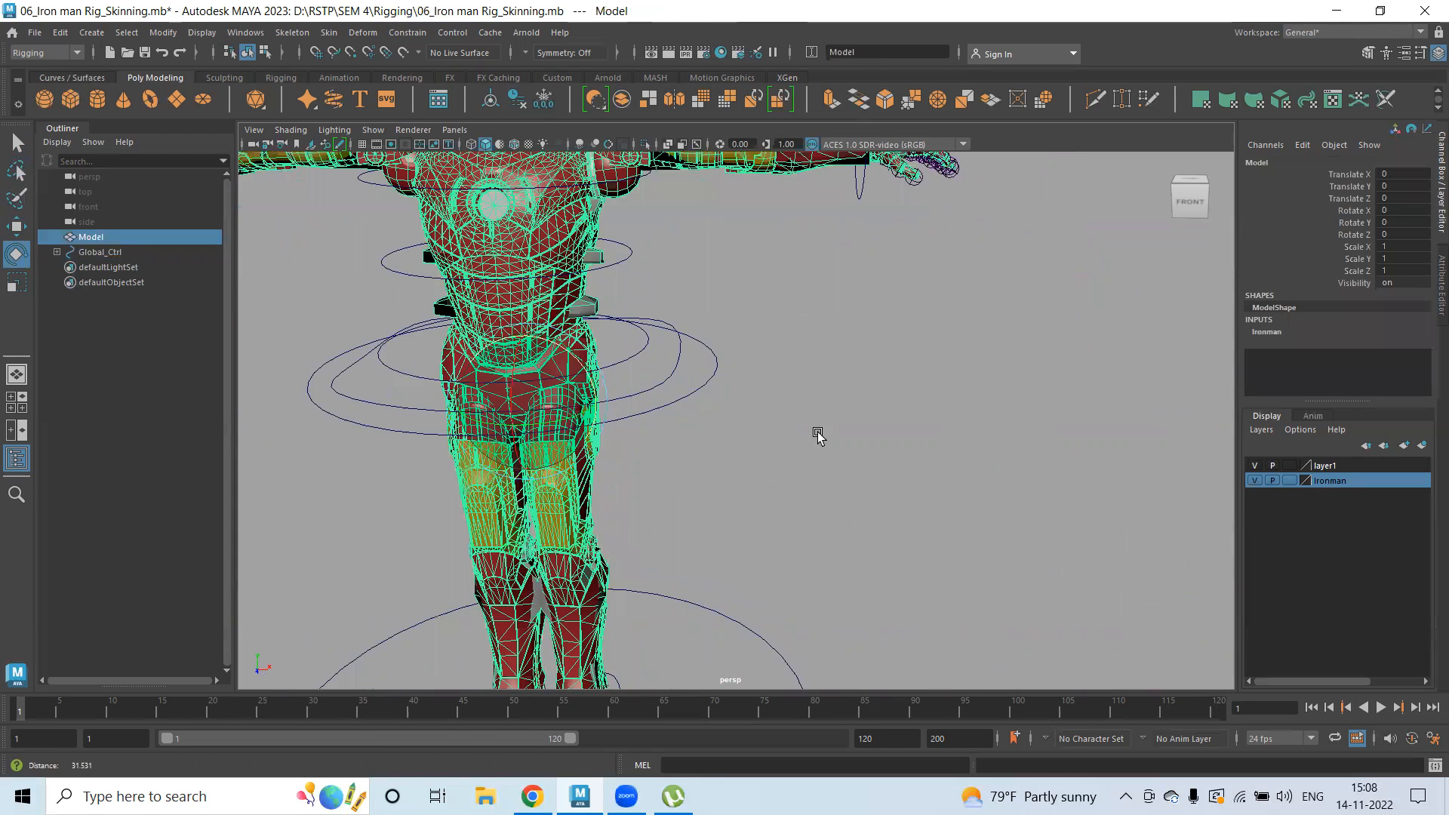
- Switch to wireframe display and add the COG root joint to the Model mesh selection
key("4")
scroll(589, 461, "down", 6)
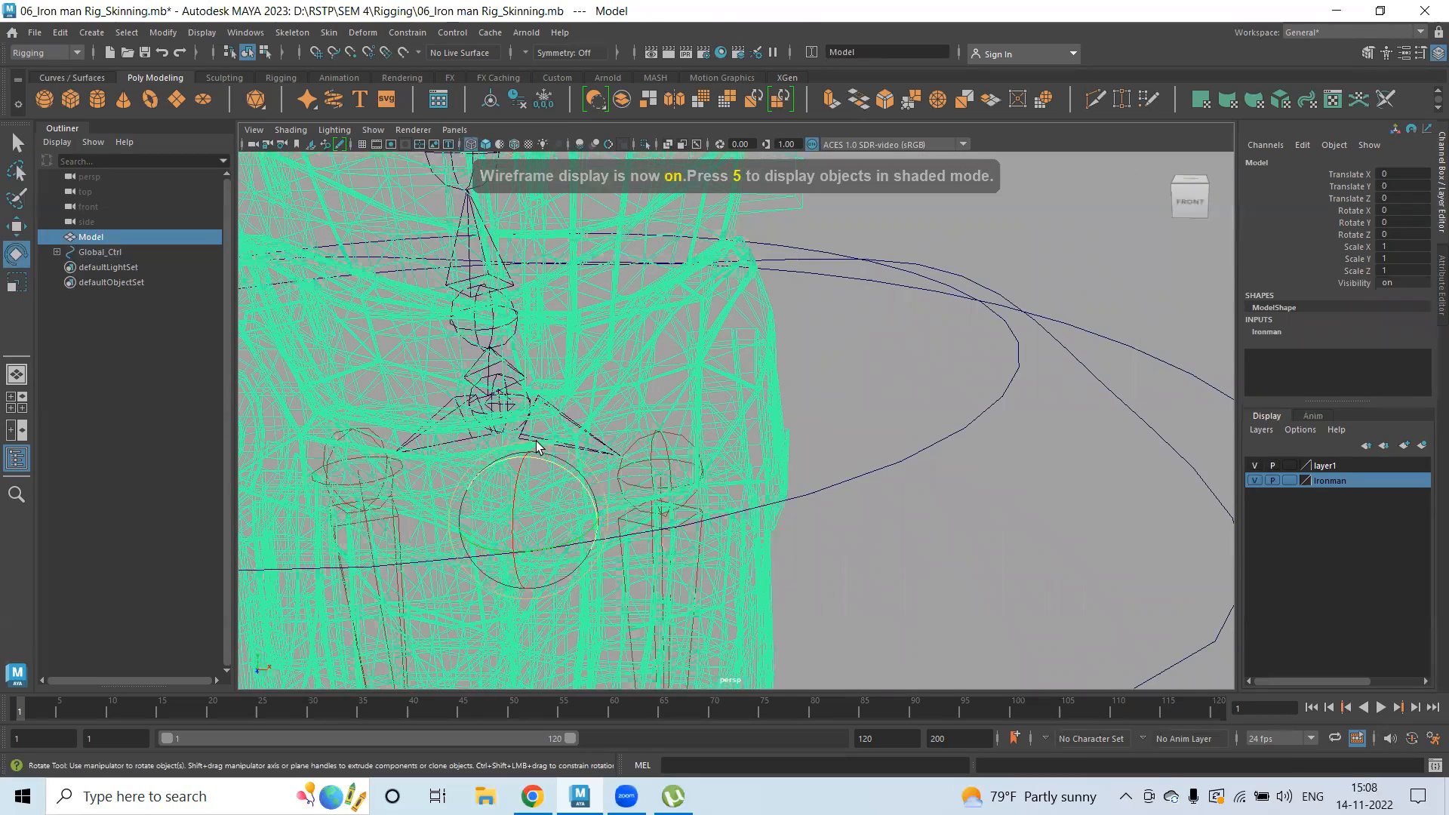
key("q")
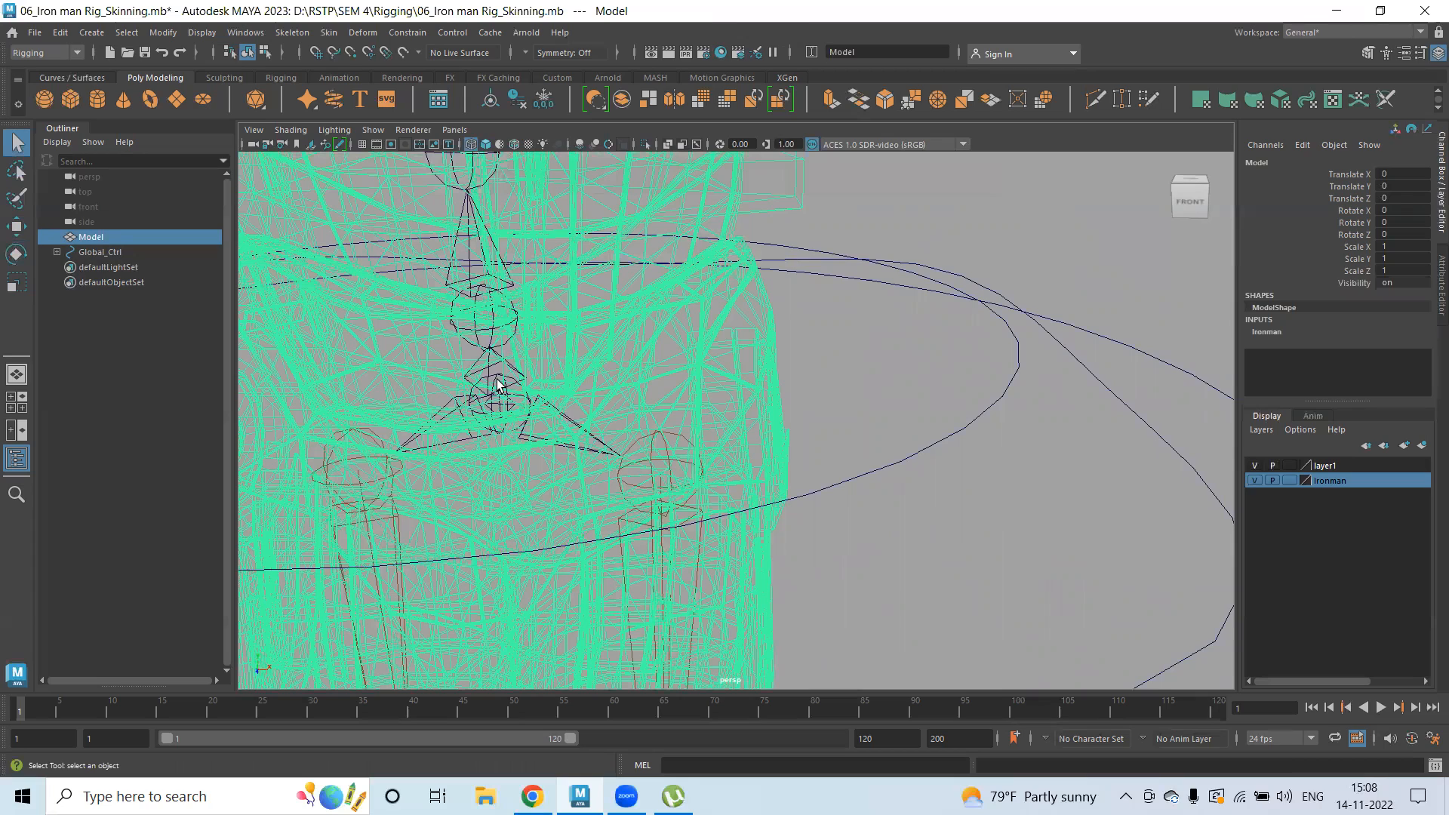
left_click(511, 407)
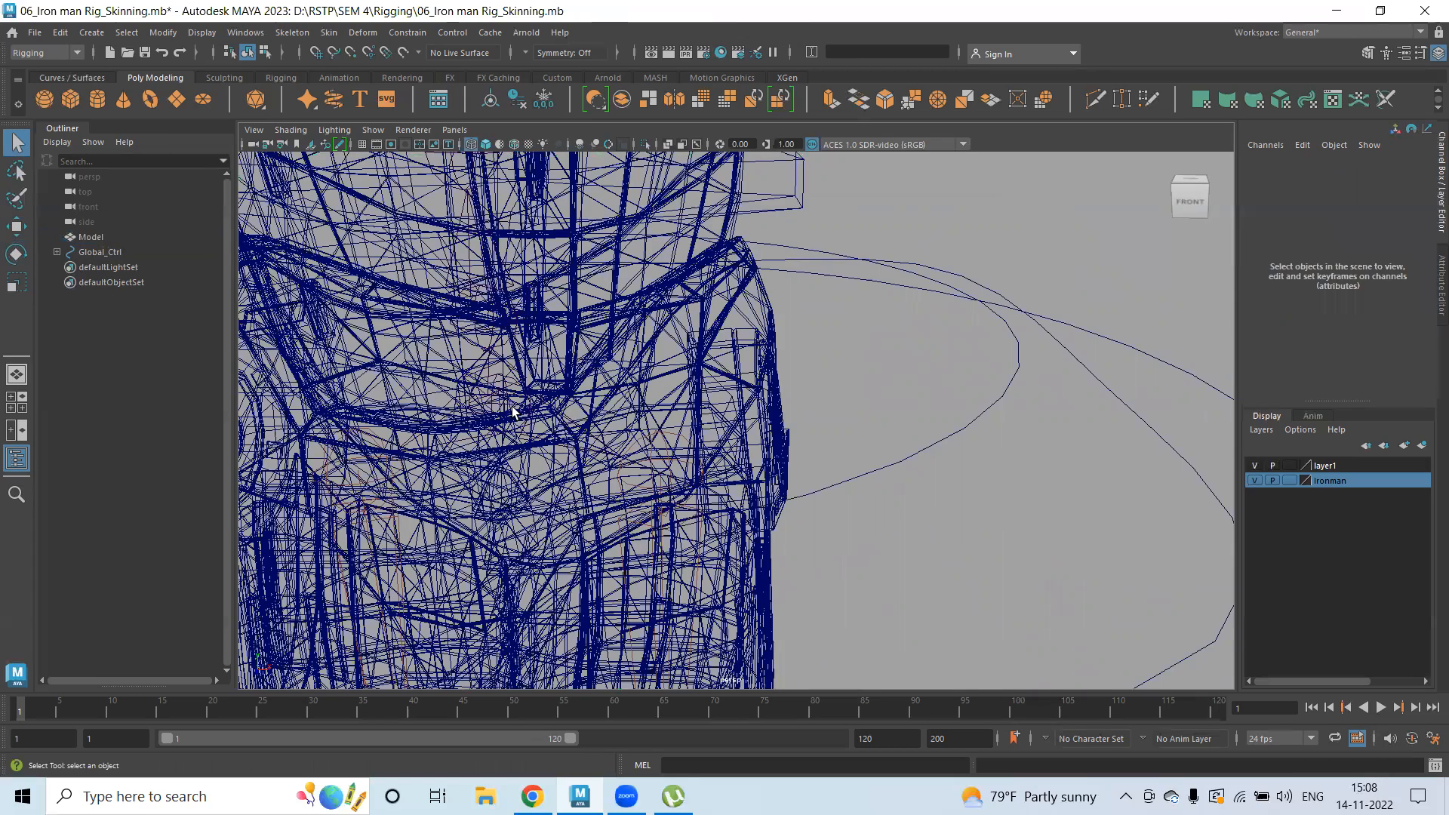
left_click(769, 323)
left_click(495, 409)
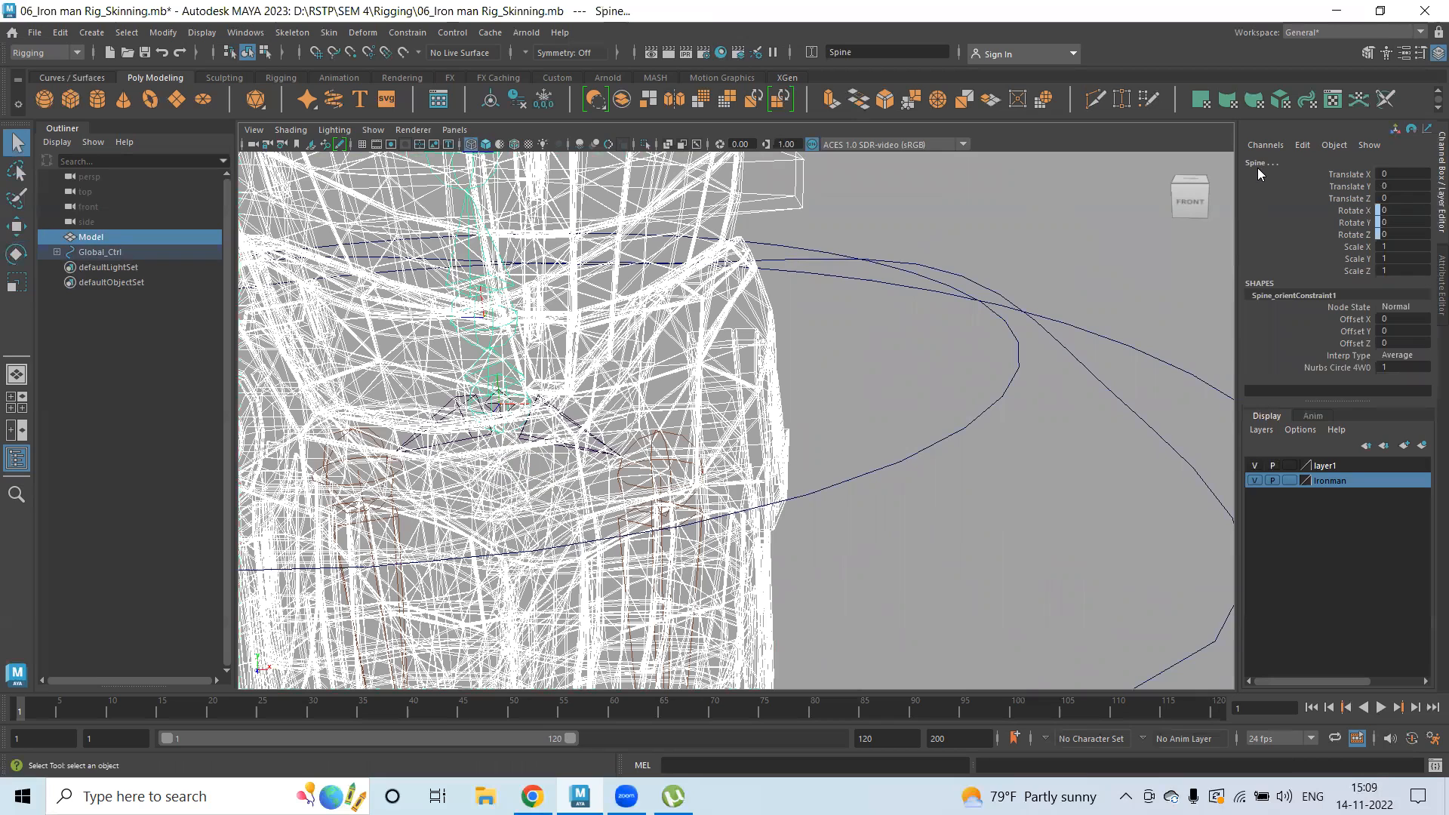
key("Up")
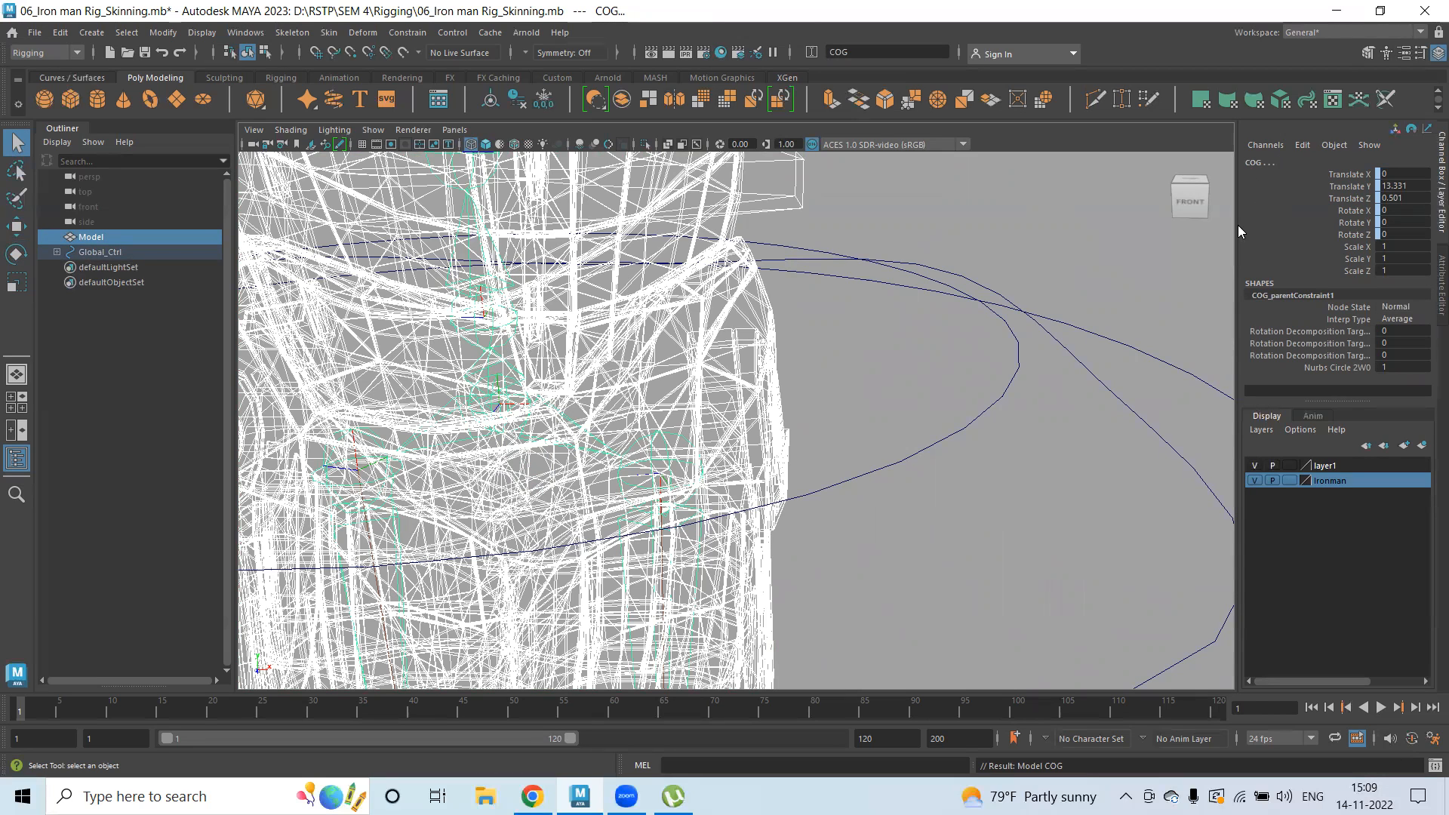
- Bind the Model mesh to the COG joint hierarchy with Bind Skin and clear the selection
scroll(662, 491, "down", 3)
left_click(329, 32)
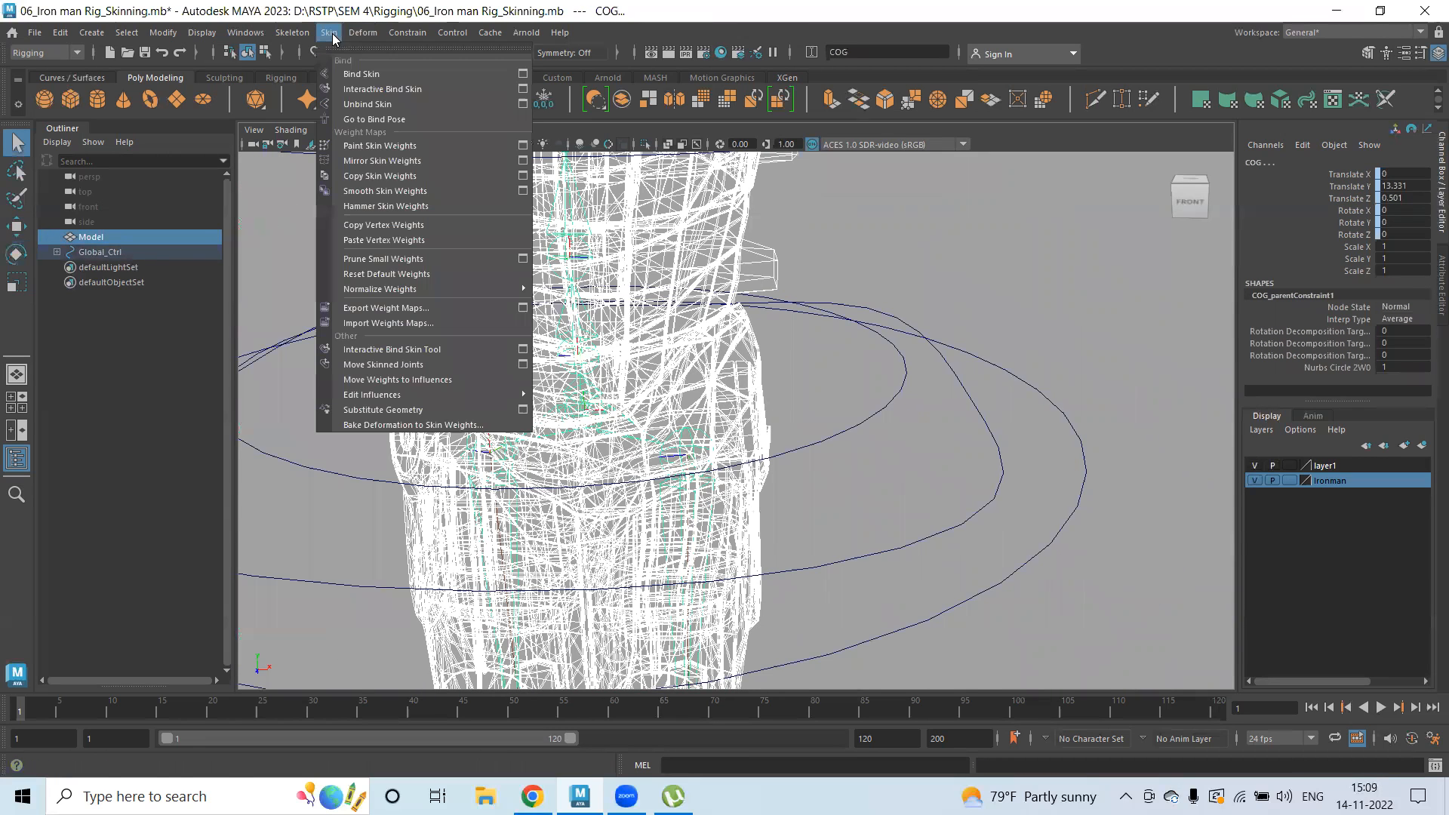
left_click(362, 74)
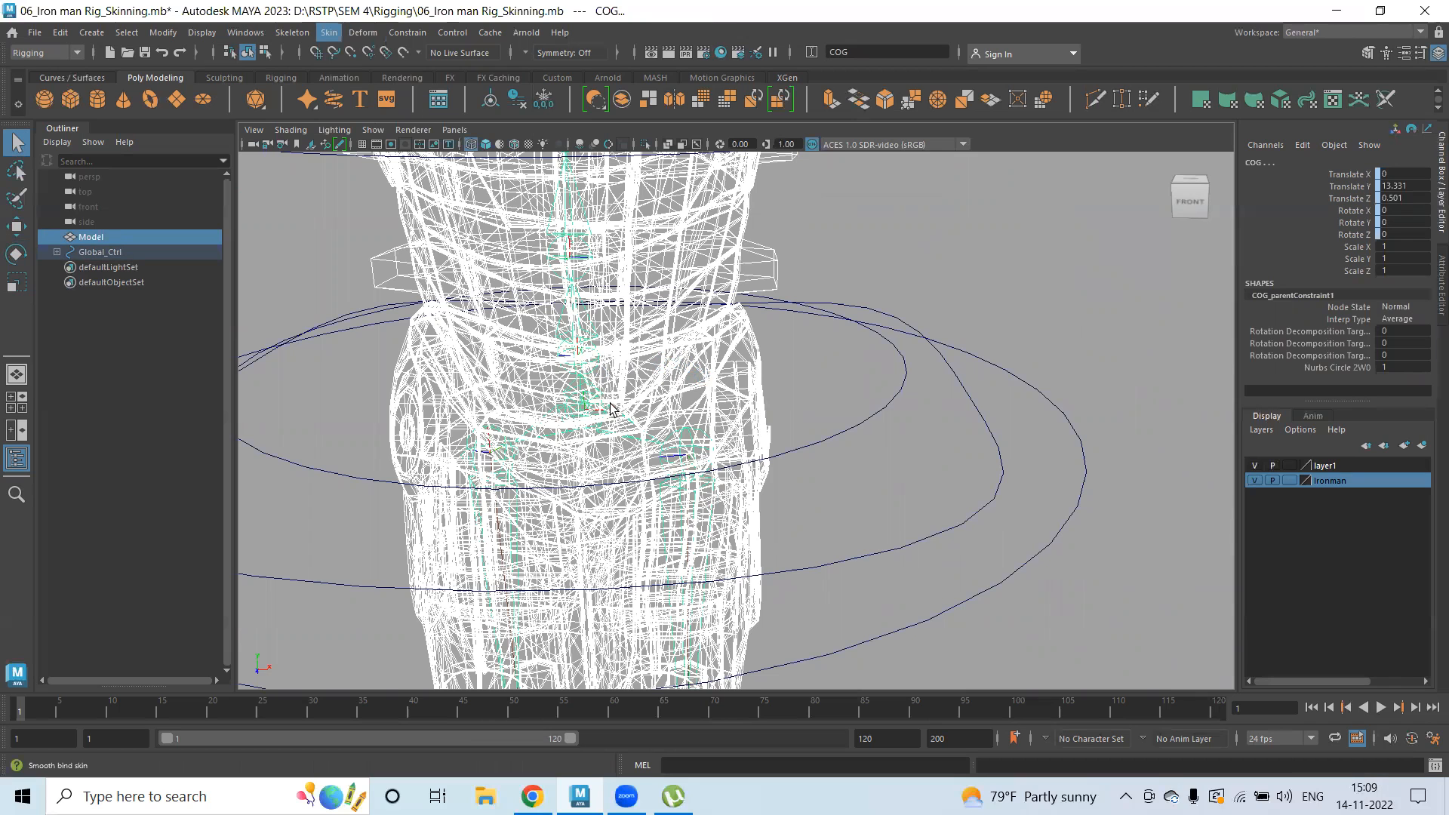
left_click(813, 377)
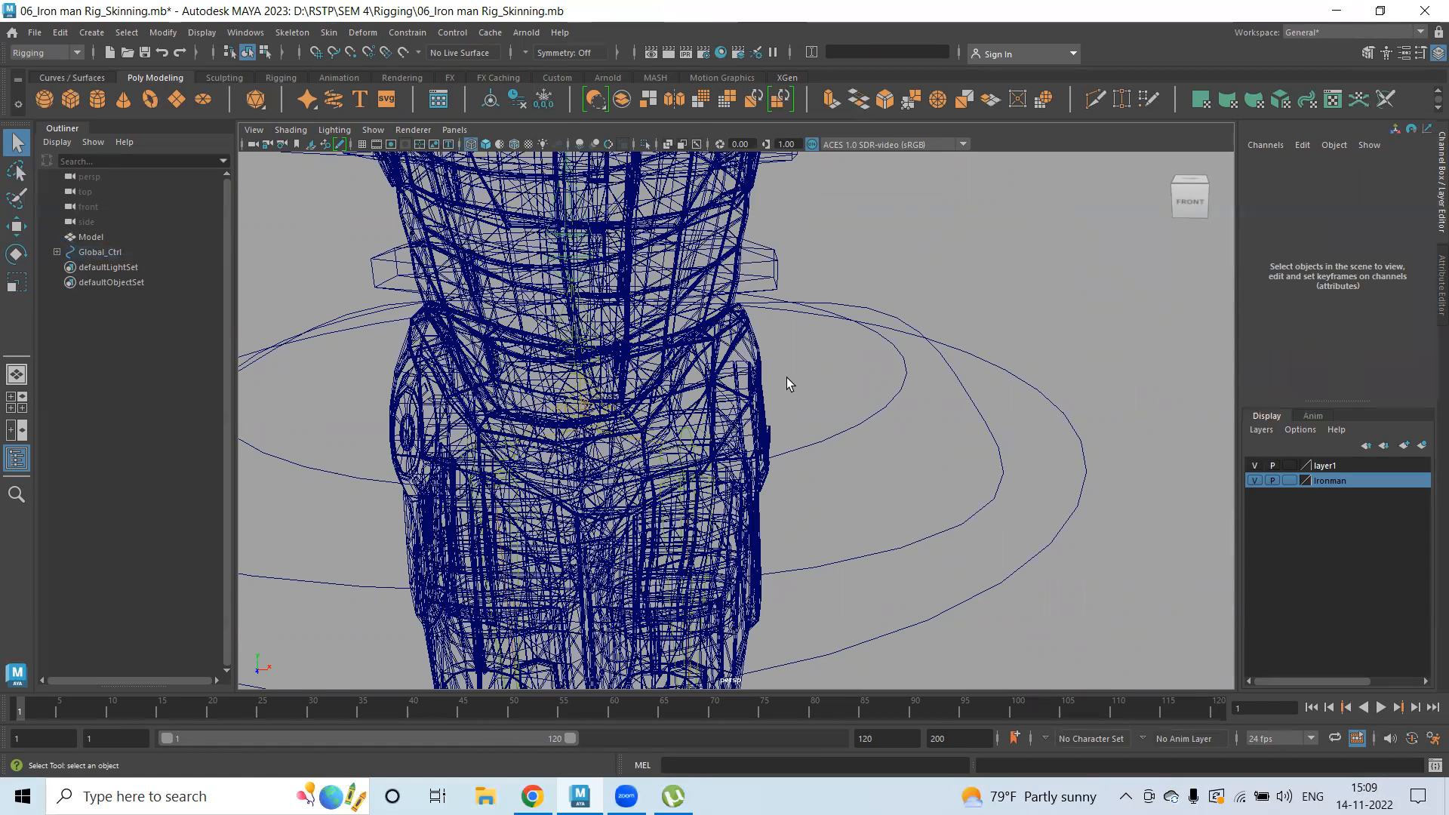
- Switch to shaded display with textures and frame the character's upper body and left arm
key("5")
key("6")
key("a")
middle_click_drag(847, 452, 605, 423, "alt")
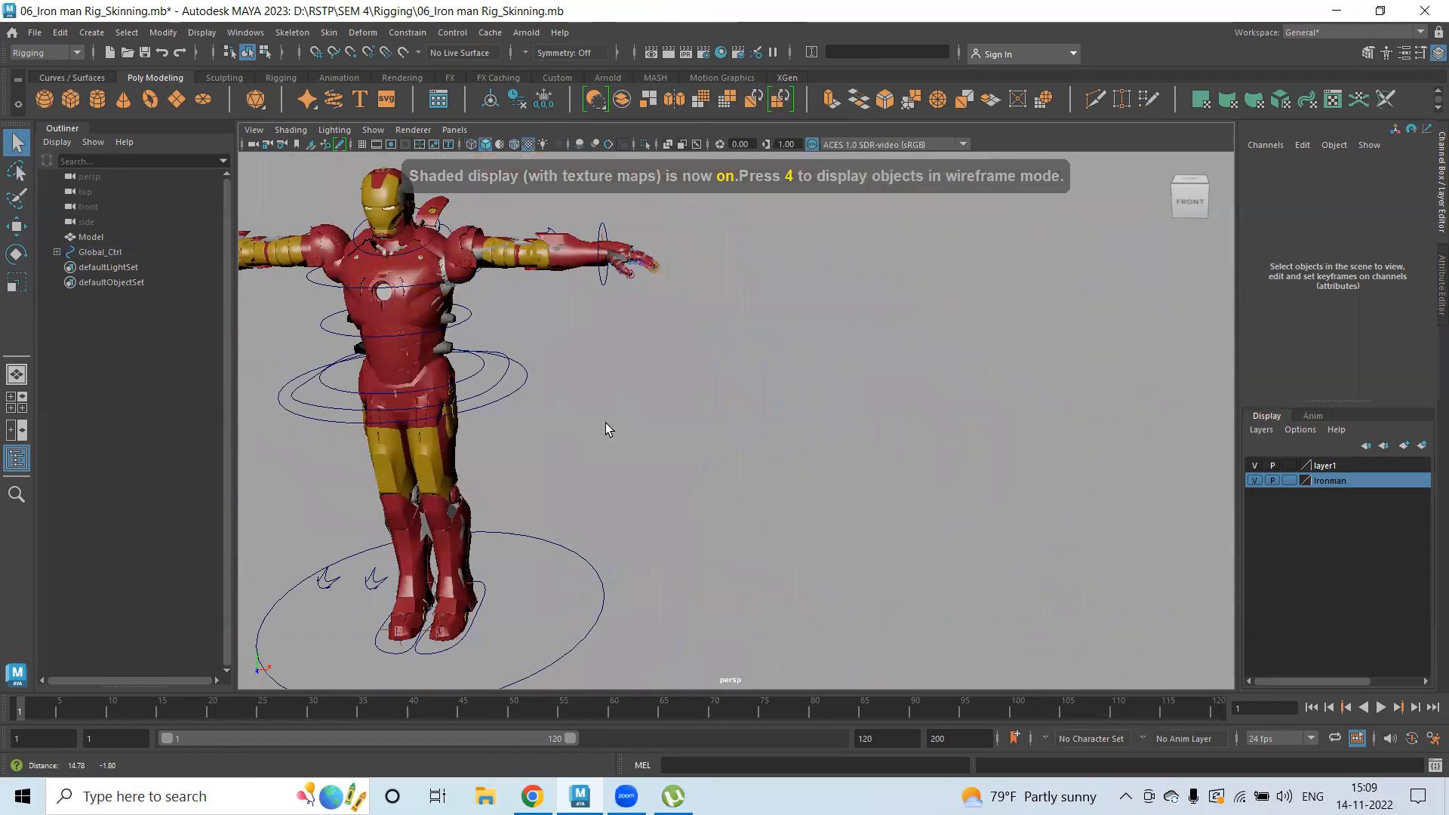
scroll(588, 315, "down", 3)
mouse_move(560, 327)
middle_mouse_down("alt")
mouse_move(589, 385)
mouse_move(629, 335)
mouse_move(666, 326)
middle_mouse_up("alt")
scroll(558, 344, "up", 5)
- Test-move LT_Hand_Ctrl along X to check the arm's skinning and undo the move
left_click(684, 300)
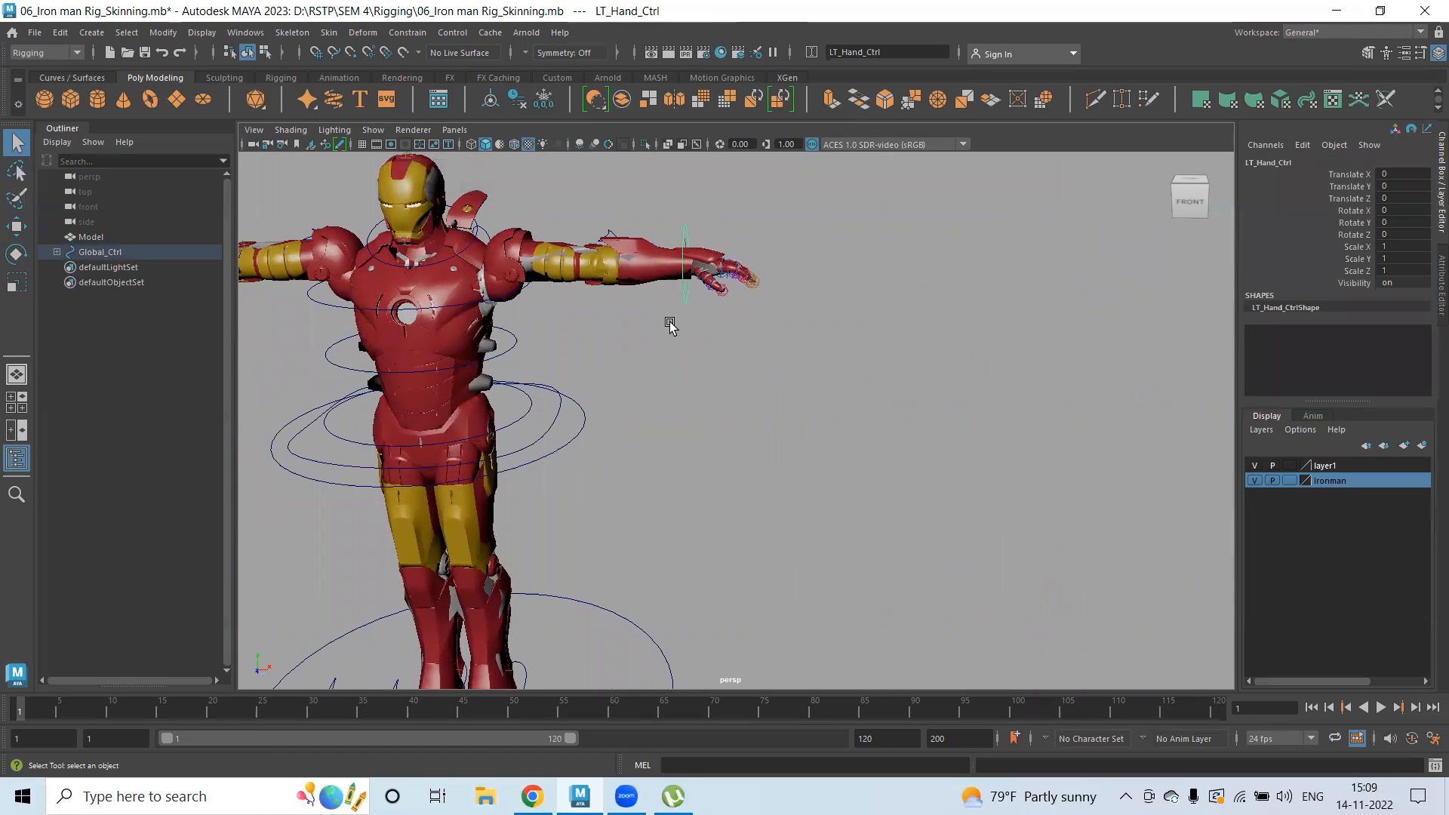
key("w")
left_click_drag(752, 267, 760, 298)
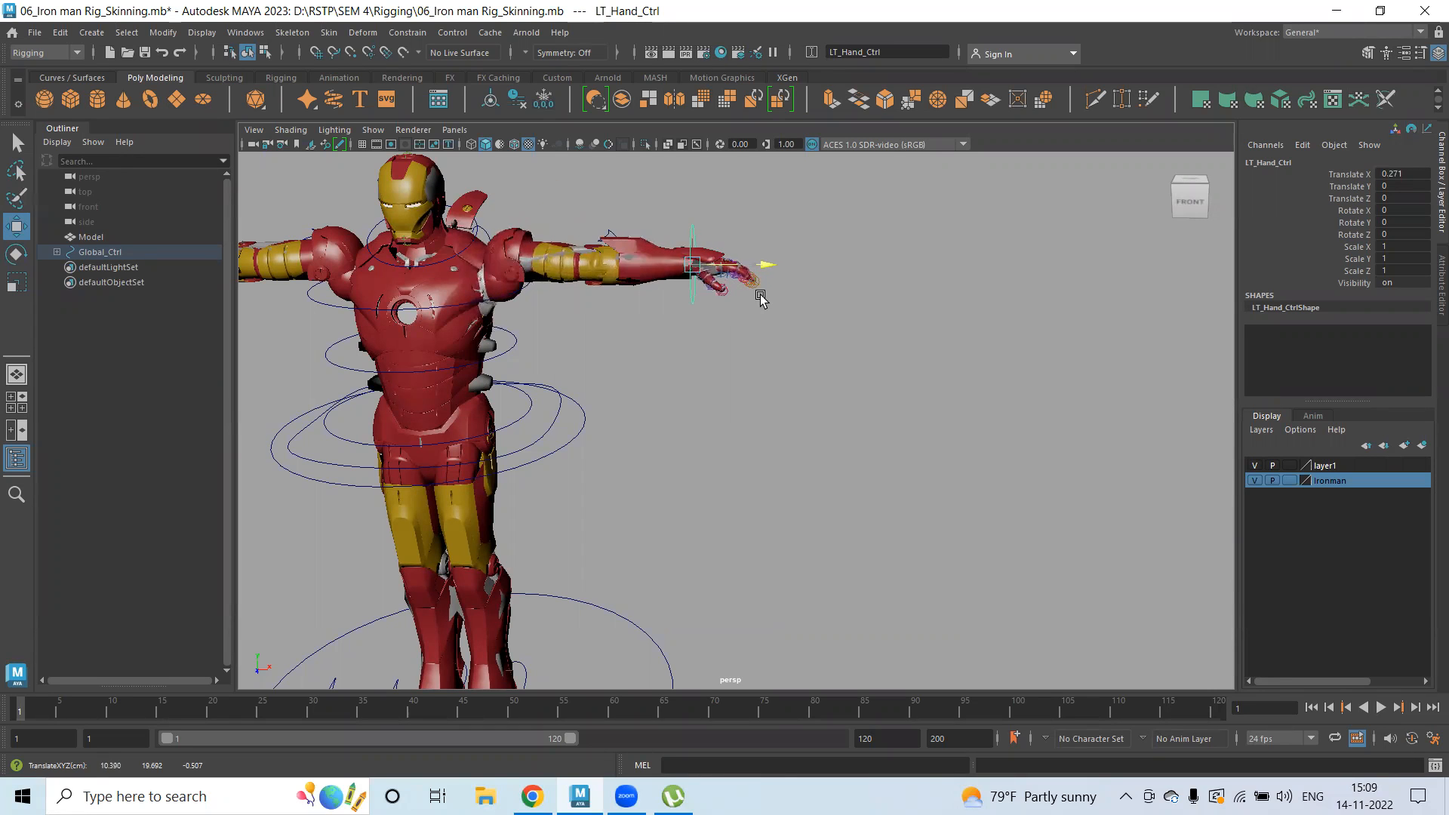
- Test-rotate Neck_Ctrl in several directions to check the head and collar skinning, undoing each rotation
right_click_drag(483, 292, 557, 317, "alt")
middle_click_drag(474, 239, 639, 337, "alt")
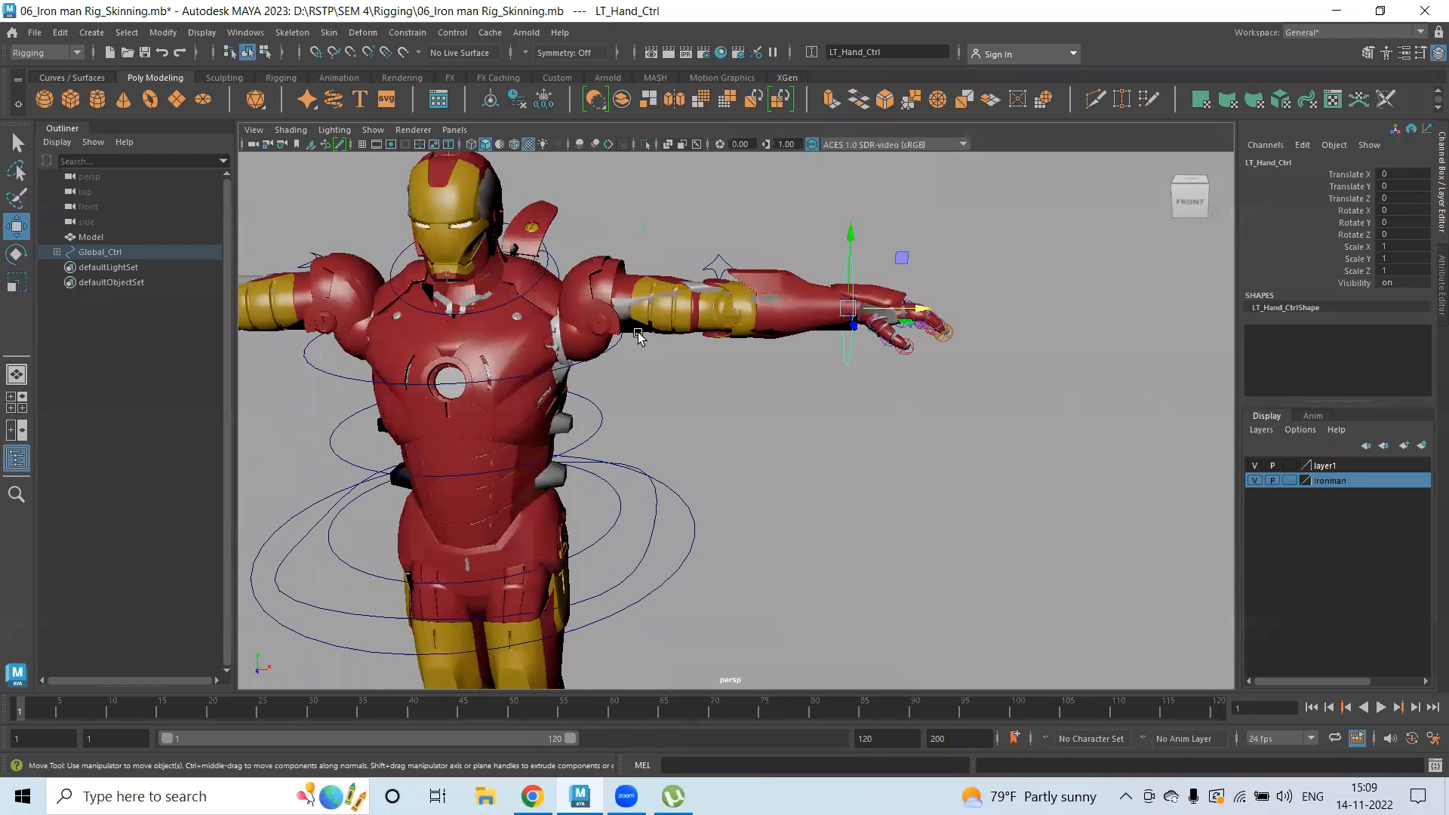
left_click(548, 261)
left_click_drag(548, 261, 581, 258, "alt")
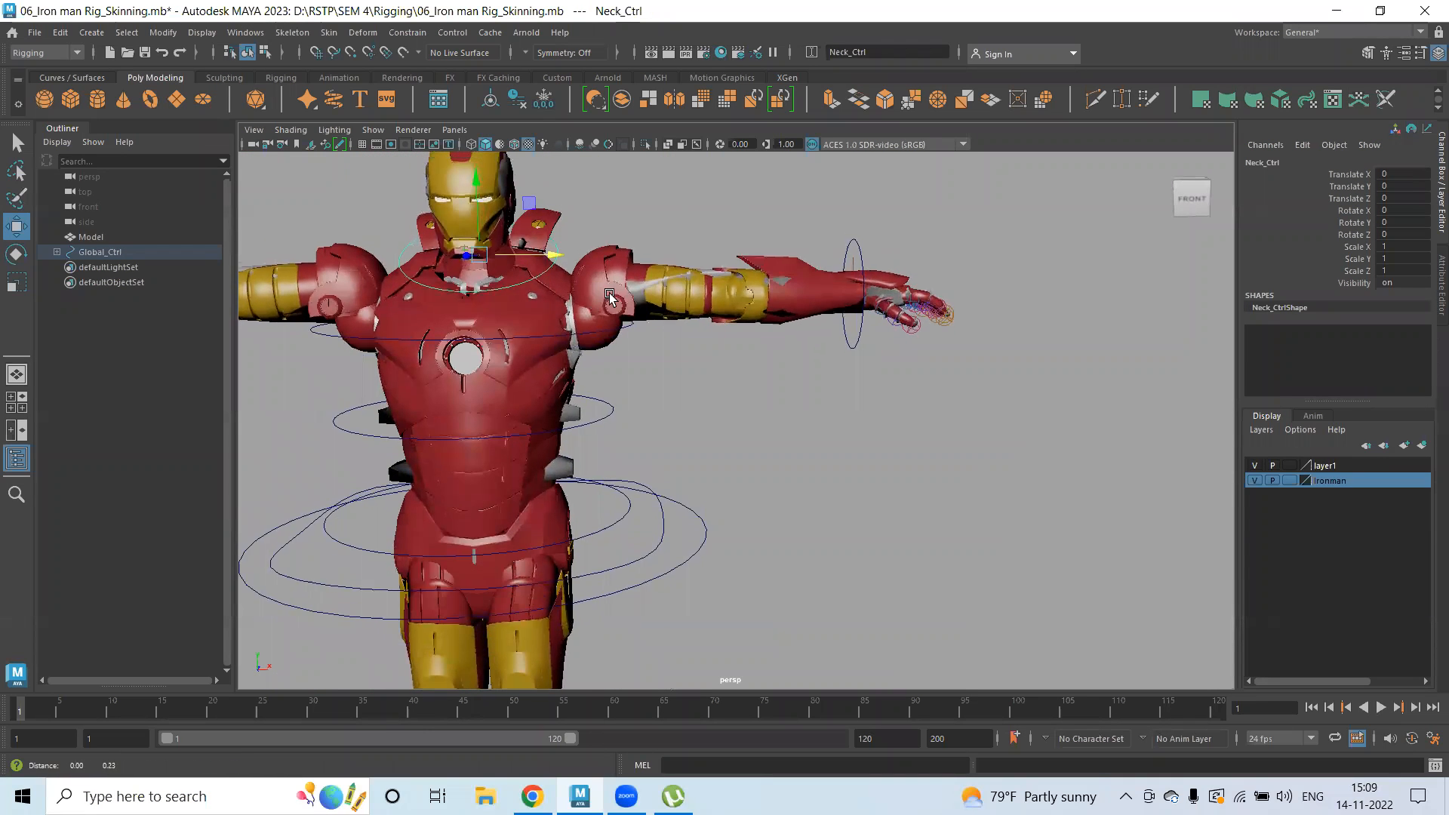
middle_click_drag(582, 258, 607, 288, "alt")
key("e")
mouse_move(538, 268)
left_mouse_down()
mouse_move(527, 247)
mouse_move(557, 260)
left_mouse_up()
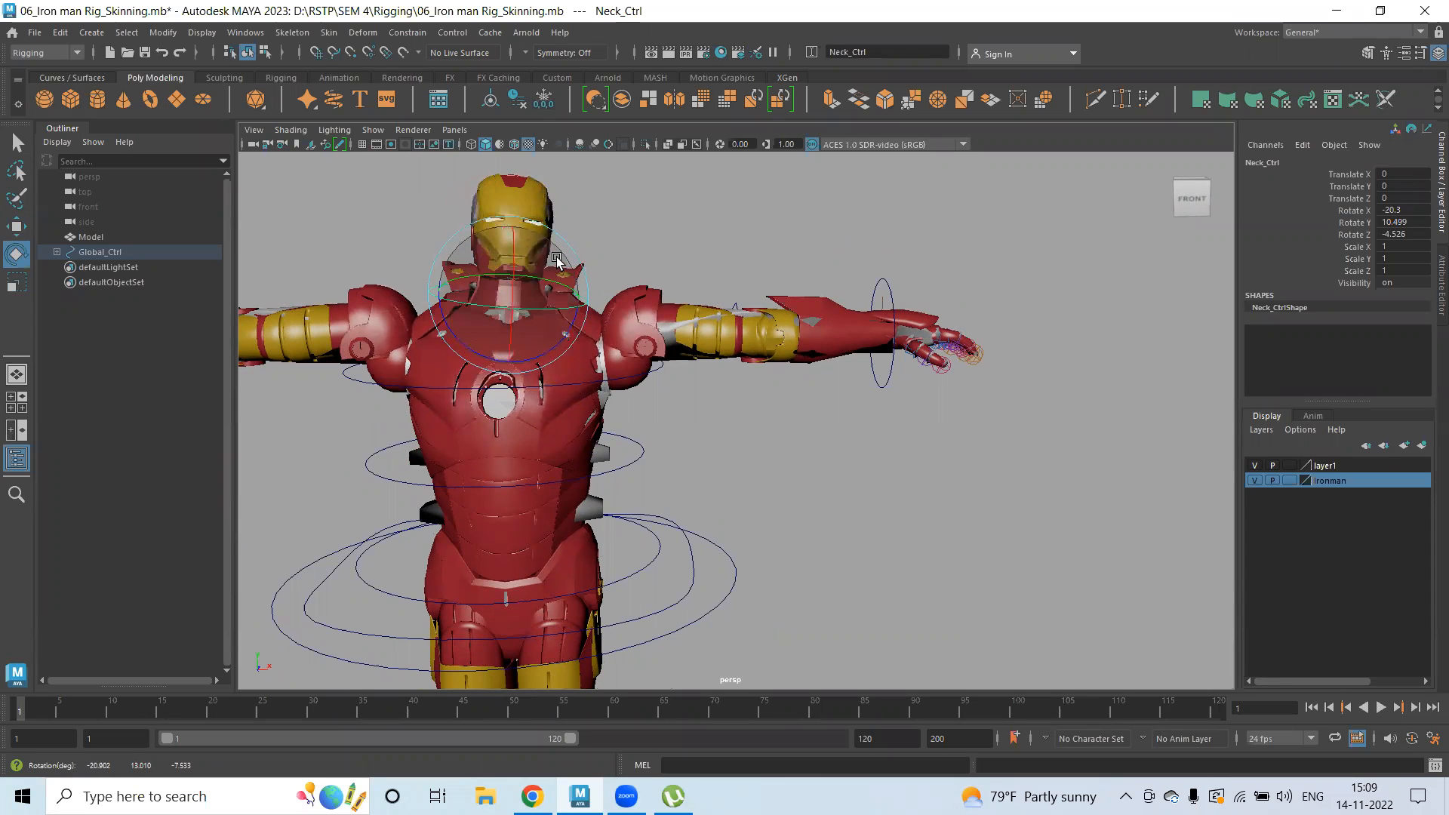
key("ctrl+z")
left_click_drag(479, 298, 497, 265)
key("ctrl+z")
key("ctrl+z")
key("ctrl+z")
key("ctrl+z")
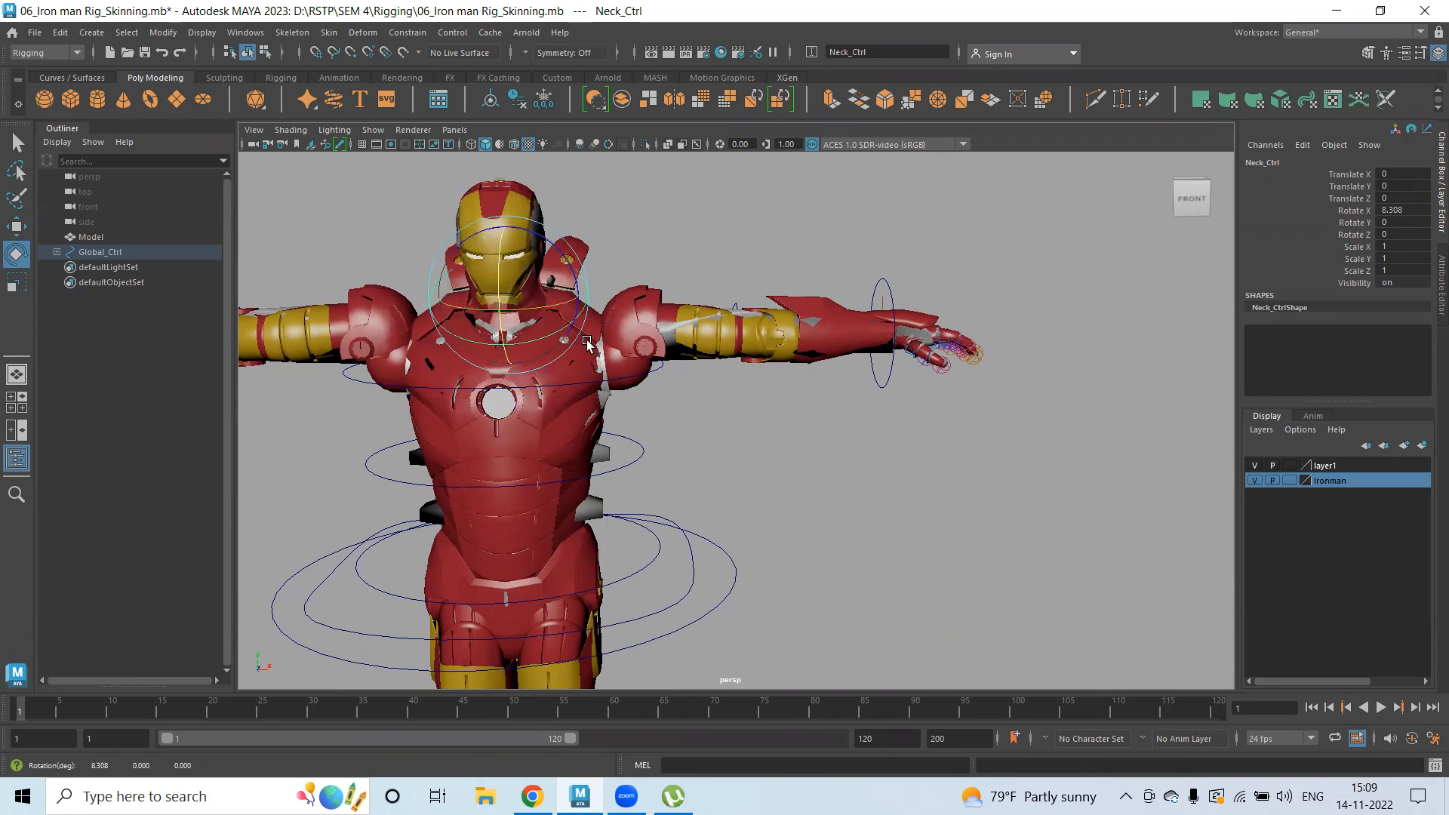
- Test-move the LT_Hand_Pvector control at the left elbow and undo the move
left_click_drag(743, 390, 736, 296, "alt")
left_click(740, 297)
key("w")
key("ctrl+z")
- Test-move COG_Ctrl sideways to check that the bound body follows, and undo the move
left_click_drag(715, 485, 699, 415, "alt")
right_click_drag(696, 423, 630, 427, "alt")
left_click_drag(630, 427, 637, 456, "alt")
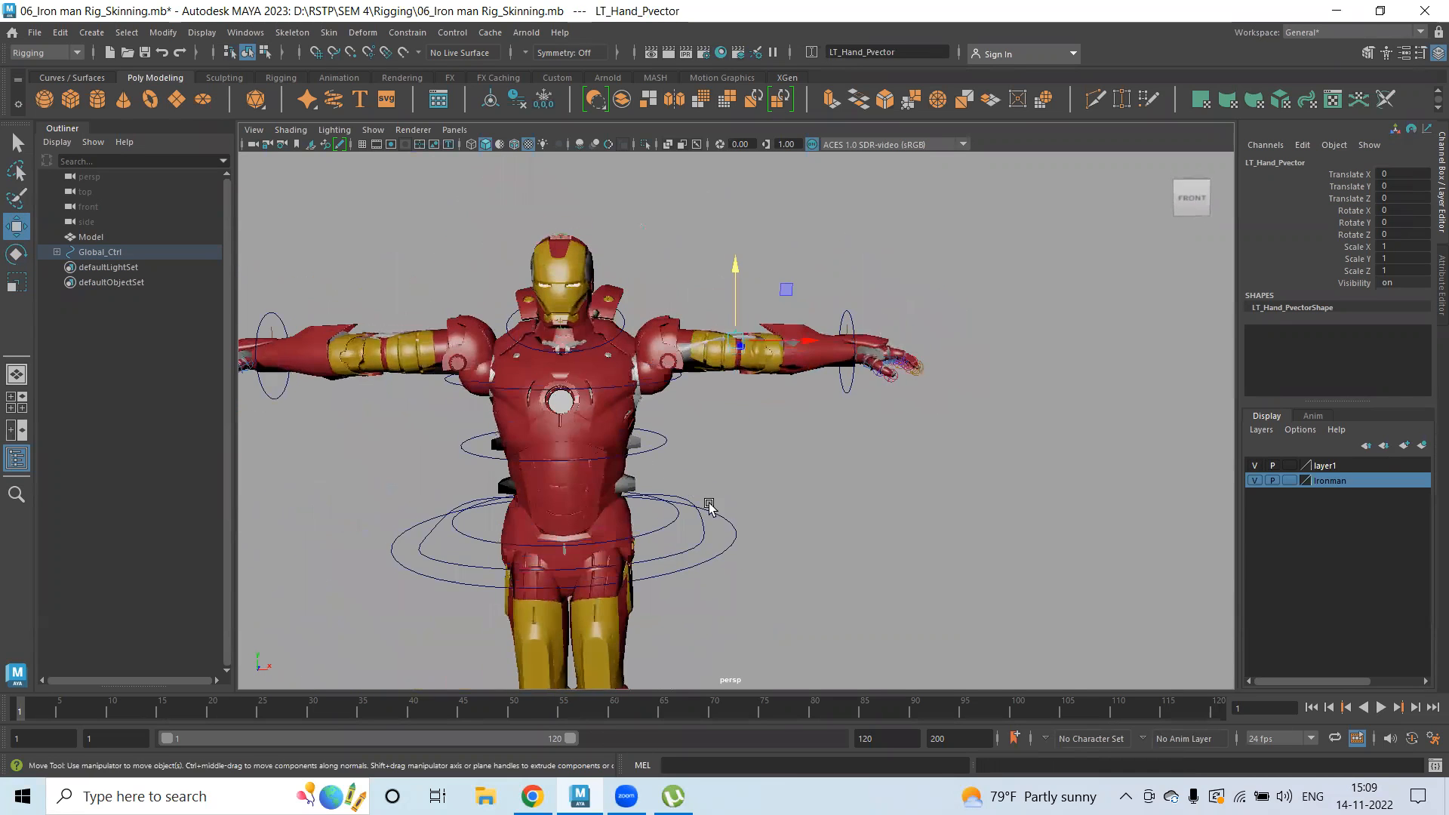
left_click(733, 552)
right_click_drag(861, 528, 738, 495, "alt")
mouse_move(720, 480)
left_mouse_down()
mouse_move(664, 475)
mouse_move(736, 486)
left_mouse_up()
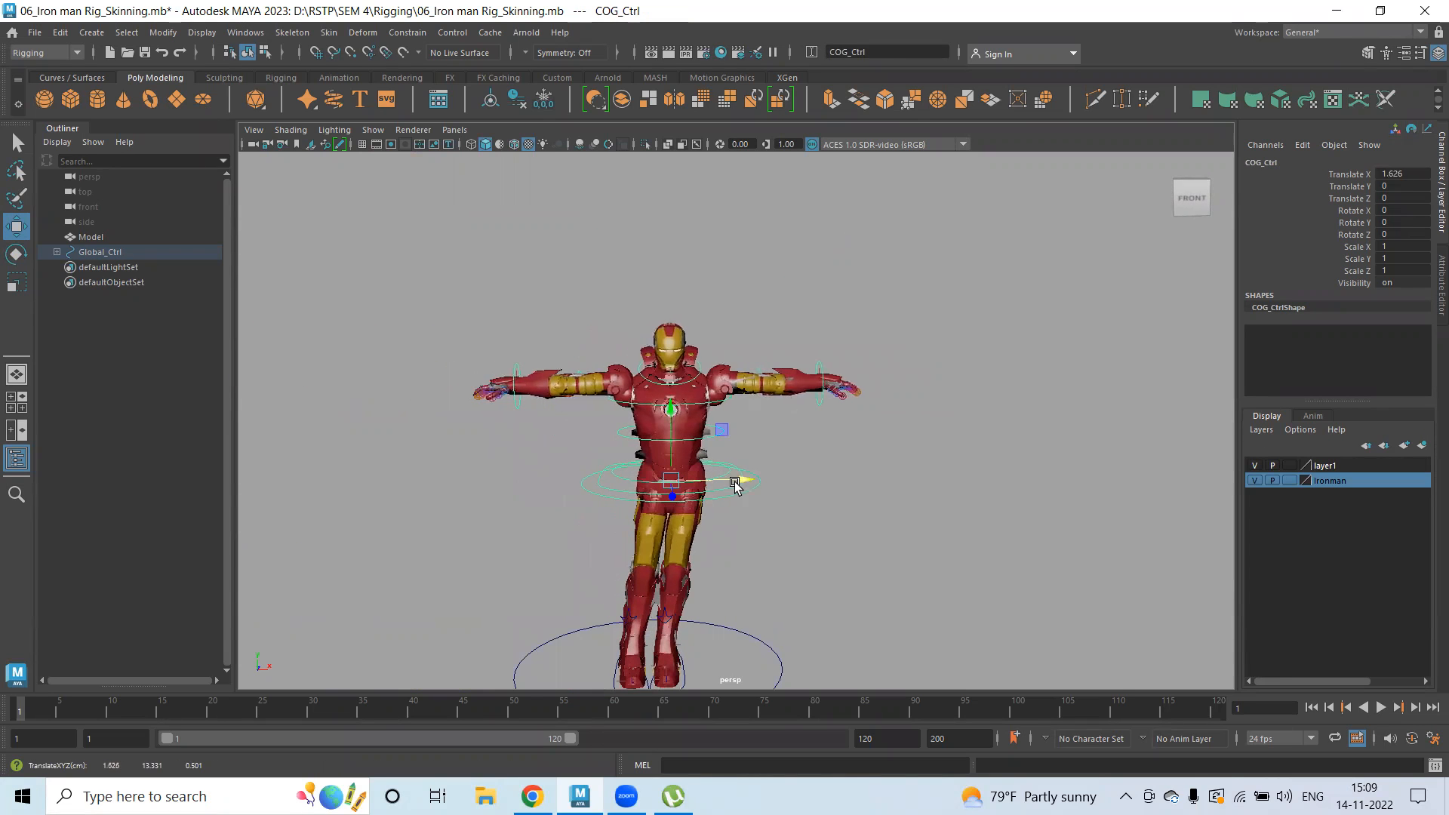
key("ctrl+z")
- Lower COG_Ctrl to a Translate Y of about -4.86 to test the knee bend
left_click_drag(645, 406, 648, 445)
left_click_drag(731, 511, 634, 473, "alt")
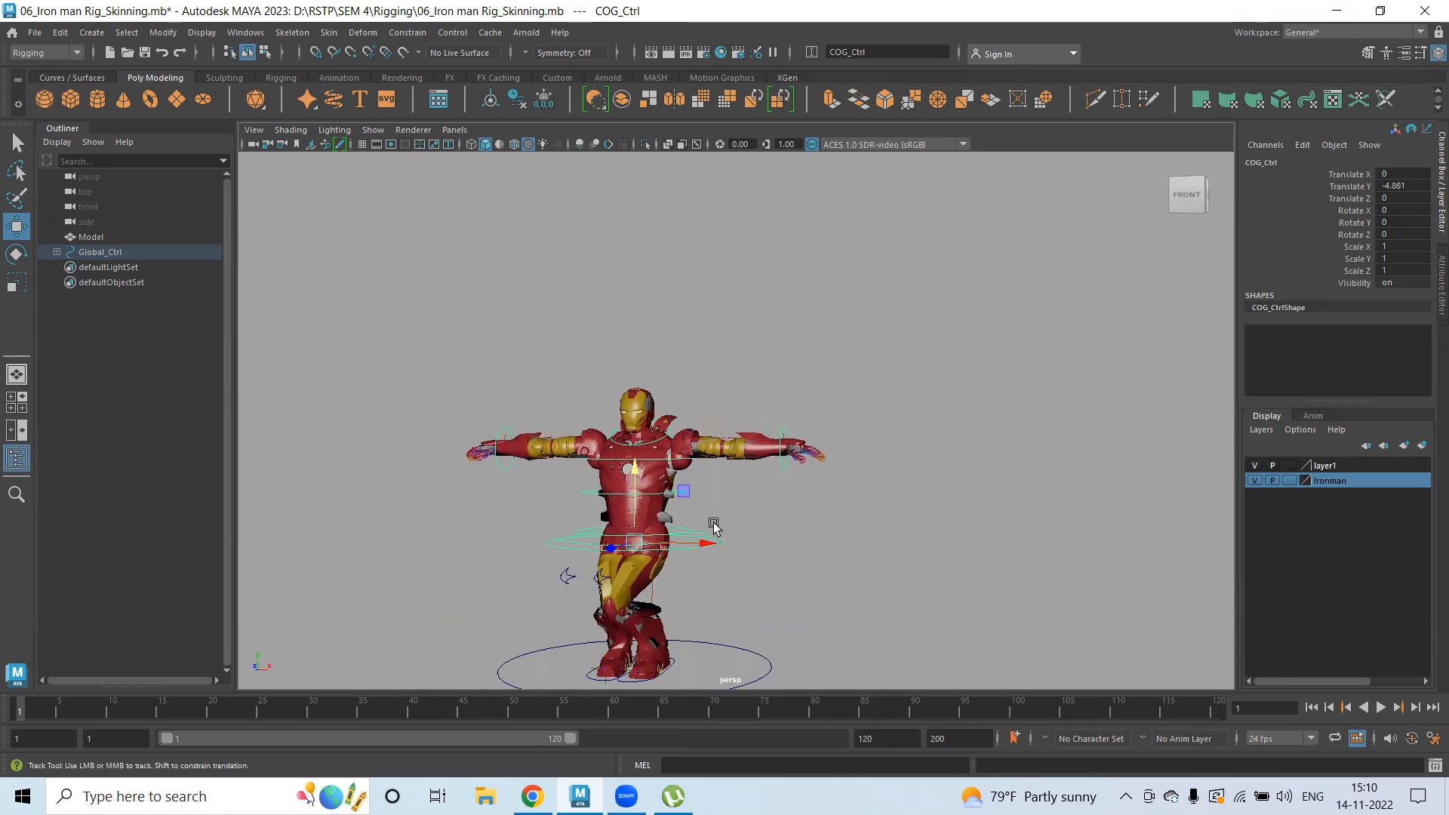
middle_click_drag(712, 528, 614, 430, "alt")
left_click_drag(614, 430, 483, 404, "alt")
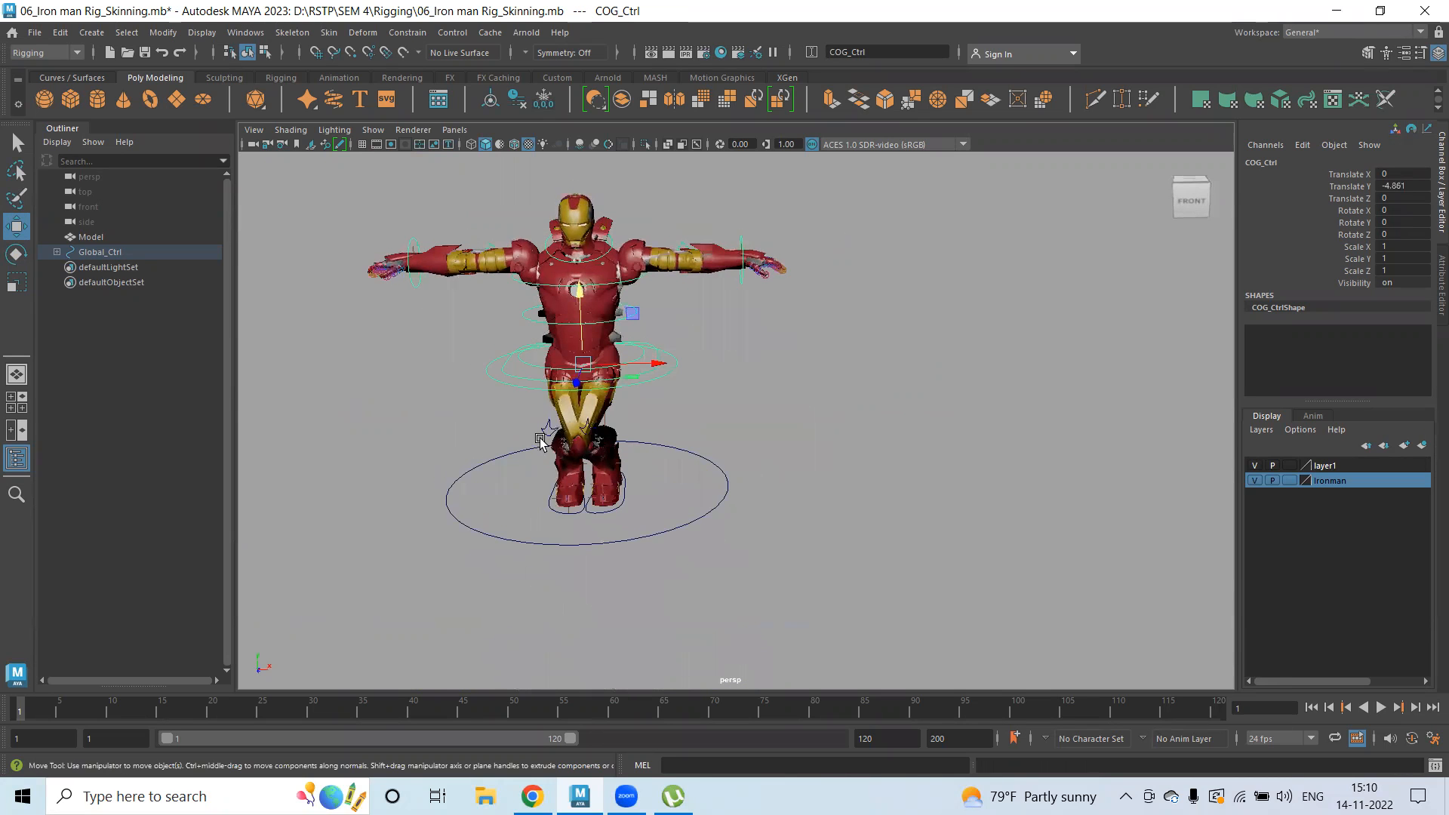
- Move both leg pole vector controls outward, placing LT_Leg_Pvector at a Translate X of about 2.99
left_click(486, 376)
left_click_drag(538, 447, 577, 454, "alt")
left_click_drag(578, 383, 531, 387)
left_click_drag(575, 459, 773, 456, "alt")
left_click(816, 439)
left_click(729, 380)
left_click_drag(785, 376, 838, 382)
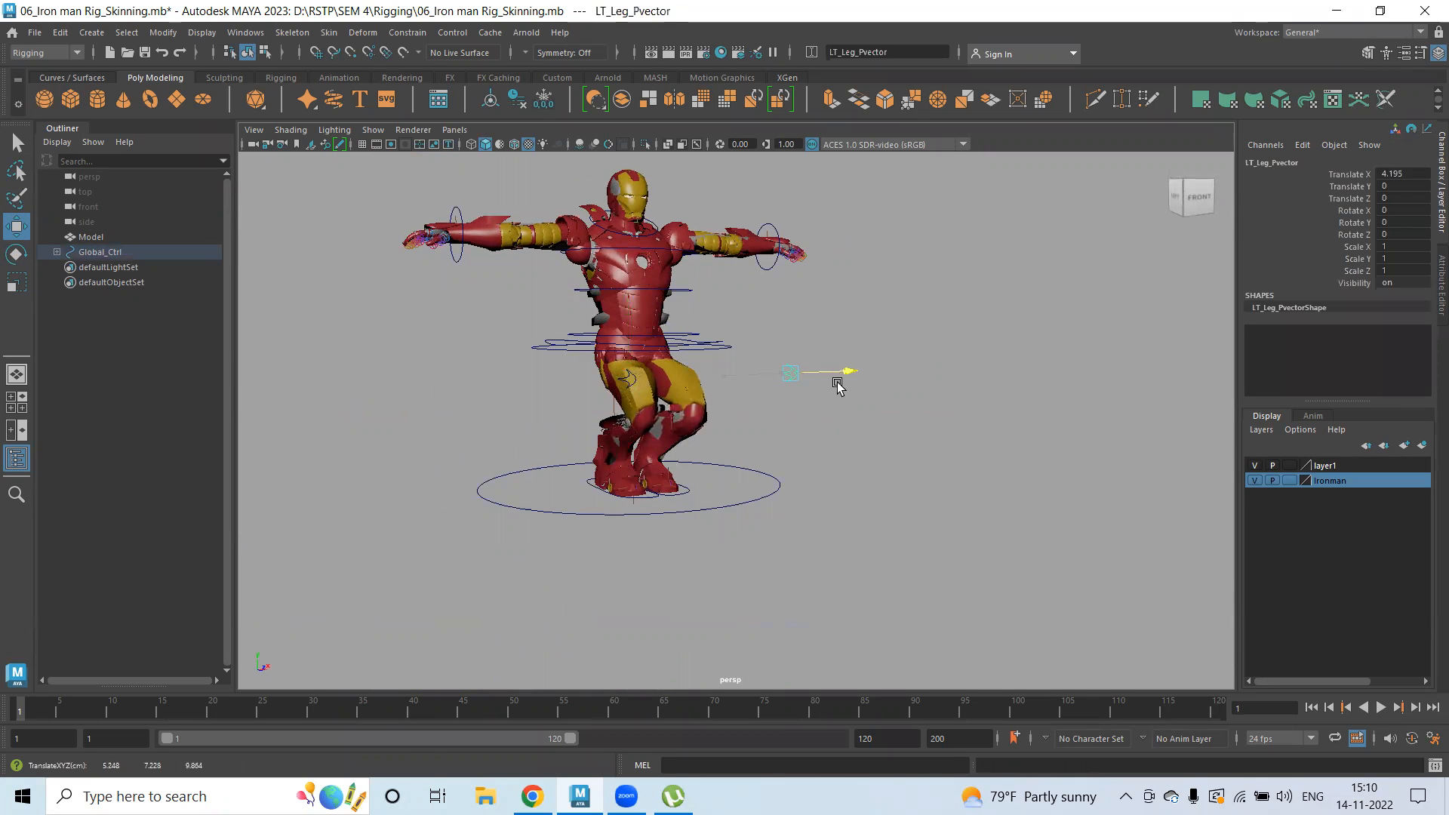
left_click_drag(789, 423, 667, 443, "alt")
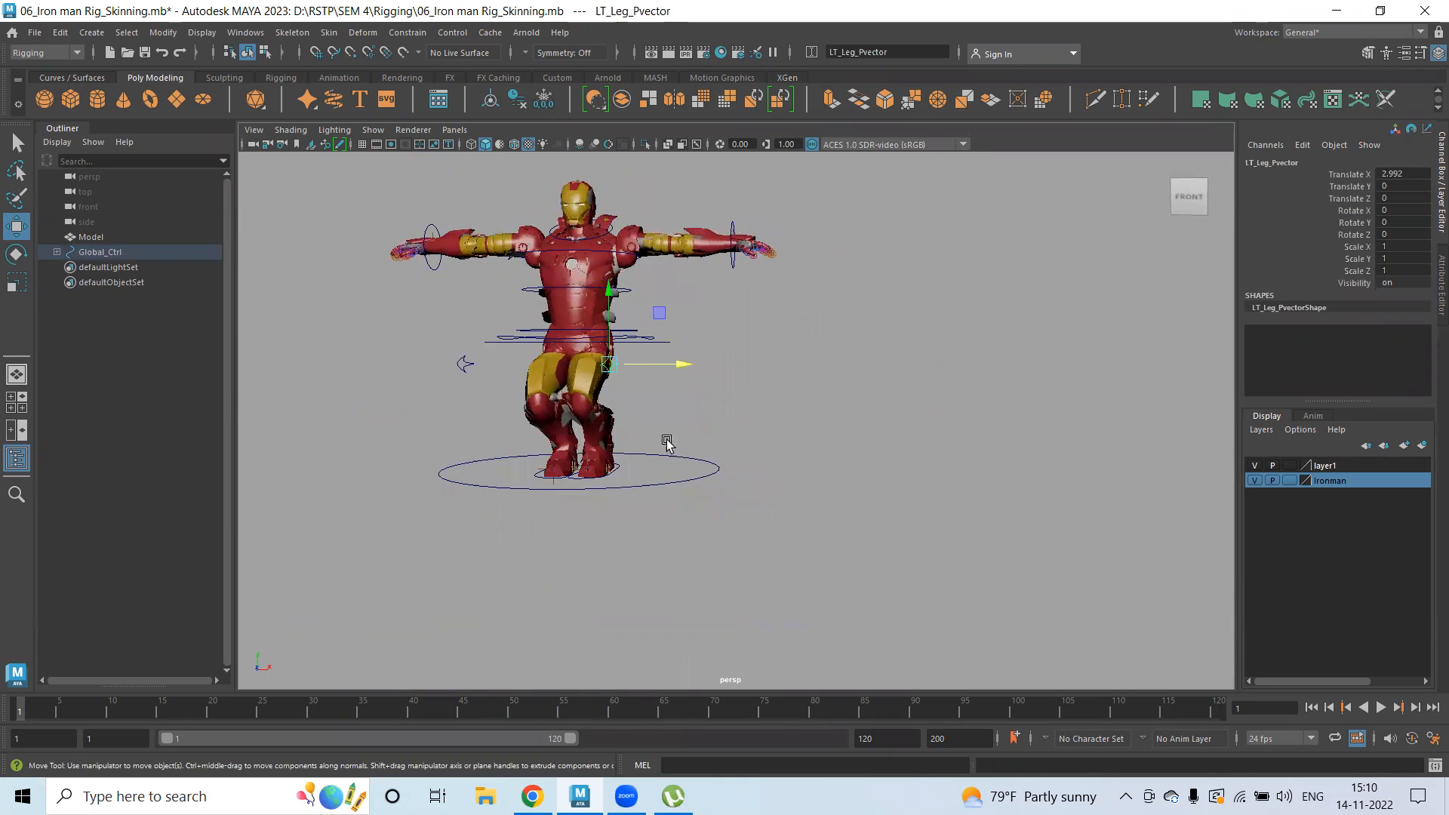
- Try raising COG_Ctrl, undo it, and reset the control's Translate Y to 0
left_click(666, 342)
left_click_drag(587, 269, 578, 46)
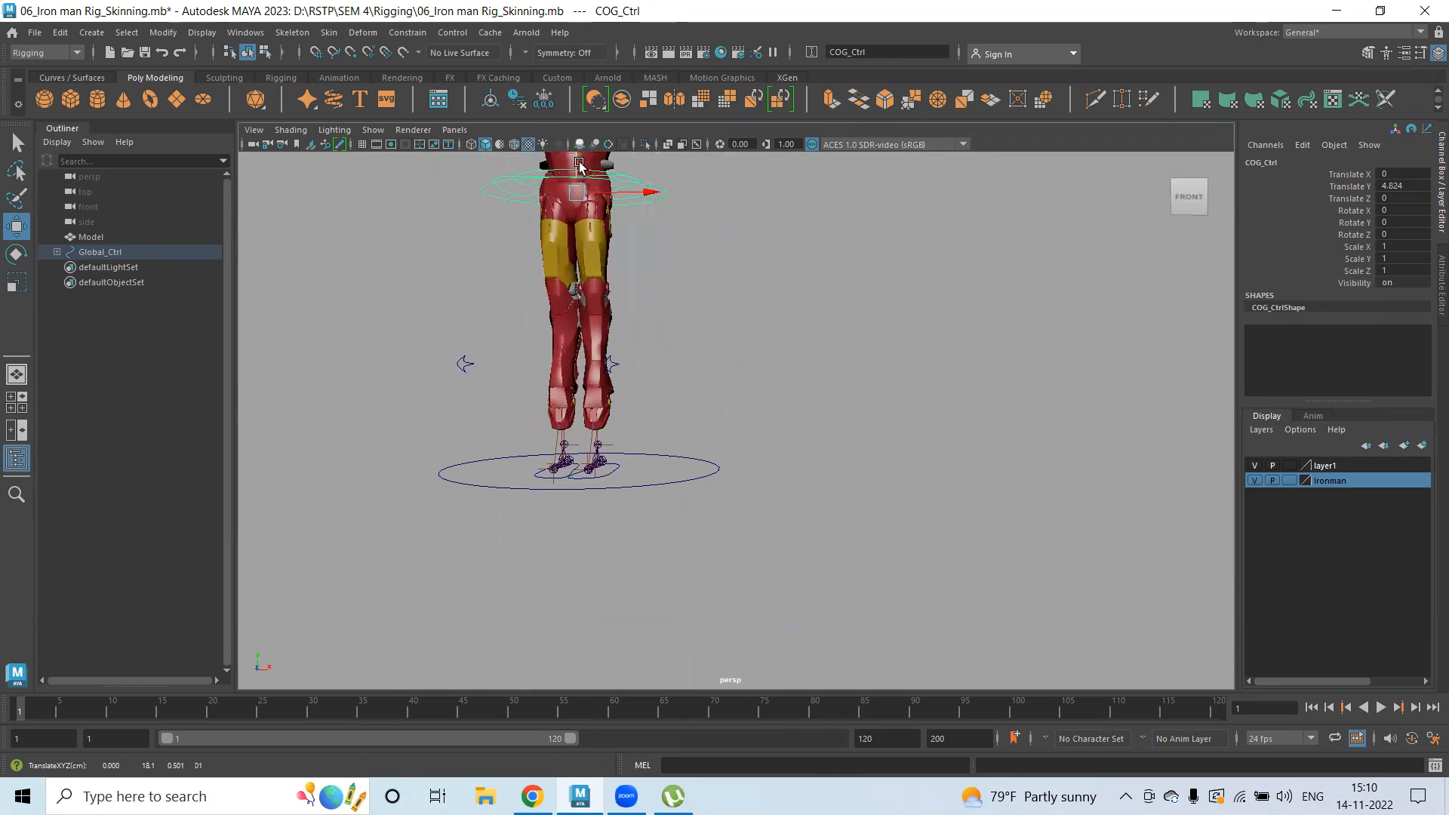
key("ctrl+z")
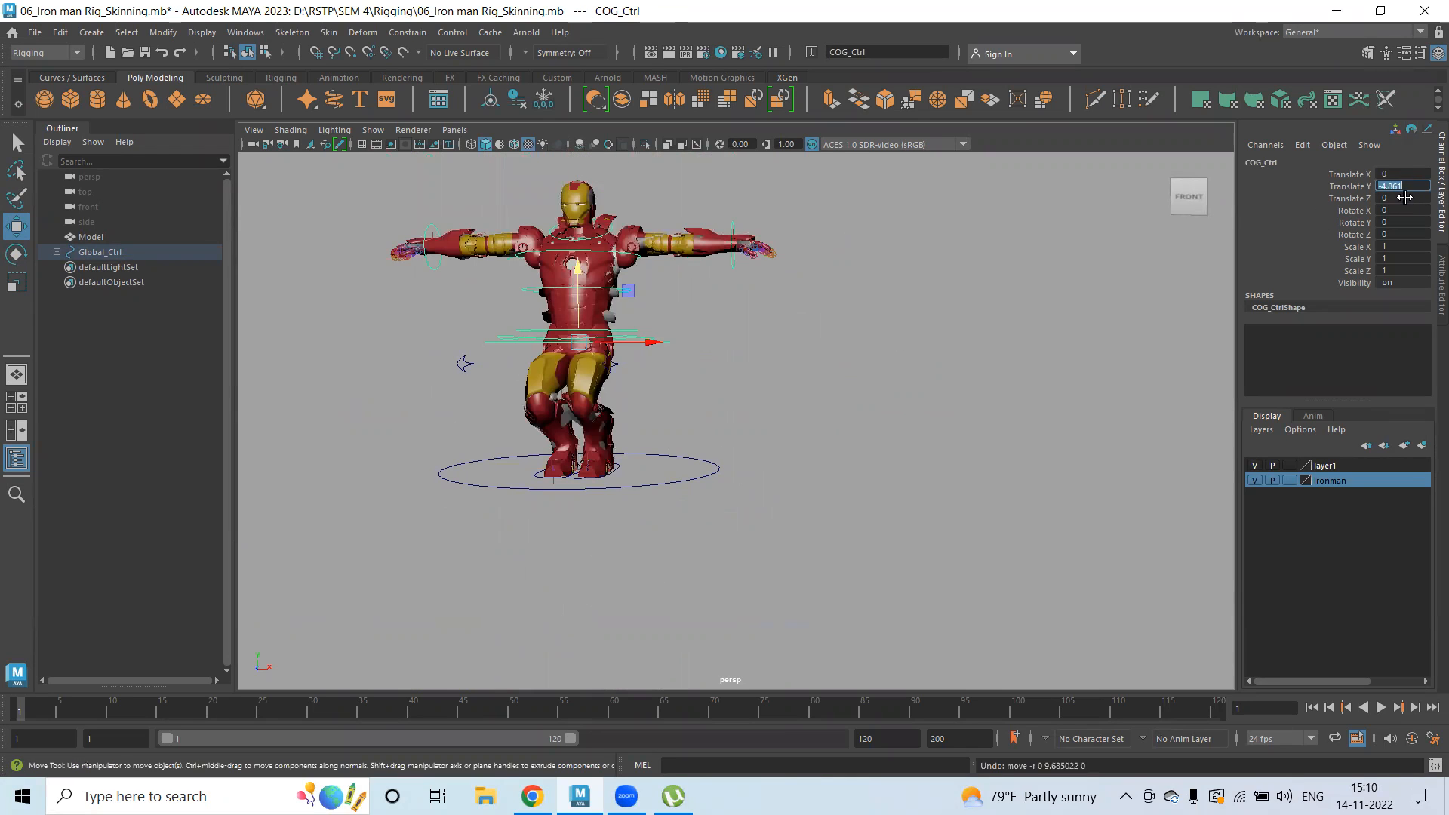
type("0")
key("Return")
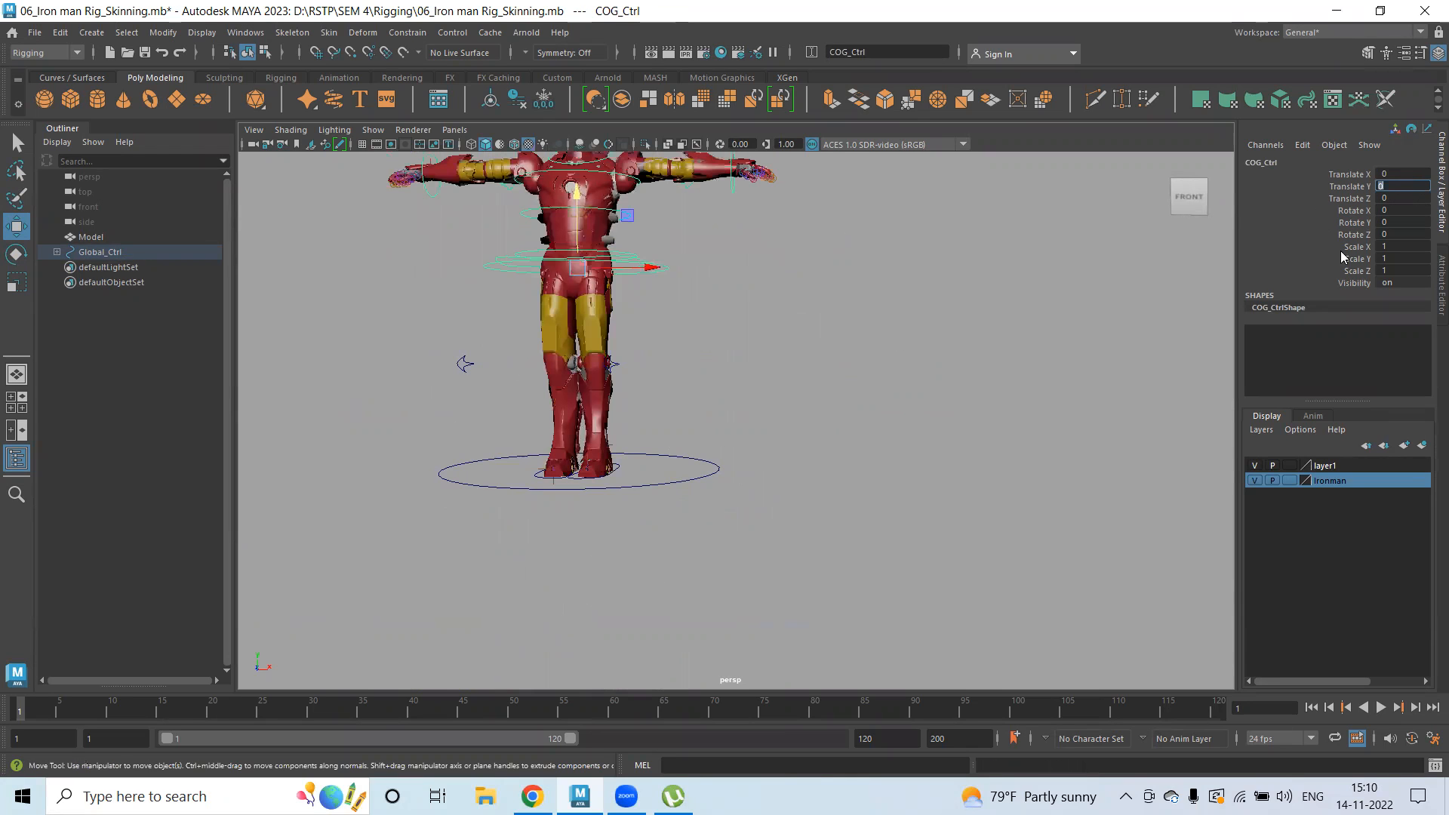
- Reset Translate X on both leg pole vector controls together and deselect them
left_click(617, 366)
left_click_drag(429, 336, 487, 384, "shift")
double_click(1410, 178)
key("Return")
left_click(794, 411)
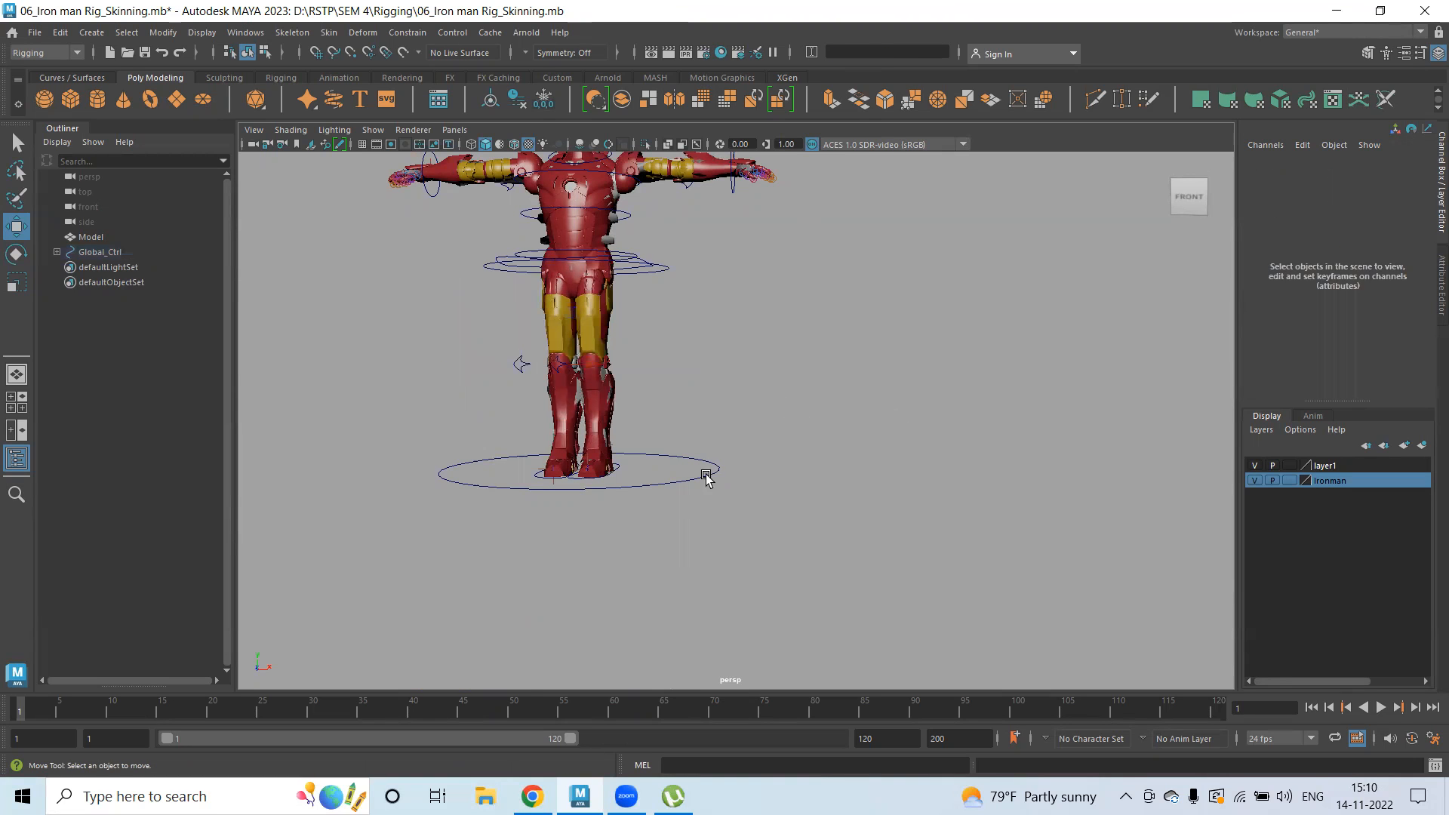
- Select LT_Leg_Ctrl at the left foot, test-move it to check the leg skinning, and undo the moves
left_click(702, 474)
left_click_drag(672, 492, 348, 503, "alt")
right_click_drag(348, 504, 614, 466, "alt")
middle_click_drag(614, 465, 682, 443, "alt")
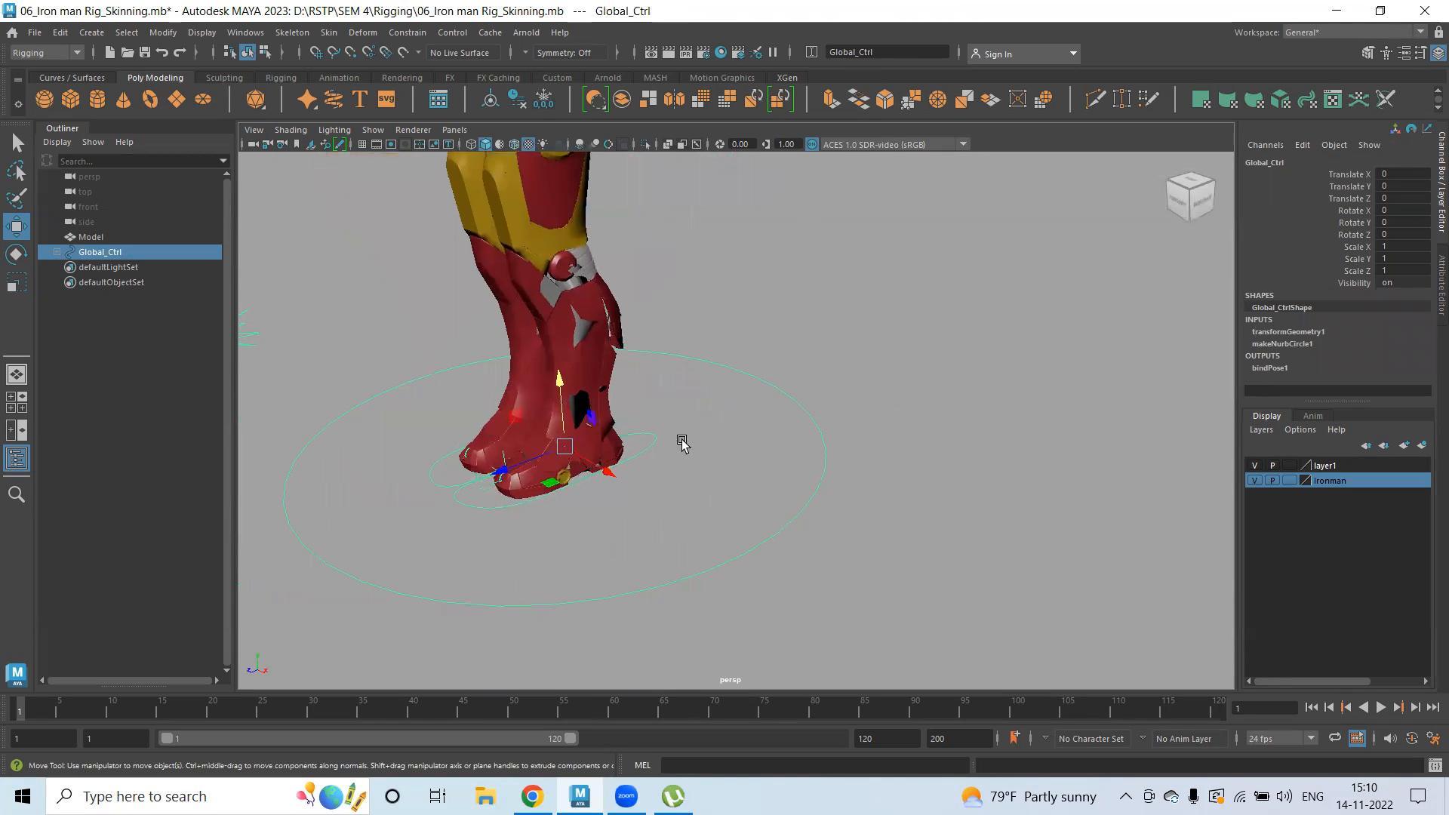
left_click(639, 431)
left_click_drag(666, 463, 676, 420, "alt")
left_click(619, 436)
left_click_drag(631, 463, 670, 469)
key("ctrl+z")
key("ctrl+z")
mouse_move(527, 475)
left_mouse_down()
mouse_move(524, 504)
mouse_move(521, 438)
mouse_move(510, 489)
left_mouse_up()
key("ctrl+z")
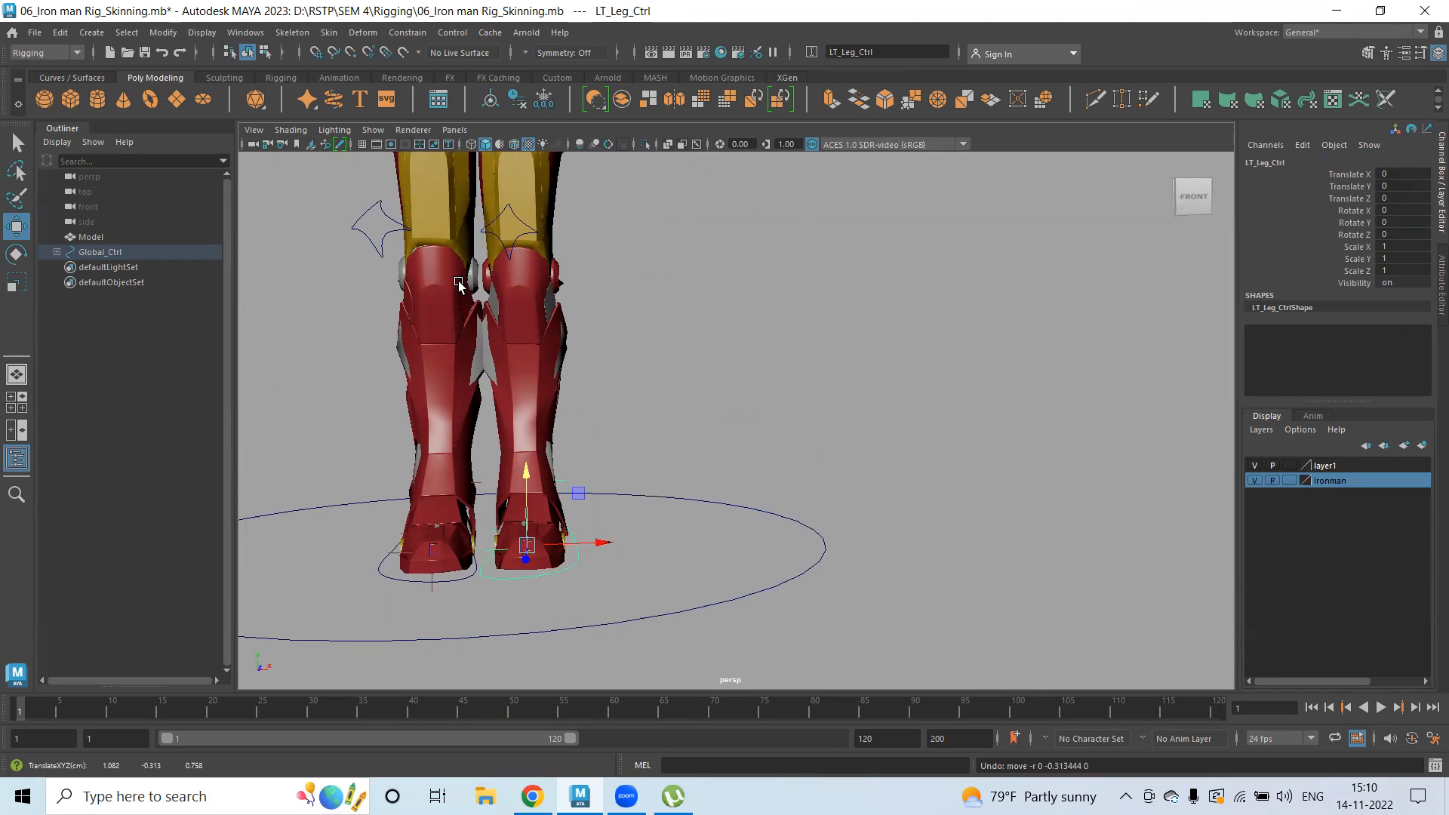
- Test-move LT_Leg_Ctrl sideways and vertically from the front view, undoing both moves
left_click_drag(581, 543, 728, 534)
key("ctrl+z")
left_click_drag(526, 468, 526, 684)
key("ctrl+z")
- Test-rotate LT_Leg_Ctrl from the side view to check the ankle skinning, and undo the rotation
left_click_drag(612, 421, 476, 423, "alt")
key("e")
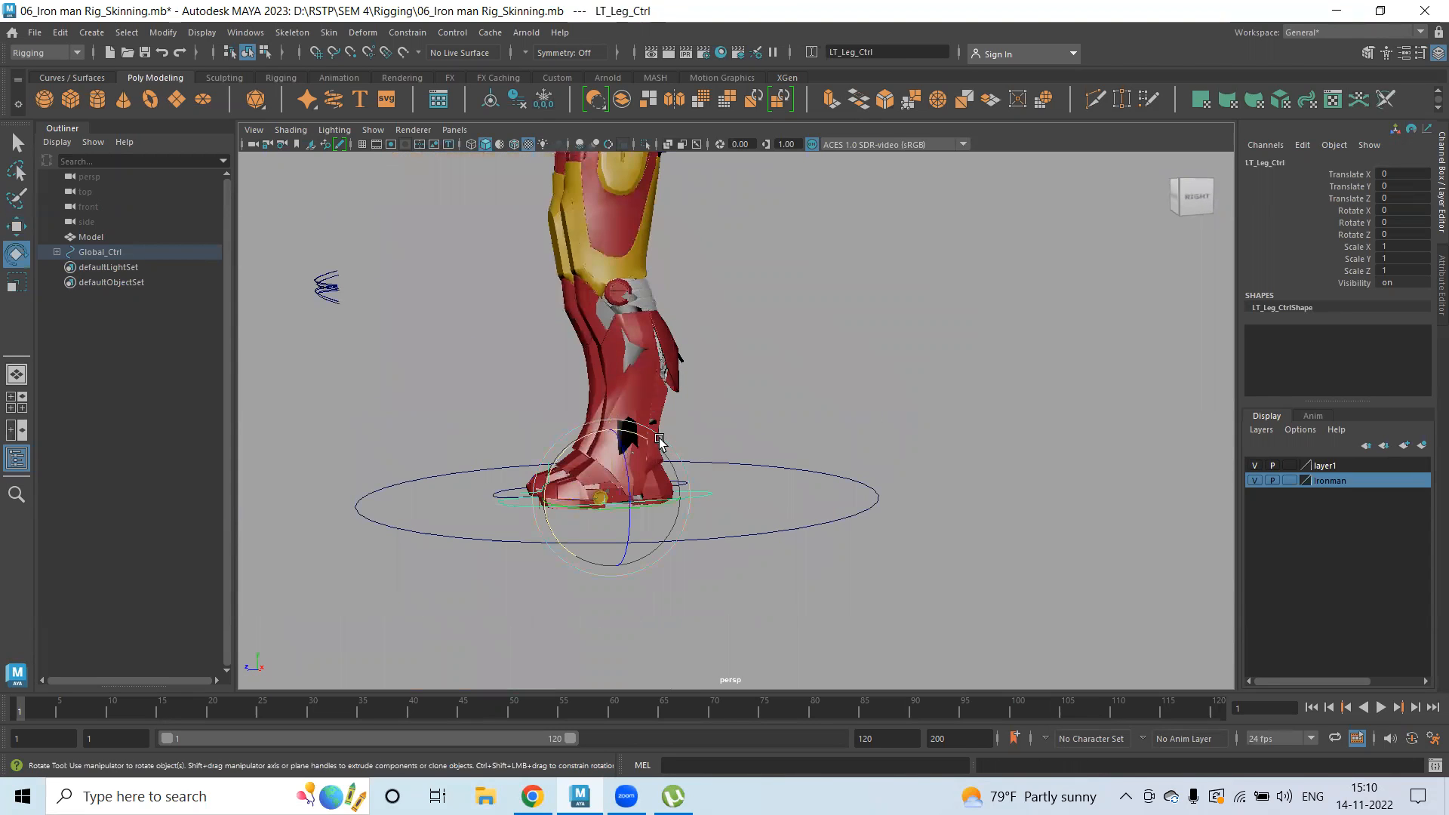
left_click_drag(608, 431, 718, 446)
key("ctrl+z")
- Test-rotate Hip_Ctrl from the front to check the pelvis skinning, and undo the rotation
middle_click_drag(745, 237, 763, 508, "alt")
right_click_drag(684, 440, 582, 437, "alt")
left_click_drag(582, 437, 646, 398, "alt")
left_click(689, 398)
right_click_drag(647, 398, 674, 372, "alt")
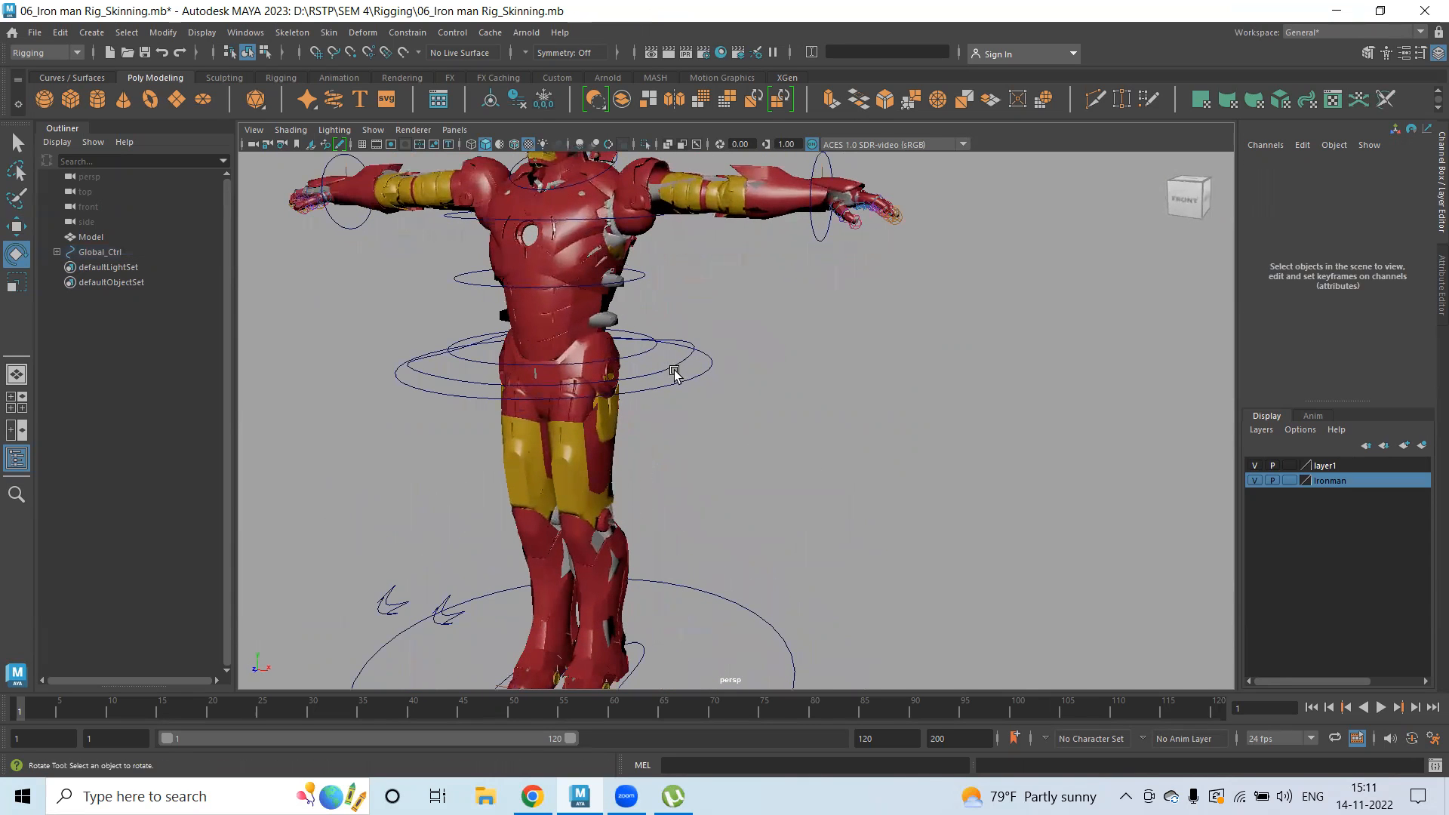
left_click(672, 366)
mouse_move(672, 366)
left_mouse_down("alt")
mouse_move(672, 407)
mouse_move(647, 378)
left_mouse_up("alt")
mouse_move(614, 327)
left_mouse_down()
mouse_move(622, 356)
mouse_move(607, 302)
left_mouse_up()
key("ctrl+z")
key("ctrl+z")
key("ctrl+z")
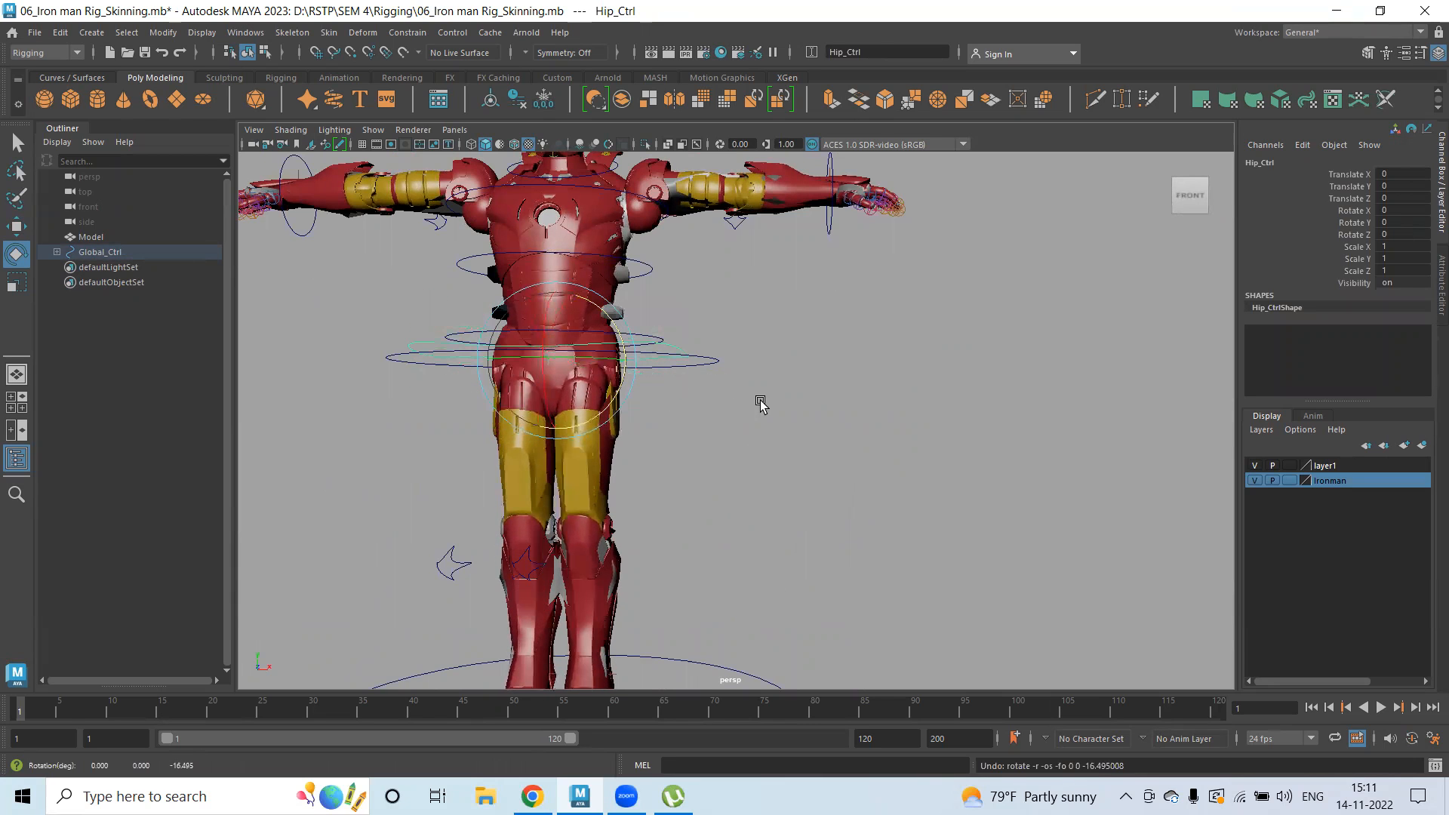
- Test-rotate Hip_Ctrl again from the back view and undo the rotation
left_click_drag(760, 405, 528, 410, "alt")
left_click_drag(814, 339, 771, 278)
key("ctrl+z")
left_click_drag(830, 361, 759, 348, "alt")
key("ctrl+z")
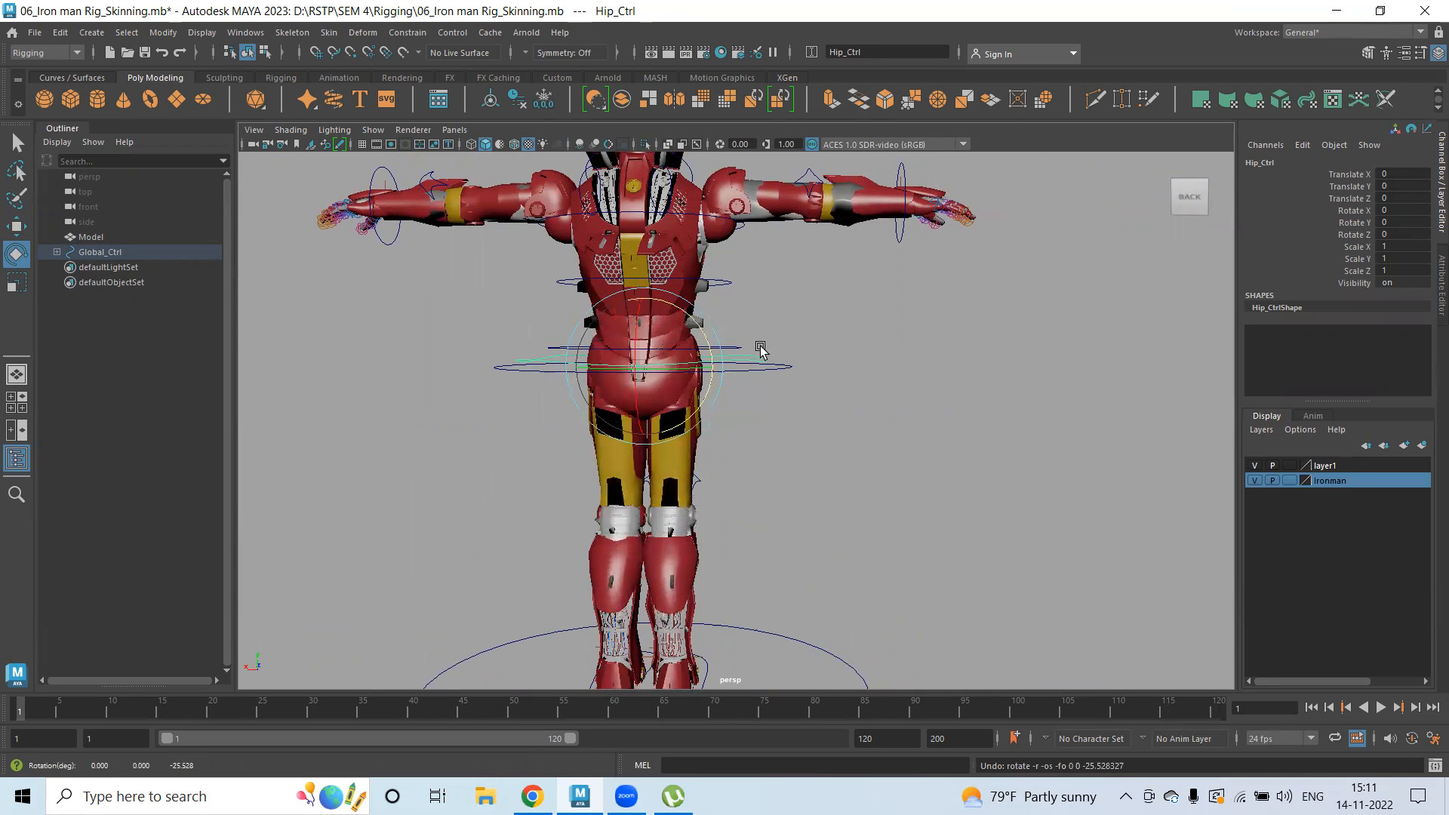
- Test-rotate the spine control circle just above Hip_Ctrl from several angles, undoing each rotation
left_click(782, 383)
left_click(737, 345)
left_click_drag(737, 345, 662, 345)
key("ctrl+z")
left_click_drag(524, 405, 862, 411, "alt")
middle_click_drag(824, 405, 730, 380, "alt")
mouse_move(729, 363)
left_mouse_down()
mouse_move(717, 338)
mouse_move(713, 384)
left_mouse_up()
left_click_drag(712, 383, 614, 336, "alt")
key("ctrl+z")
key("ctrl+z")
- Hide the joints in the perspective viewport so the rig controls can be selected without picking bones
left_click_drag(459, 383, 633, 383, "alt")
left_click(622, 378)
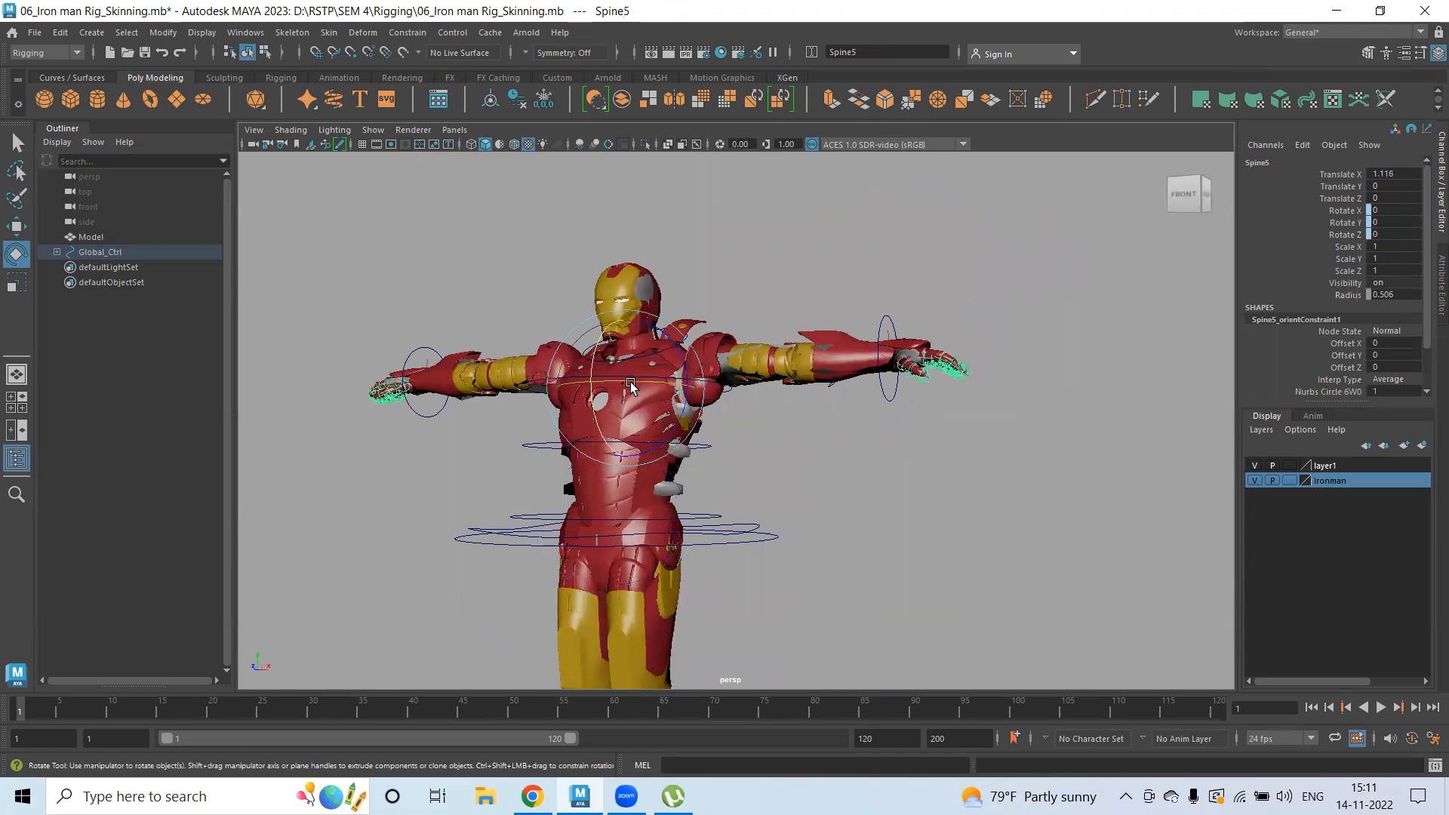
left_click(445, 467)
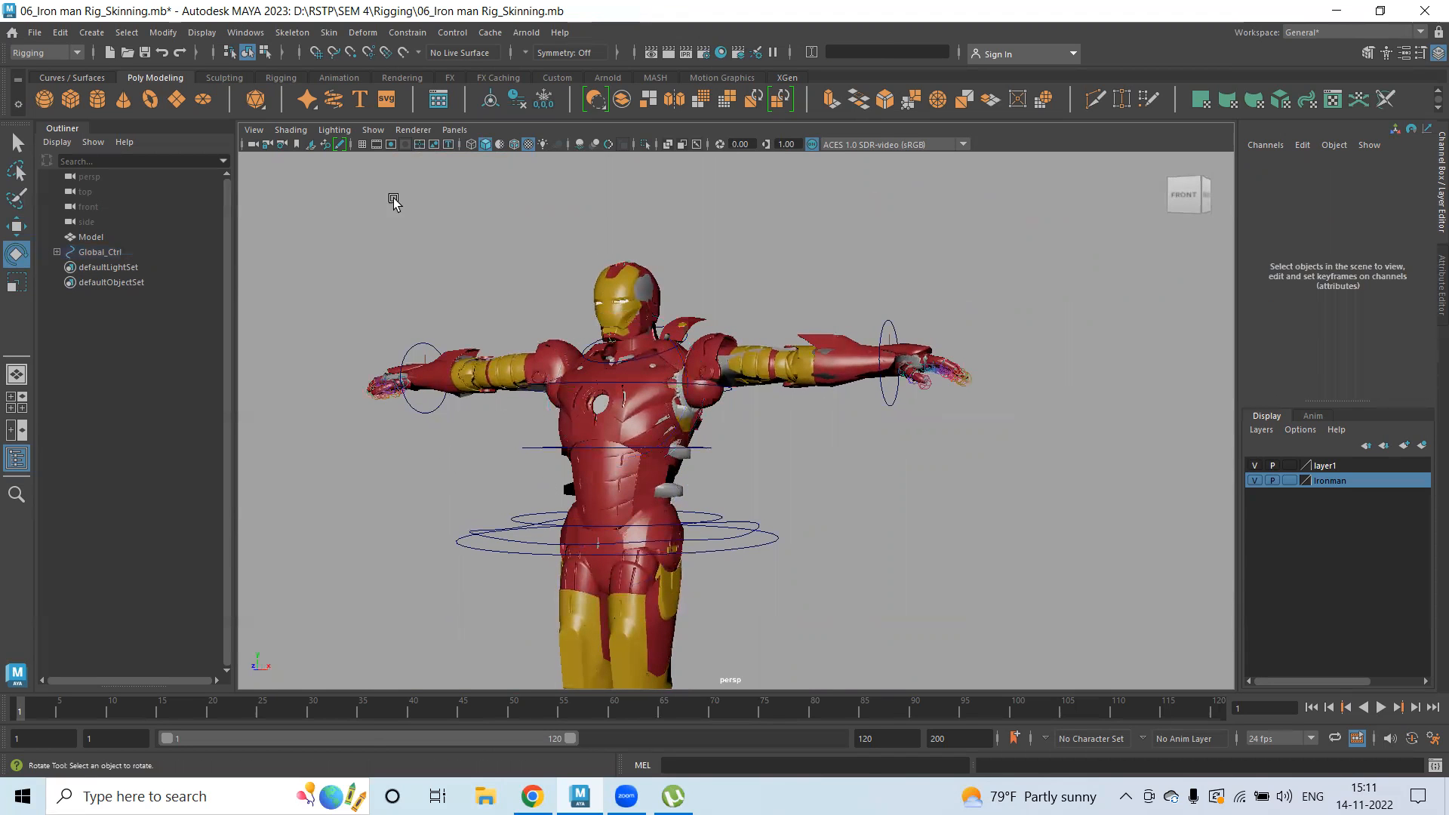
left_click(373, 130)
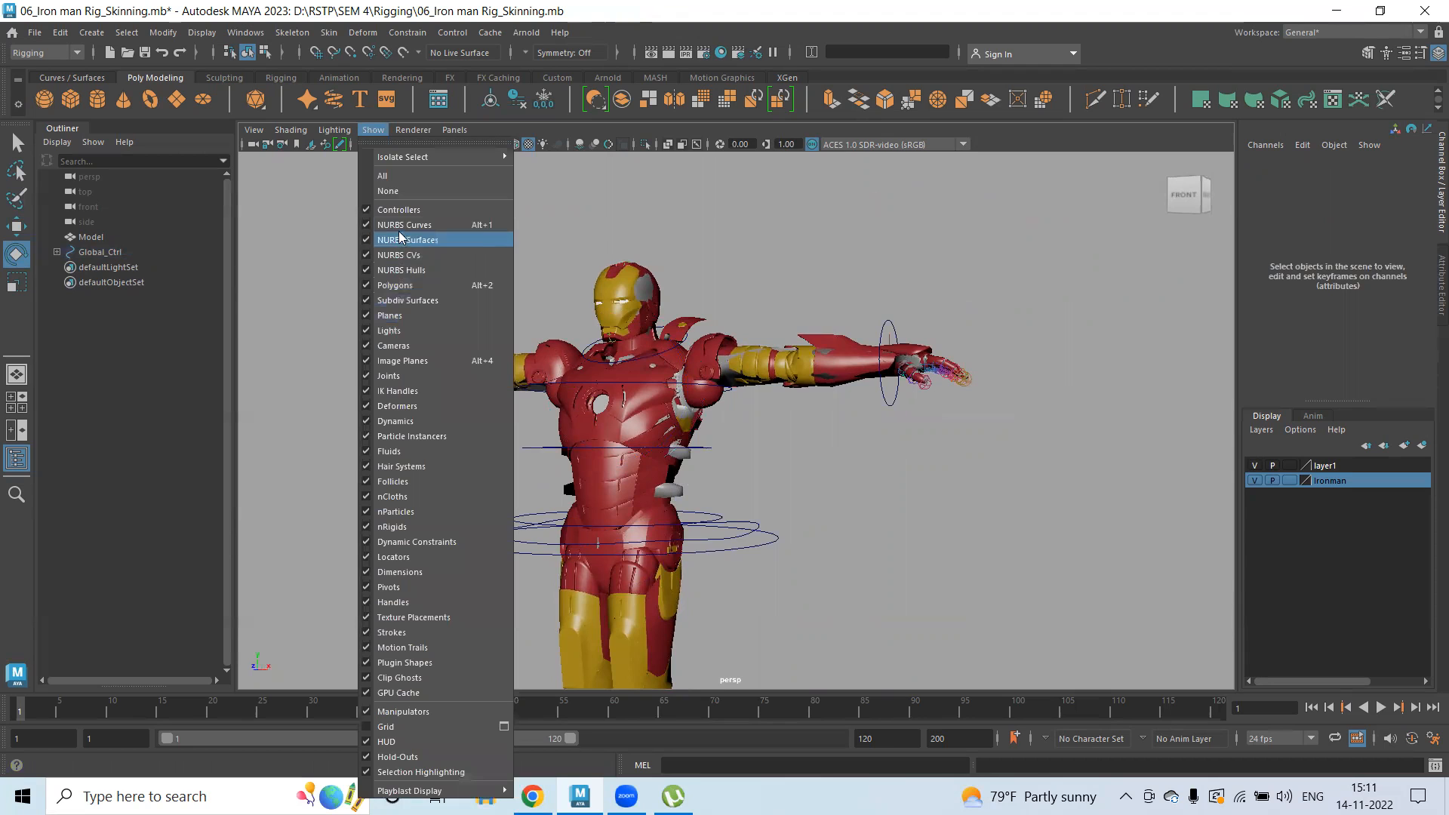
left_click(388, 378)
- Test-rotate Spine_Ctrl at the chest to check the upper-body skinning, and undo the rotation
left_click(591, 386)
left_click_drag(679, 357, 659, 300)
key("ctrl+z")
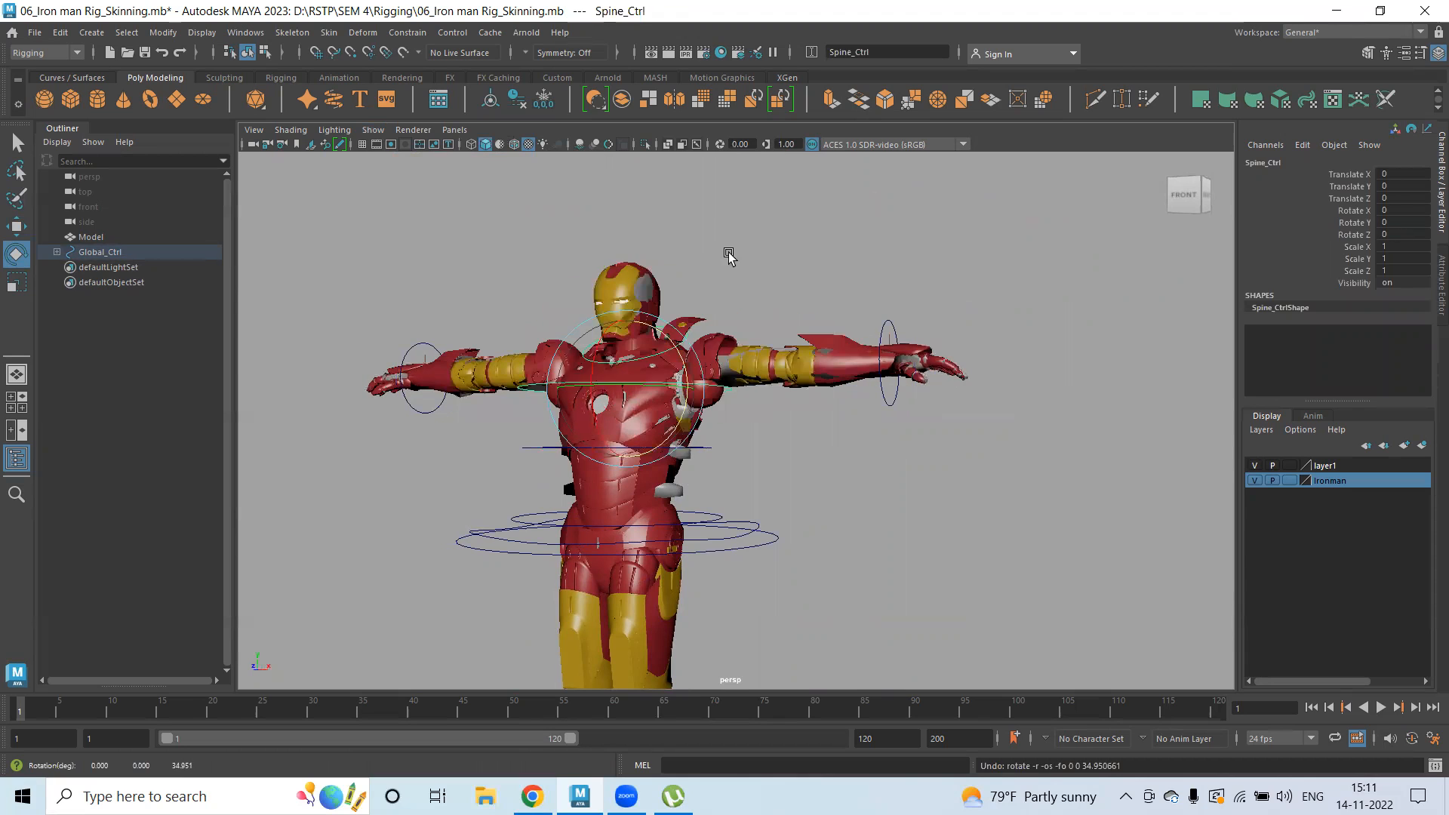
left_click(730, 255)
- Test-rotate Spine_Ctrl1 at the waist from an angled view, undo the rotation and clear the selection
left_click(705, 448)
left_click_drag(591, 397, 691, 405)
key("ctrl+z")
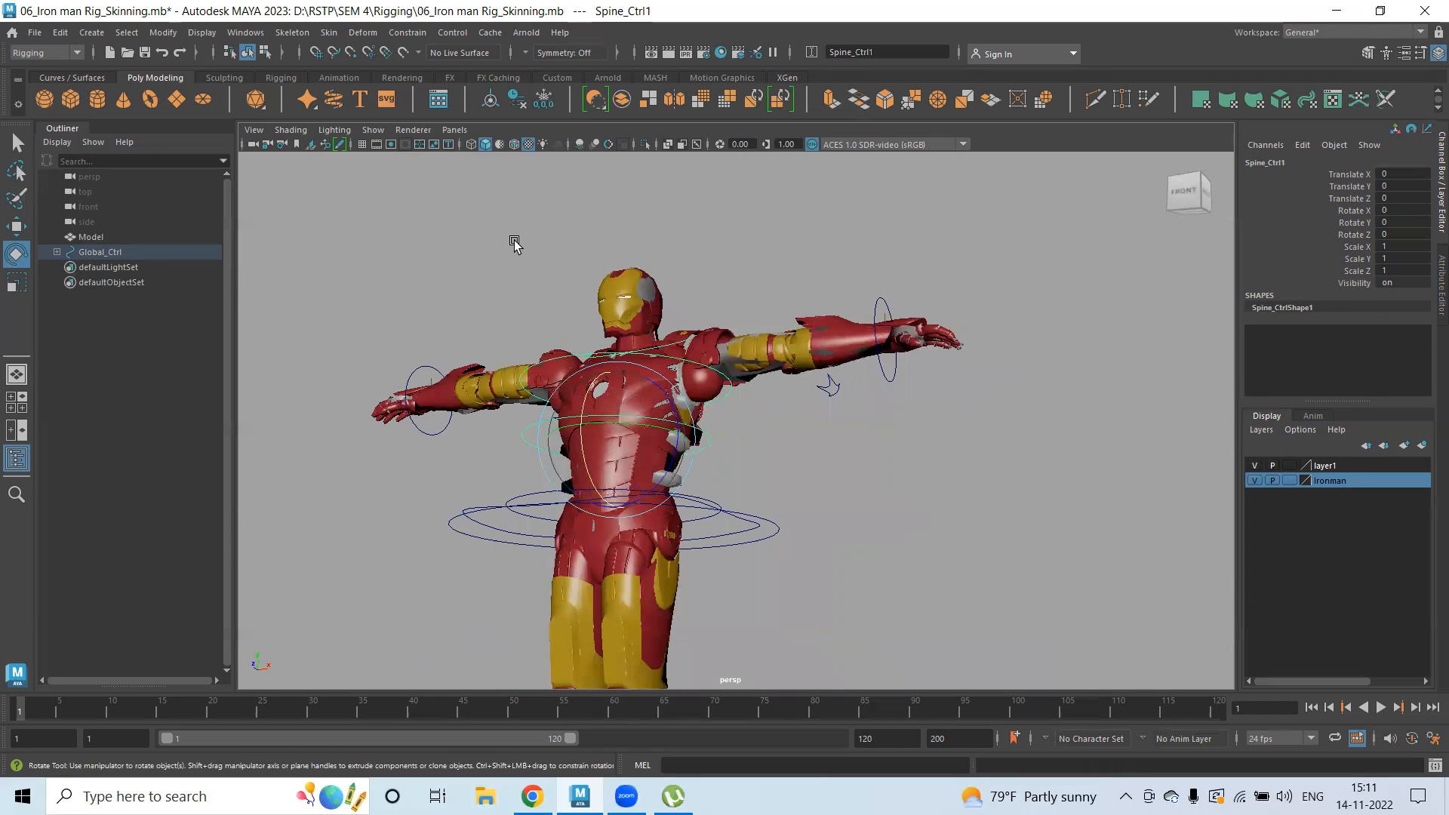
left_click(517, 243)
- Test-rotate Spine_Ctrl1 again from the front view and undo the rotation
left_click_drag(573, 408, 637, 455, "alt")
middle_click_drag(637, 455, 458, 455, "alt")
middle_click_drag(514, 396, 539, 340, "alt")
scroll(747, 476, "down", 3)
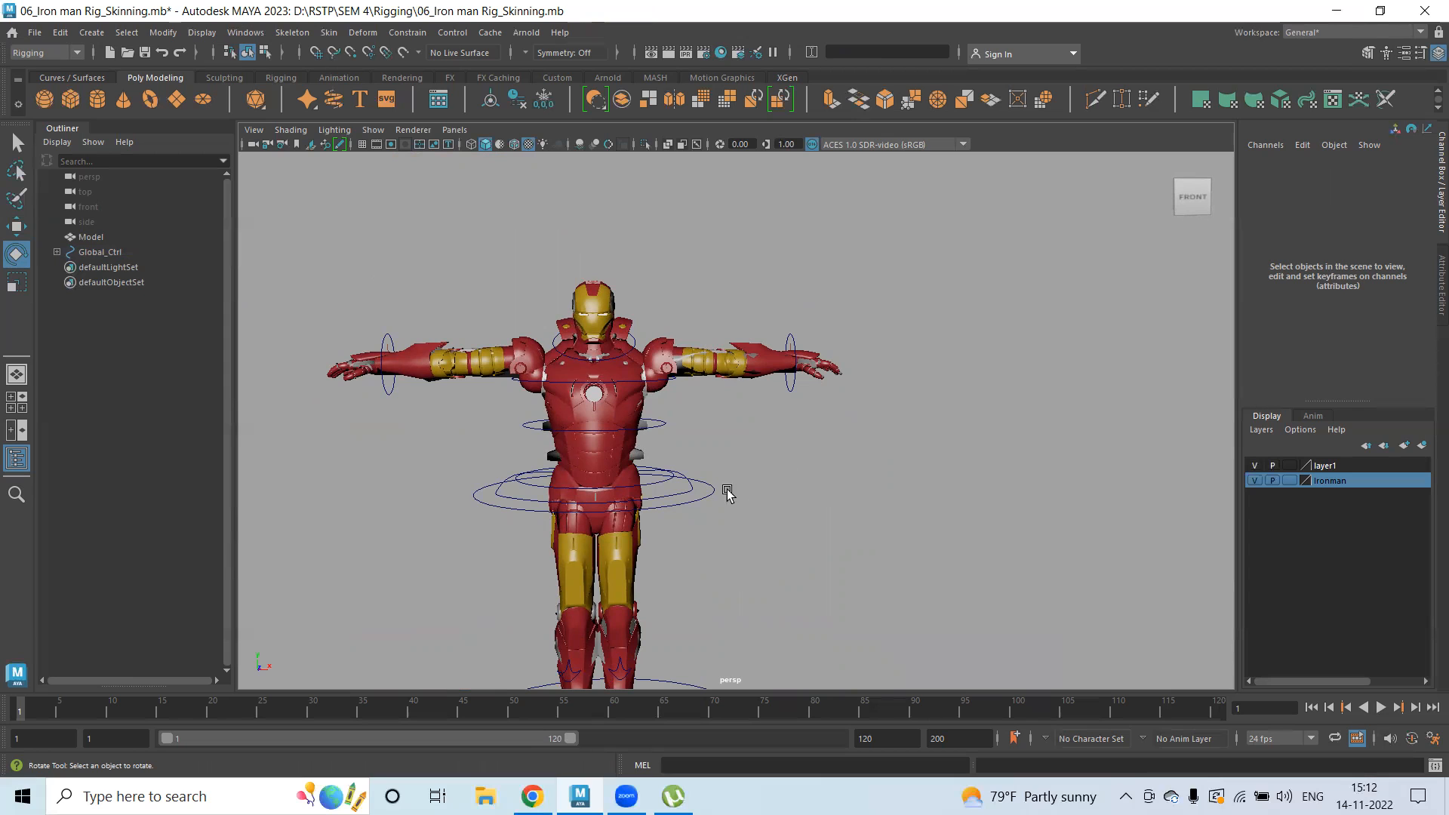
left_click(664, 425)
left_click_drag(661, 396, 616, 338)
key("ctrl+z")
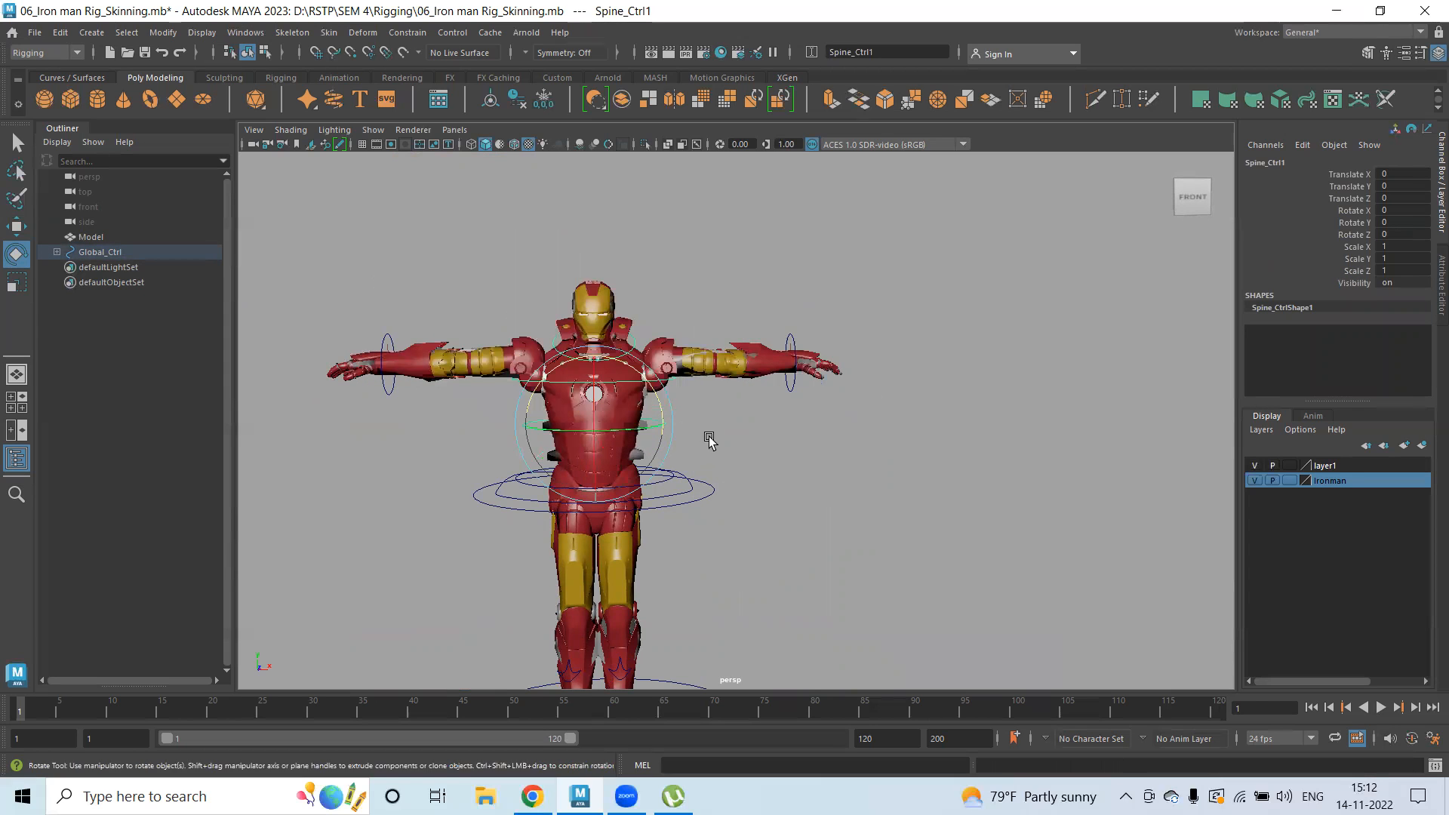
left_click(759, 413)
- Test-move RT_Hand_Ctrl upward to check the arm skinning, and undo the move
left_click(385, 392)
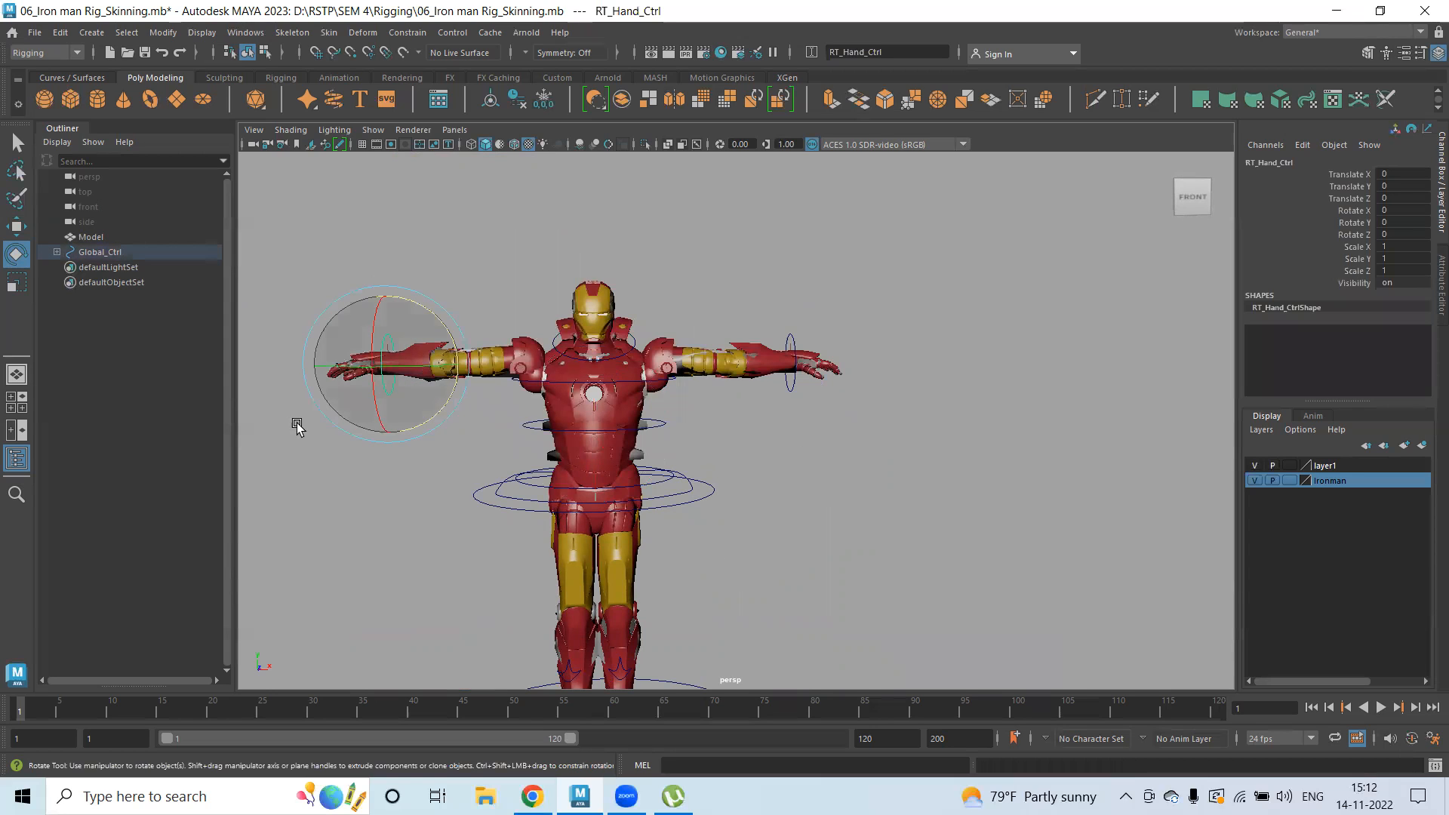
left_click_drag(298, 426, 261, 469)
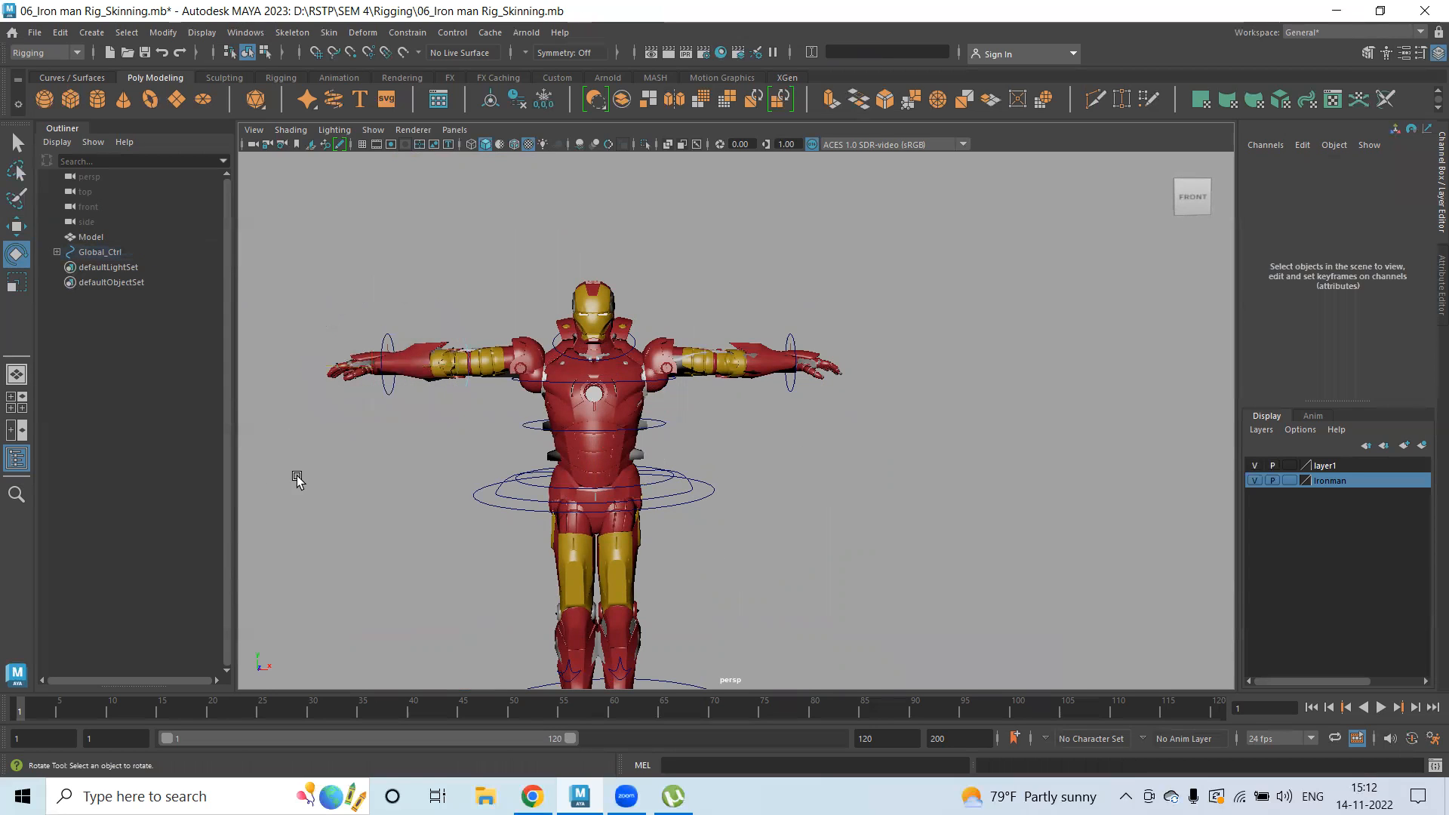
key("w")
left_click(389, 393)
left_click_drag(447, 377, 409, 279)
key("ctrl+z")
left_click(388, 294)
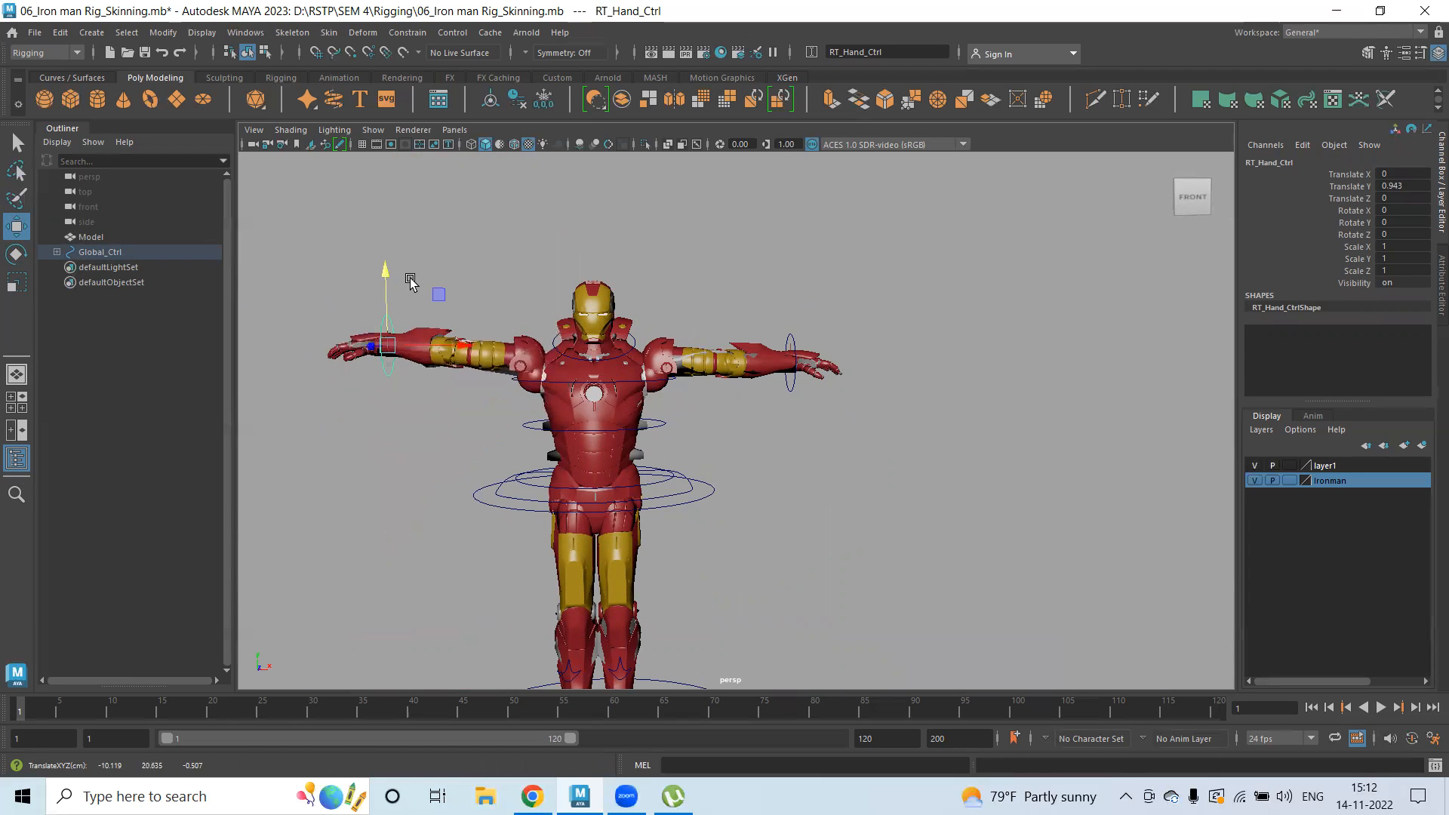
key("ctrl+z")
left_click(795, 481)
- Frame the full Iron Man character and save the skinned rig scene under its current name
scroll(712, 444, "up", 3)
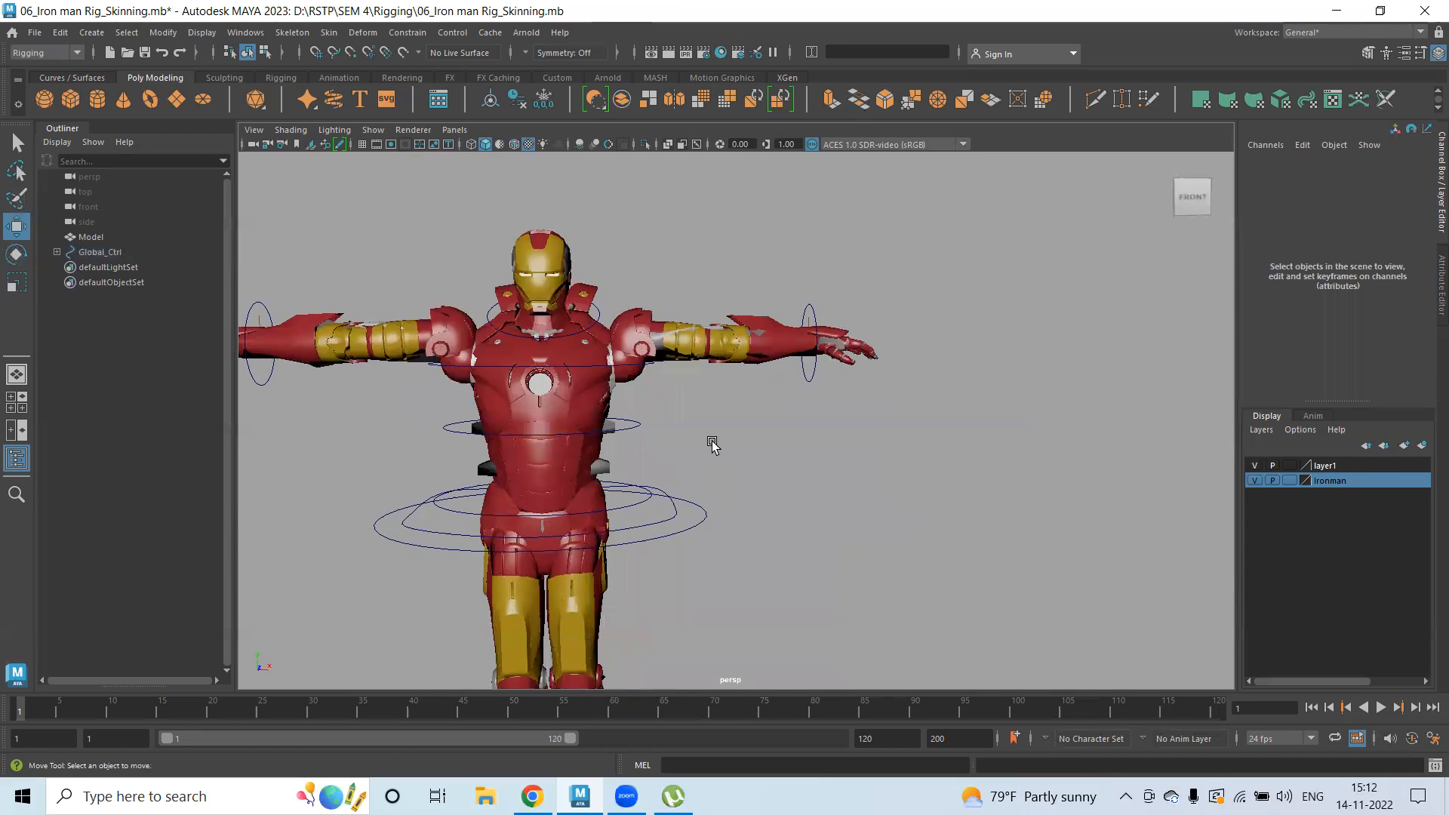
middle_click_drag(777, 613, 718, 414, "alt")
left_click_drag(718, 414, 629, 423, "alt")
left_click_drag(557, 395, 575, 346, "alt")
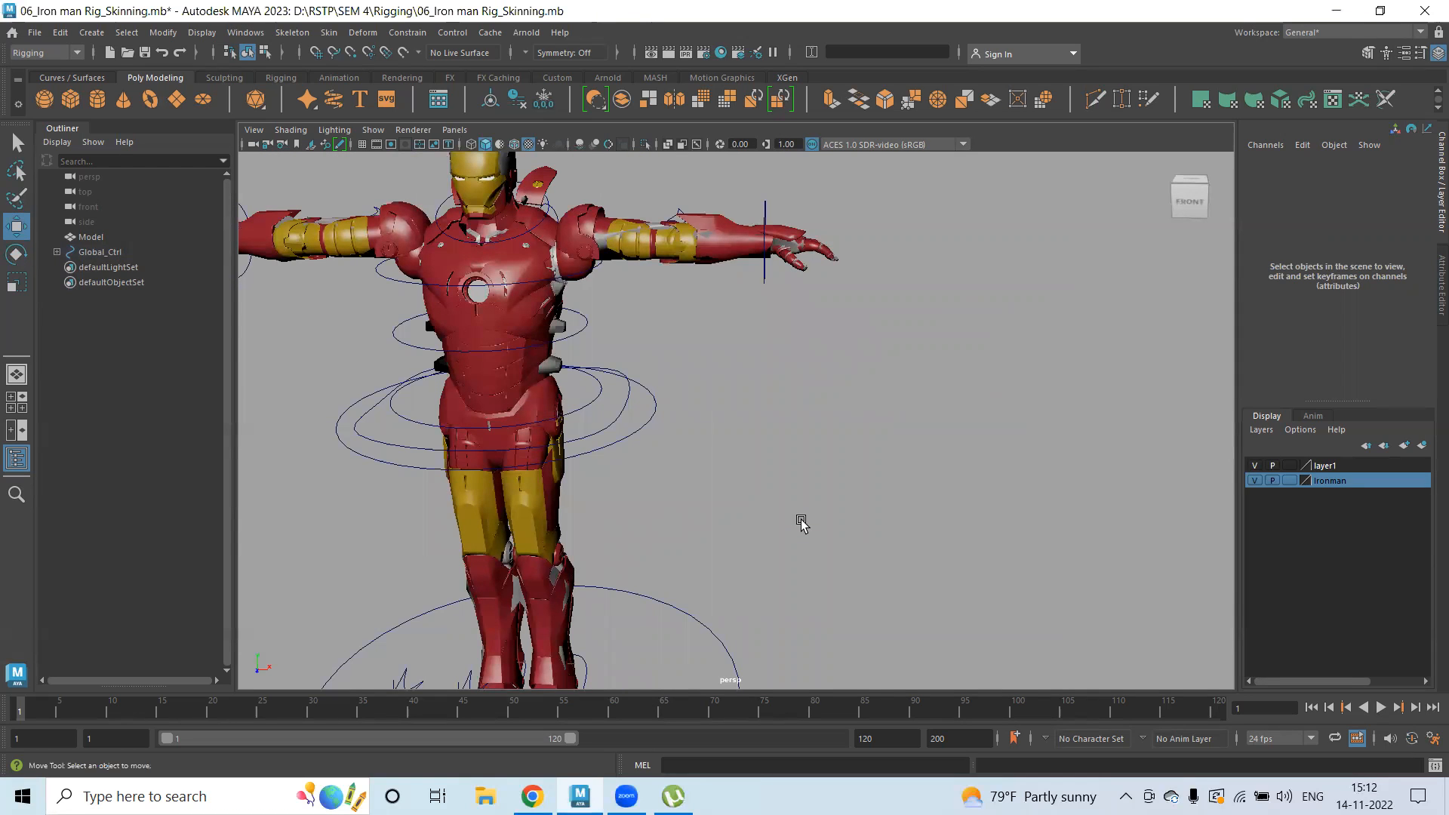
scroll(617, 492, "down", 5)
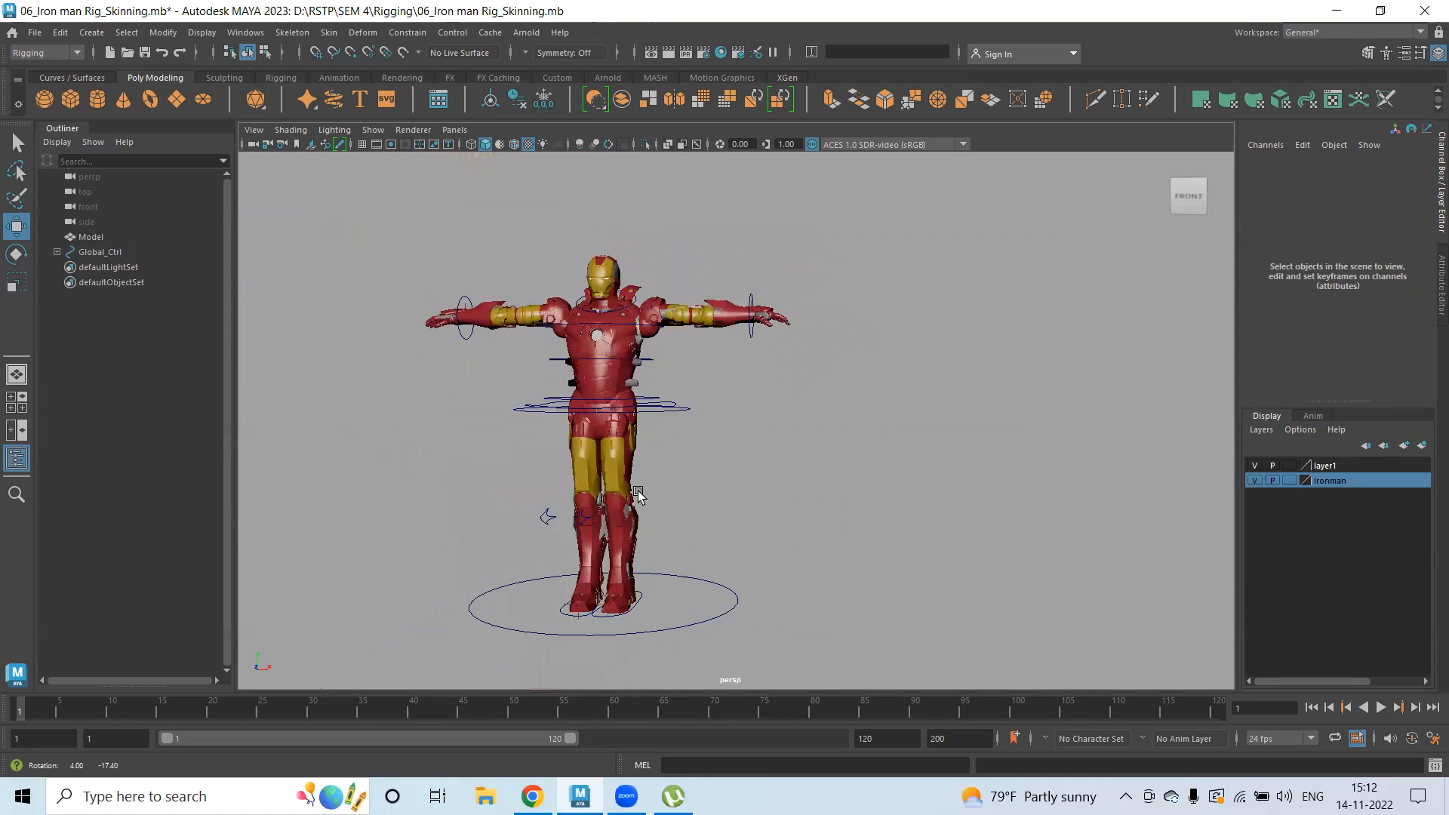
scroll(483, 483, "up", 2)
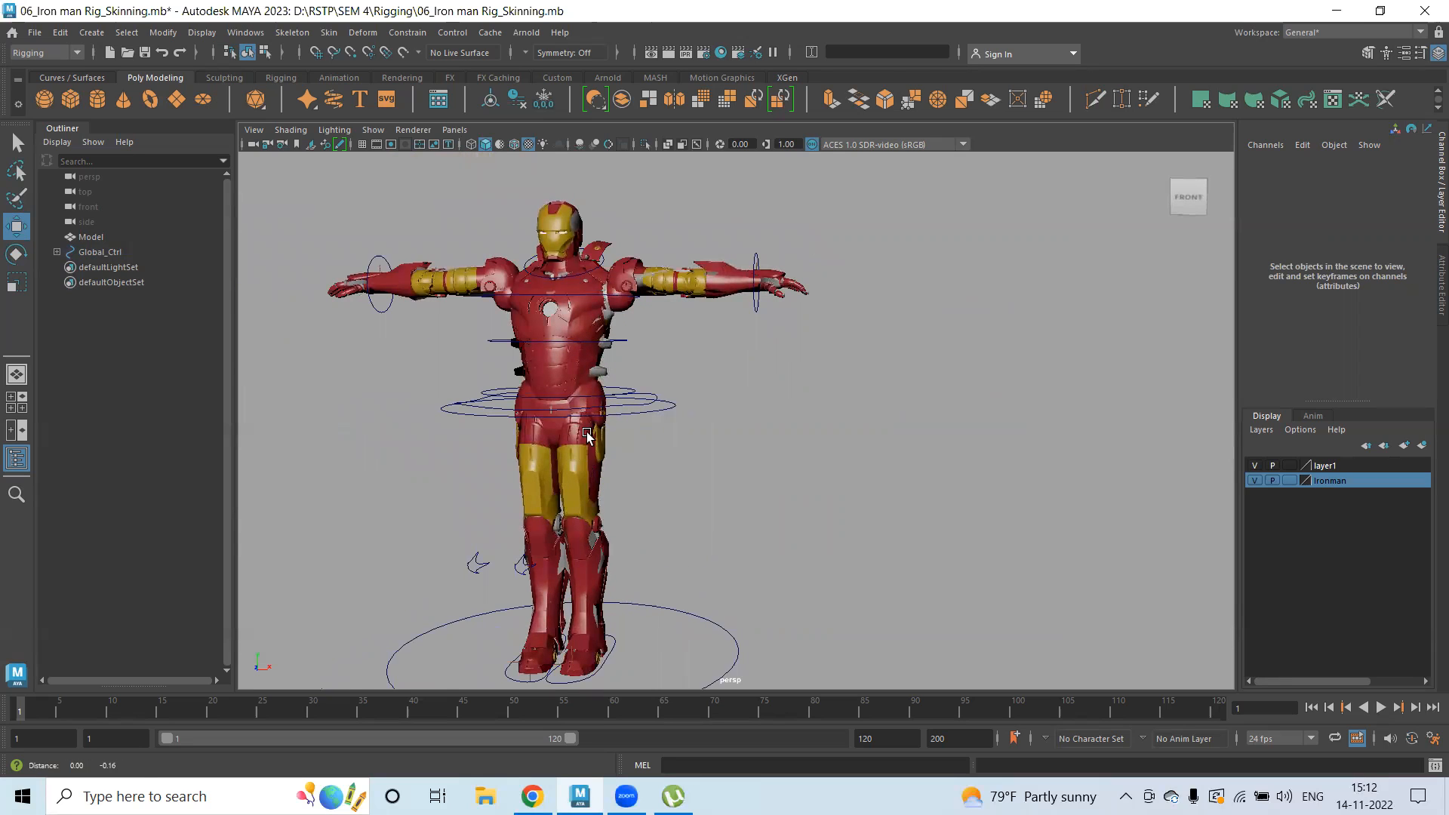
middle_click_drag(667, 609, 695, 572, "alt")
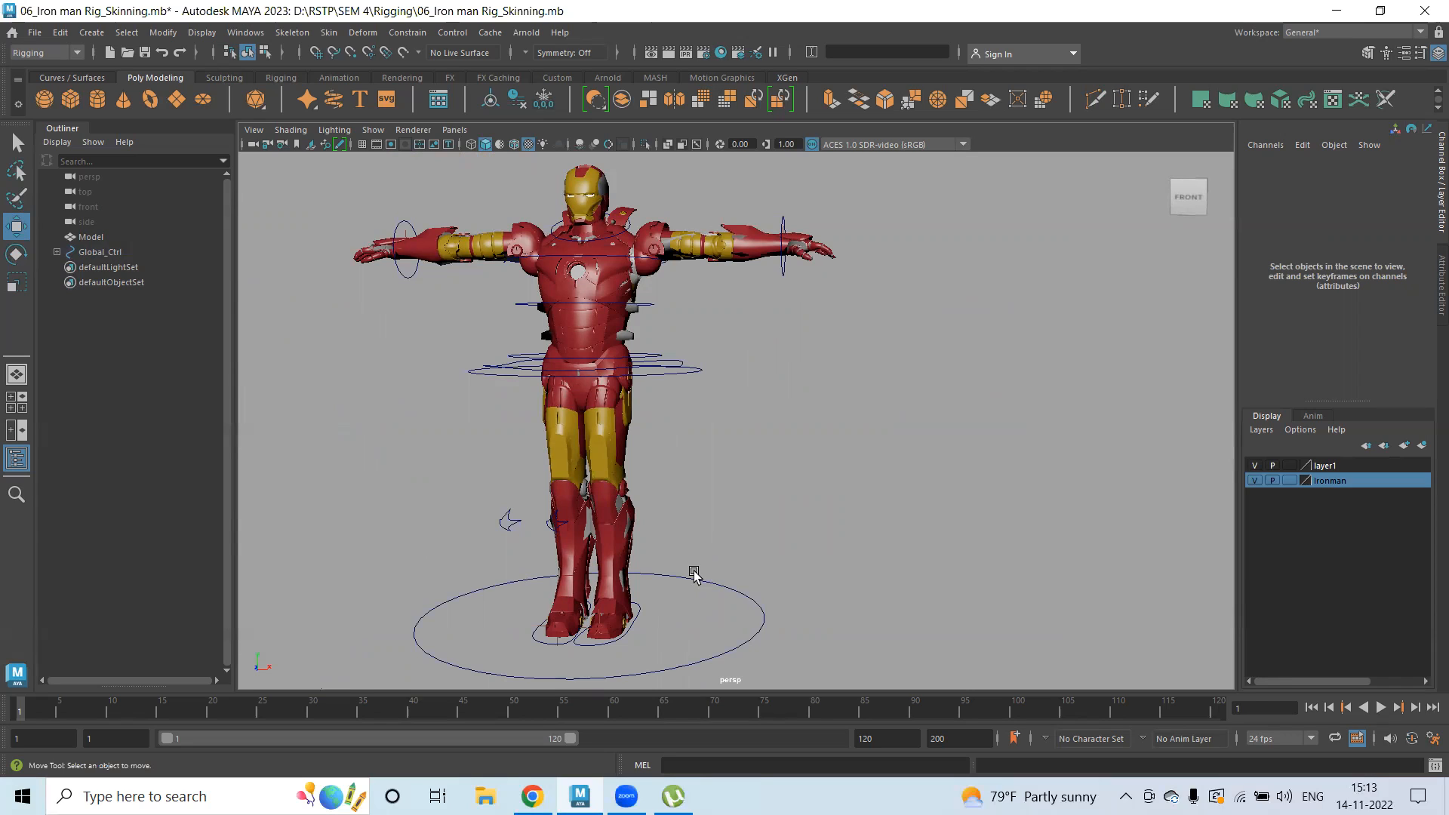
key("ctrl+s")
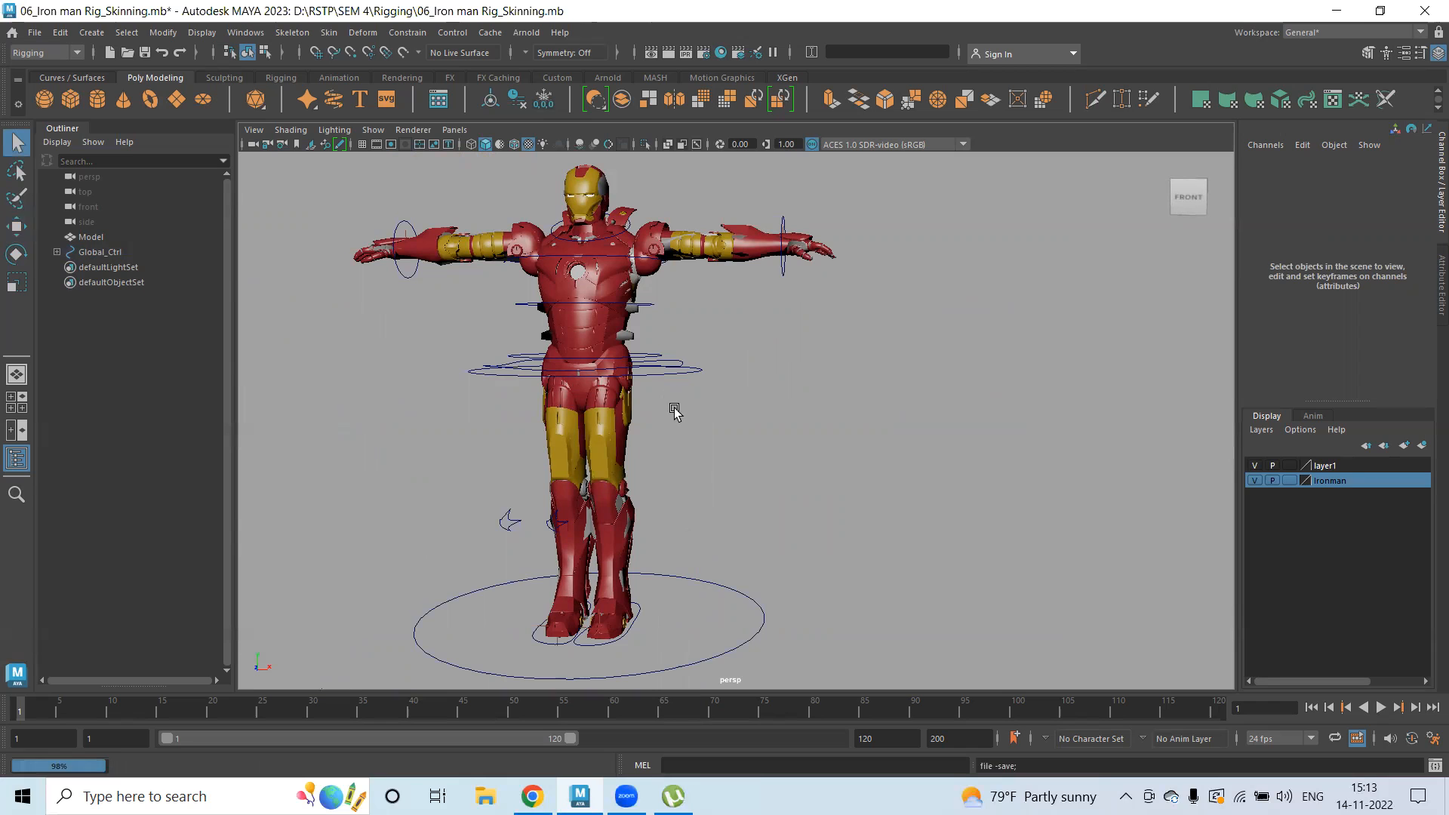
key("w")
- Open the Content Browser and display the example rigs in the Animation > Rigs folder
left_click_drag(714, 453, 708, 384, "alt")
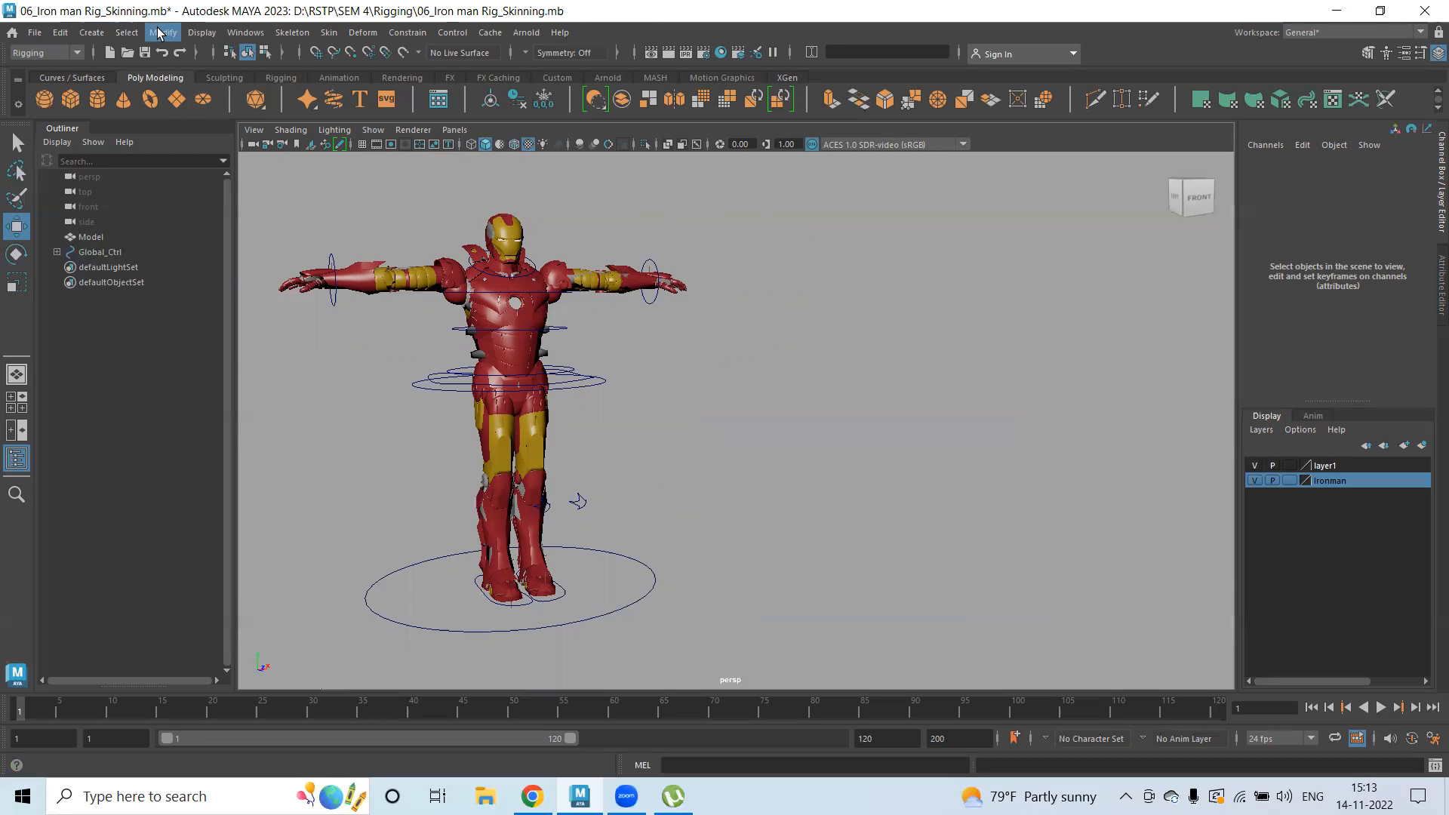
left_click(245, 33)
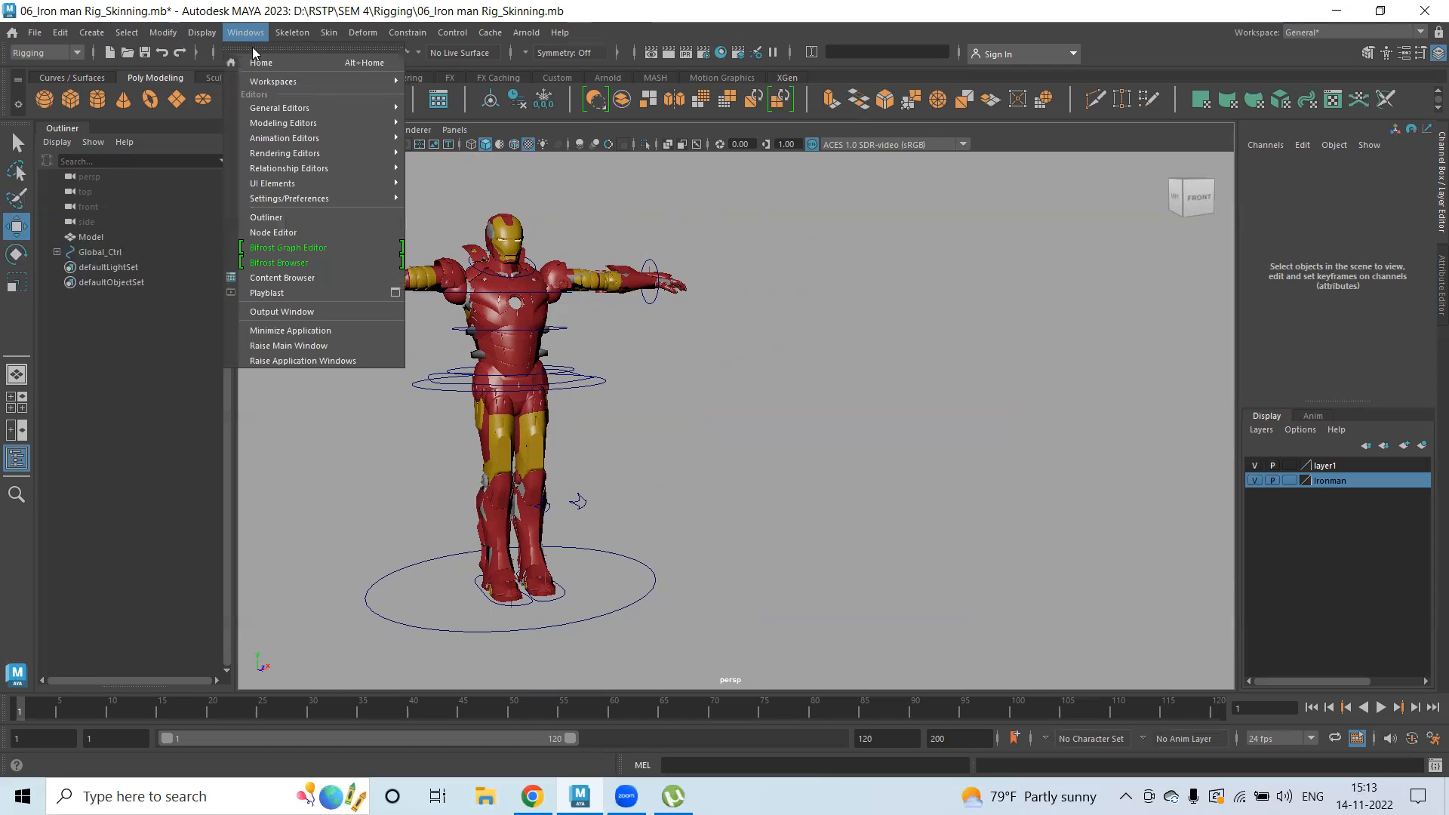
left_click(302, 278)
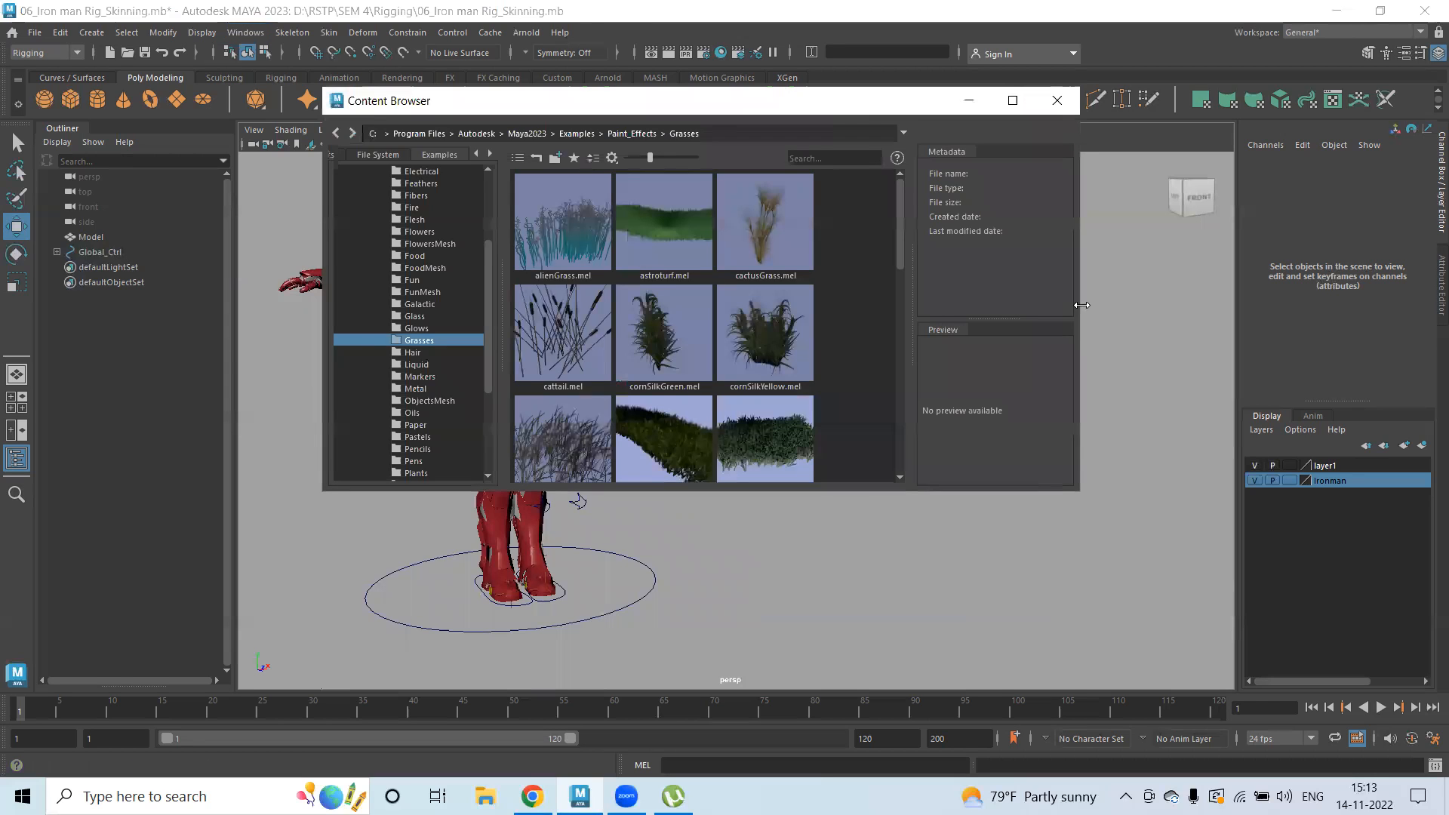
left_click_drag(1081, 305, 1016, 305)
scroll(402, 294, "down", 5)
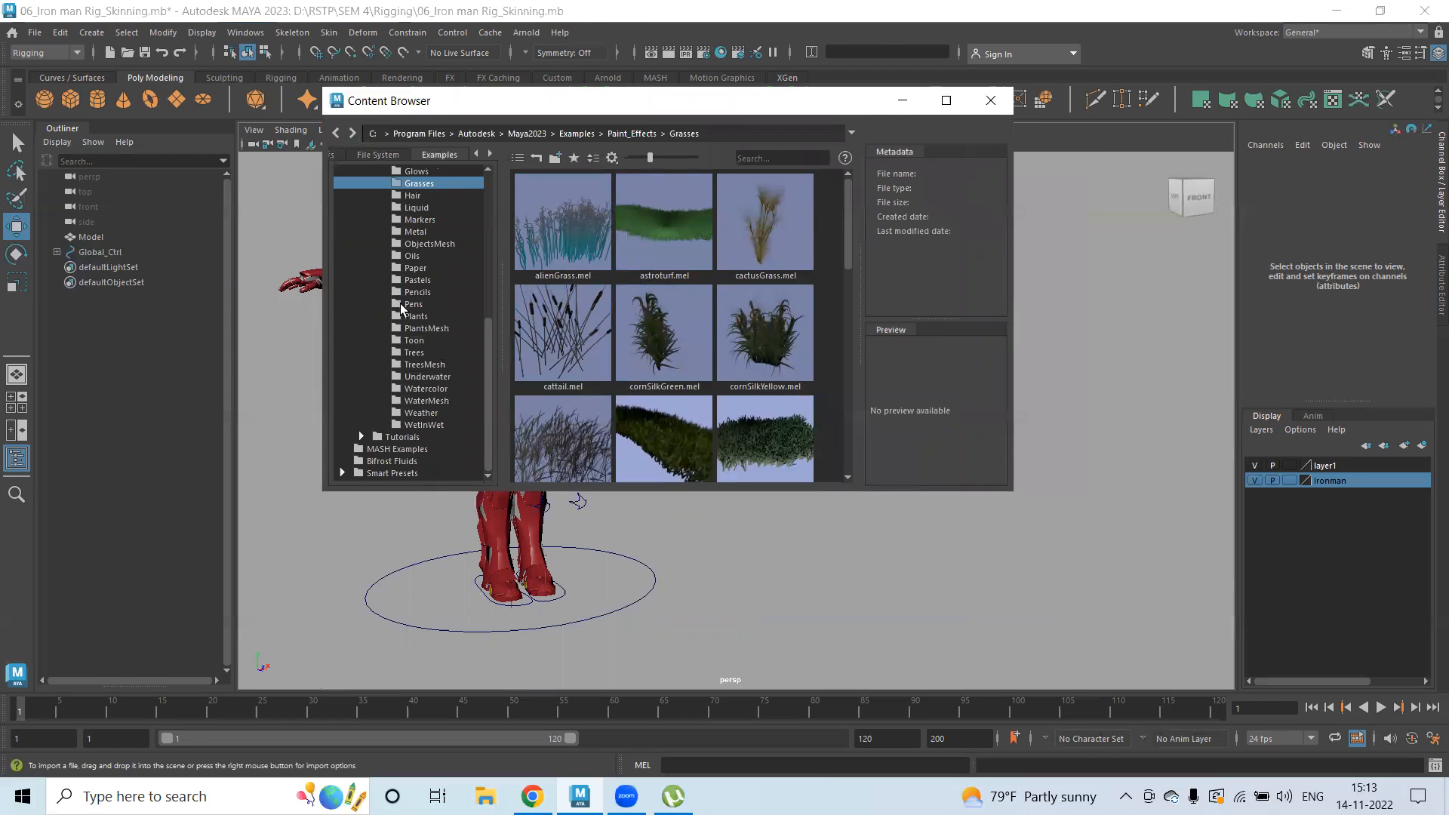
scroll(419, 464, "up", 8)
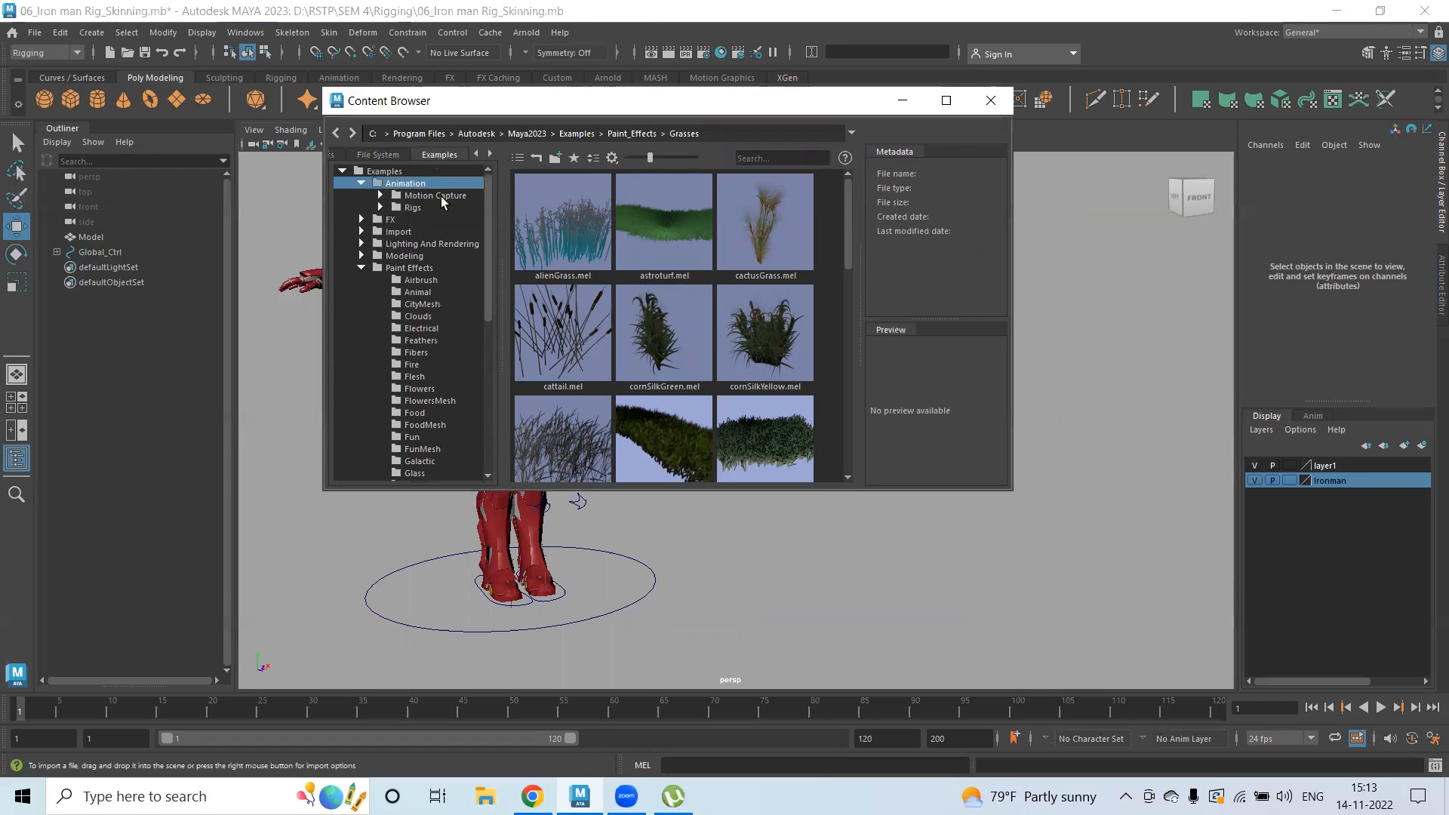
double_click(438, 196)
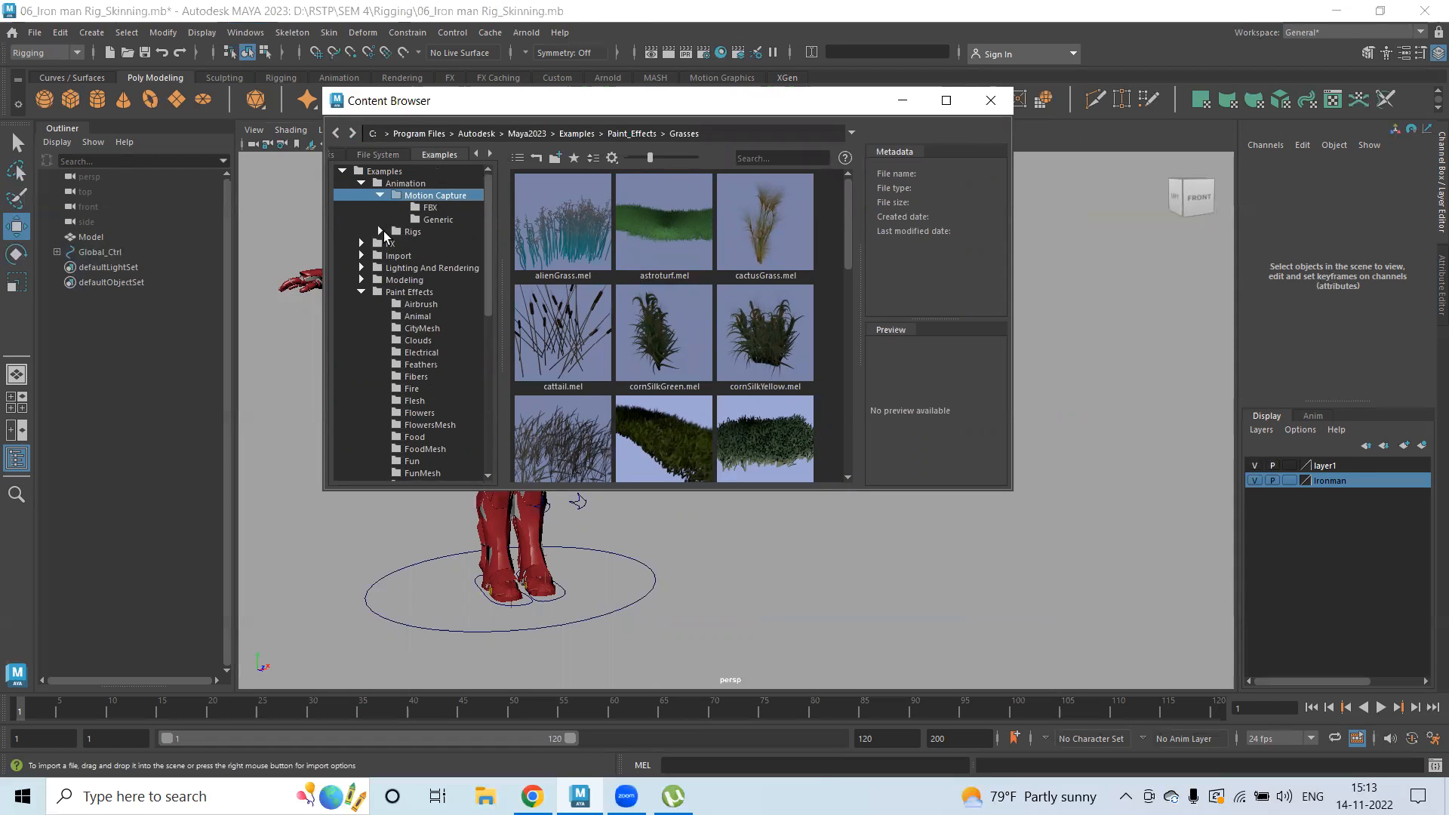
left_click(381, 232)
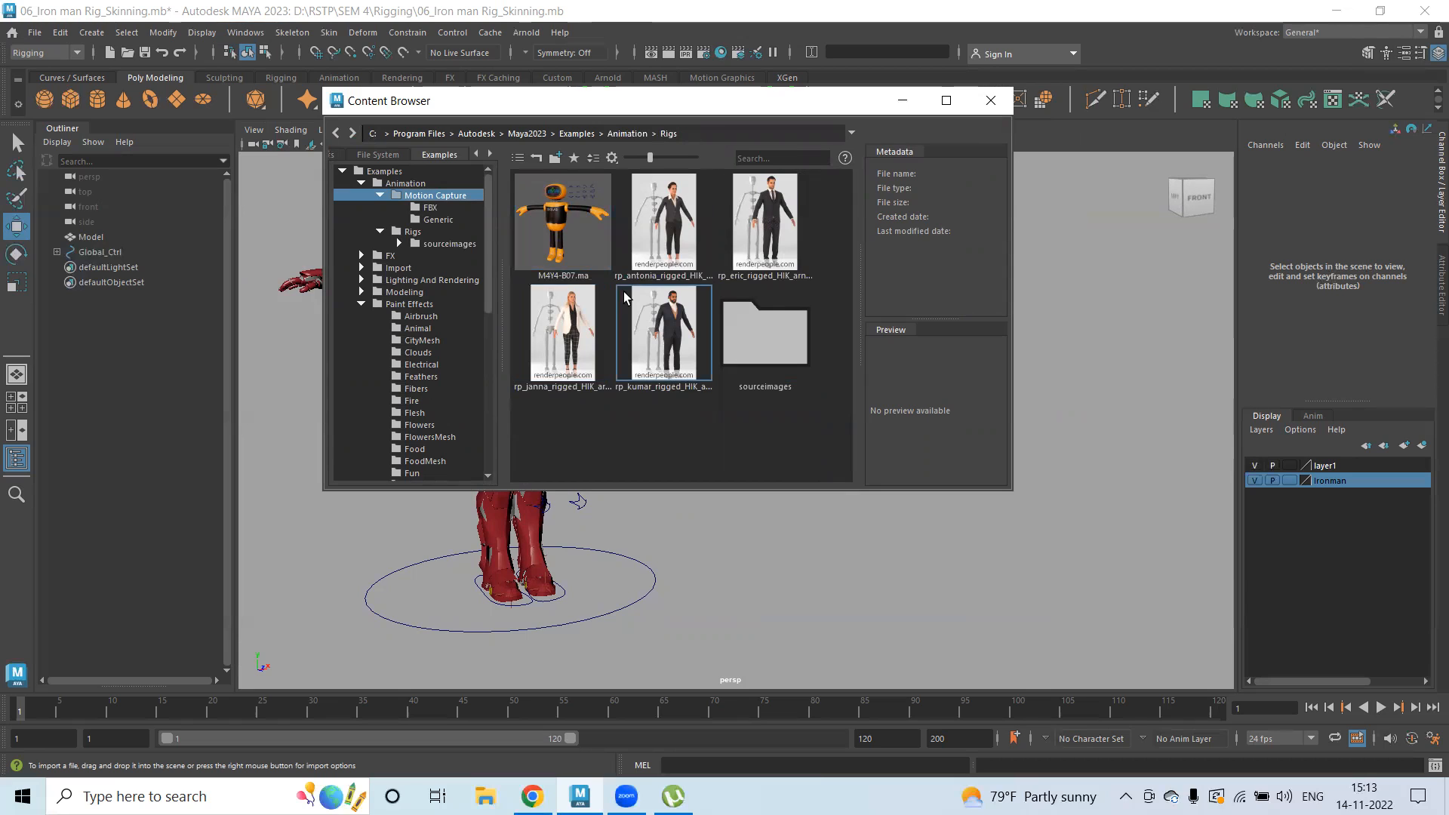
- Start a new empty scene without saving changes to the Iron Man rig file
left_click(913, 596)
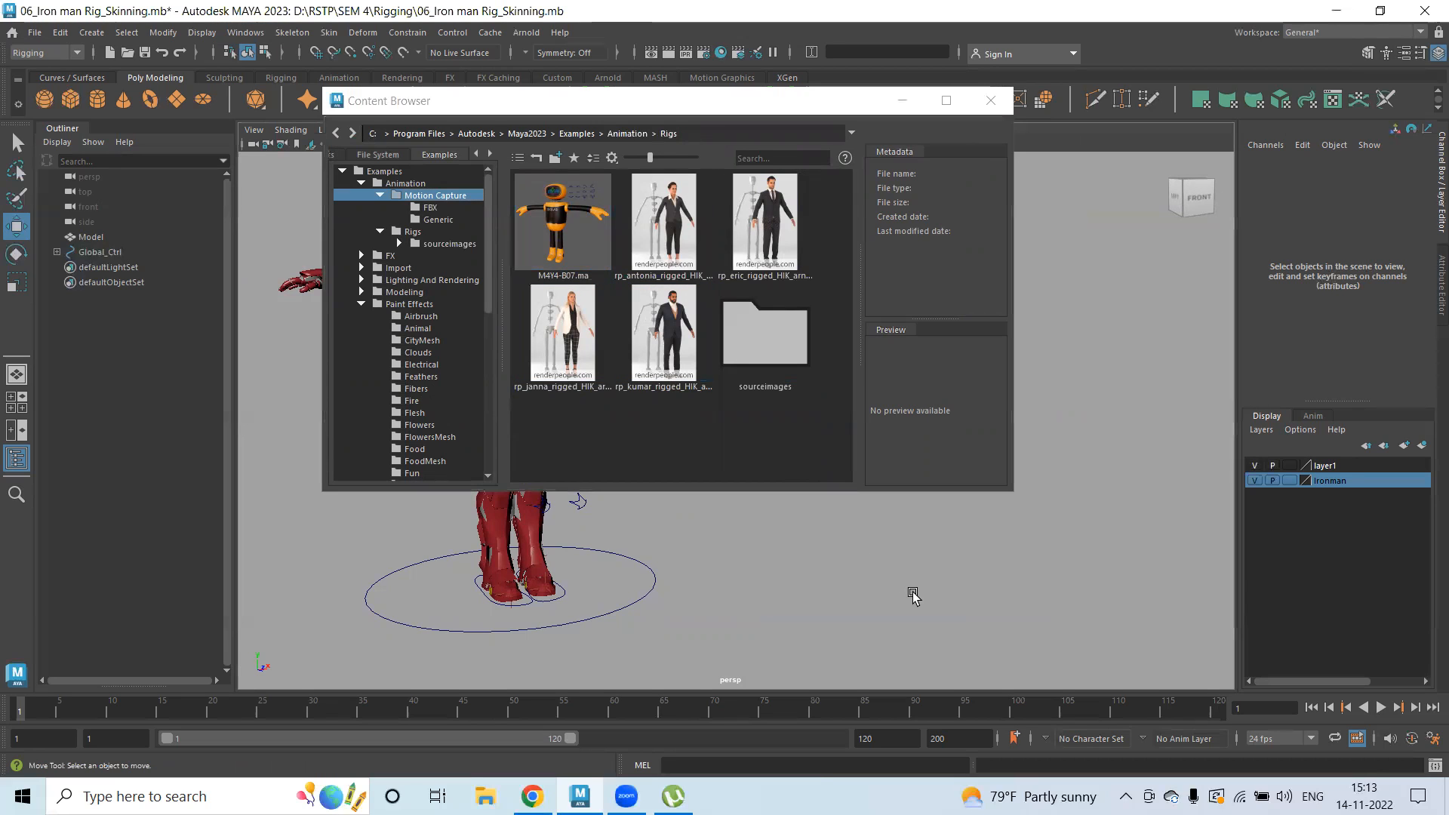
key("ctrl+n")
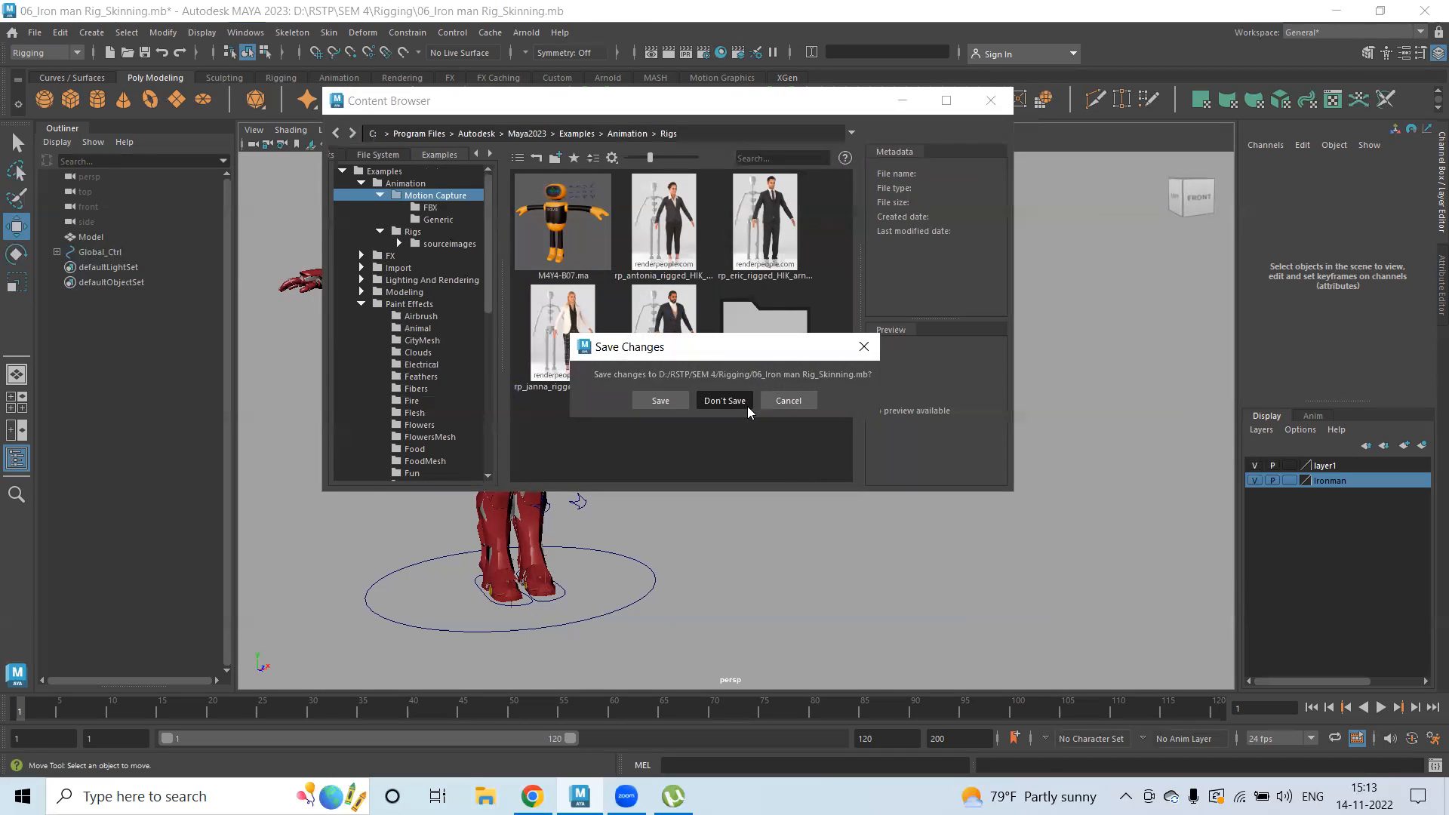
left_click(748, 406)
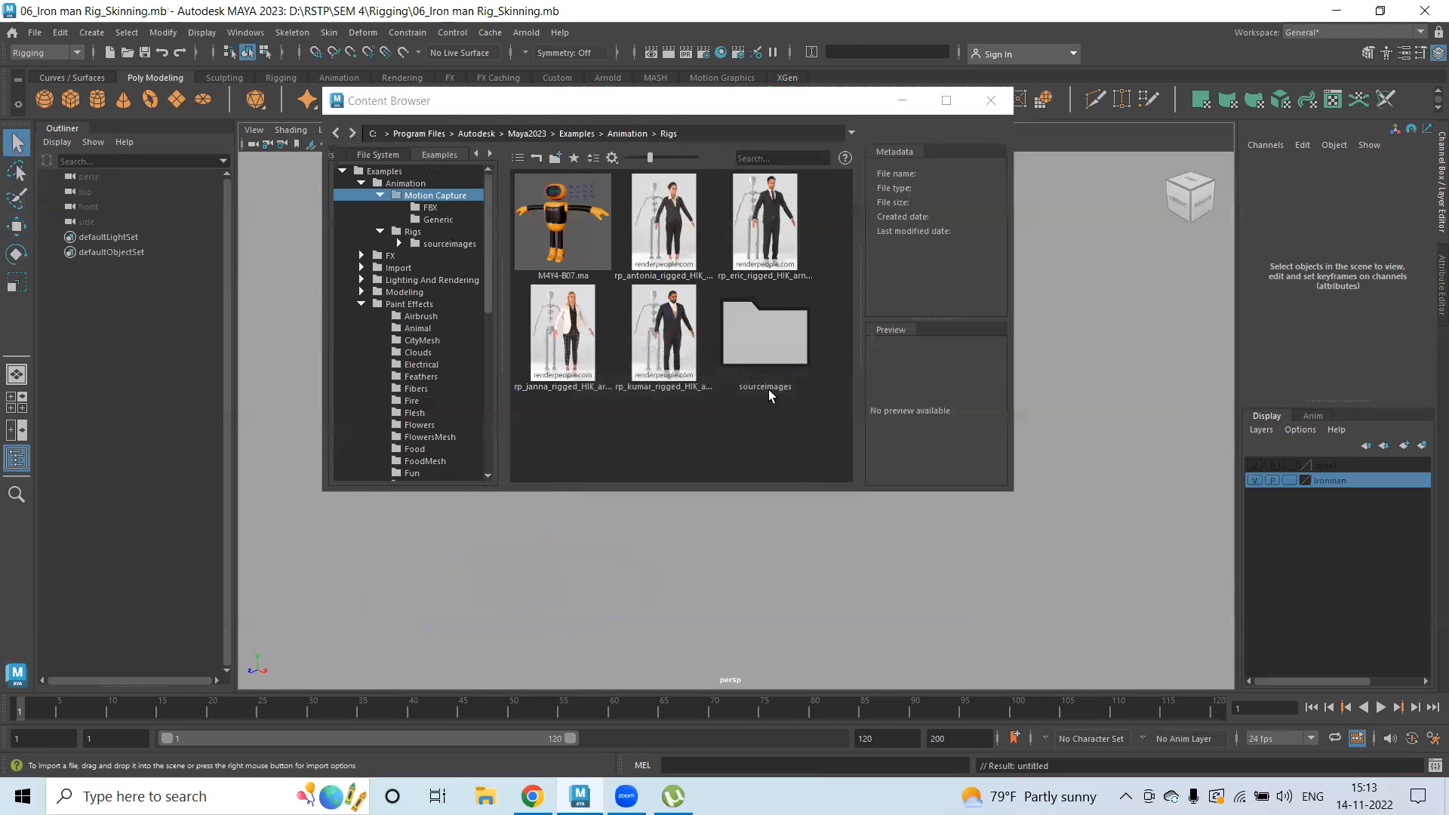
- Import the rp_eric_rigged_HIK example character into the scene and minimize the Content Browser
right_click(771, 224)
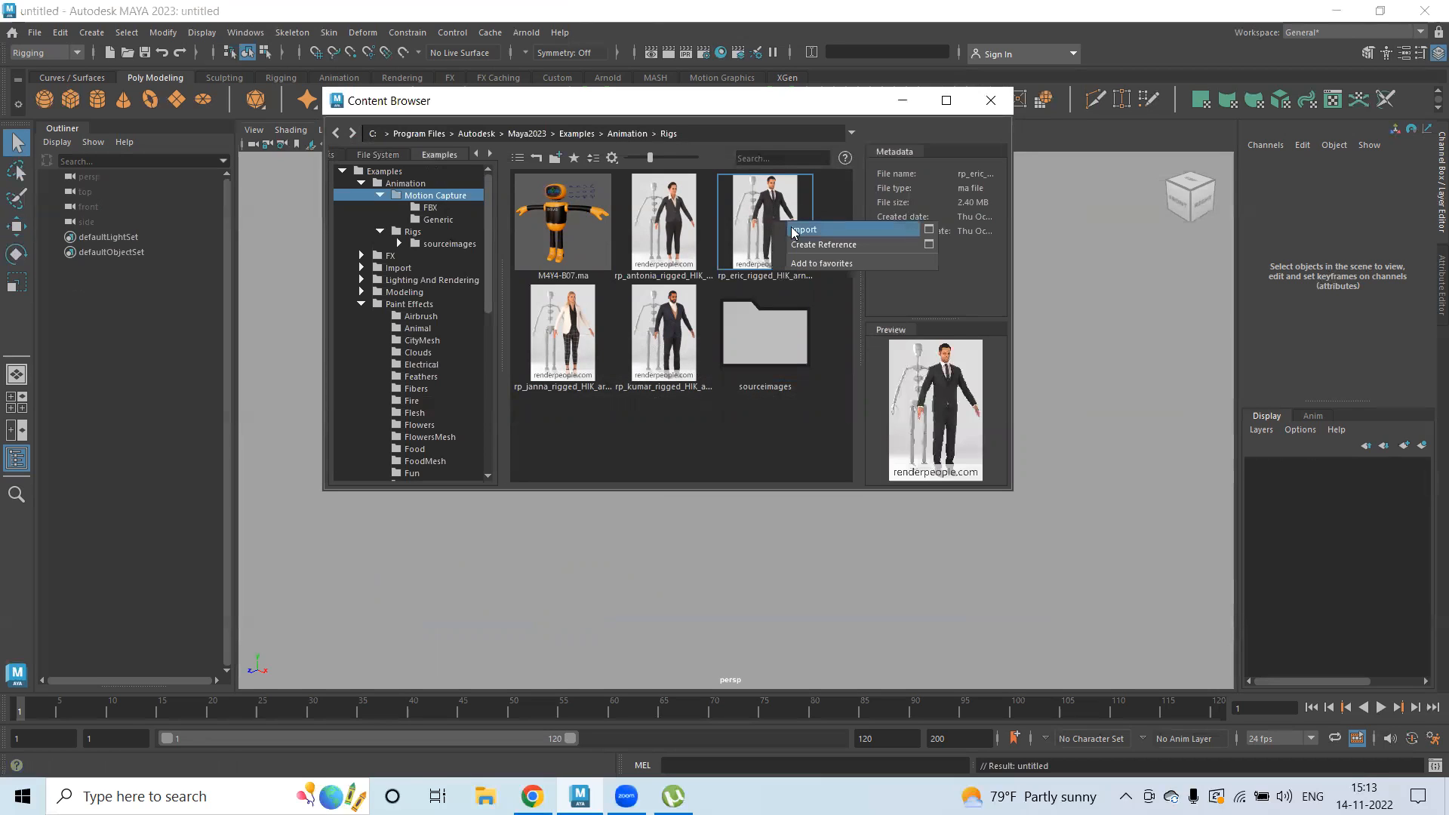
left_click(800, 228)
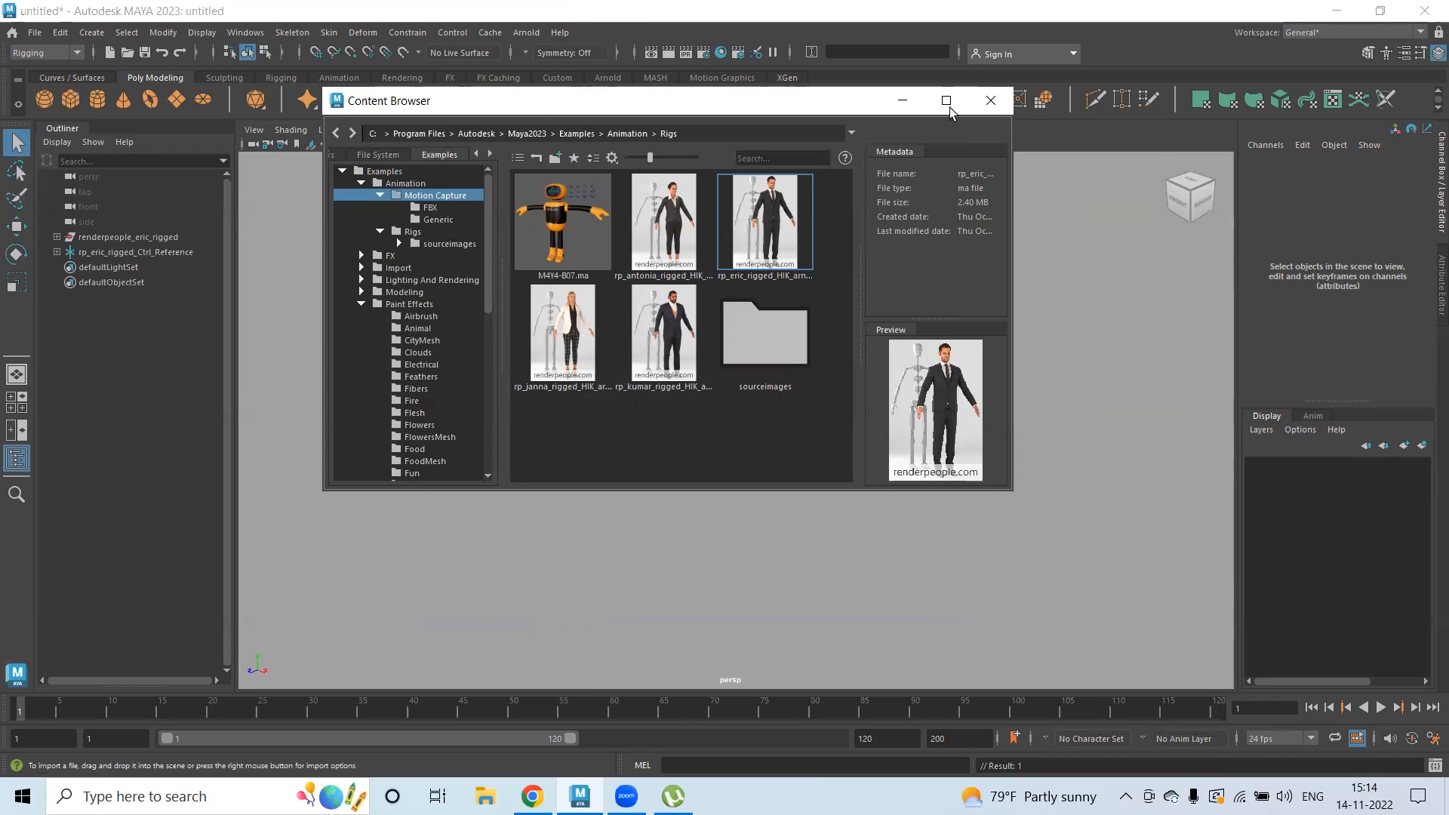
left_click(902, 101)
- Frame the imported character's upper body, test-rotate its HeadEffector control, and undo the rotation
scroll(974, 371, "down", 10)
left_click_drag(764, 404, 819, 348, "alt")
middle_click_drag(787, 293, 766, 430, "alt")
right_click_drag(629, 373, 952, 403, "alt")
middle_click_drag(707, 365, 699, 427, "alt")
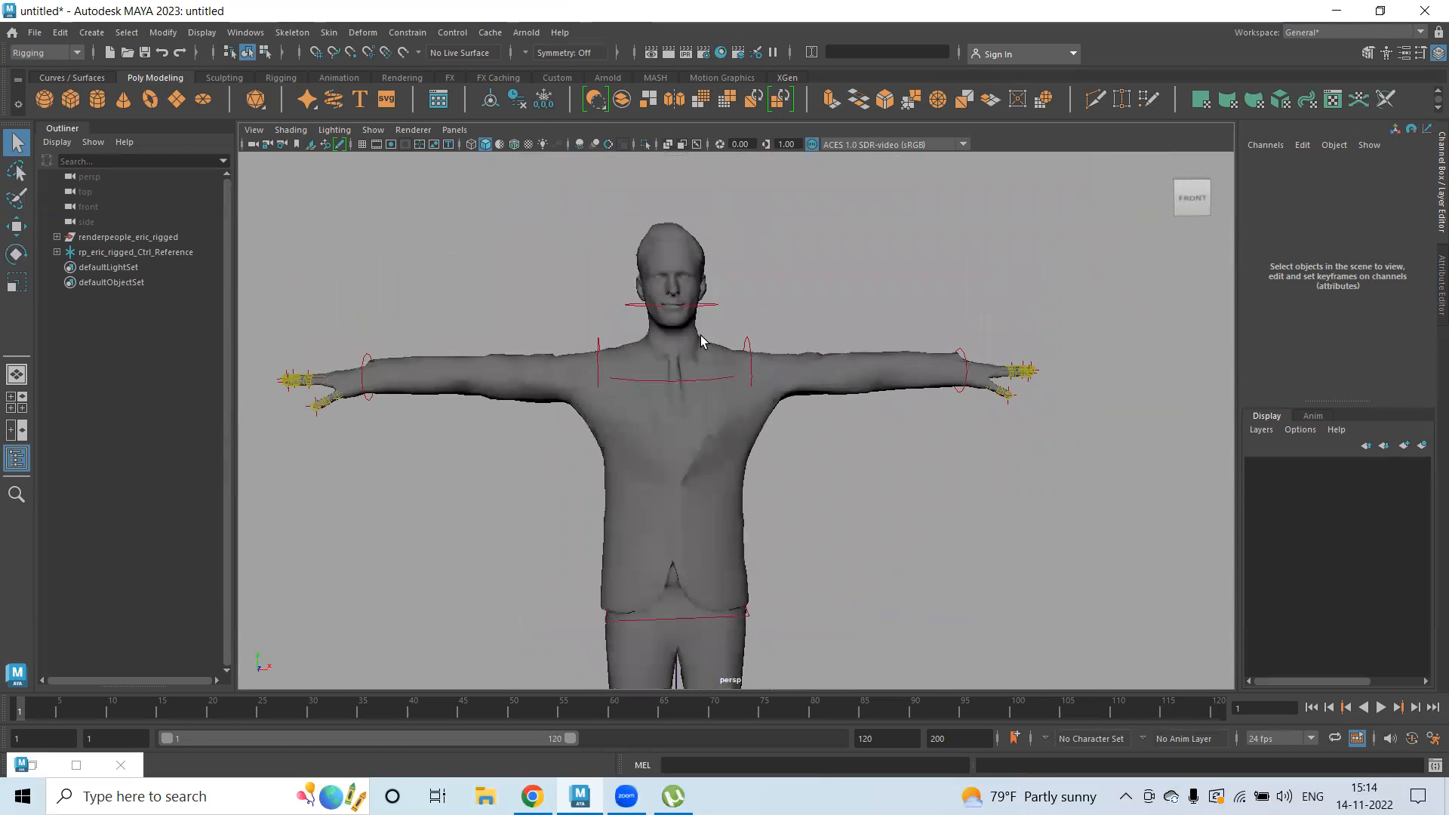
left_click(642, 307)
scroll(764, 355, "up", 3)
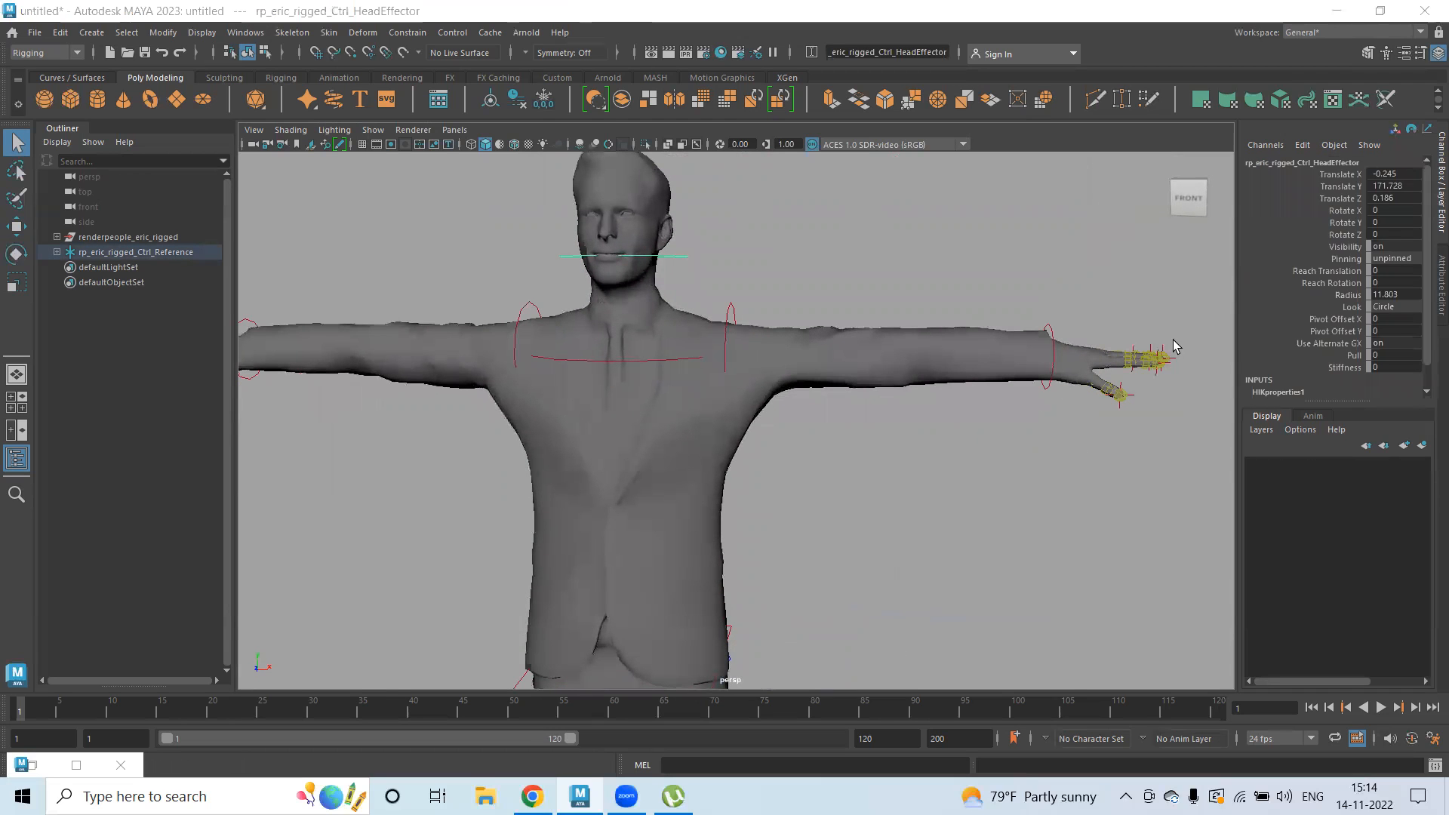
scroll(1350, 309, "down", 1)
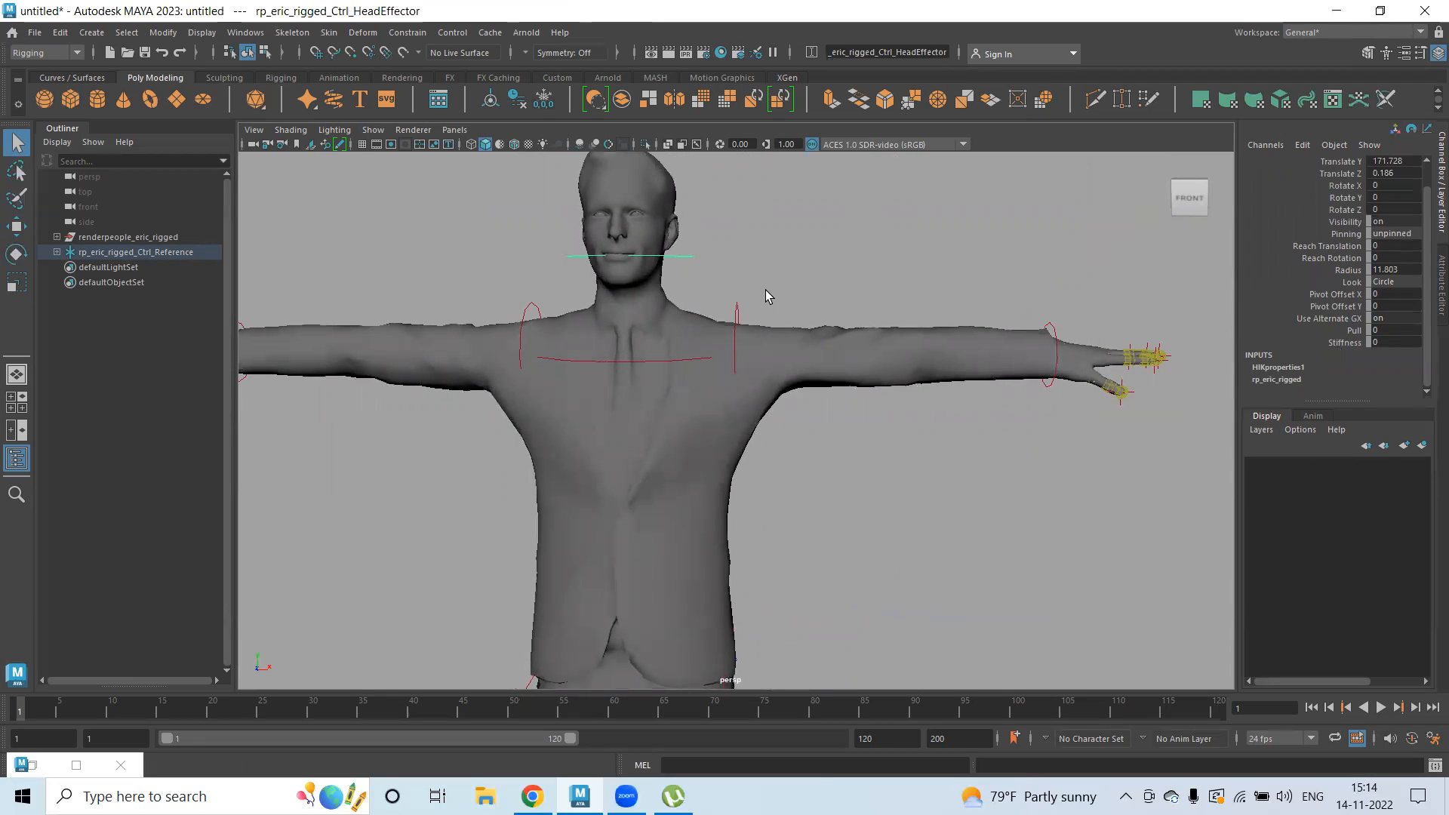
key("e")
left_click_drag(683, 224, 631, 275)
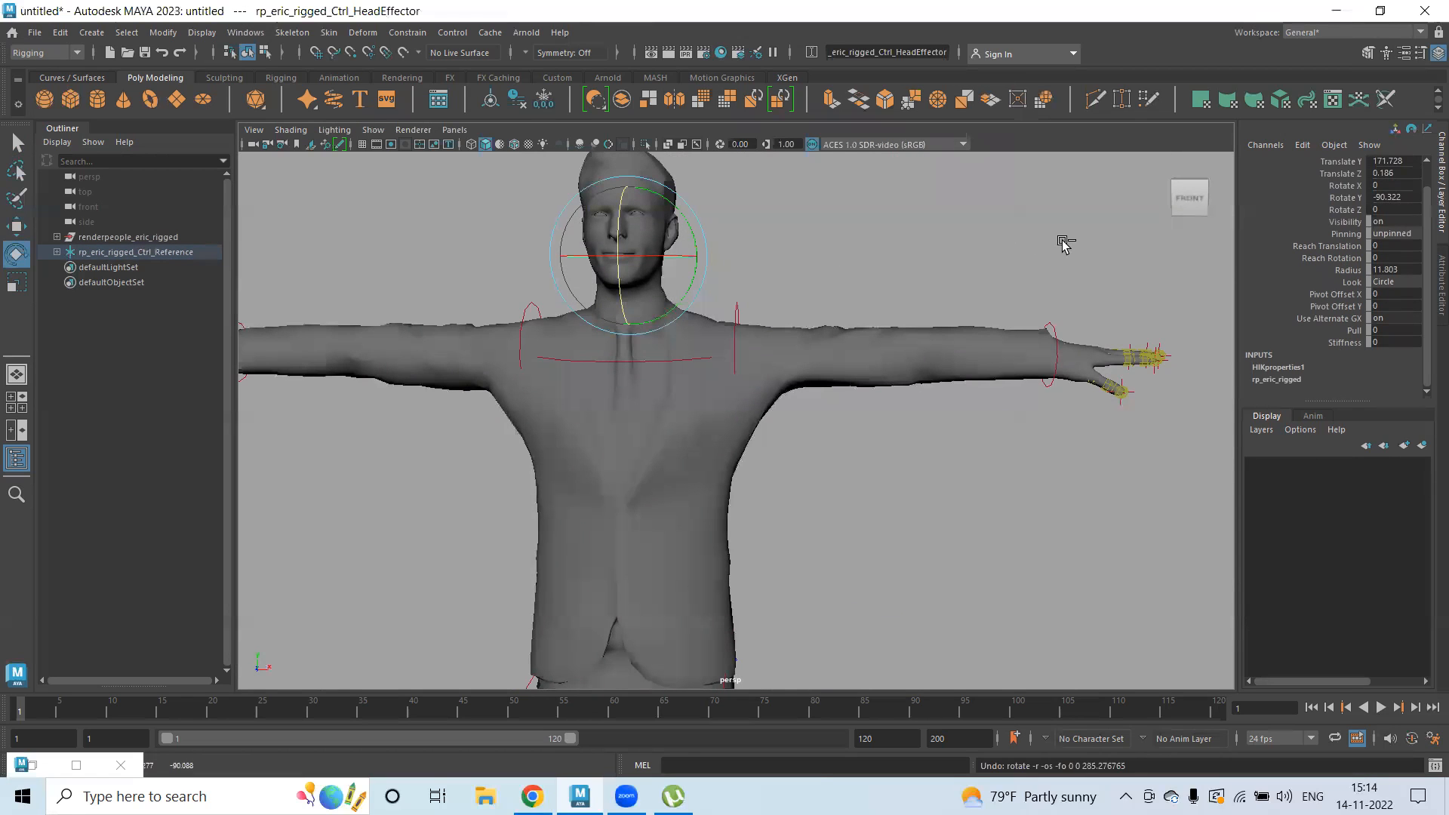
left_click(1057, 211)
left_click(705, 261)
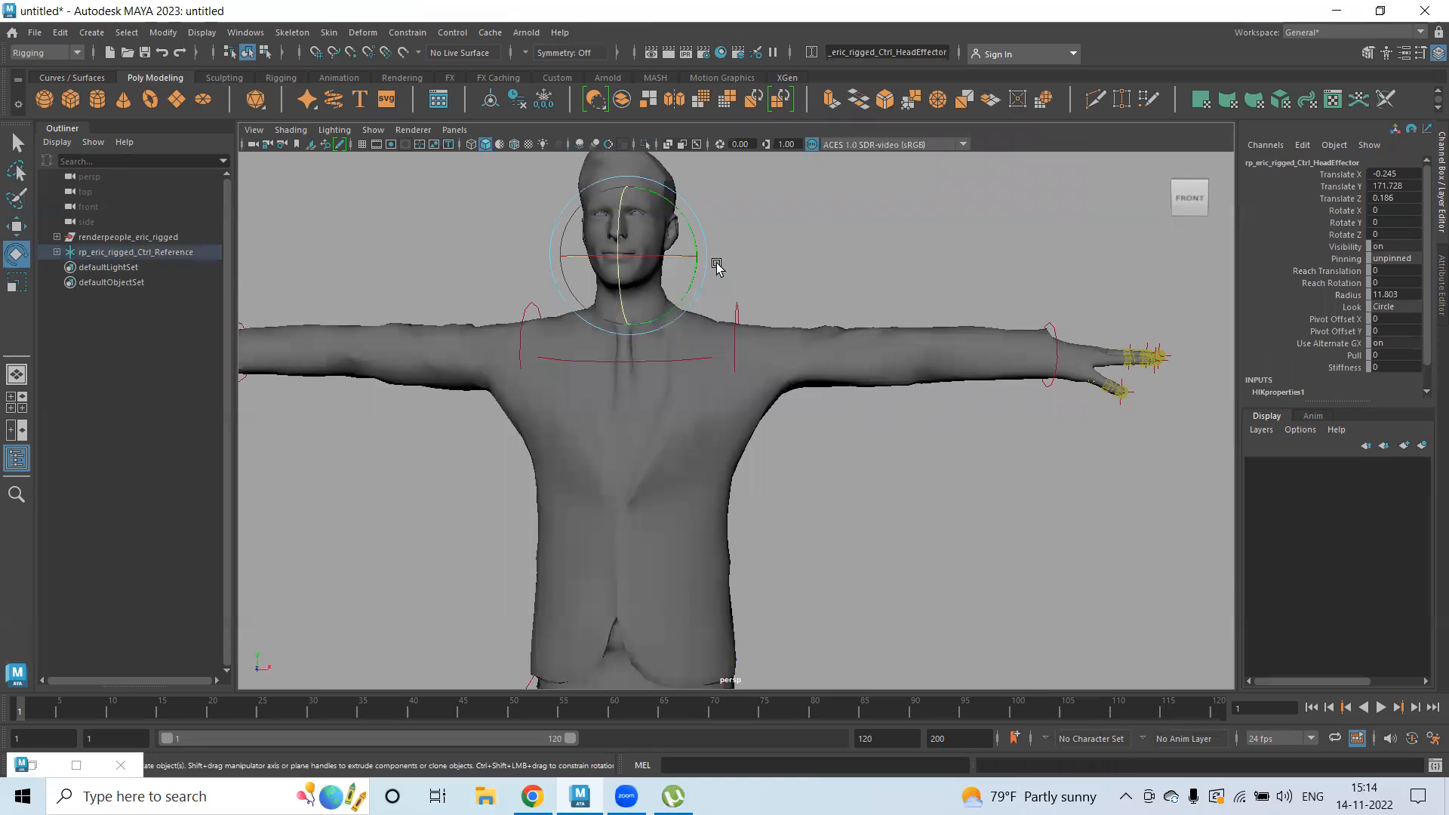
- Inspect the HeadEffector control's Stiffness attribute and its list of Look shape options
left_click(1339, 367)
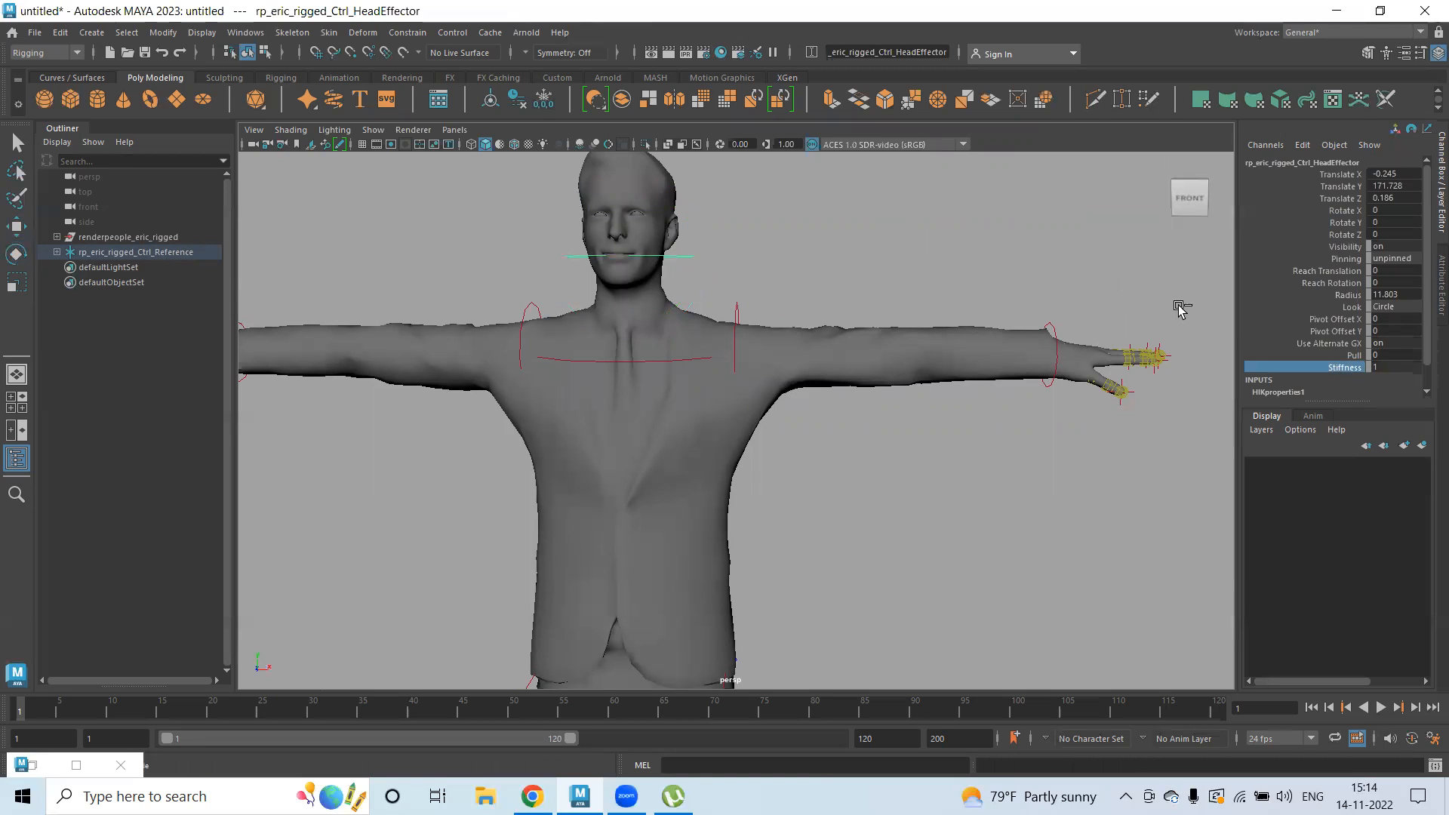
left_click(1350, 308)
left_click(1380, 308)
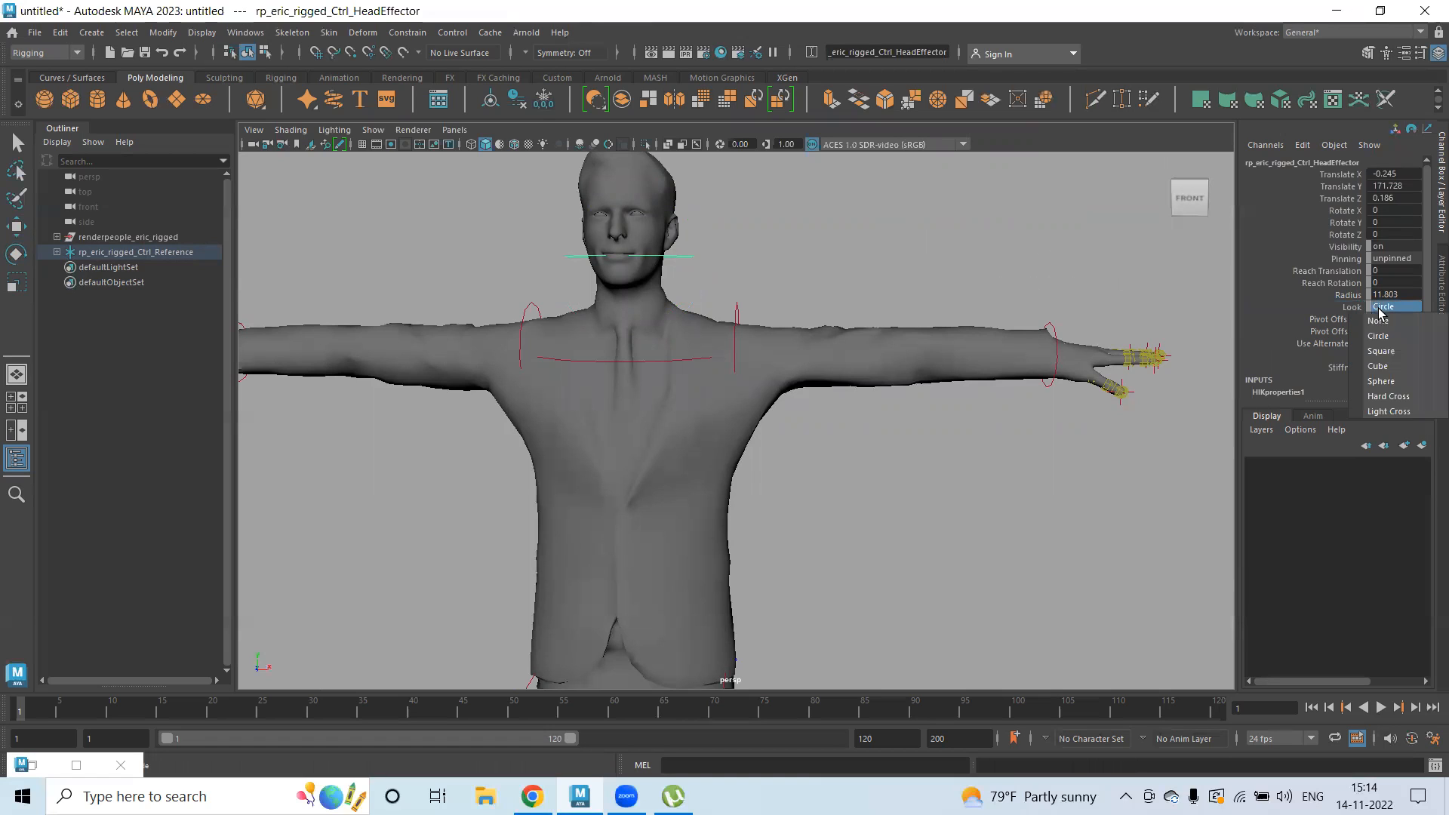
left_click(1215, 278)
- Check the LeftShoulderEffector control with the Rotate tool and test-move the LeftWristEffector control
left_click(736, 314)
key("e")
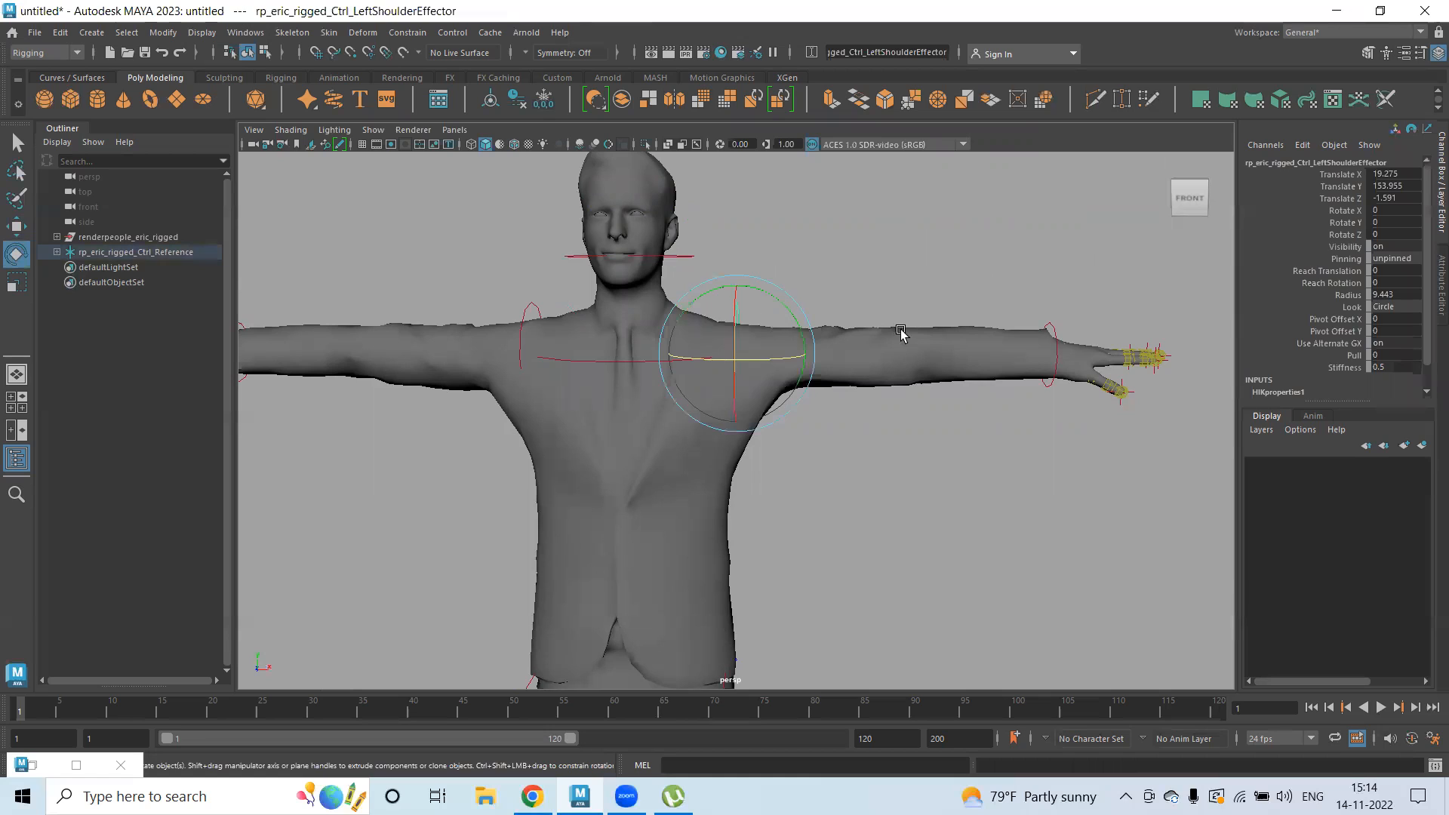
left_click(1060, 326)
key("w")
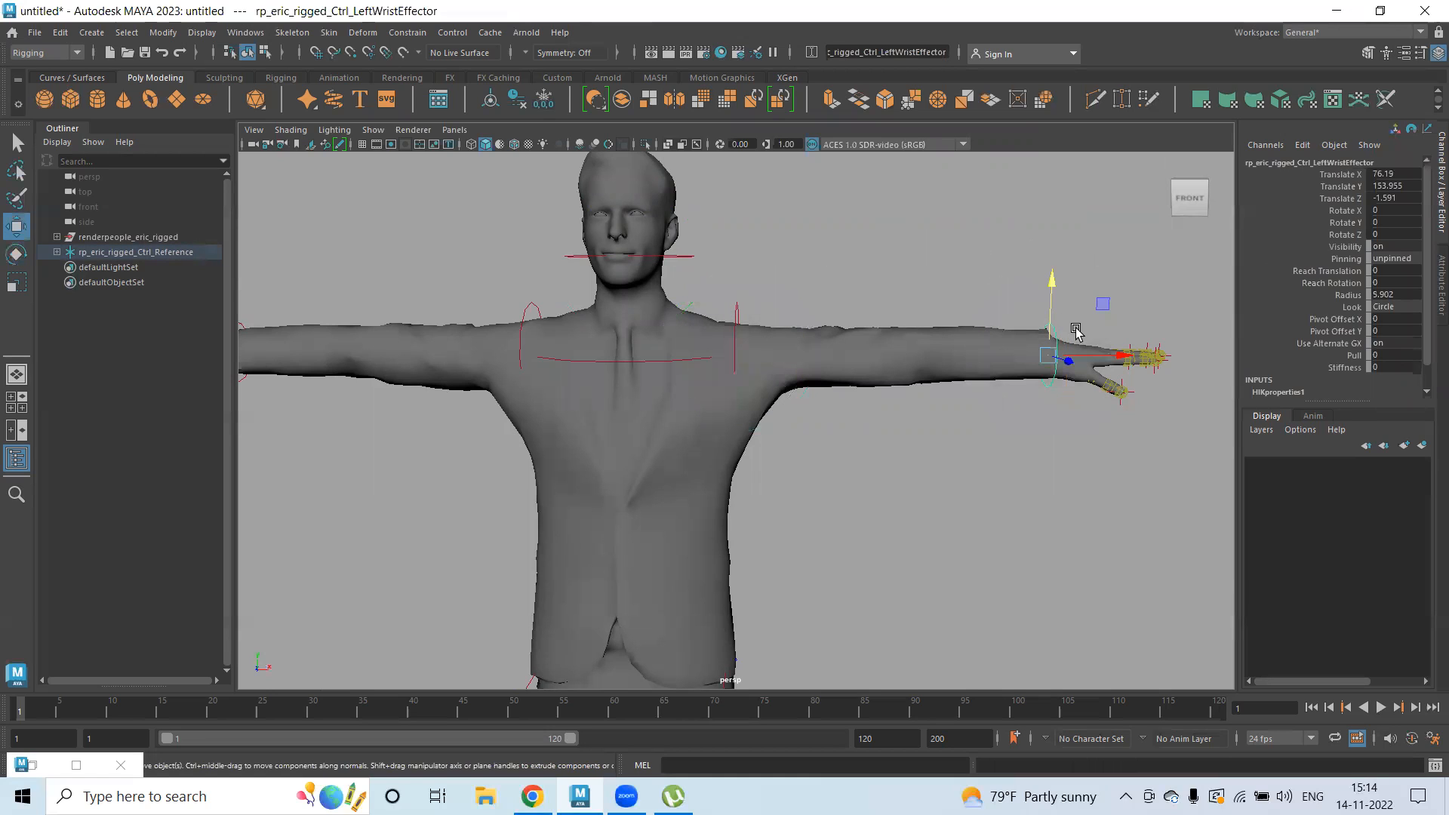
left_click_drag(1049, 355, 1053, 323)
- Select the LeftAnkleEffector control and display the character's HumanIK controls
scroll(750, 313, "down", 3)
middle_click_drag(731, 242, 721, 160, "alt")
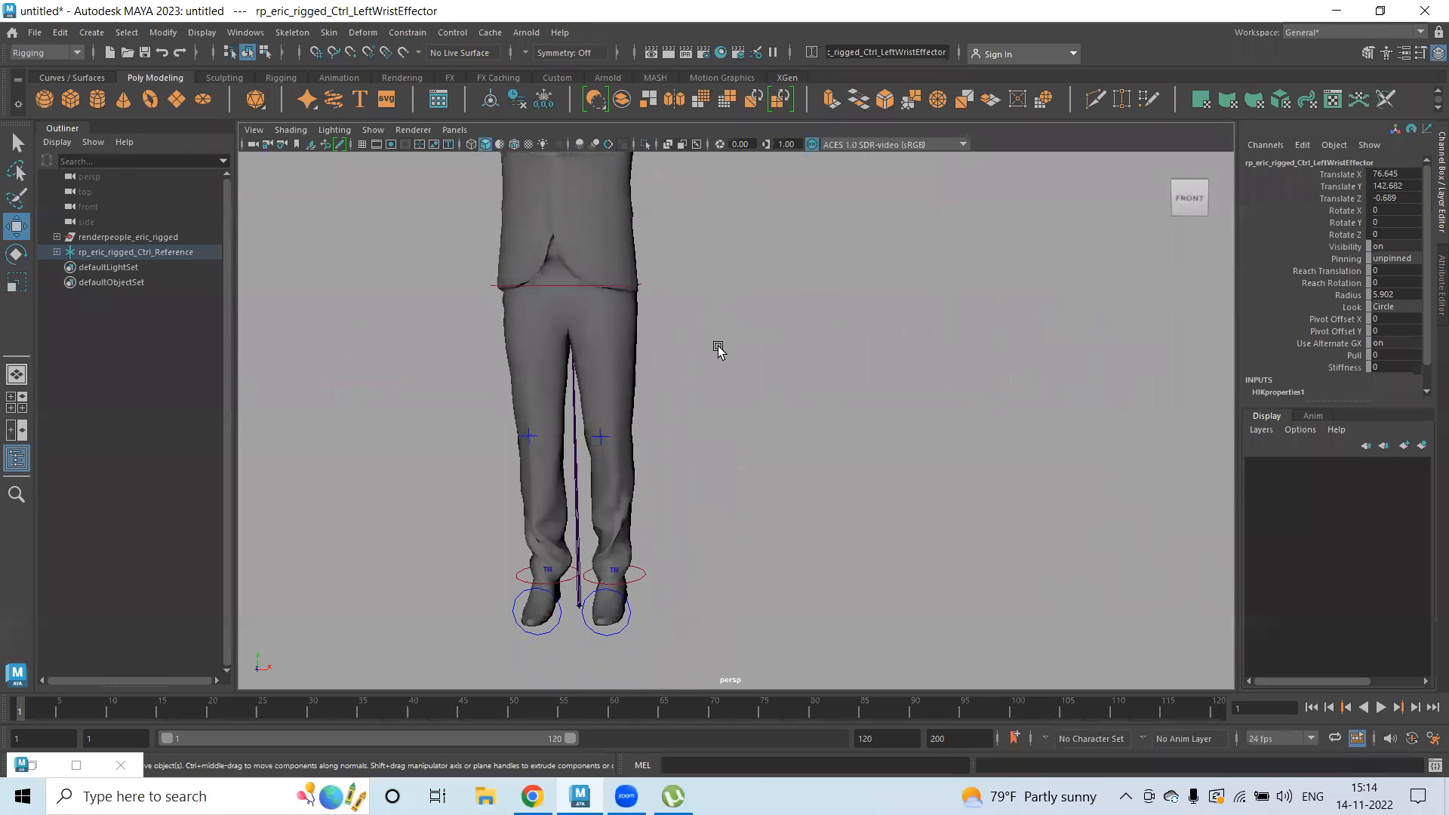
left_click_drag(718, 350, 714, 385, "alt")
left_click(644, 563)
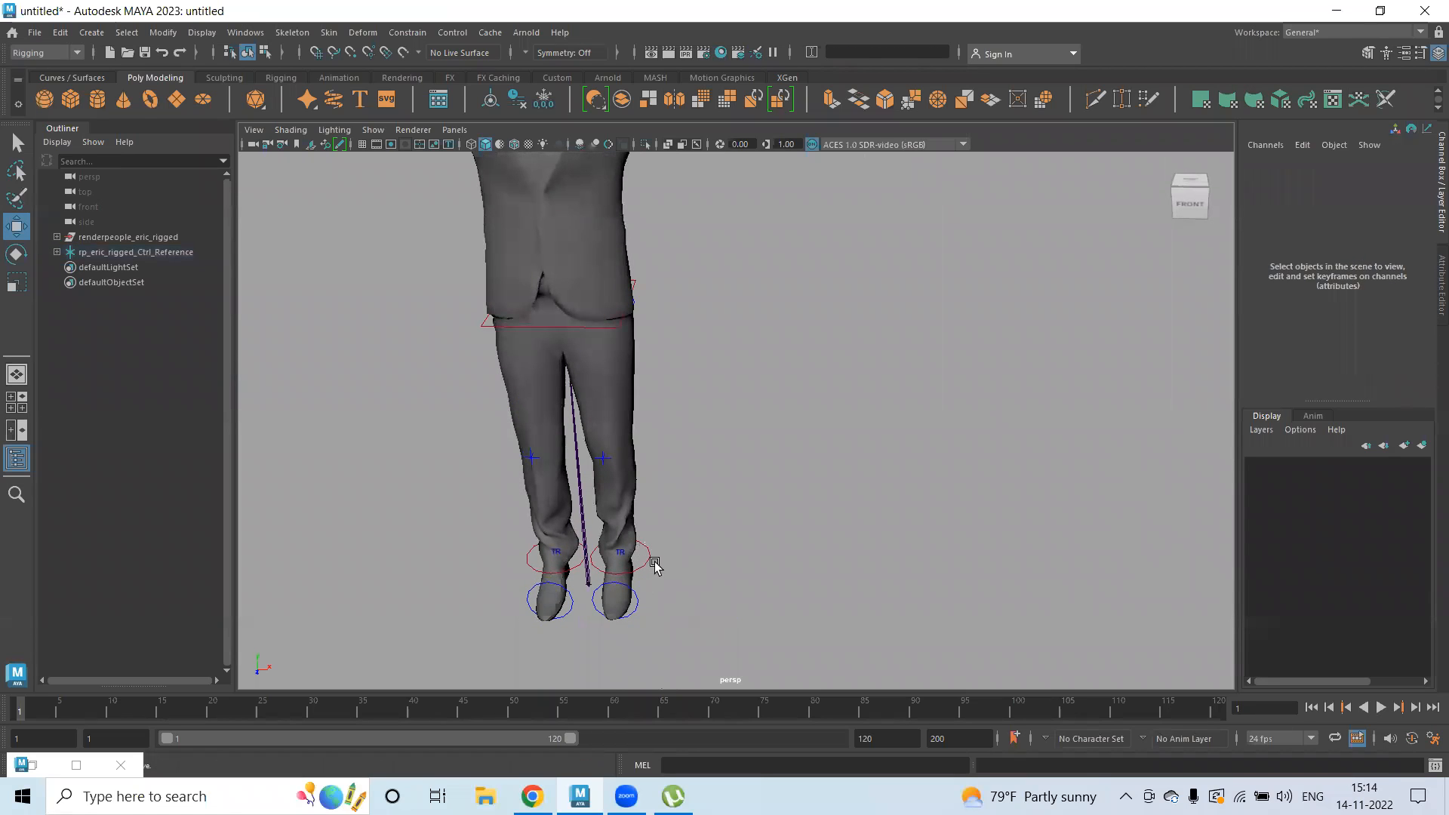
left_click(655, 567)
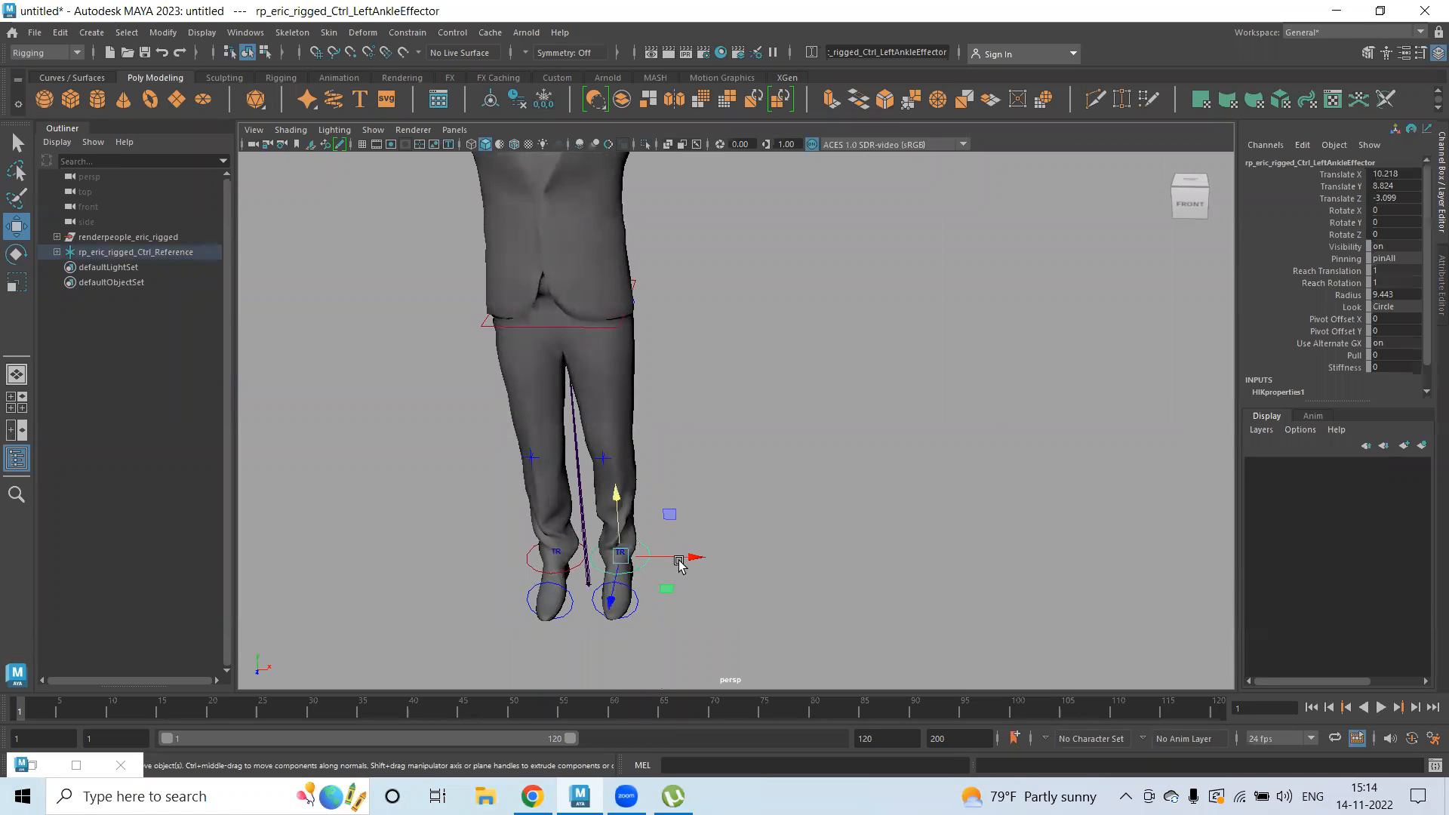
left_click(1386, 54)
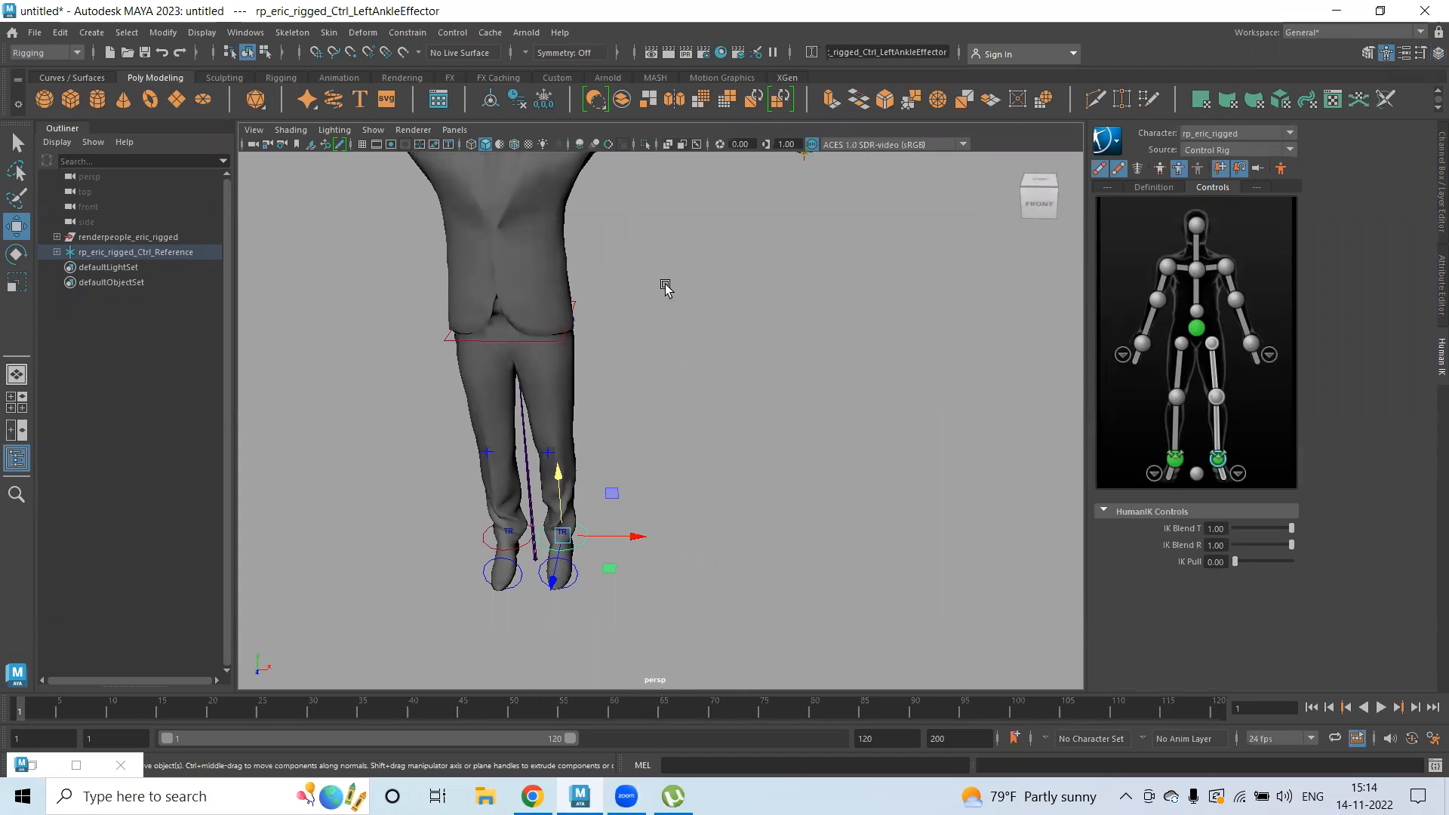
left_click_drag(796, 355, 716, 350, "alt")
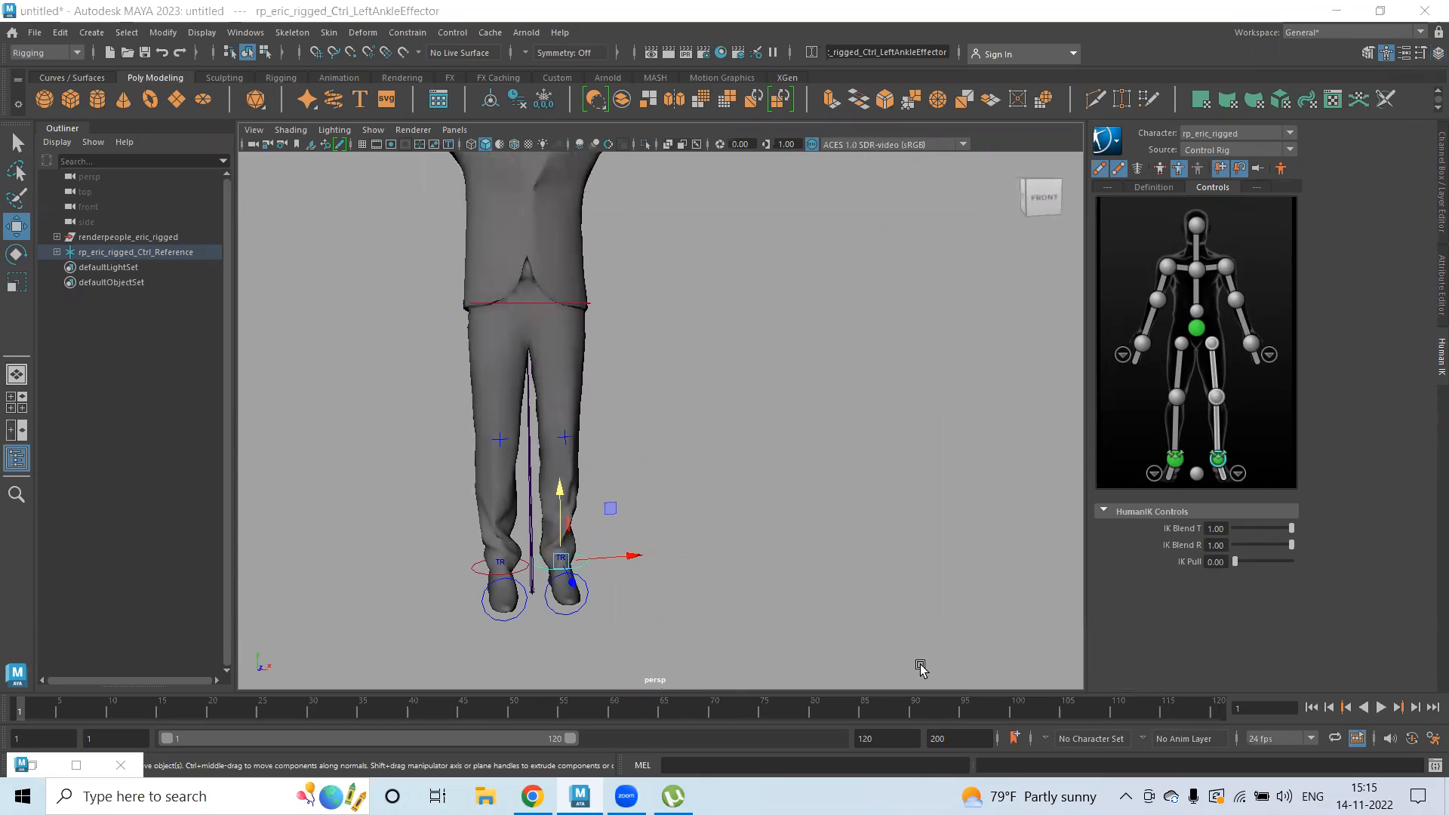
- Test-move the LeftAnkleEffector control in different directions to see the leg follow, undoing the moves
mouse_move(622, 557)
left_mouse_down()
mouse_move(680, 553)
mouse_move(614, 550)
mouse_move(647, 550)
left_mouse_up()
left_click_drag(559, 561, 702, 540)
key("ctrl+z")
left_click_drag(777, 510, 559, 510, "alt")
left_click_drag(655, 536, 527, 502)
key("ctrl+z")
- Test-move the HipsEffector control sideways and vertically, undoing each move
left_click(692, 319)
left_click_drag(687, 382, 876, 391, "alt")
left_click(599, 297)
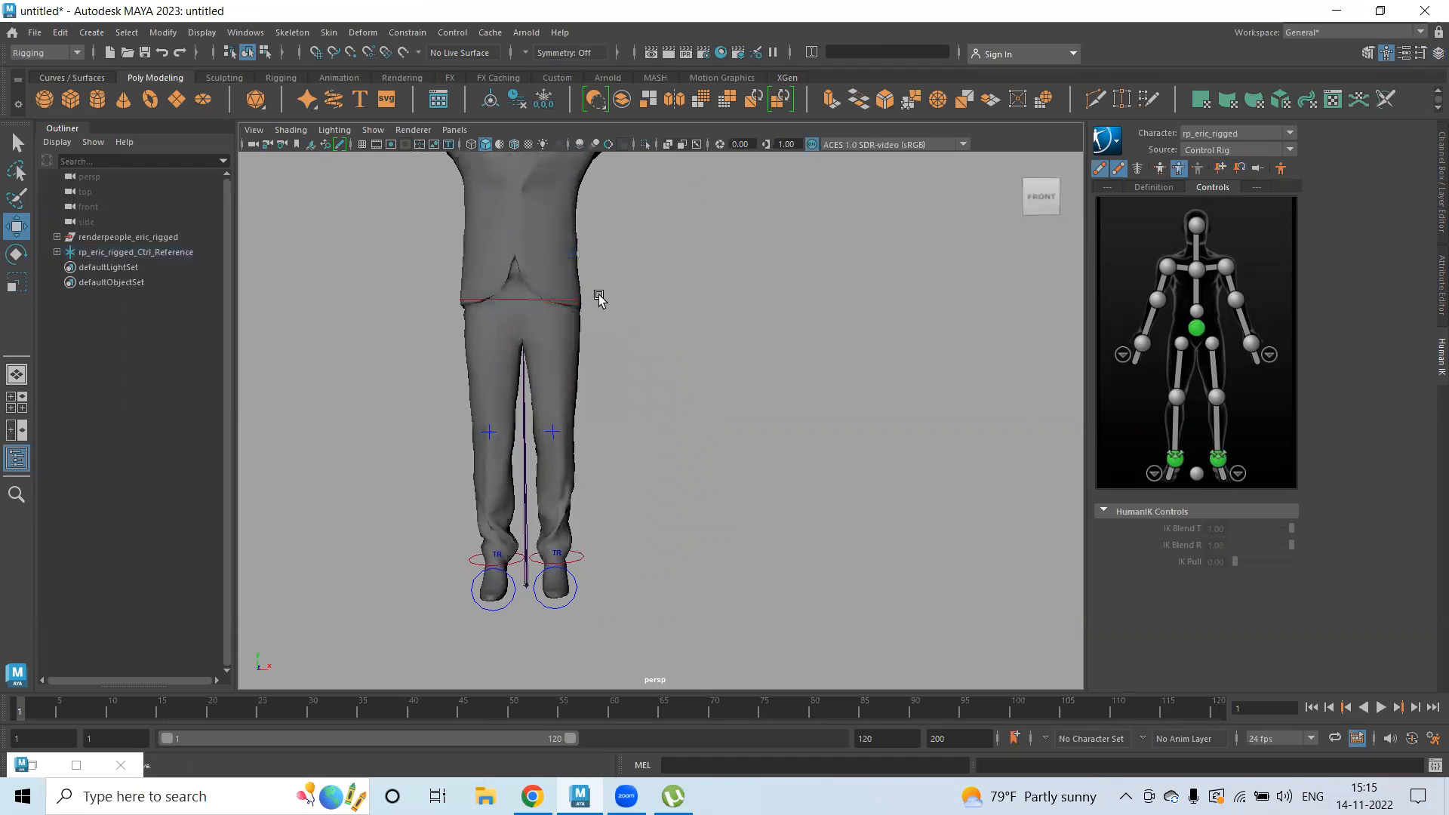
left_click(577, 302)
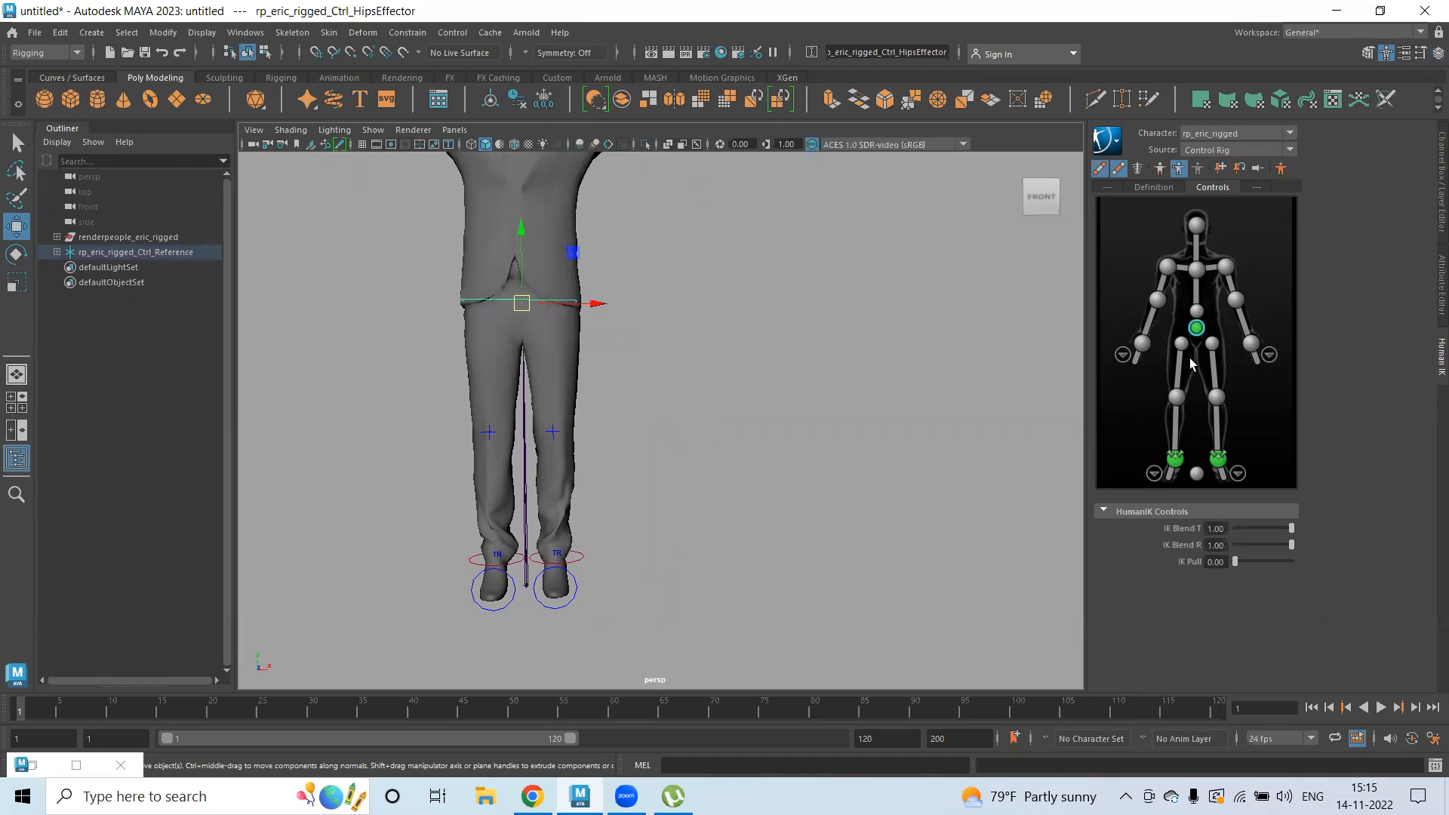
left_click_drag(597, 300, 612, 332)
key("ctrl+z")
left_click_drag(536, 246, 586, 314)
key("ctrl+z")
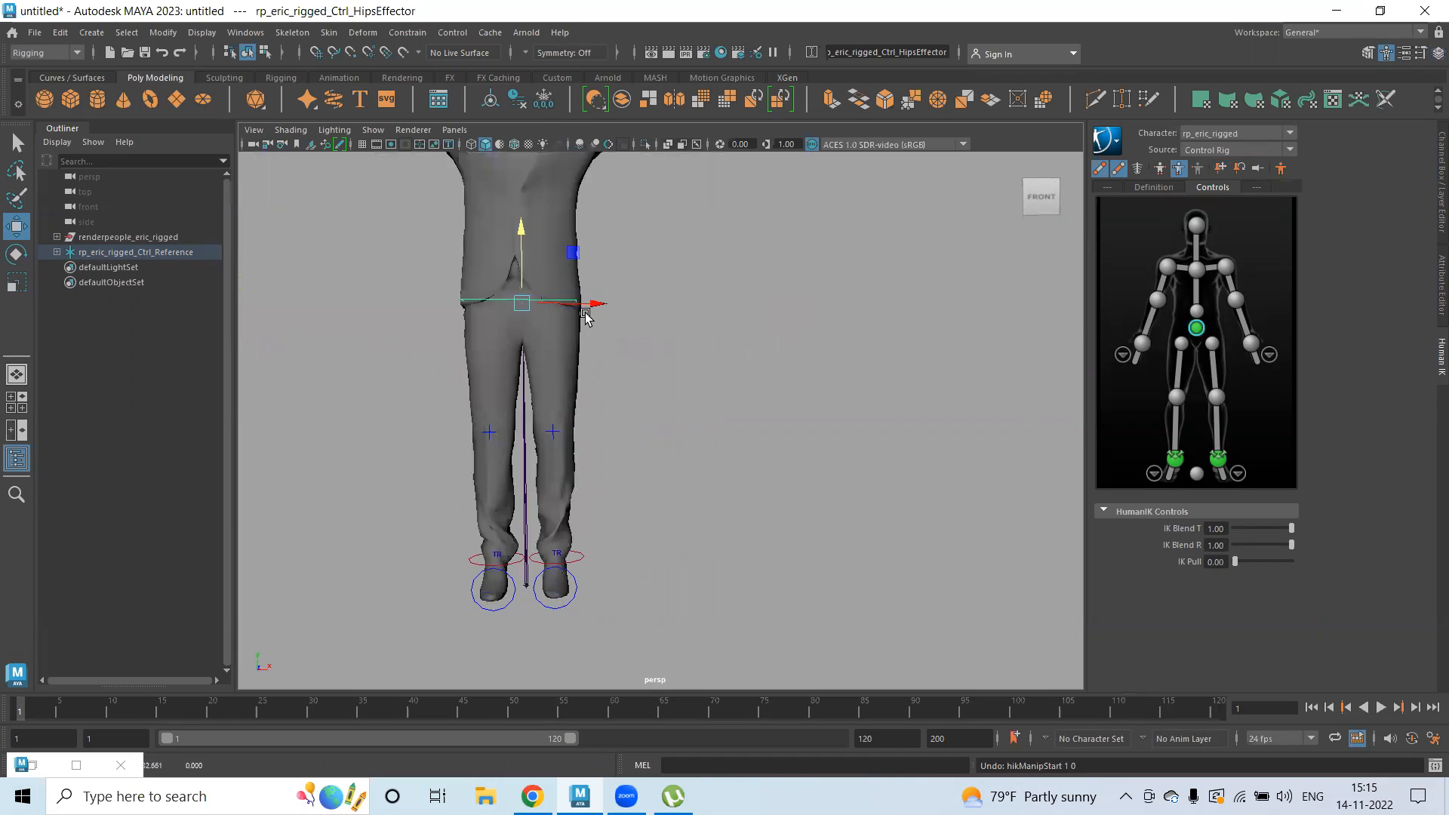
- Test-move and test-rotate the RightAnkleEffector control, undo both changes, and clear the selection
left_click_drag(508, 549, 420, 571, "alt")
scroll(420, 571, "up", 3)
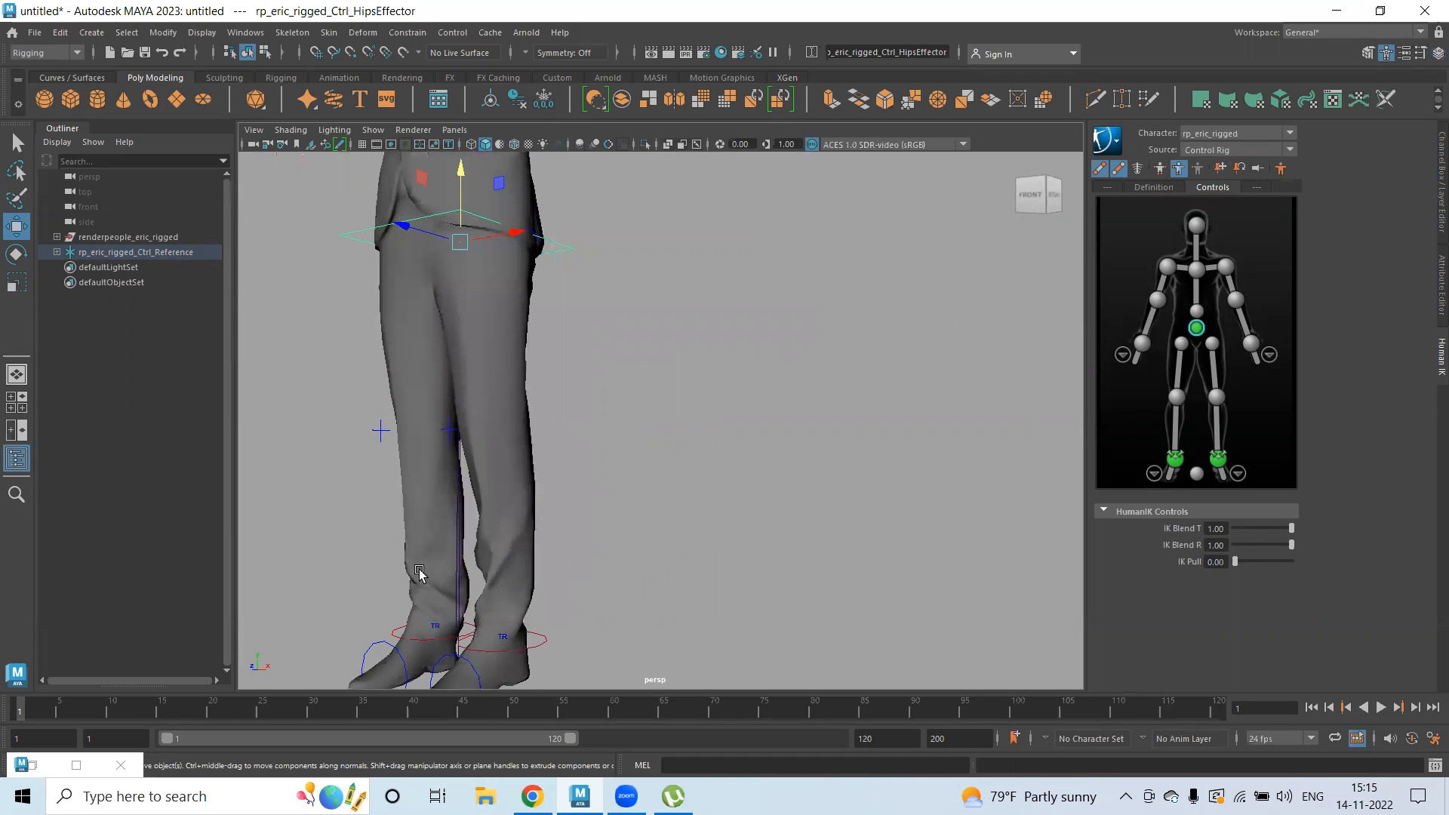
left_click(394, 628)
middle_click_drag(537, 498, 627, 364, "alt")
left_click_drag(626, 364, 581, 371, "alt")
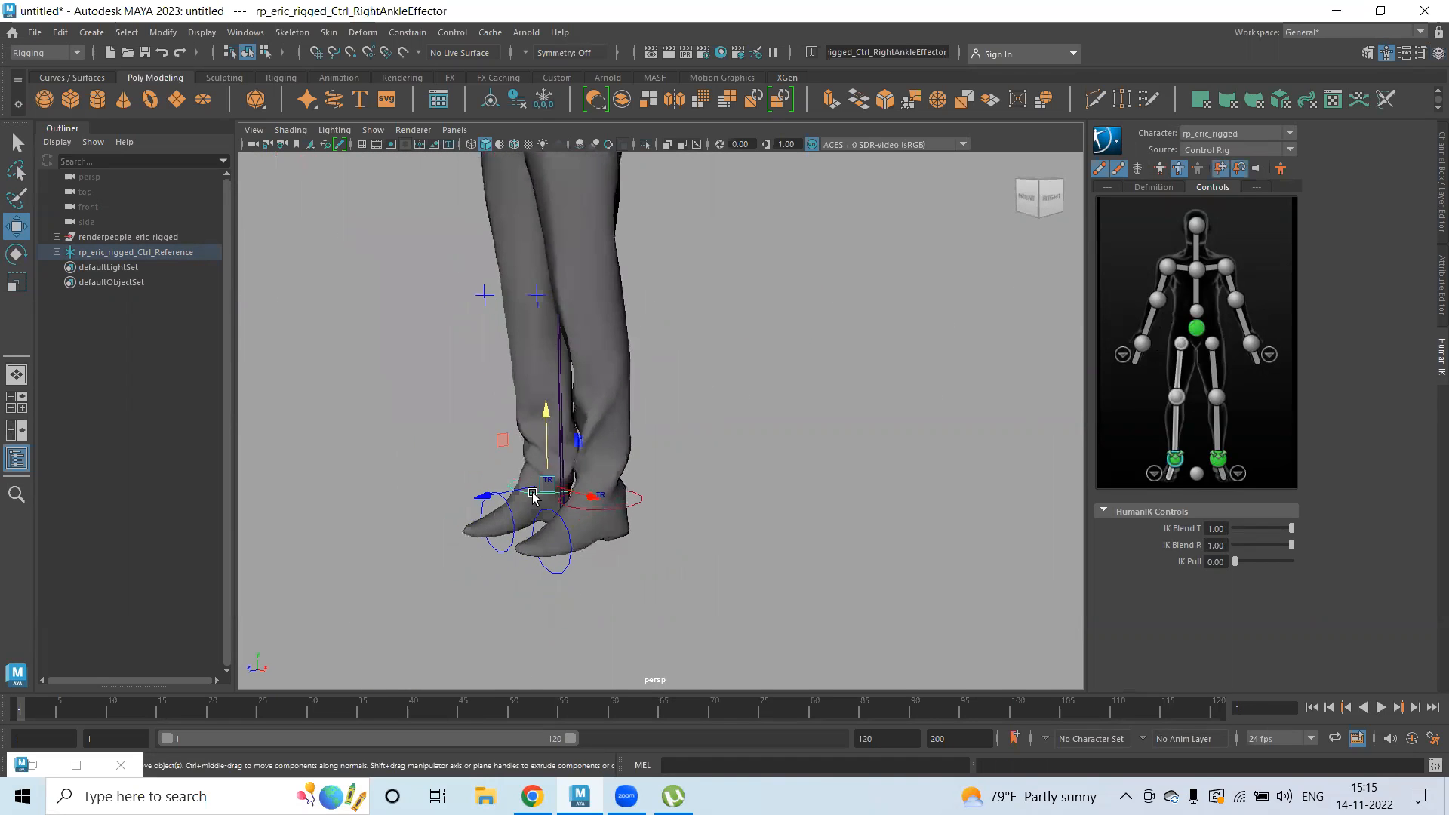
mouse_move(547, 484)
left_mouse_down()
mouse_move(422, 507)
mouse_move(570, 477)
left_mouse_up()
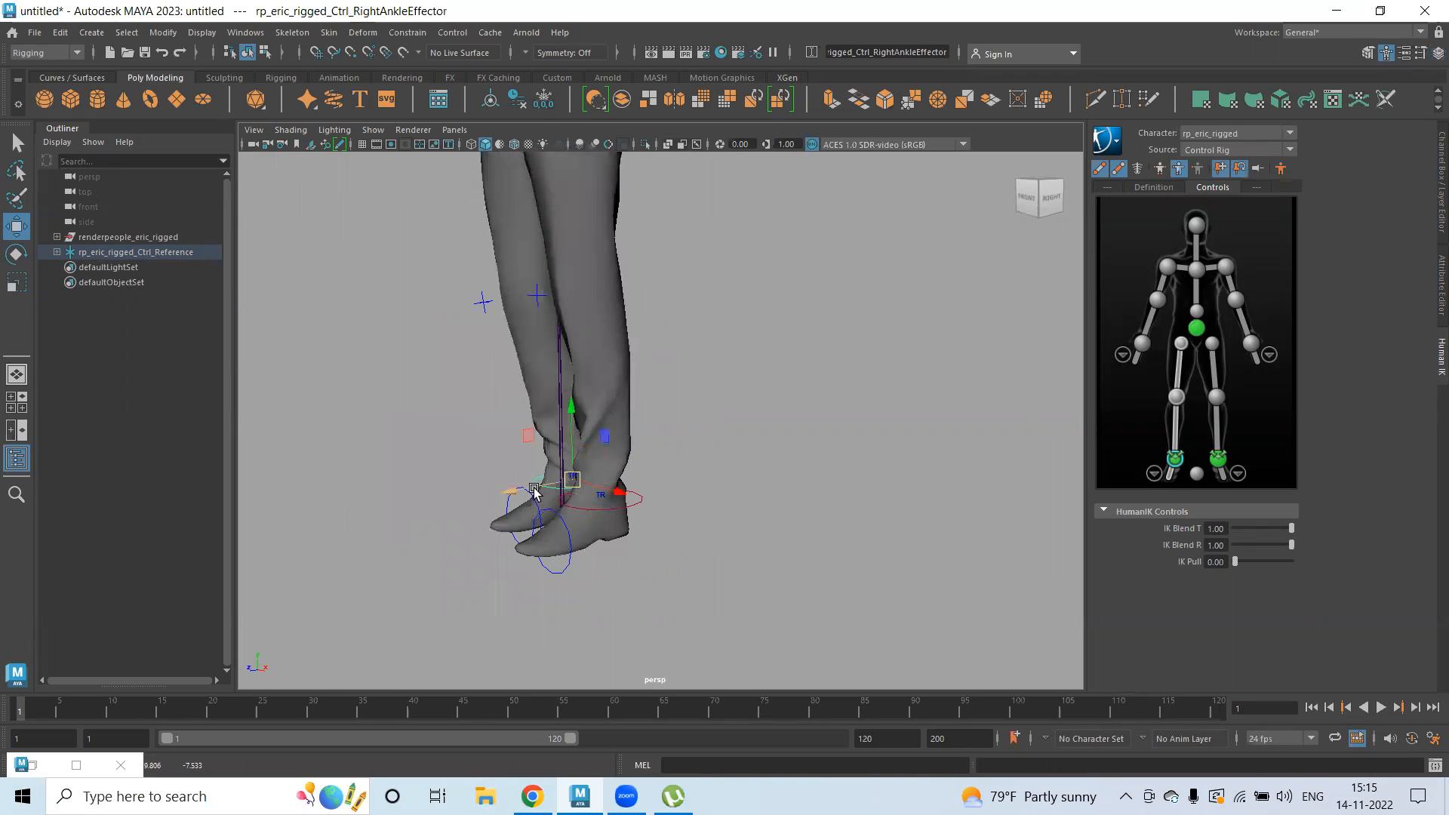
key("ctrl+z")
key("e")
left_click_drag(520, 432, 503, 470)
key("ctrl+z")
left_click(395, 385)
- Test-move the LeftKneeEffector control sideways, undo the move, and deselect it
middle_click_drag(505, 348, 501, 428, "alt")
left_click(535, 378)
left_click_drag(556, 438, 647, 440, "alt")
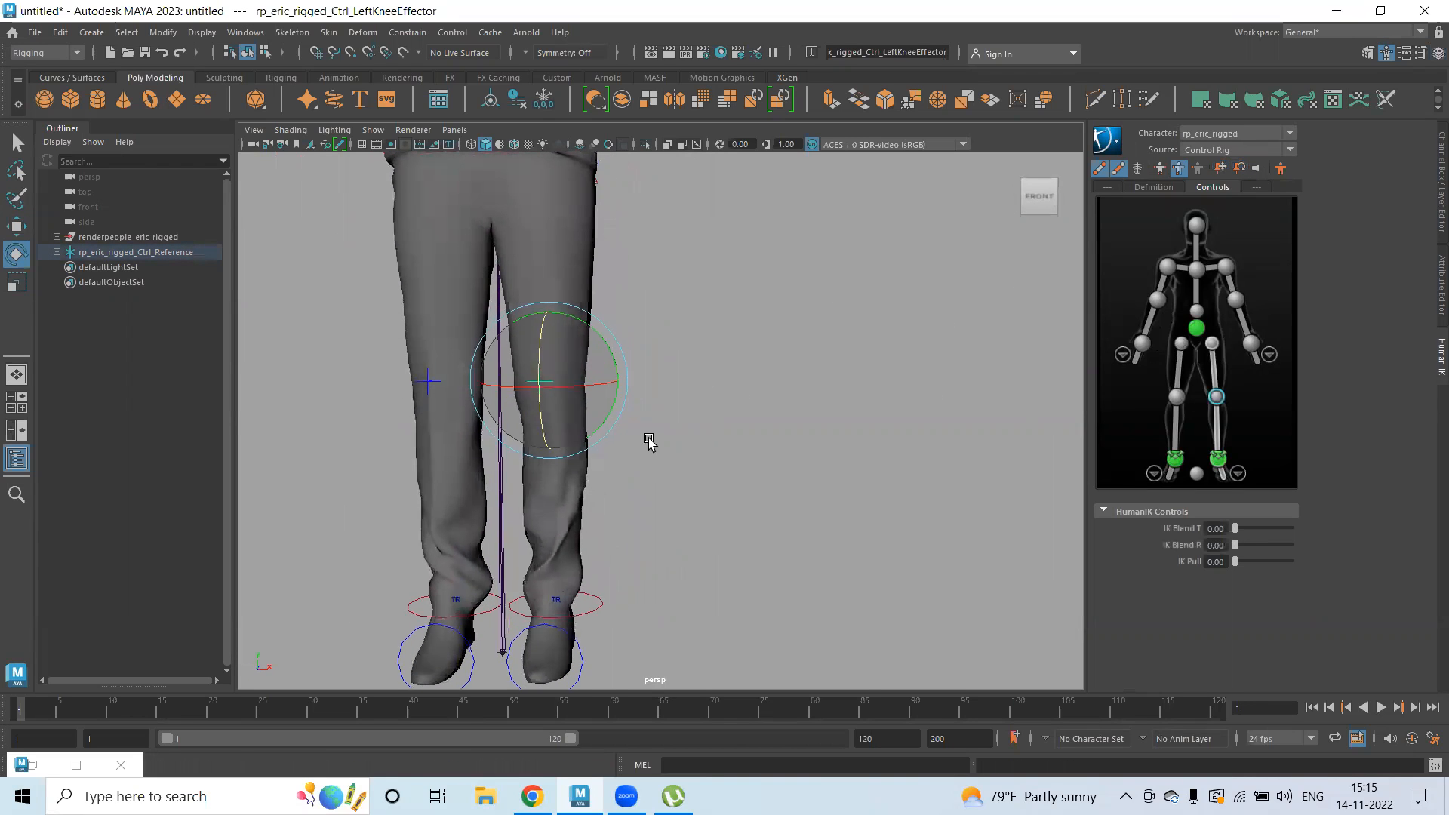
key("w")
left_click_drag(616, 380, 646, 380)
key("ctrl+z")
left_click(1059, 370)
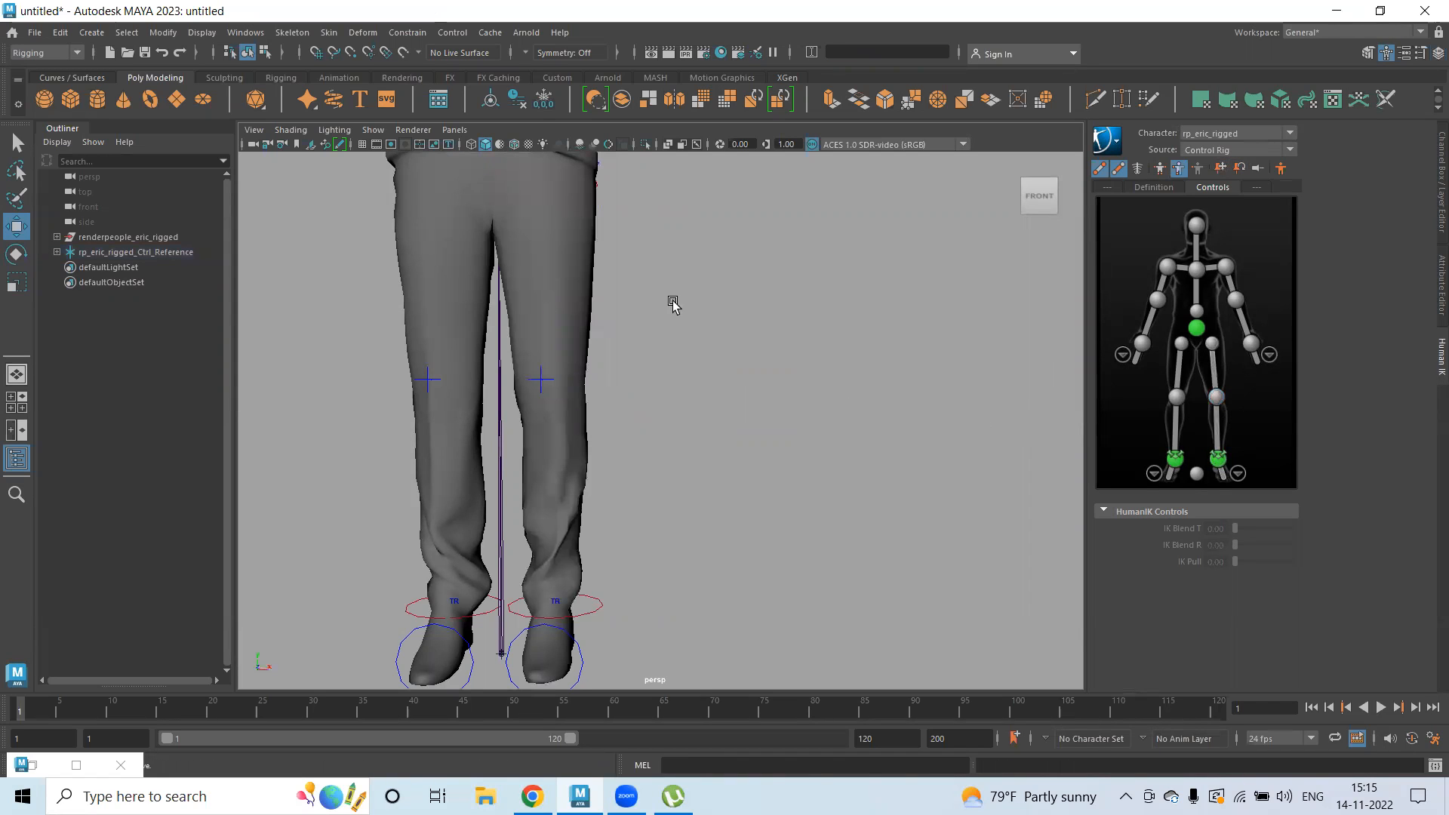
- Reselect the LeftKneeEffector control and examine its move and rotate manipulators at the knee
middle_click_drag(673, 303, 600, 459, "alt")
left_click(536, 526)
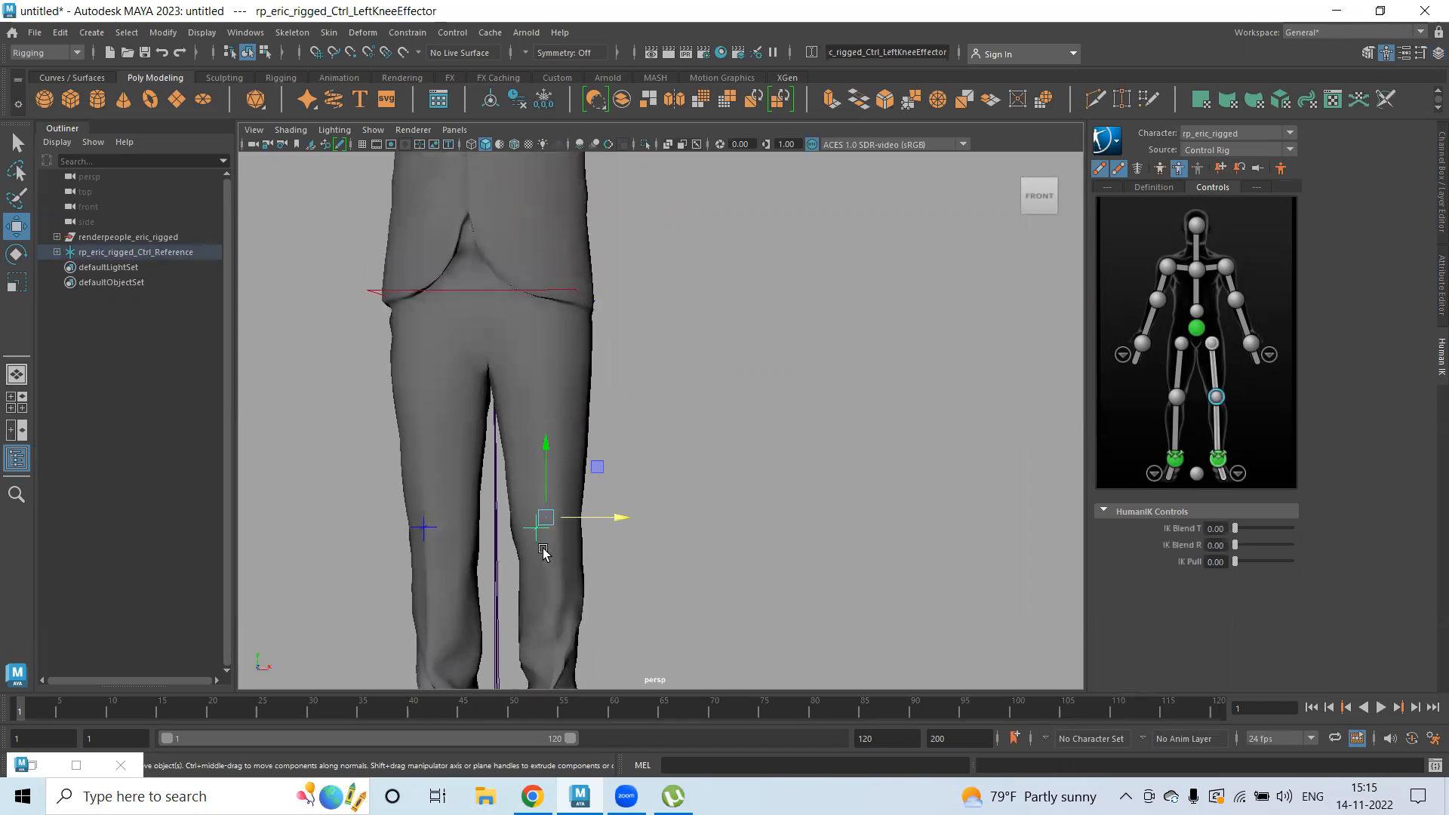
left_click(571, 542)
left_click(534, 534)
left_click_drag(533, 534, 554, 523, "alt")
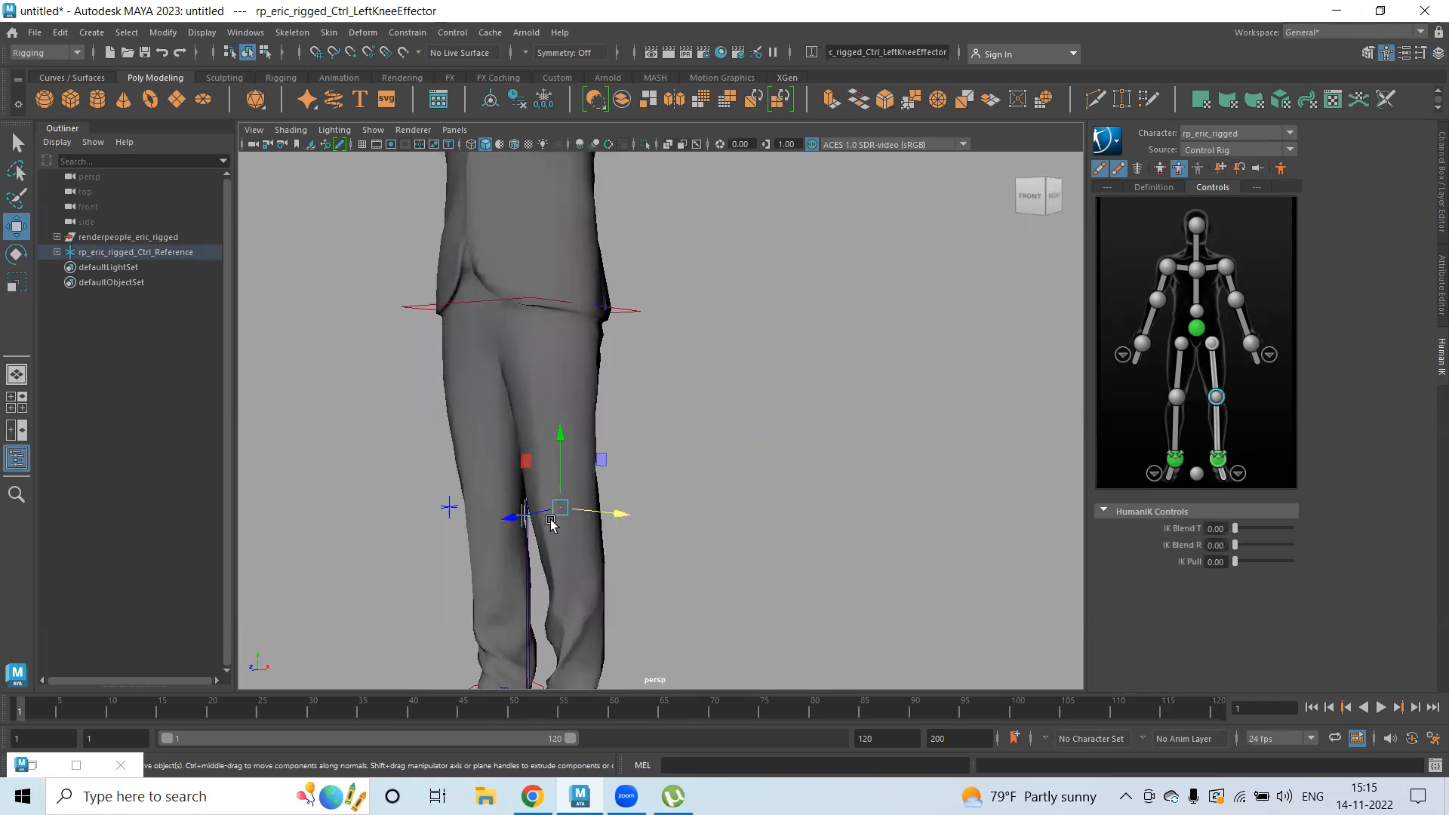
key("e")
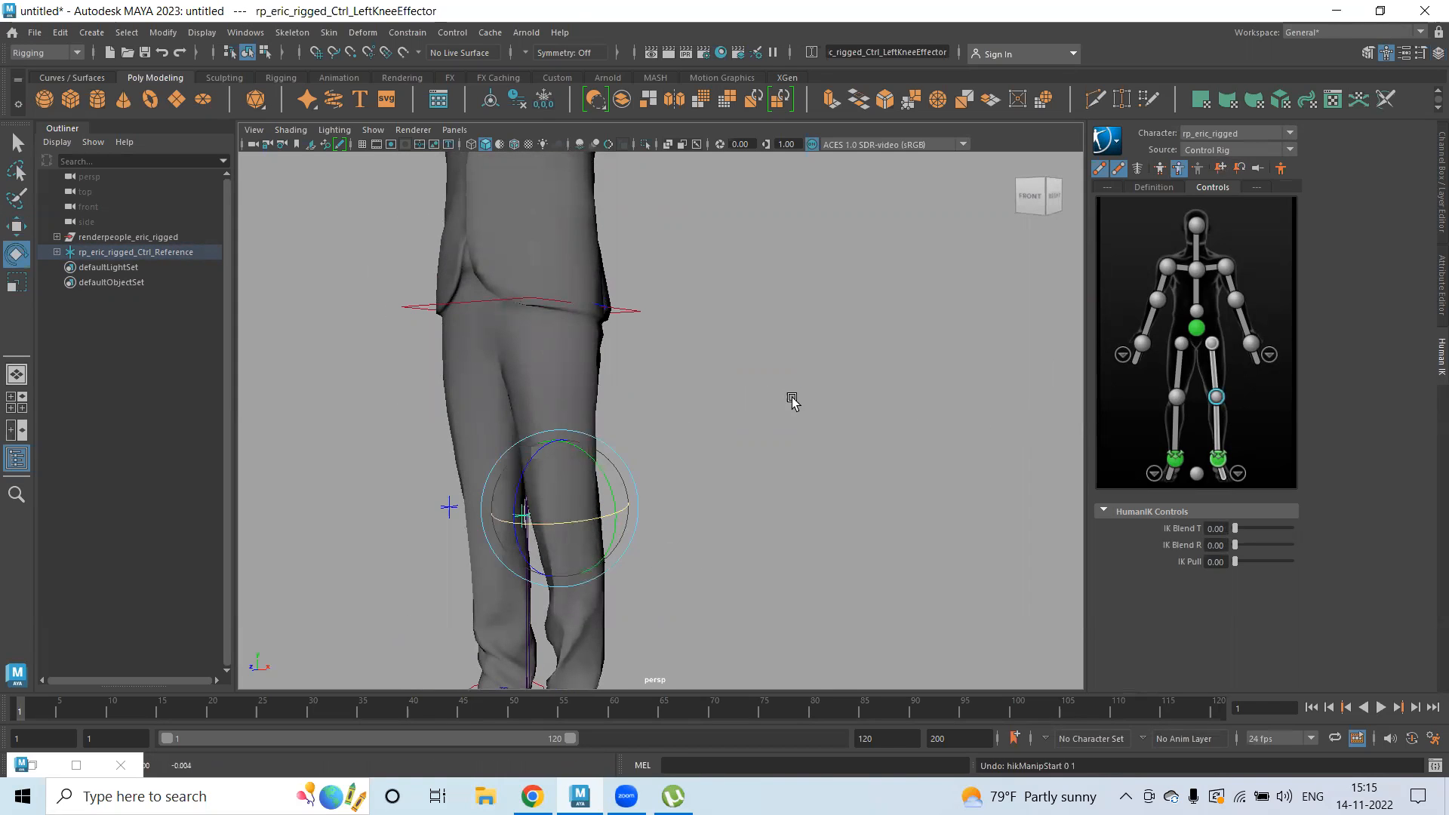
left_click(792, 397)
- Try moving the LeftKneeEffector control forward in front of the leg
left_click_drag(554, 508, 495, 528, "alt")
left_click(570, 472)
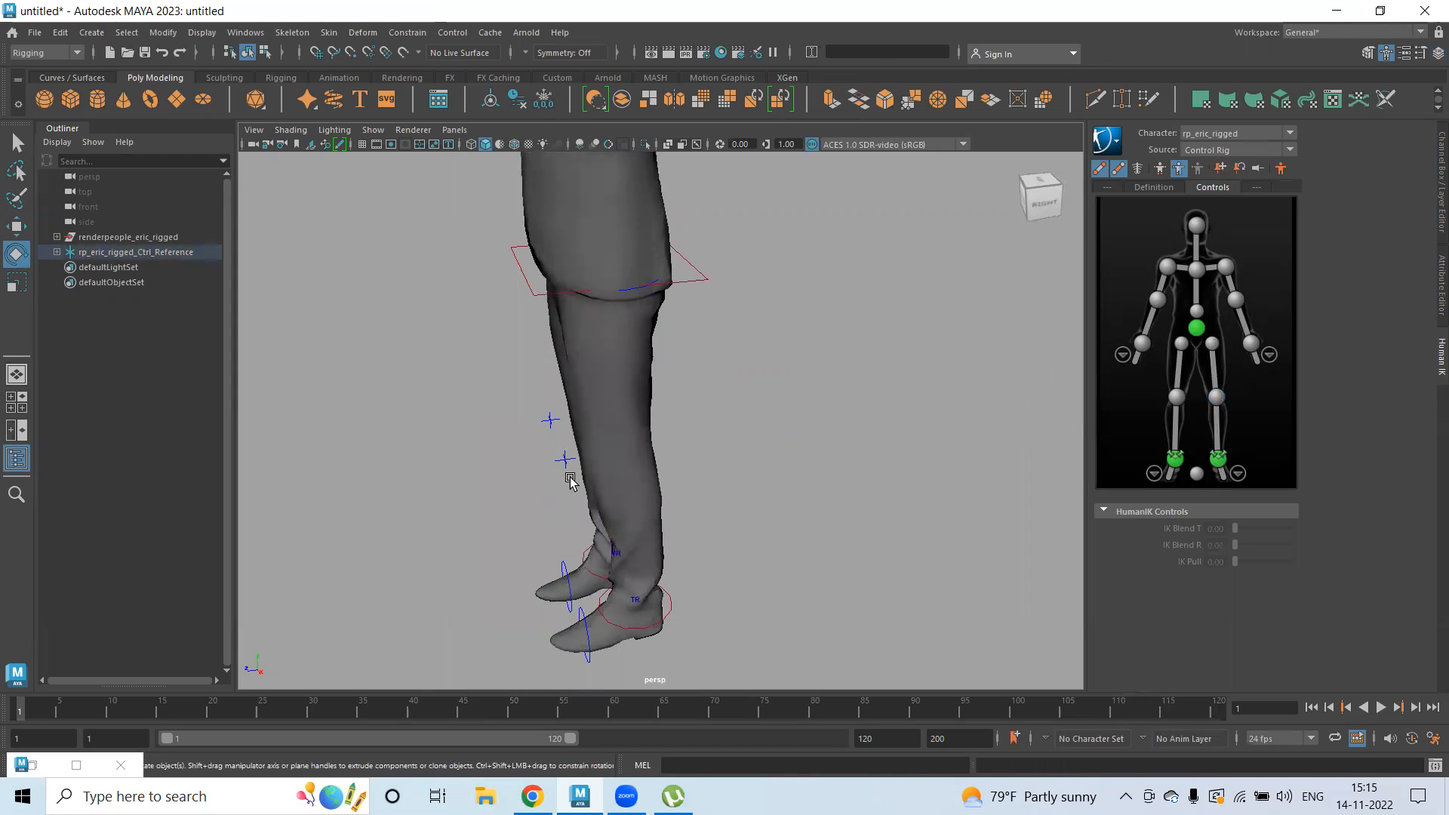
key("w")
left_click_drag(570, 472, 499, 473)
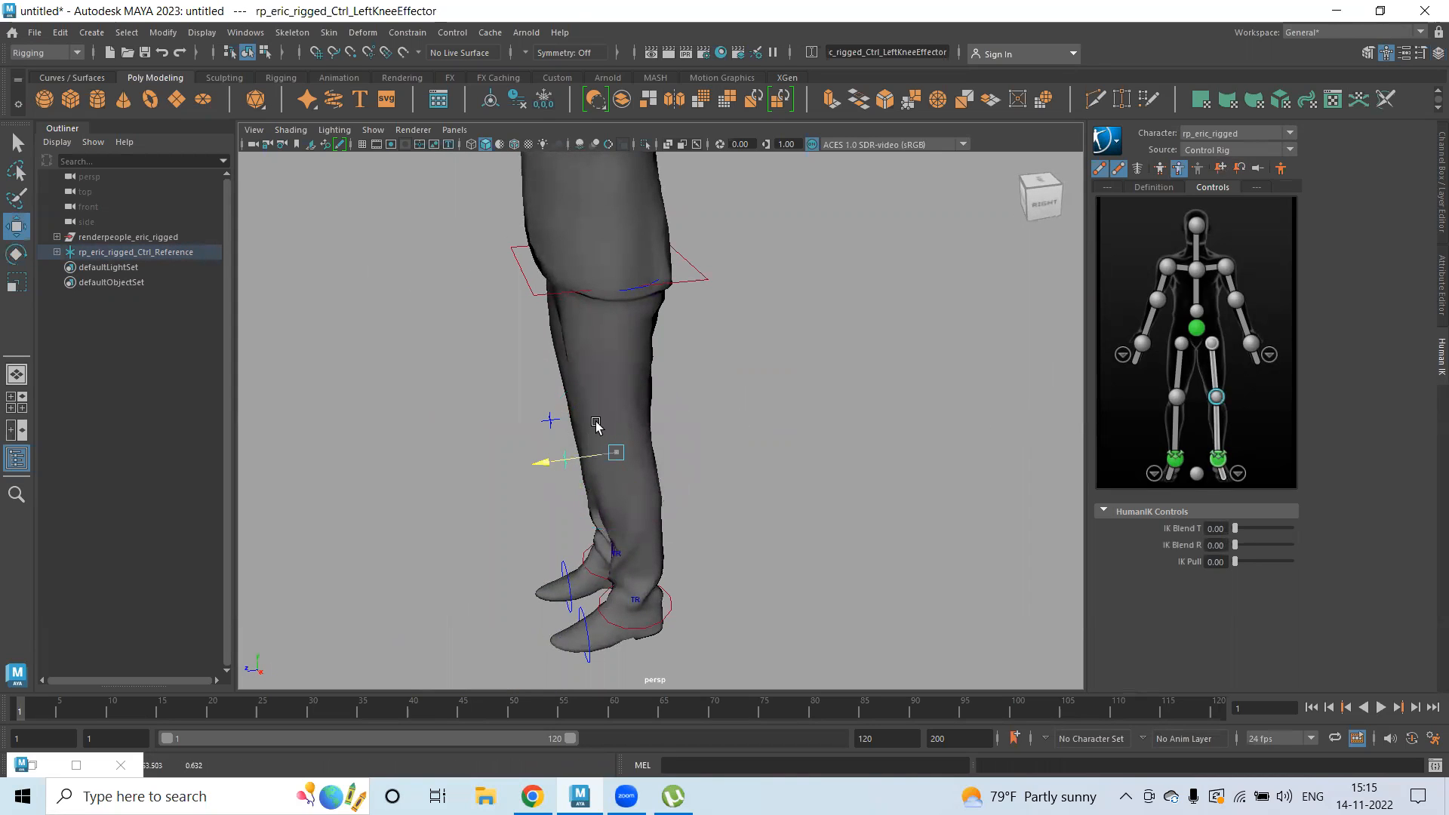
- Select the LeftHipEffector control, examine its rotate manipulator, and deselect it
left_click(661, 286)
left_click(633, 291)
left_click_drag(702, 346, 805, 327, "alt")
key("e")
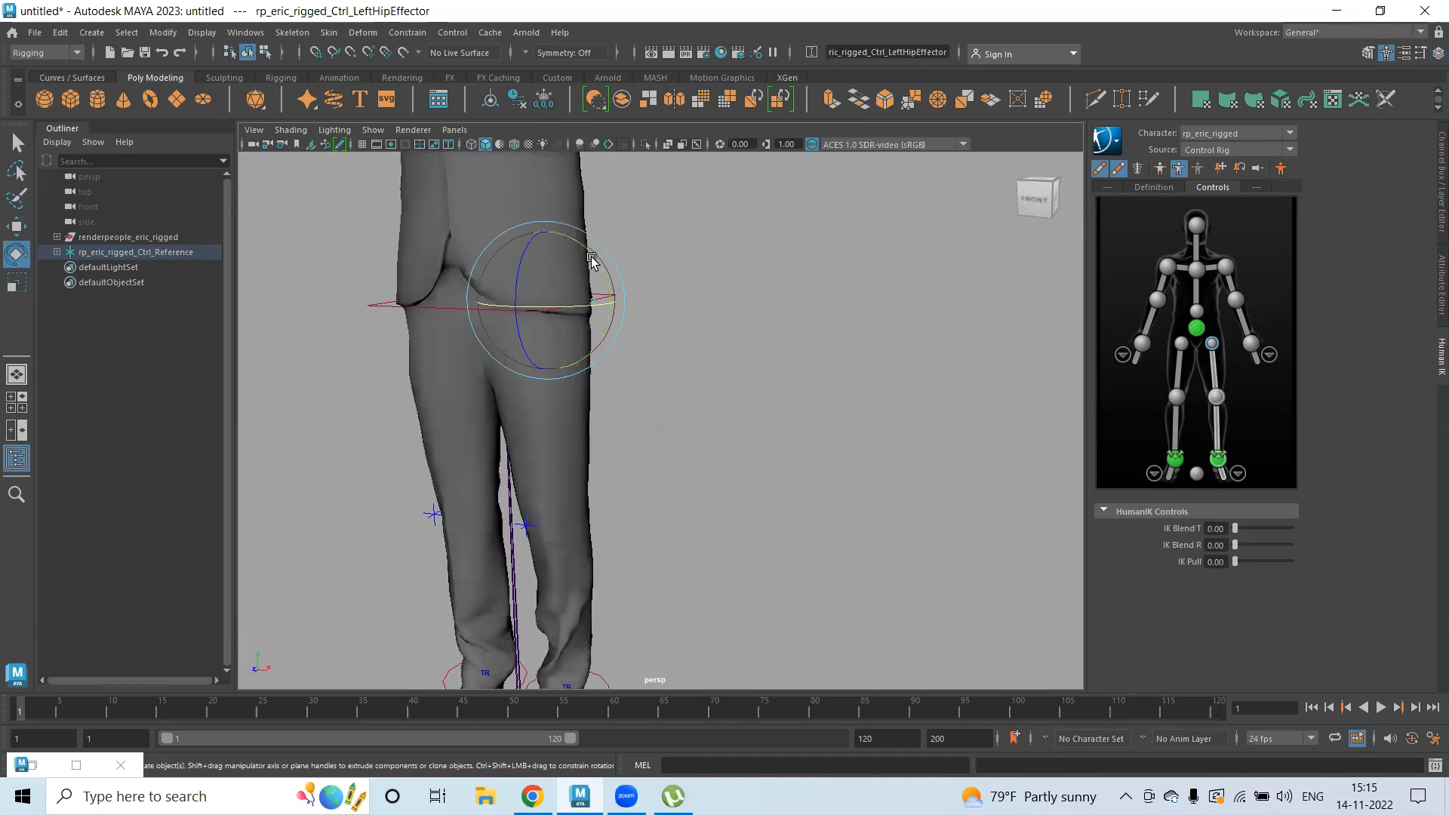
left_click(699, 266)
- Test-move the LeftWristEffector control down toward the hip and undo the move
middle_click_drag(801, 203, 806, 333, "alt")
right_click_drag(806, 333, 622, 300, "alt")
middle_click_drag(606, 255, 616, 295, "alt")
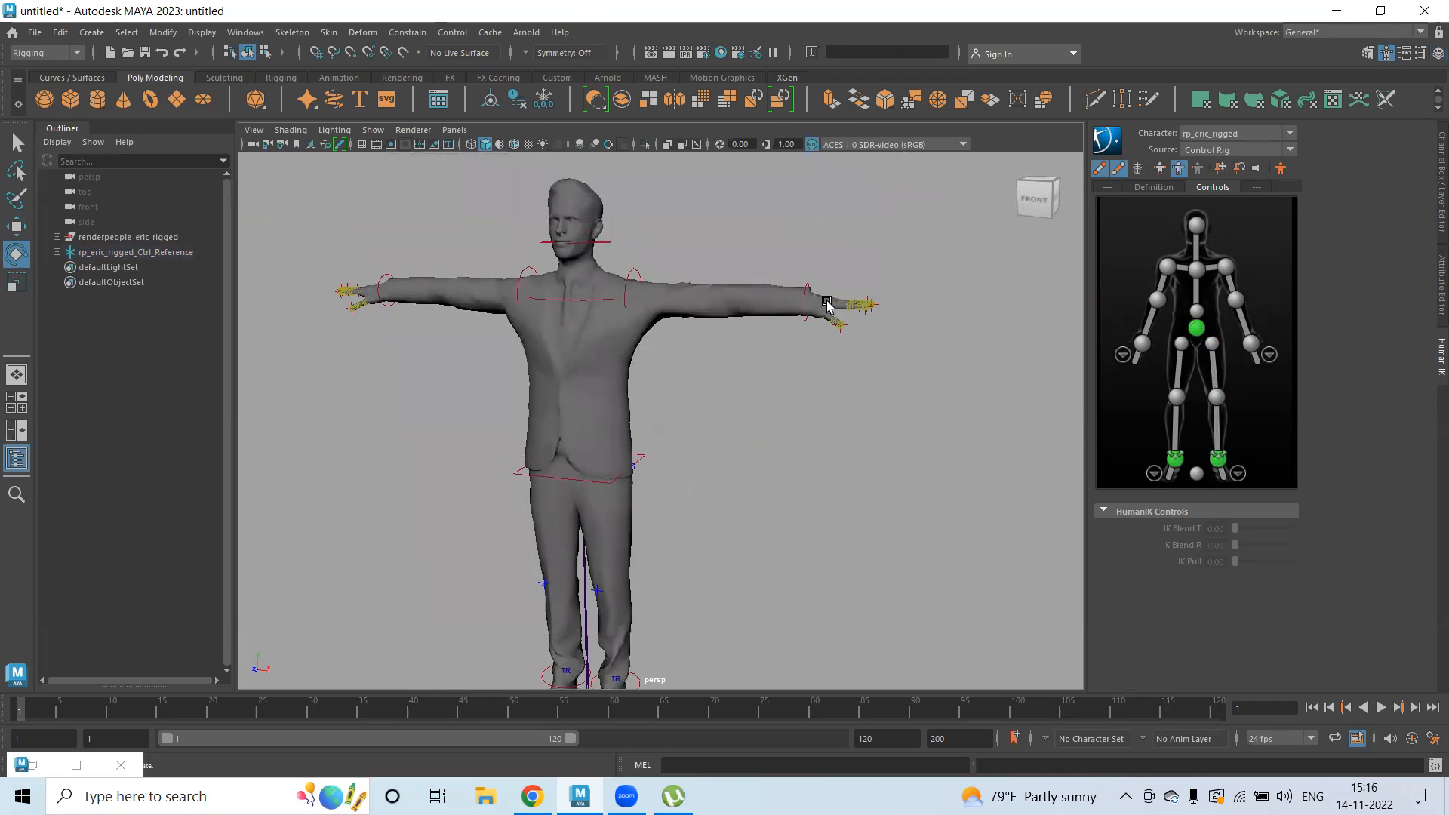
left_click(803, 311)
key("w")
left_click_drag(807, 310, 631, 455)
left_click_drag(618, 363, 767, 366, "alt")
key("ctrl+z")
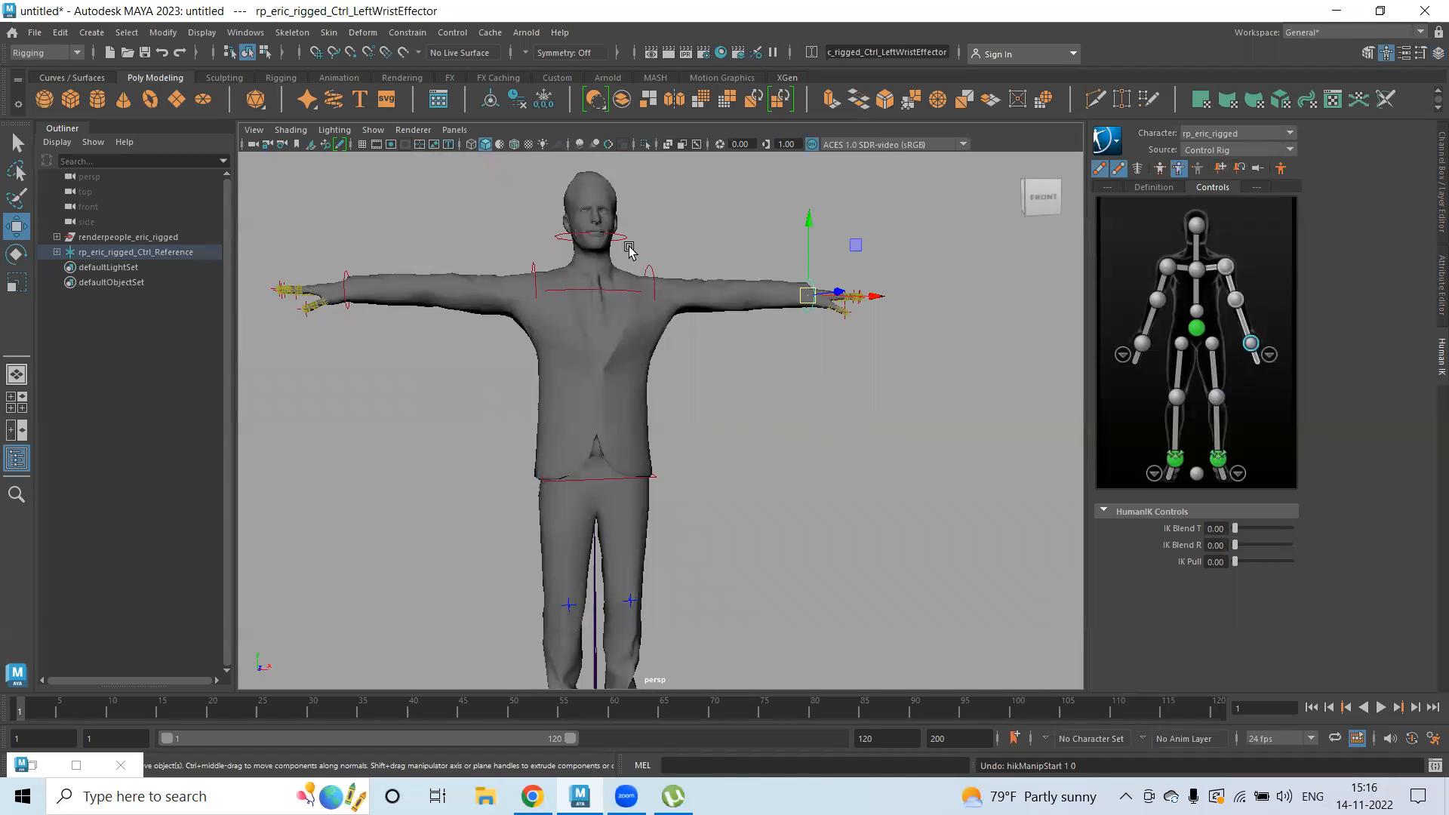
- Test-rotate the HeadEffector control, undo the rotation, and deselect the control
middle_click_drag(627, 249, 709, 305, "alt")
scroll(745, 220, "up", 4)
left_click(745, 187)
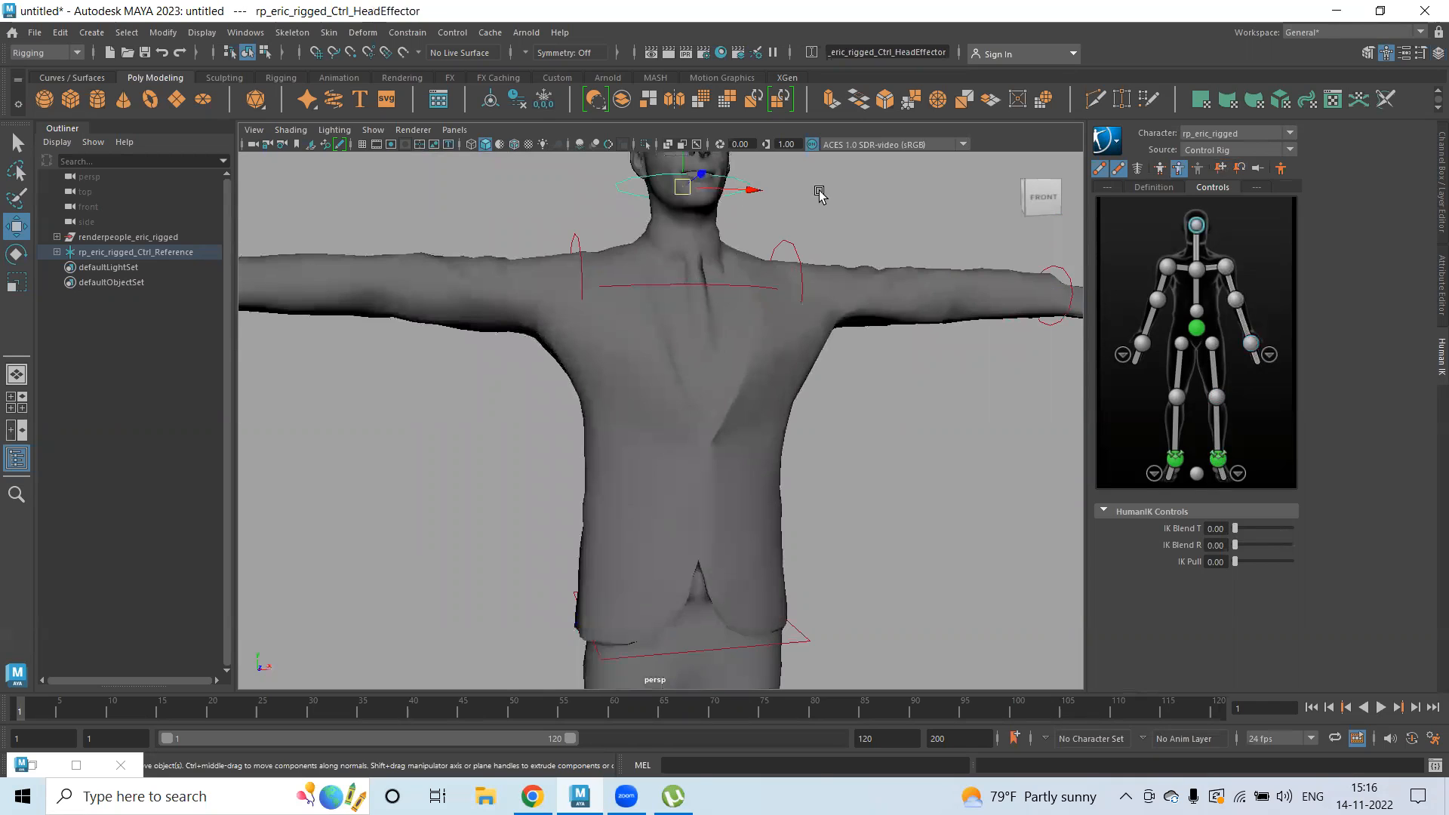
scroll(785, 241, "down", 3)
key("e")
left_click_drag(572, 238, 627, 217)
key("ctrl+z")
left_click(828, 262)
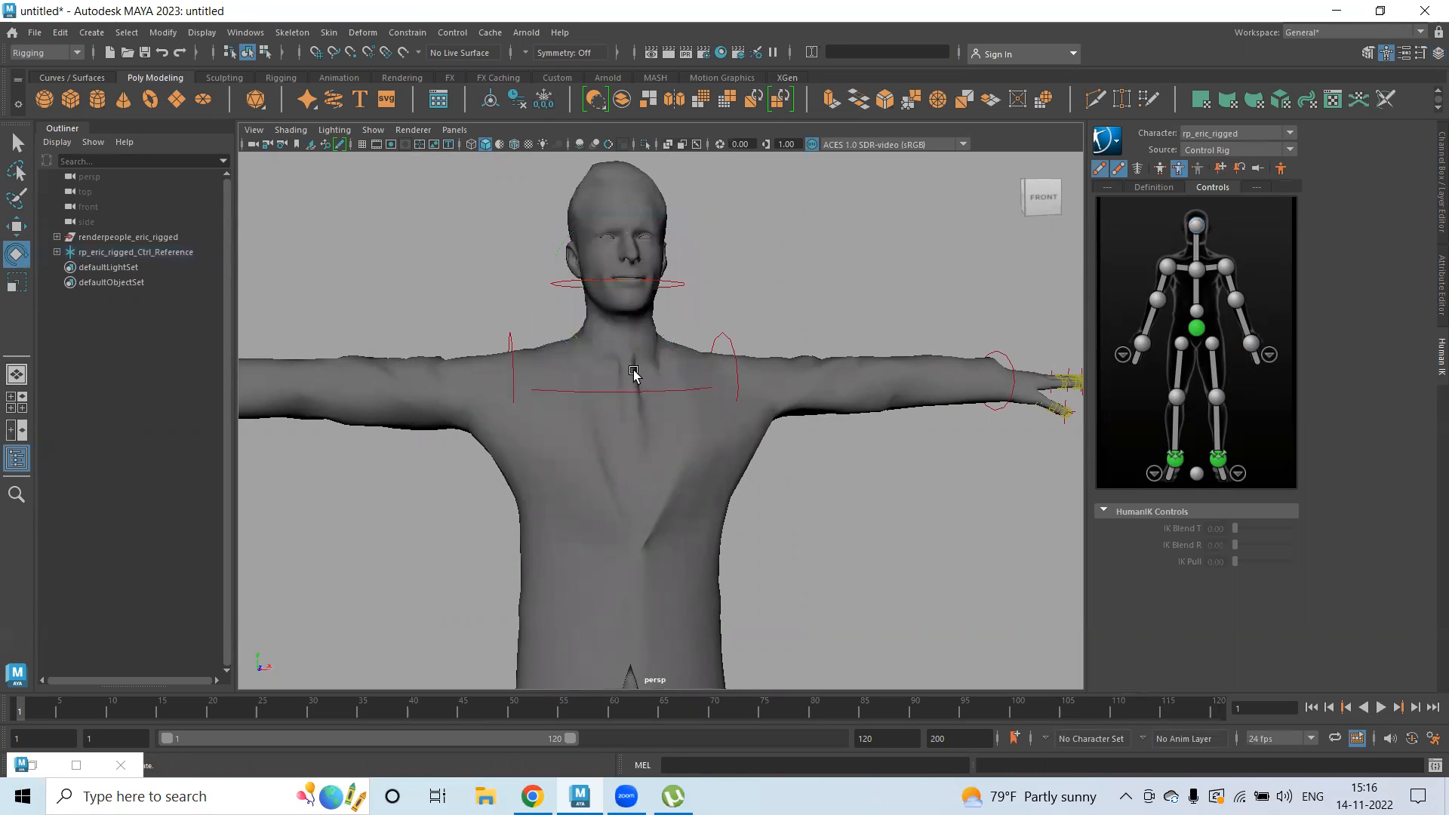
- Test-rotate the ChestEndEffector control, undo the rotation, and clear the selection
right_click_drag(749, 371, 570, 351, "alt")
left_click(613, 398)
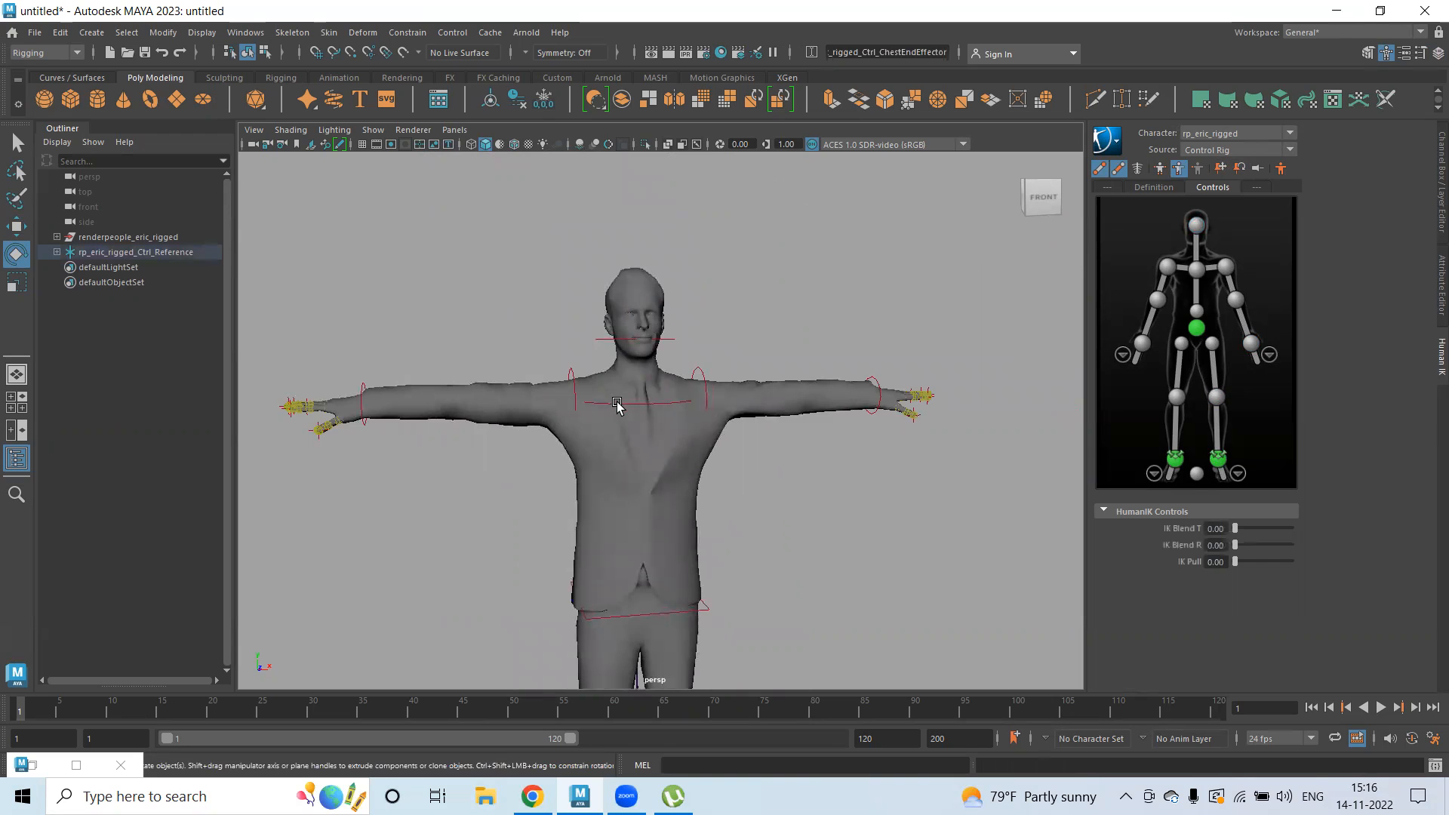
left_click_drag(582, 356, 581, 385)
key("ctrl+z")
left_click(737, 248)
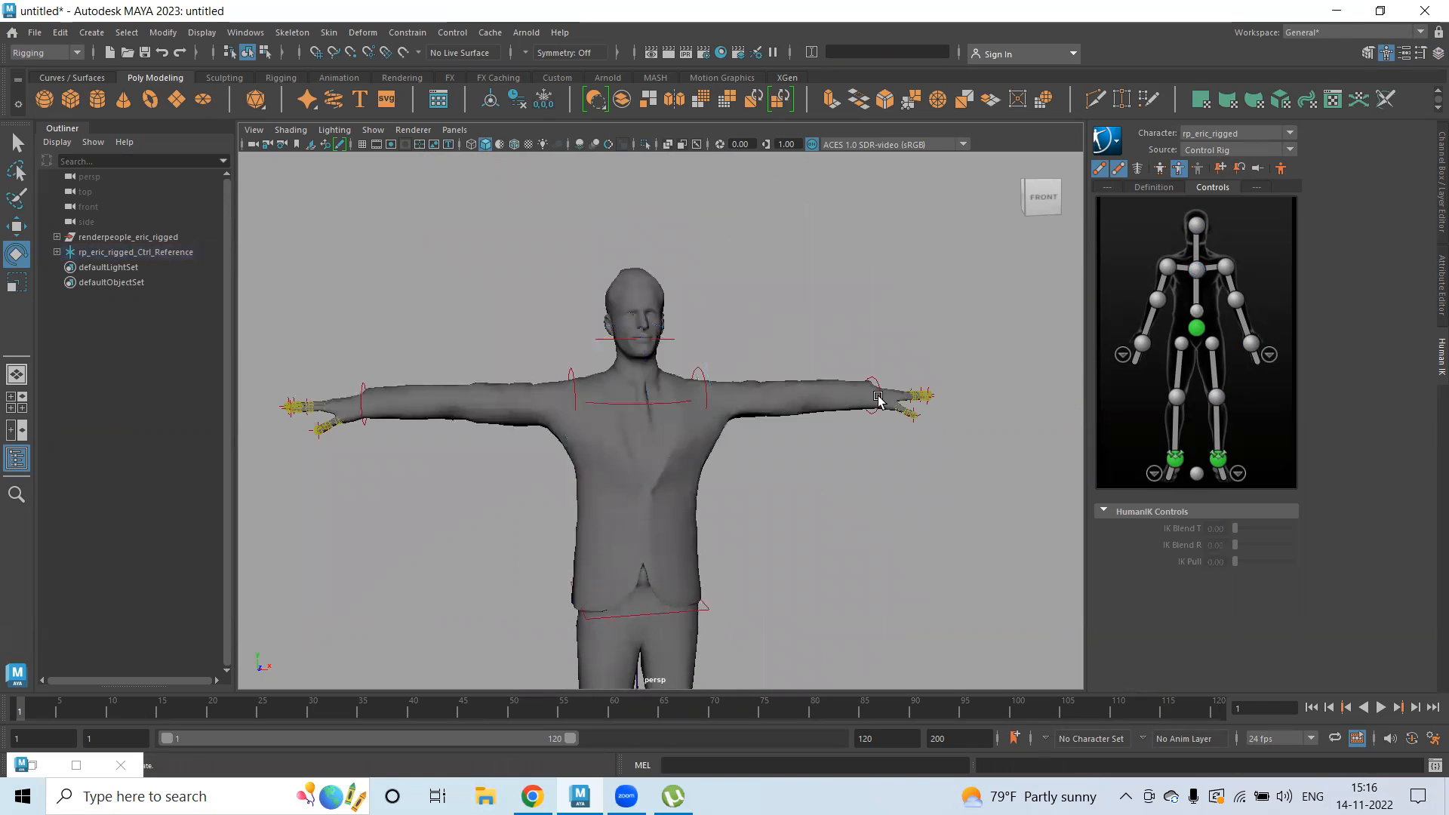
right_click_drag(880, 401, 684, 335, "alt")
middle_click_drag(797, 407, 770, 252, "alt")
left_click_drag(807, 292, 770, 366, "alt")
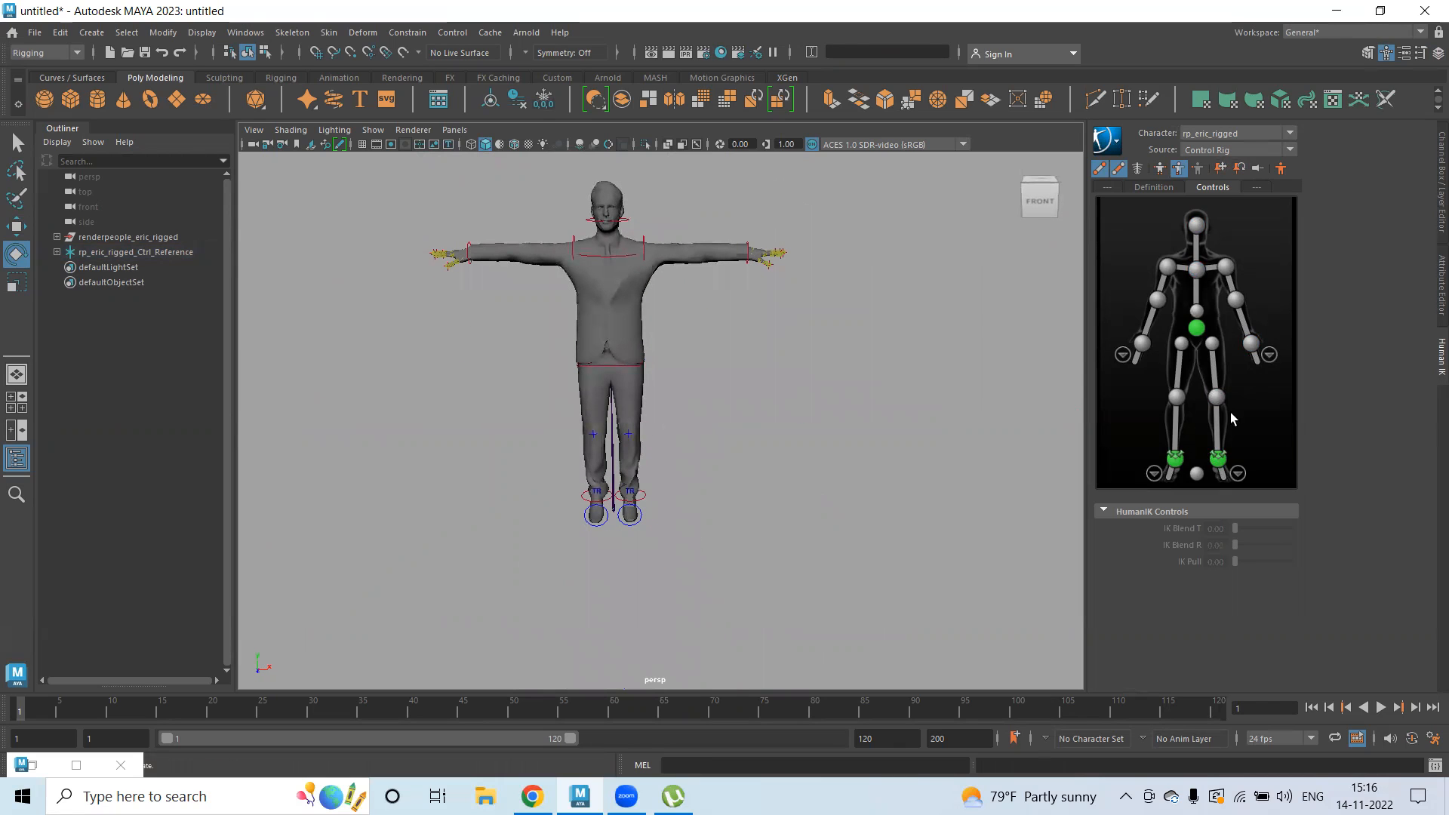